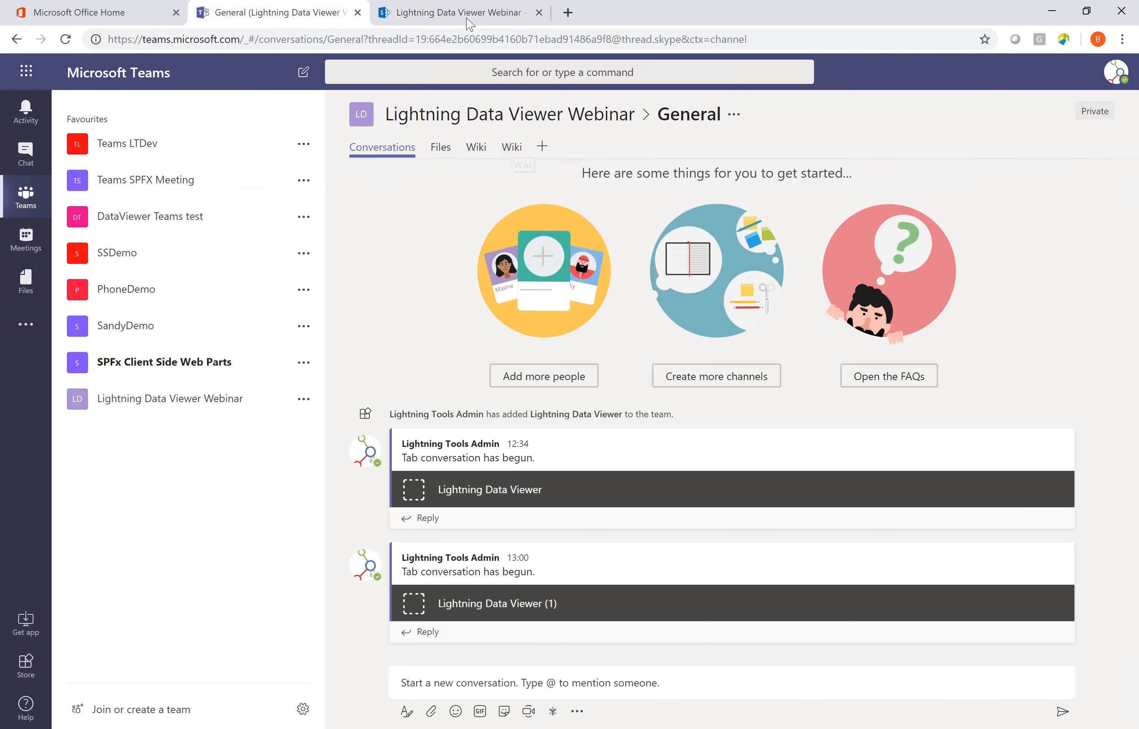
Switch to the SharePoint site, open the Sales list from the site contents and view the Sales Revenue column options.
{"action": "left_click", "coordinate": [467, 9]}
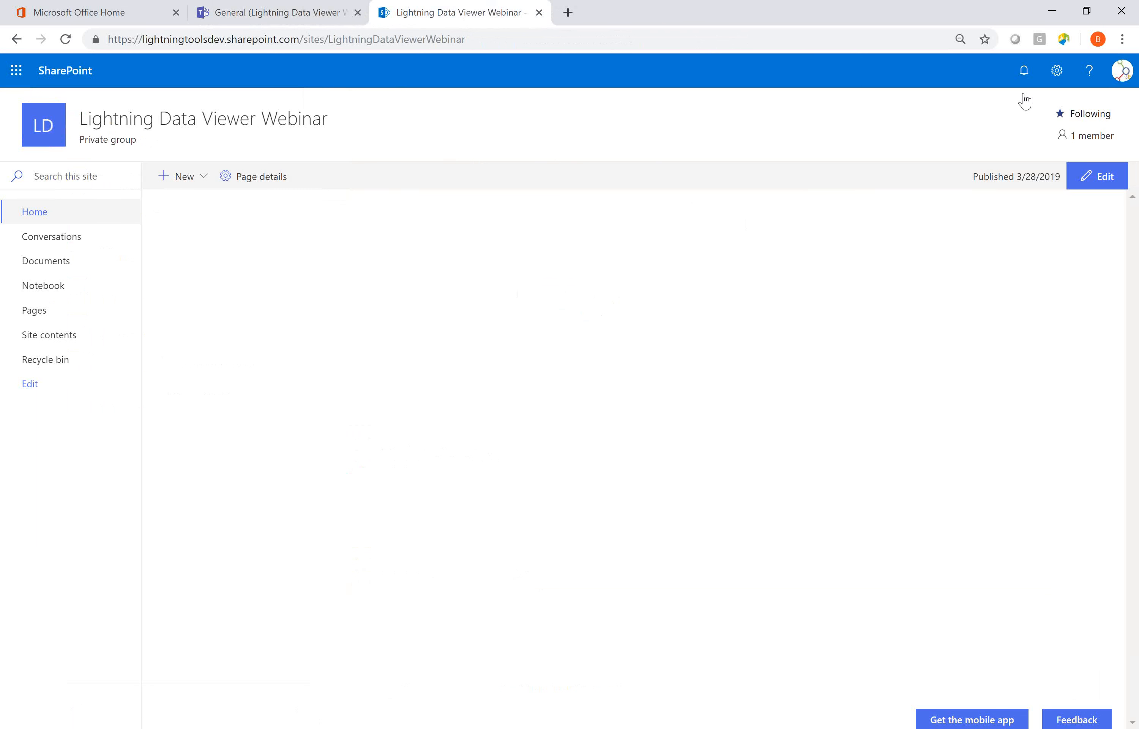
{"action": "left_click", "coordinate": [1056, 71]}
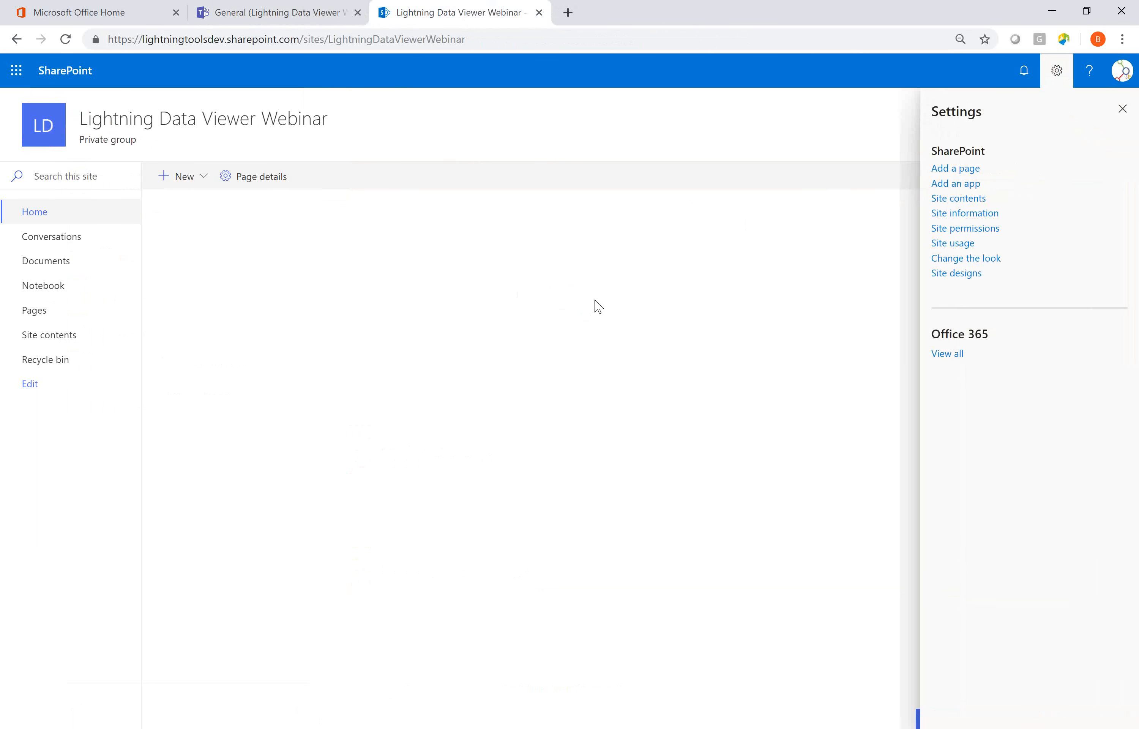
{"action": "left_click", "coordinate": [953, 199]}
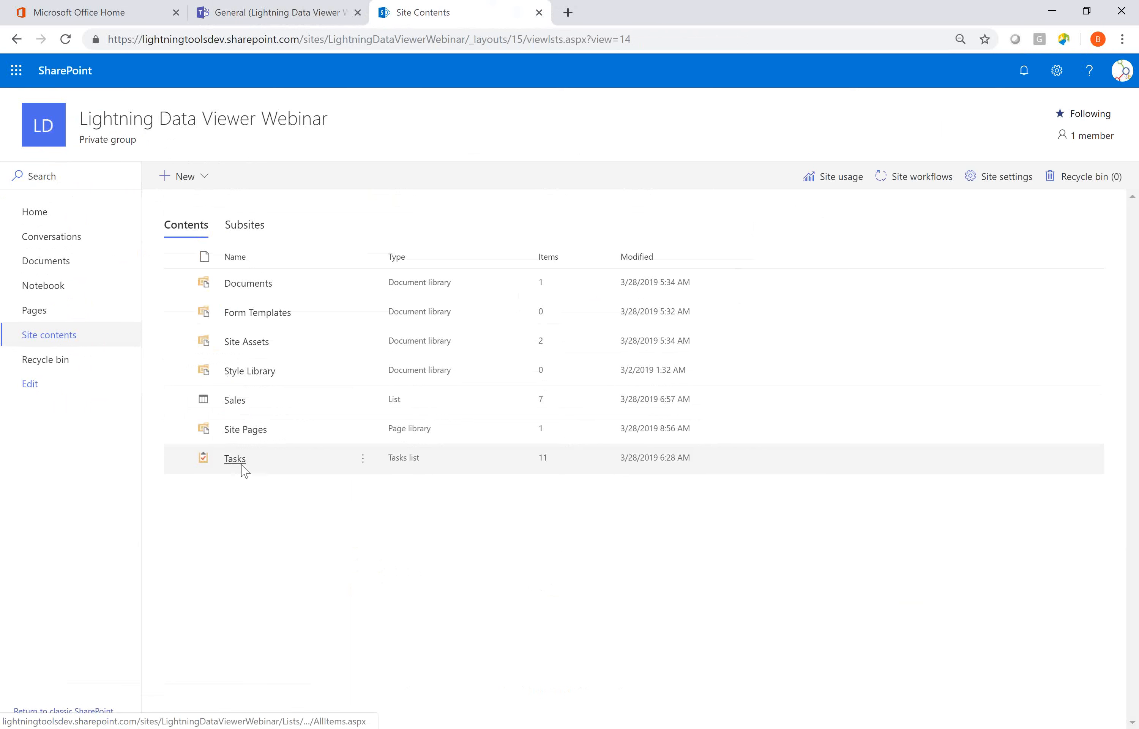
{"action": "left_click", "coordinate": [237, 401]}
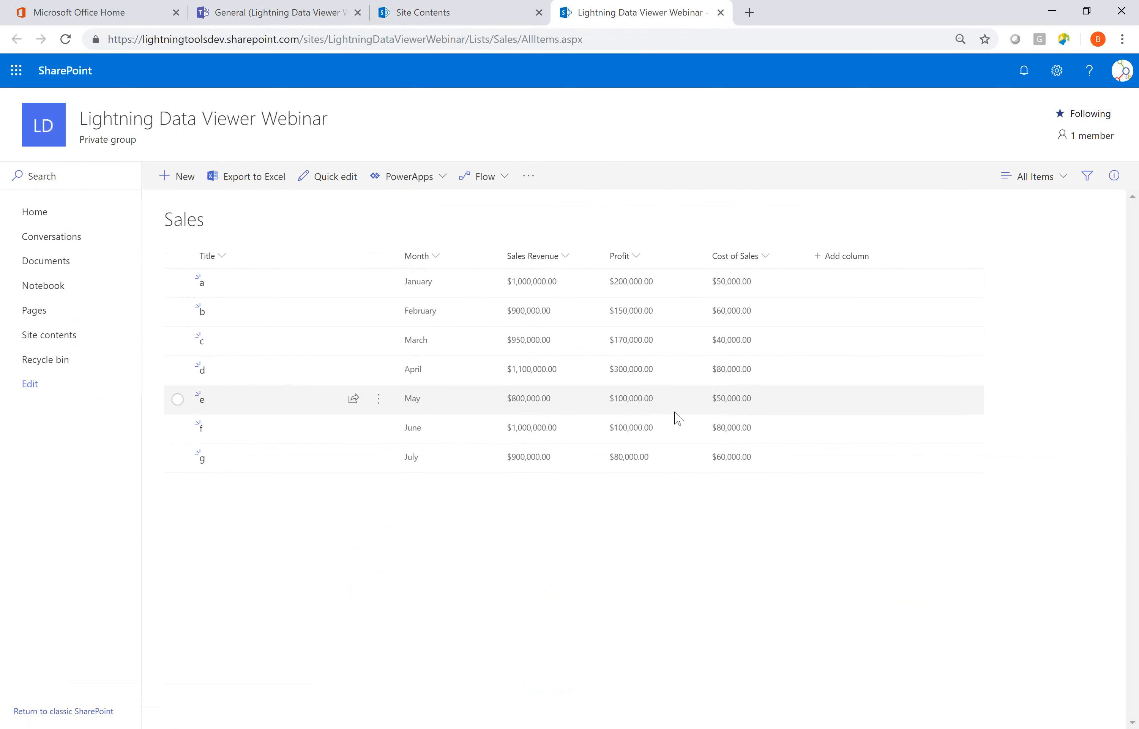
{"action": "left_click", "coordinate": [568, 259]}
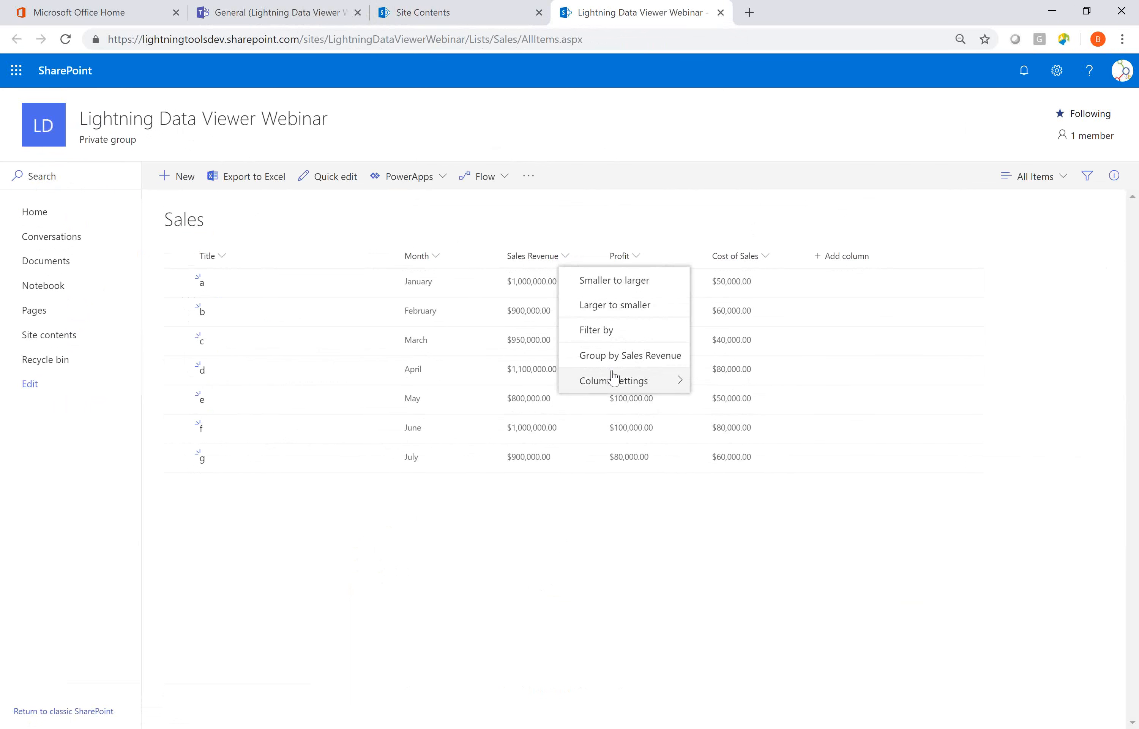
{"action": "mouse_move", "coordinate": [613, 378]}
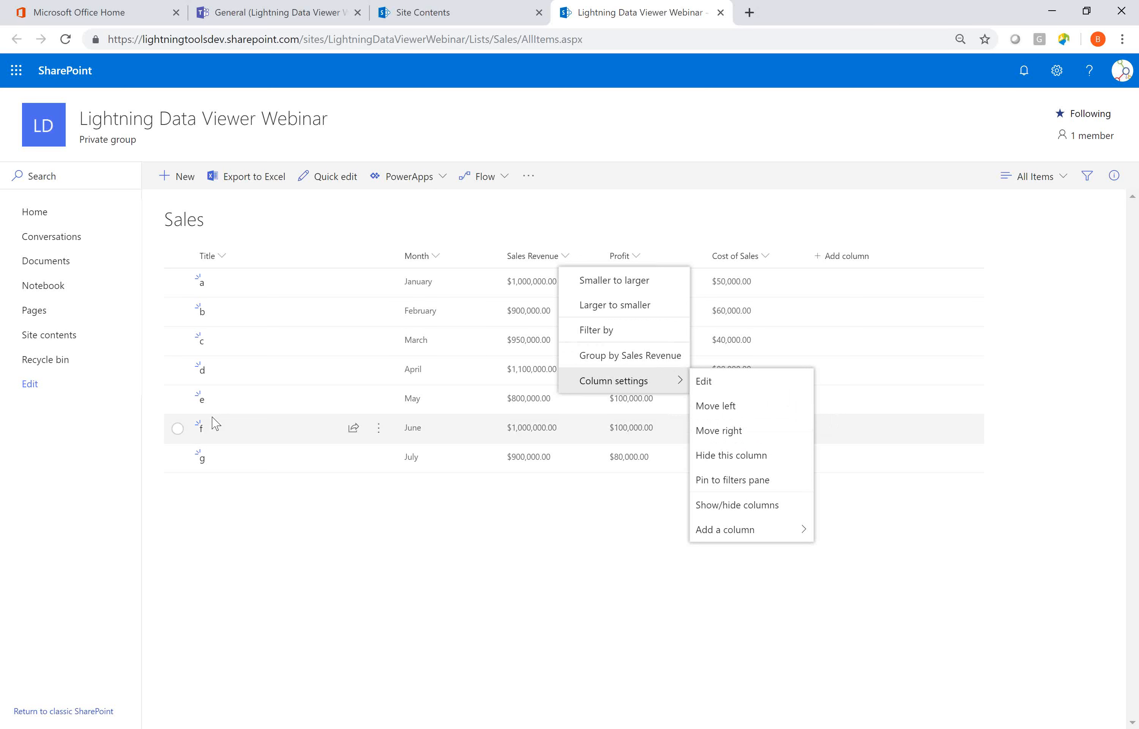
{"action": "left_click", "coordinate": [437, 593]}
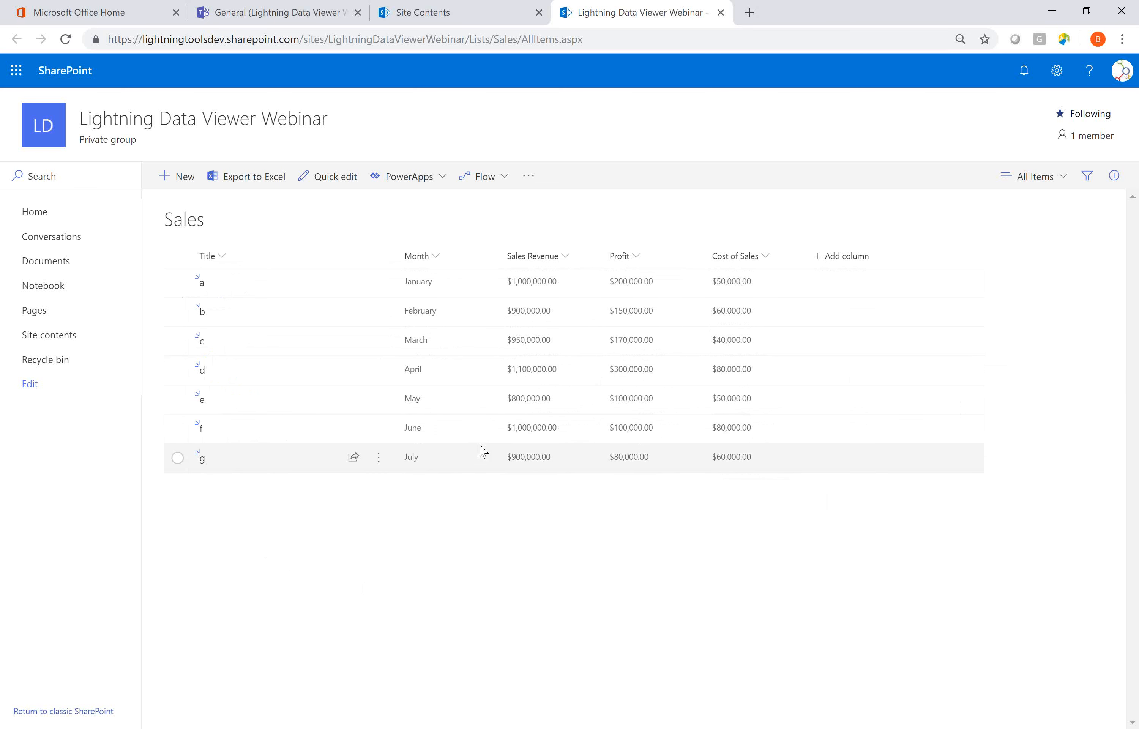
Edit the site's home page and add a Lightning Data Viewer web part.
{"action": "left_click", "coordinate": [44, 216]}
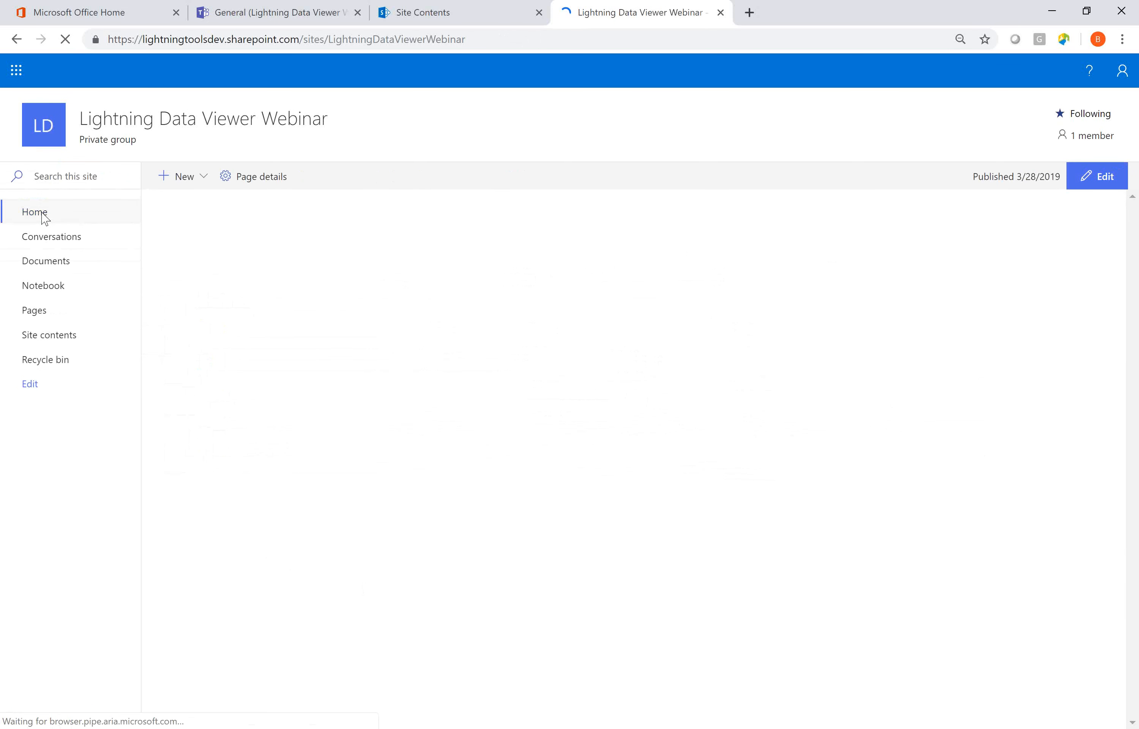
{"action": "left_click", "coordinate": [1094, 188]}
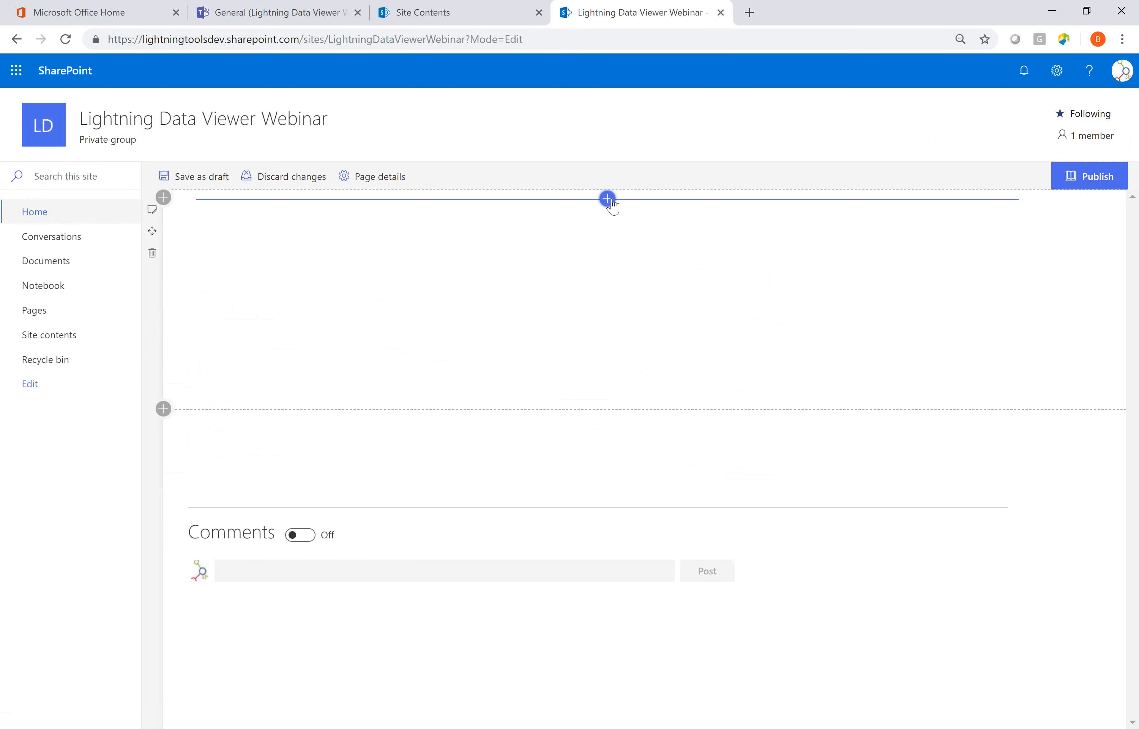
{"action": "left_click", "coordinate": [607, 198]}
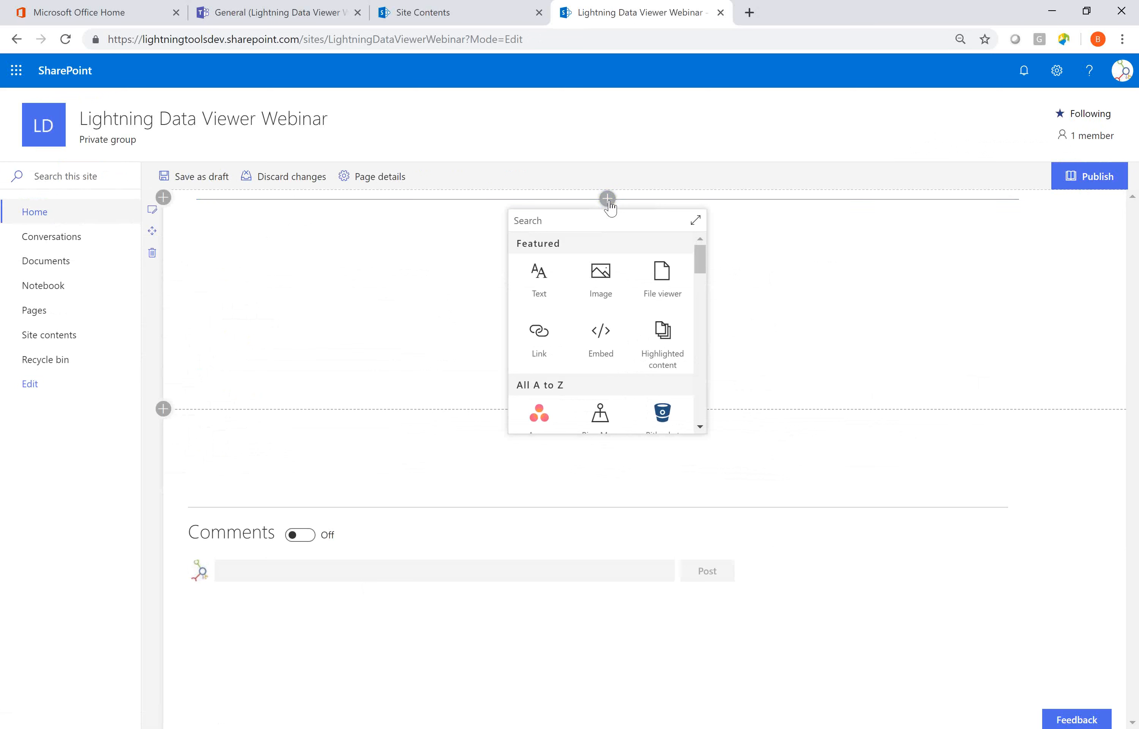
{"action": "type", "text": "ligh"}
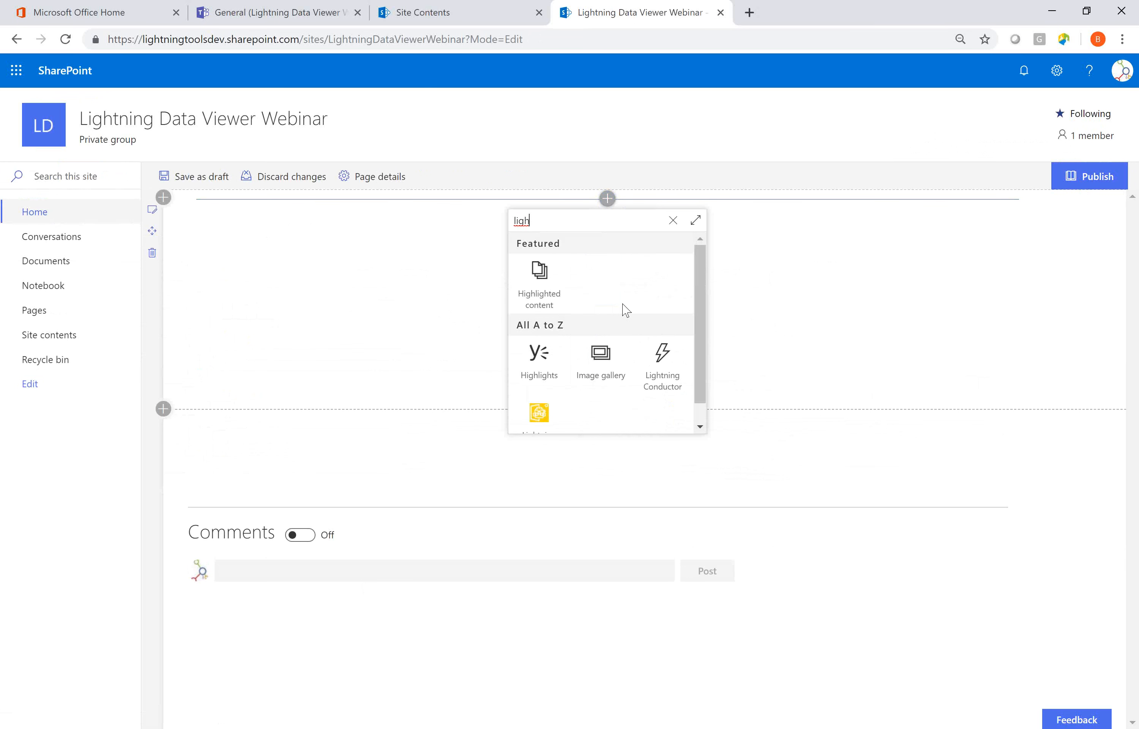
{"action": "scroll", "coordinate": [533, 416], "scroll_direction": "down", "scroll_amount": 1}
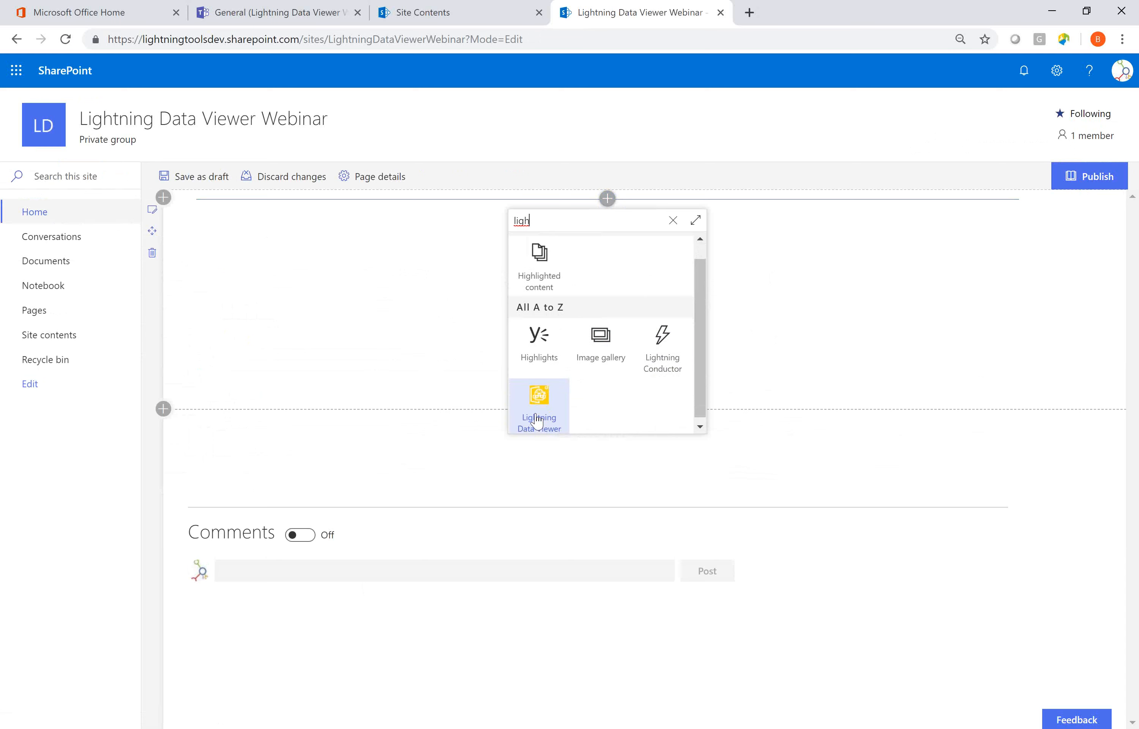
{"action": "left_click", "coordinate": [531, 403]}
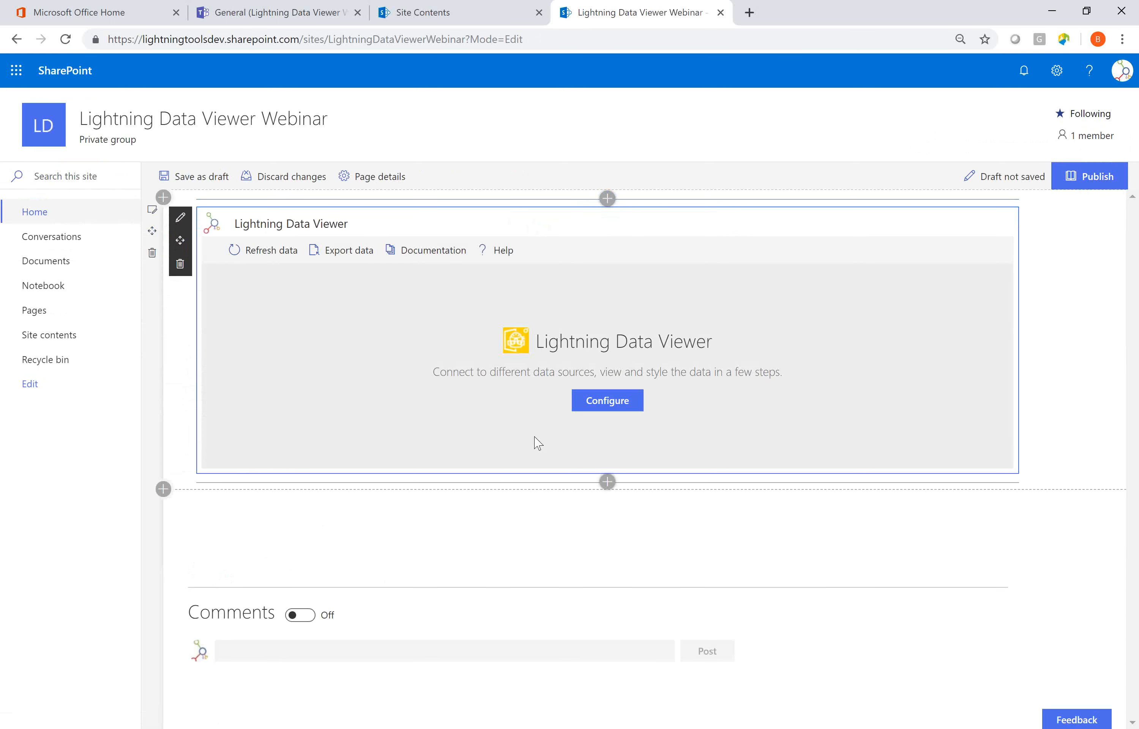
Add a second Lightning Data Viewer web part below the first and open its configuration.
{"action": "left_click", "coordinate": [607, 483]}
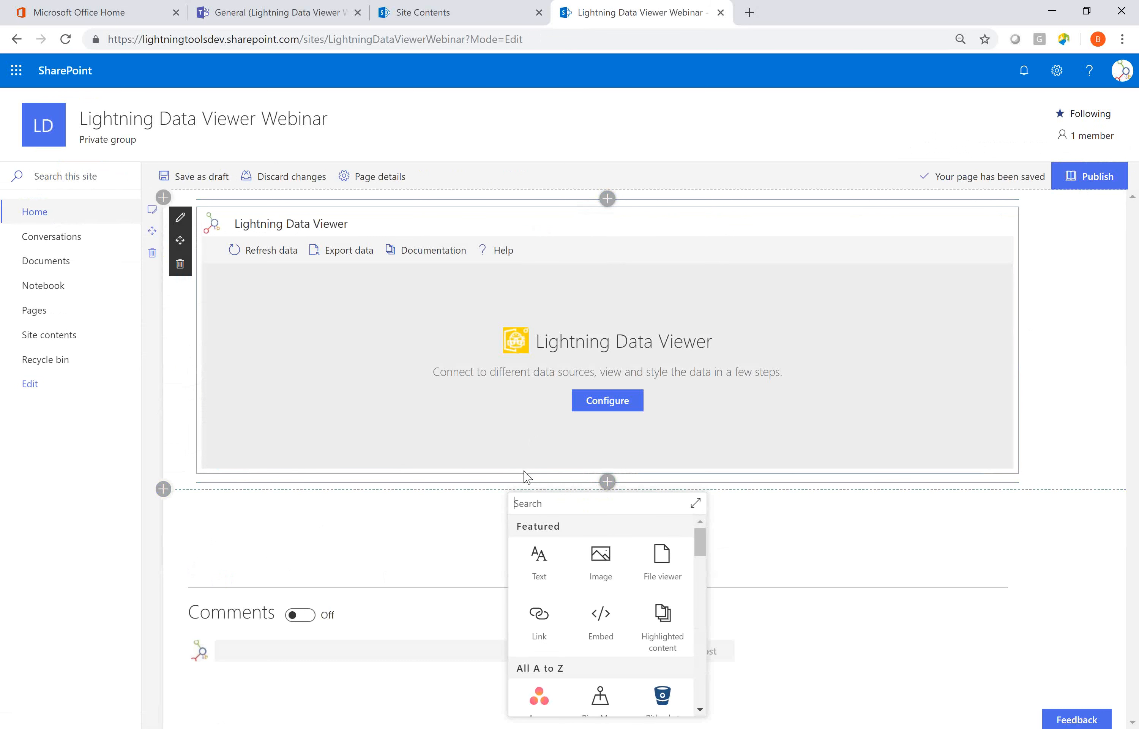
{"action": "type", "text": "ligh"}
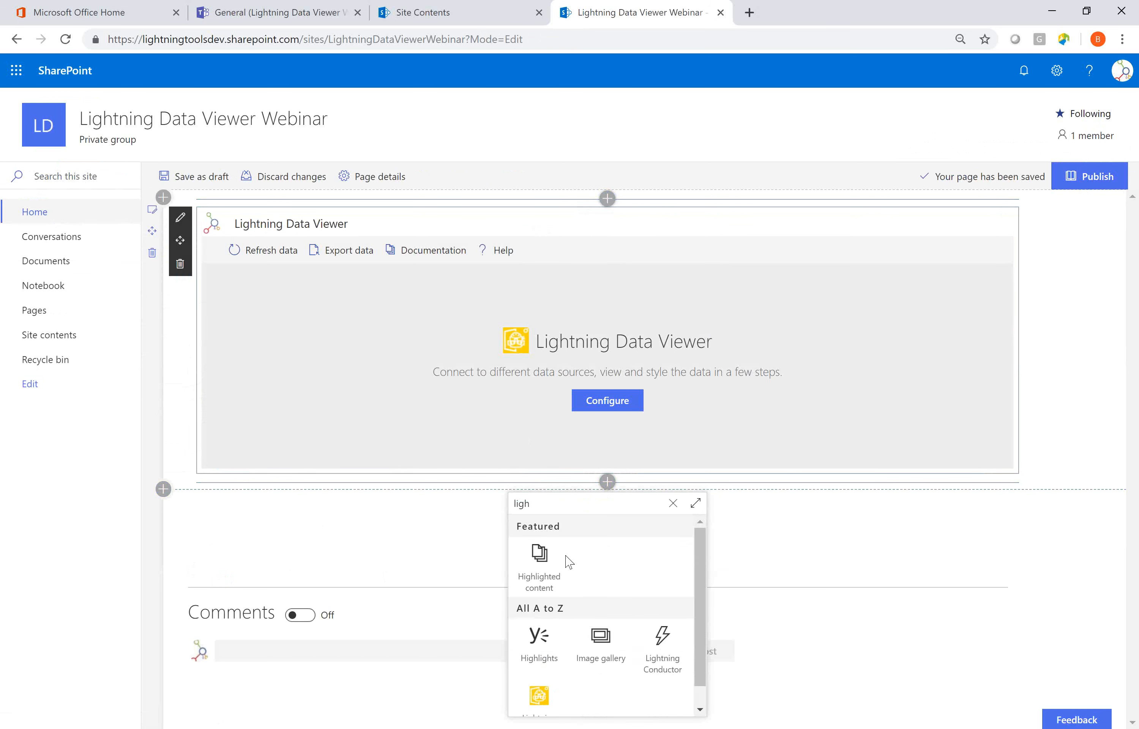
{"action": "left_click", "coordinate": [558, 698]}
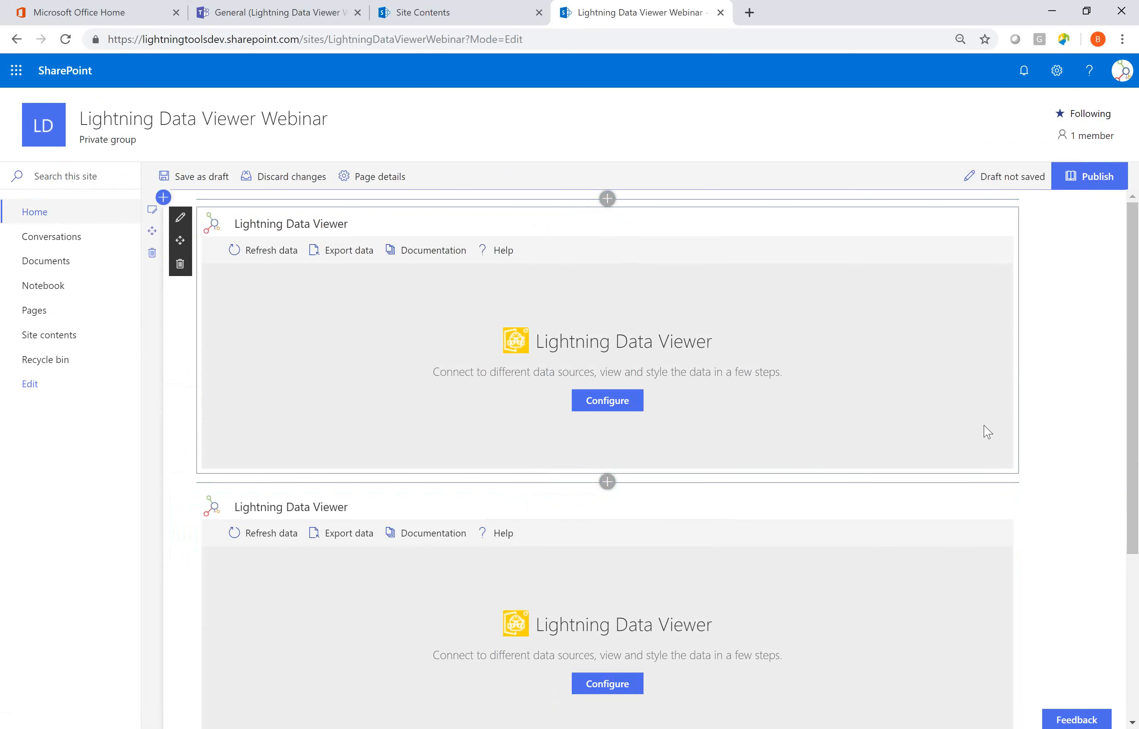
{"action": "scroll", "coordinate": [987, 432], "scroll_direction": "down", "scroll_amount": 5}
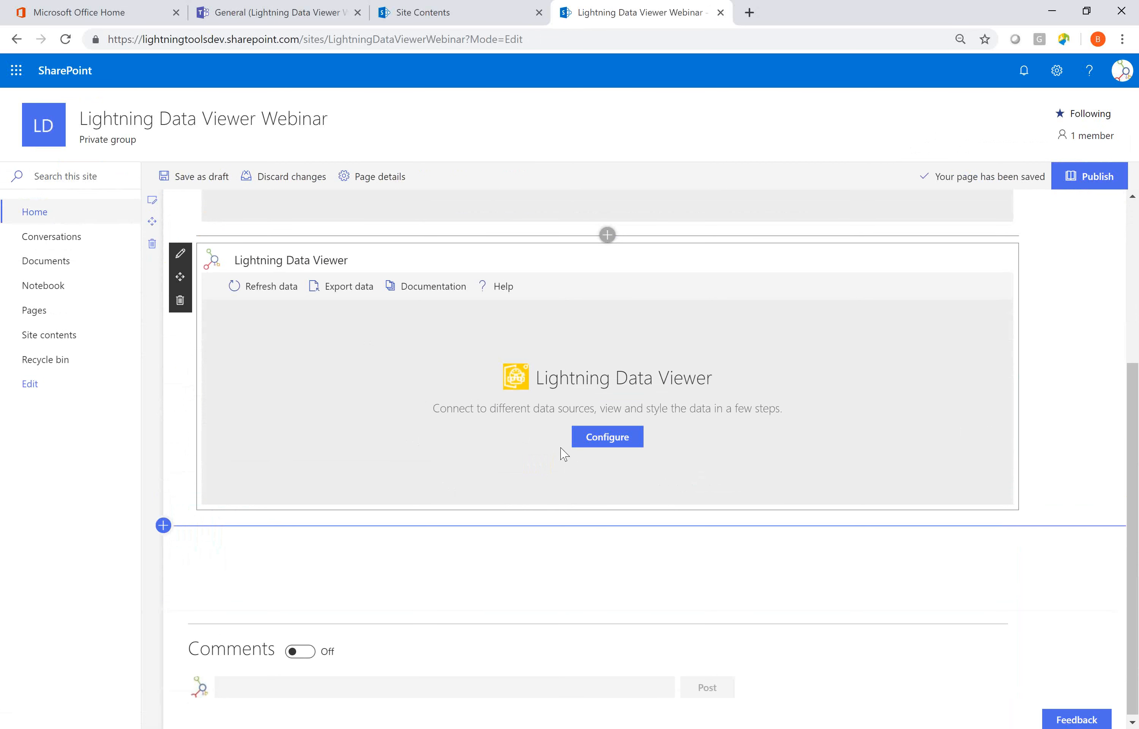
{"action": "left_click", "coordinate": [608, 436]}
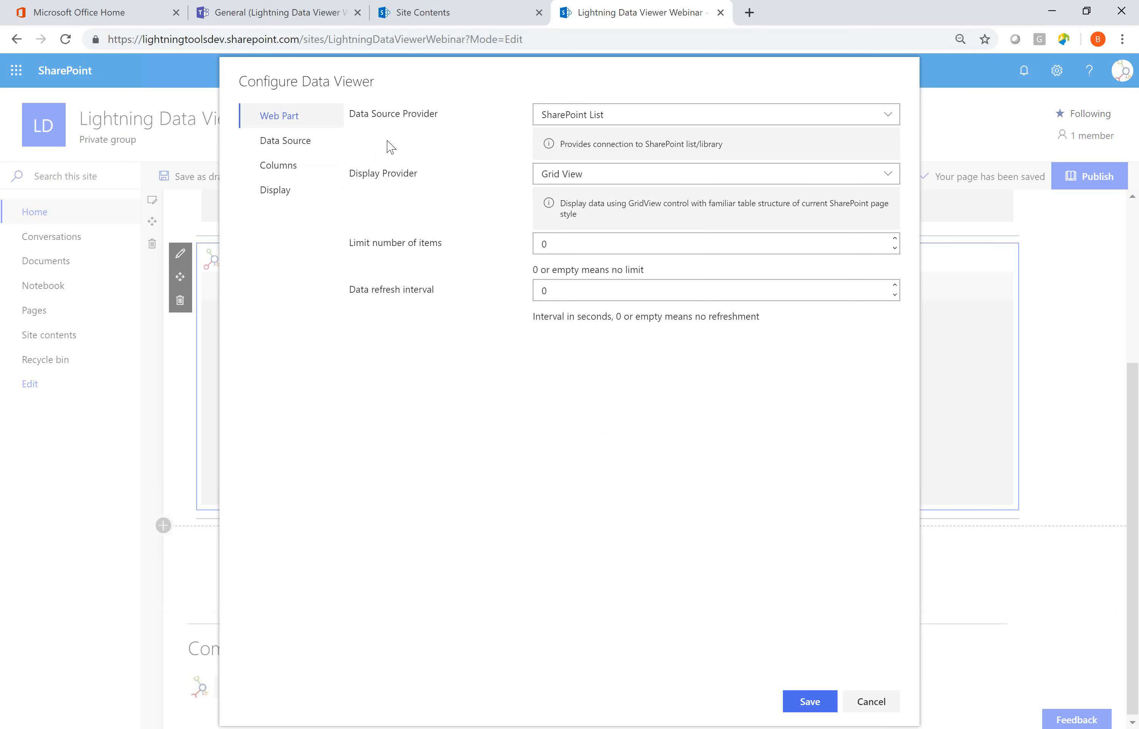
Use the SharePoint List provider and select the Sales list of the LightningDataViewerWebinar site as the data source.
{"action": "left_click", "coordinate": [600, 117]}
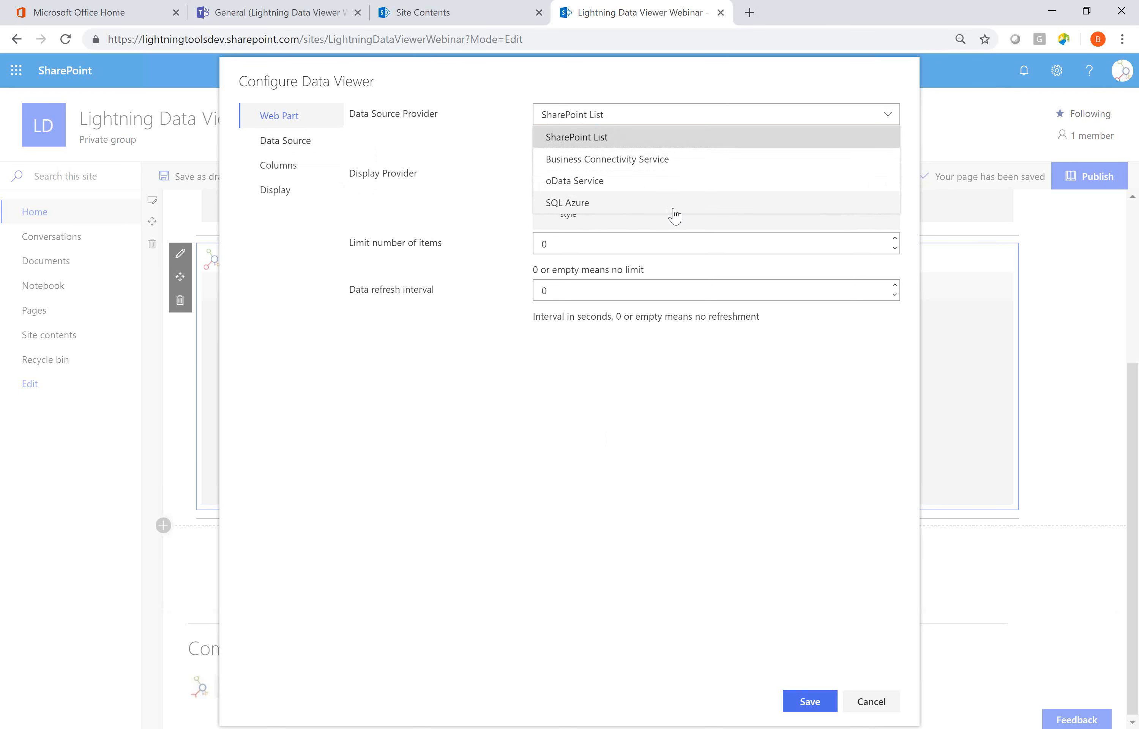
{"action": "left_click", "coordinate": [625, 139]}
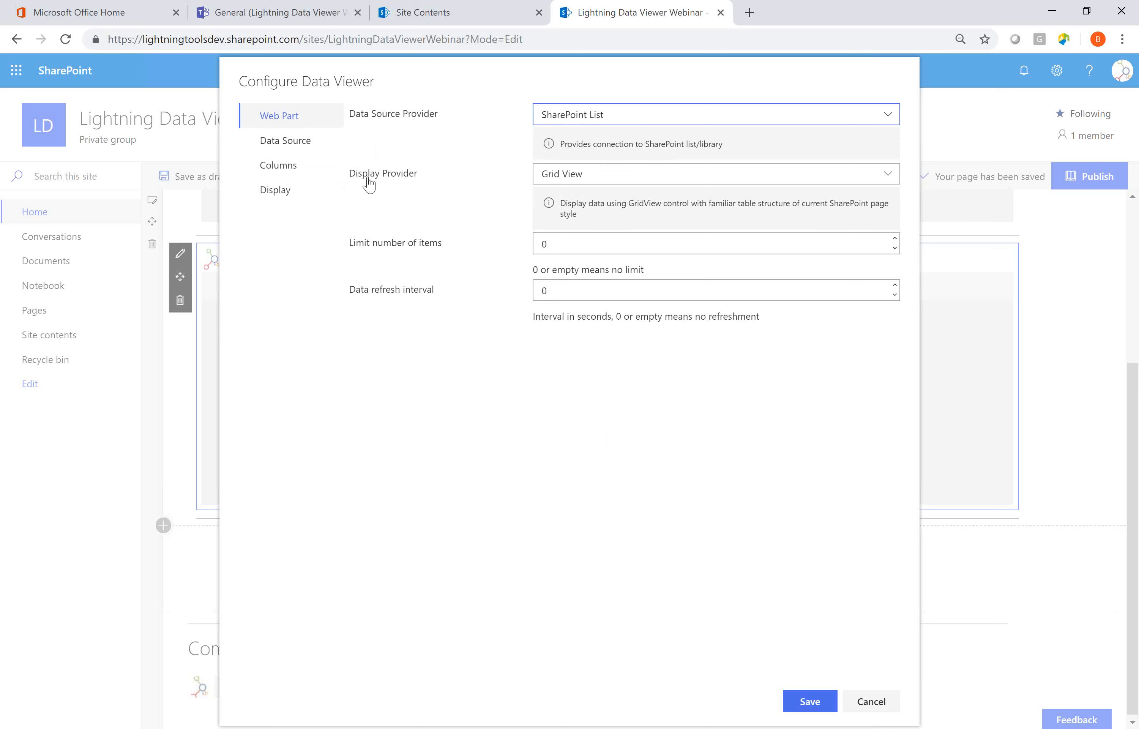
{"action": "left_click", "coordinate": [294, 149]}
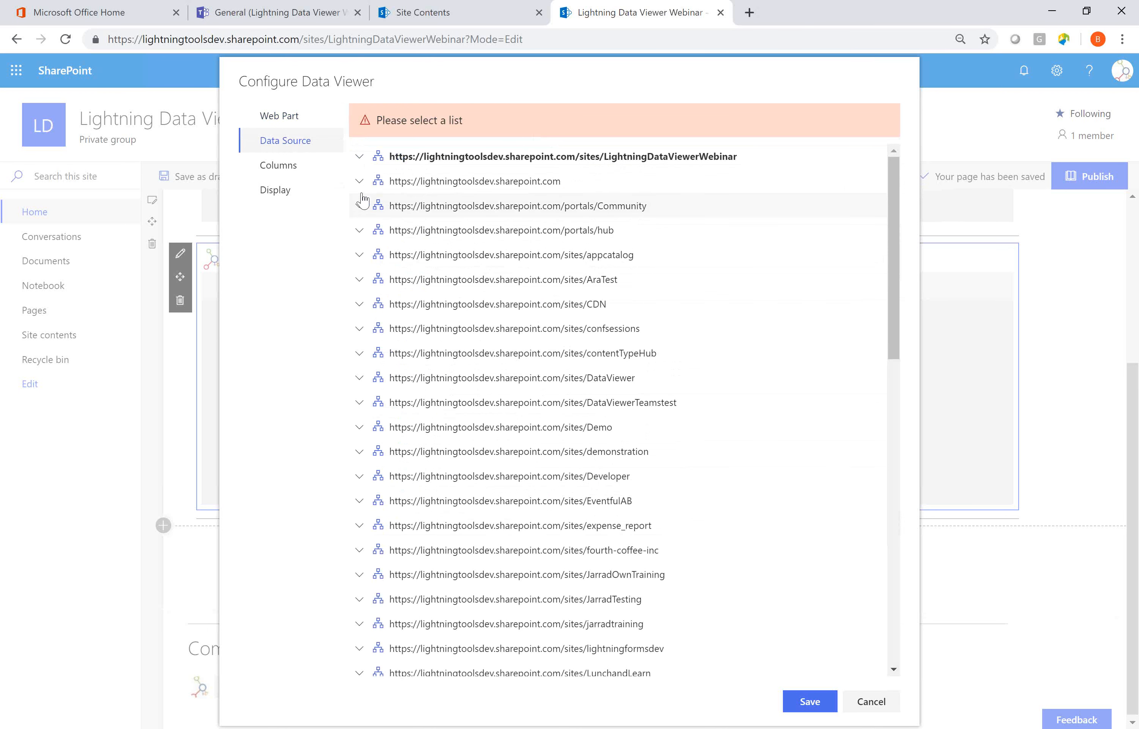
{"action": "left_click", "coordinate": [360, 158]}
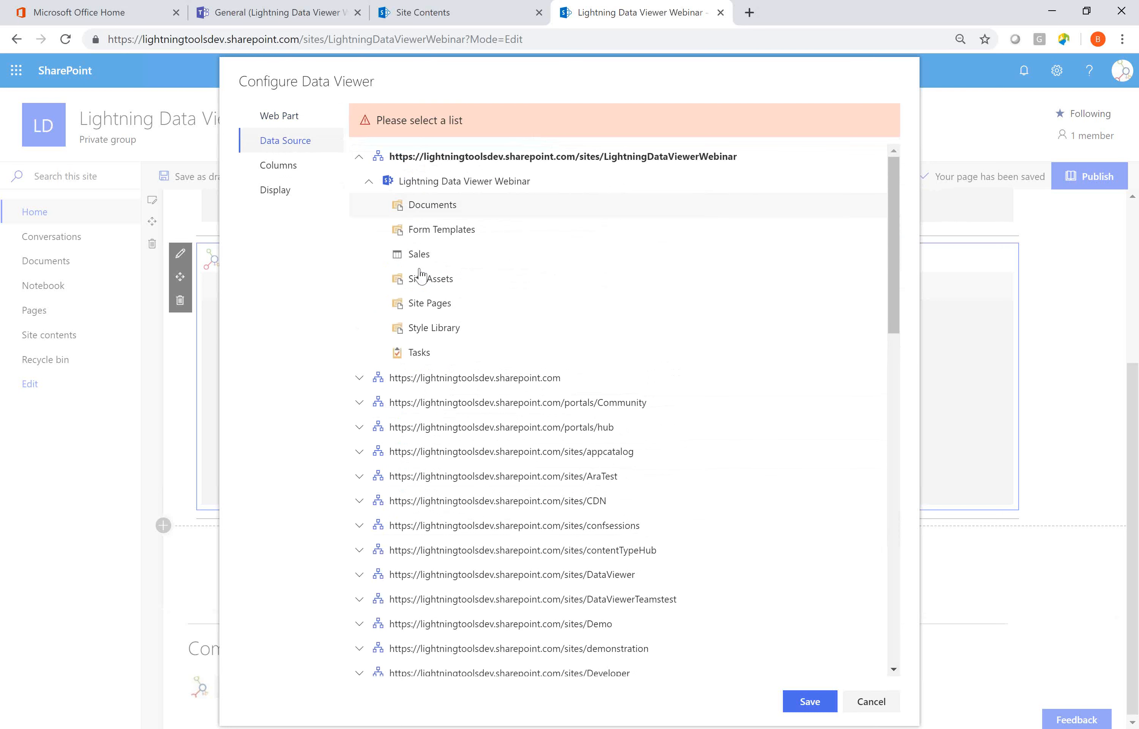
{"action": "left_click", "coordinate": [429, 259]}
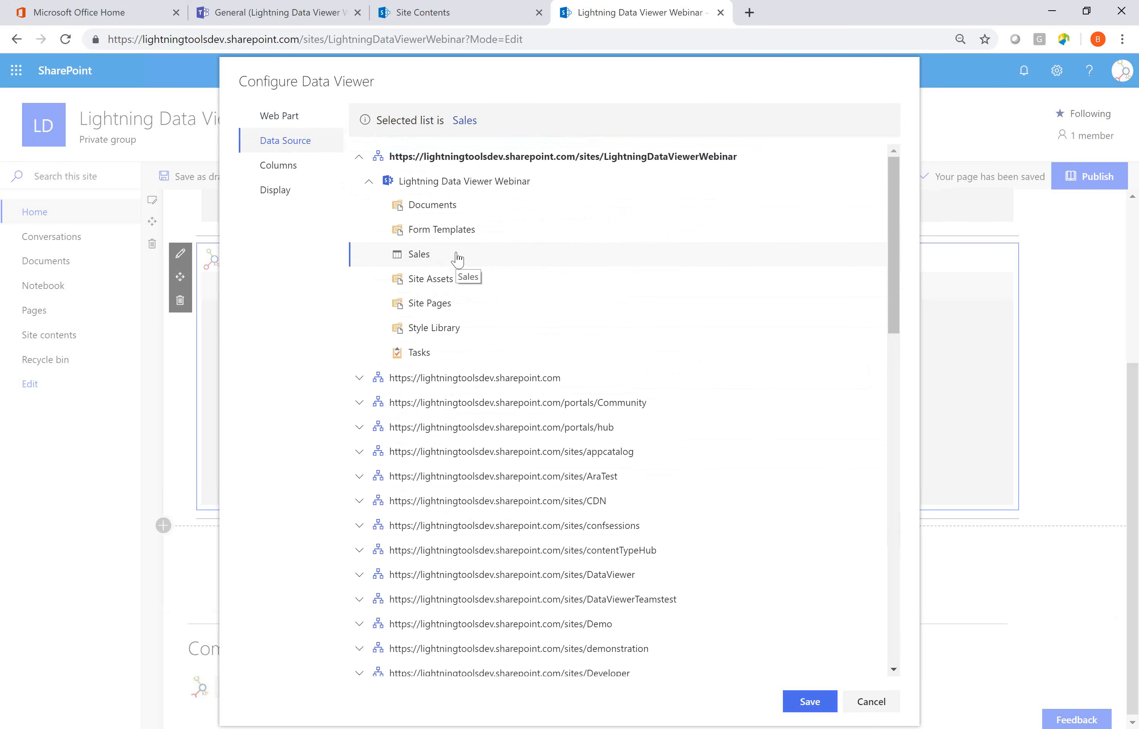
Switch the data source provider to Business Connectivity Service and view its external content type settings.
{"action": "left_click", "coordinate": [302, 118]}
{"action": "left_click", "coordinate": [674, 125]}
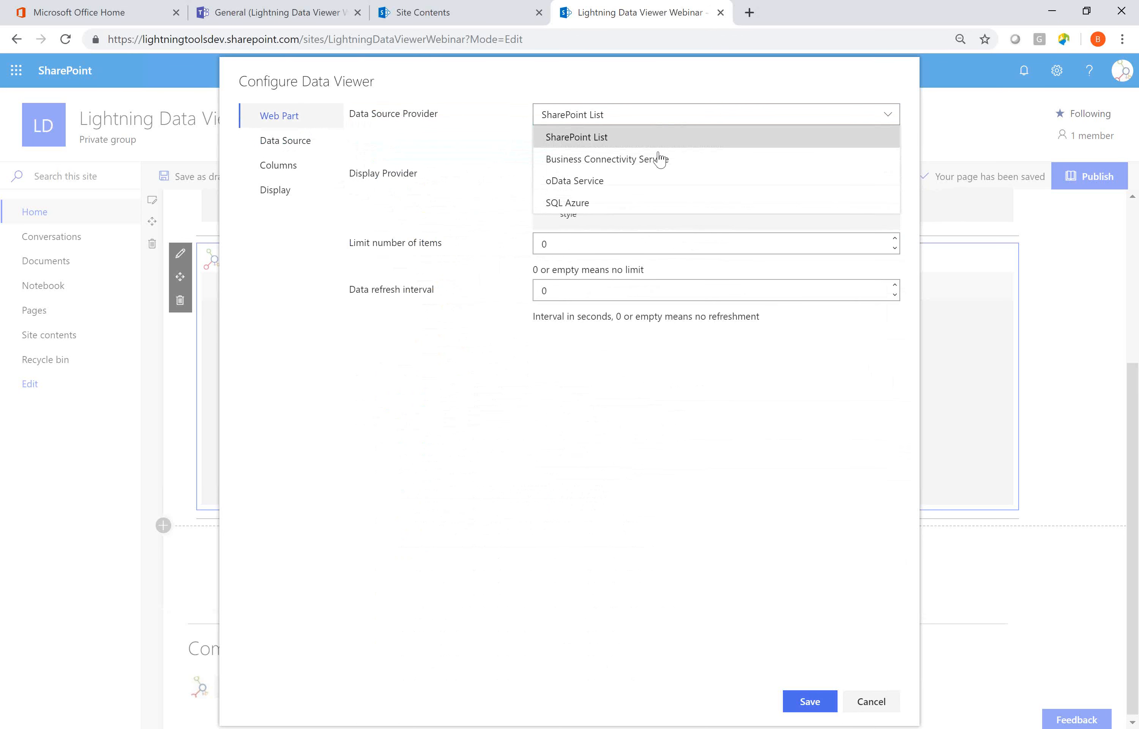
{"action": "left_click", "coordinate": [627, 162]}
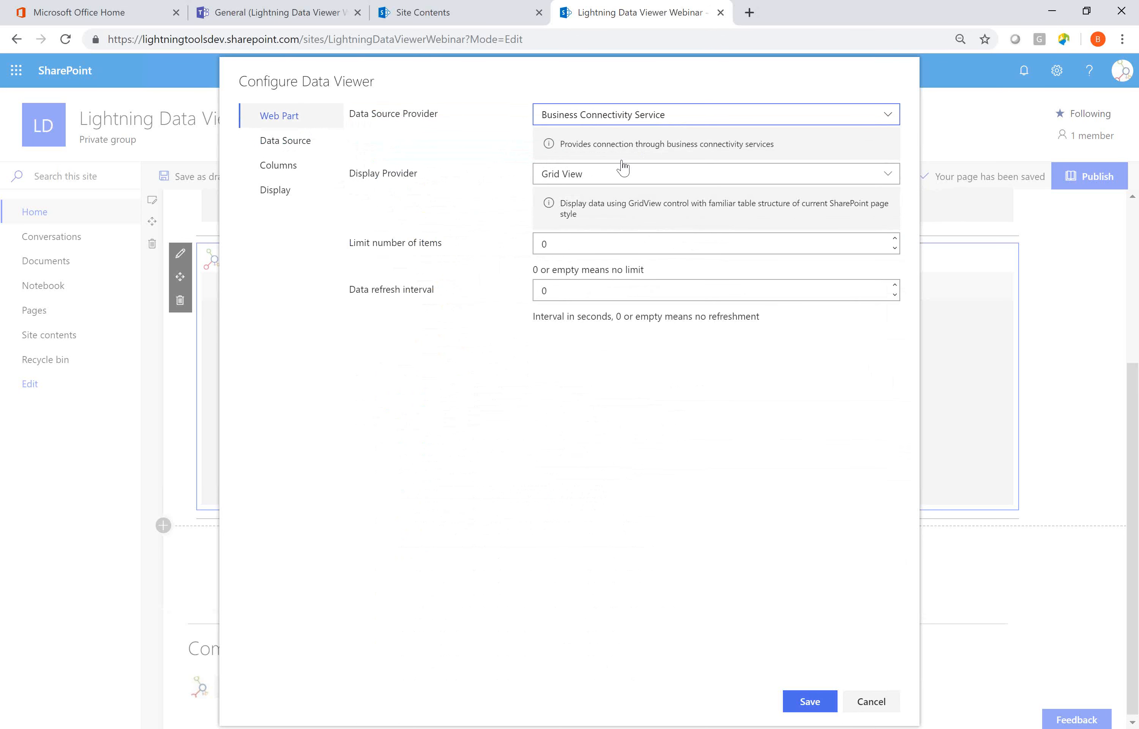
{"action": "left_click", "coordinate": [283, 144]}
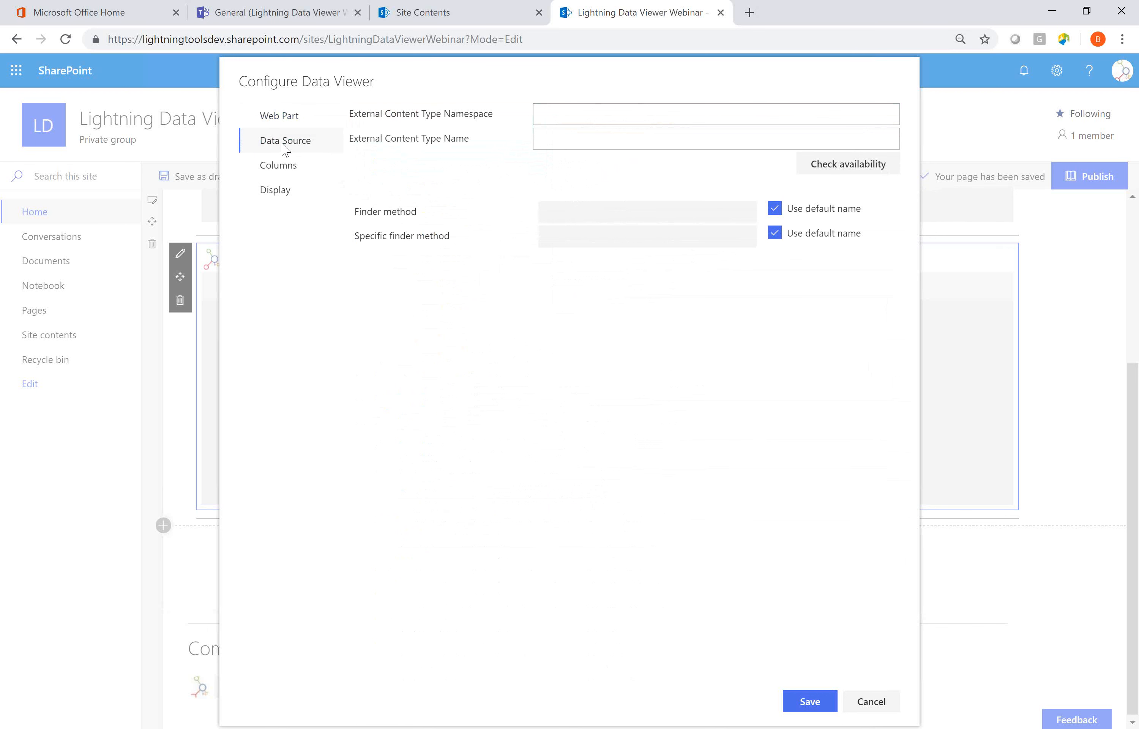
{"action": "left_click", "coordinate": [595, 113]}
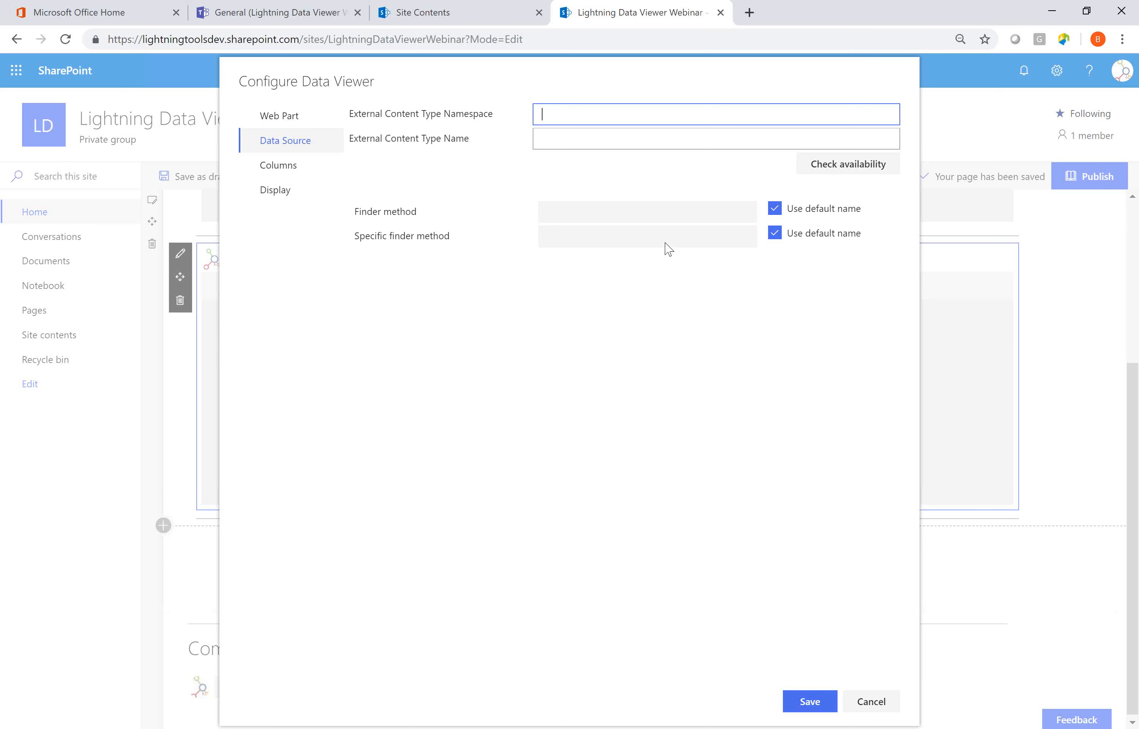
{"action": "left_click", "coordinate": [280, 120]}
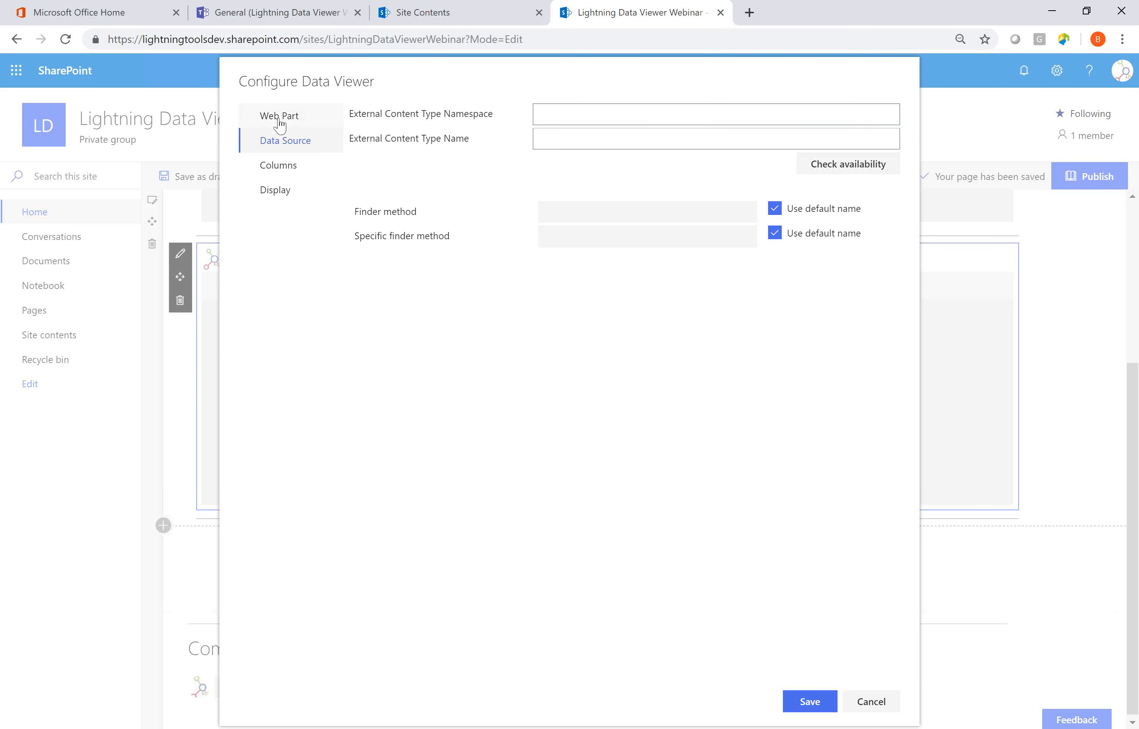
{"action": "left_click", "coordinate": [648, 117]}
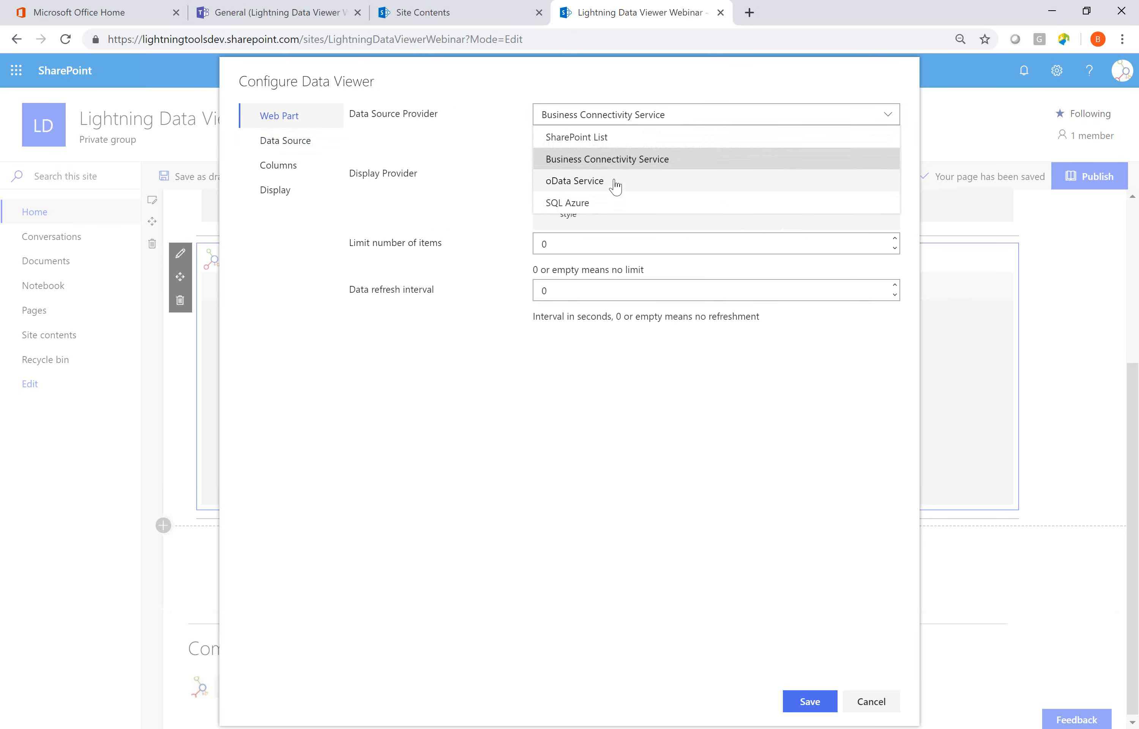
{"action": "left_click", "coordinate": [617, 187]}
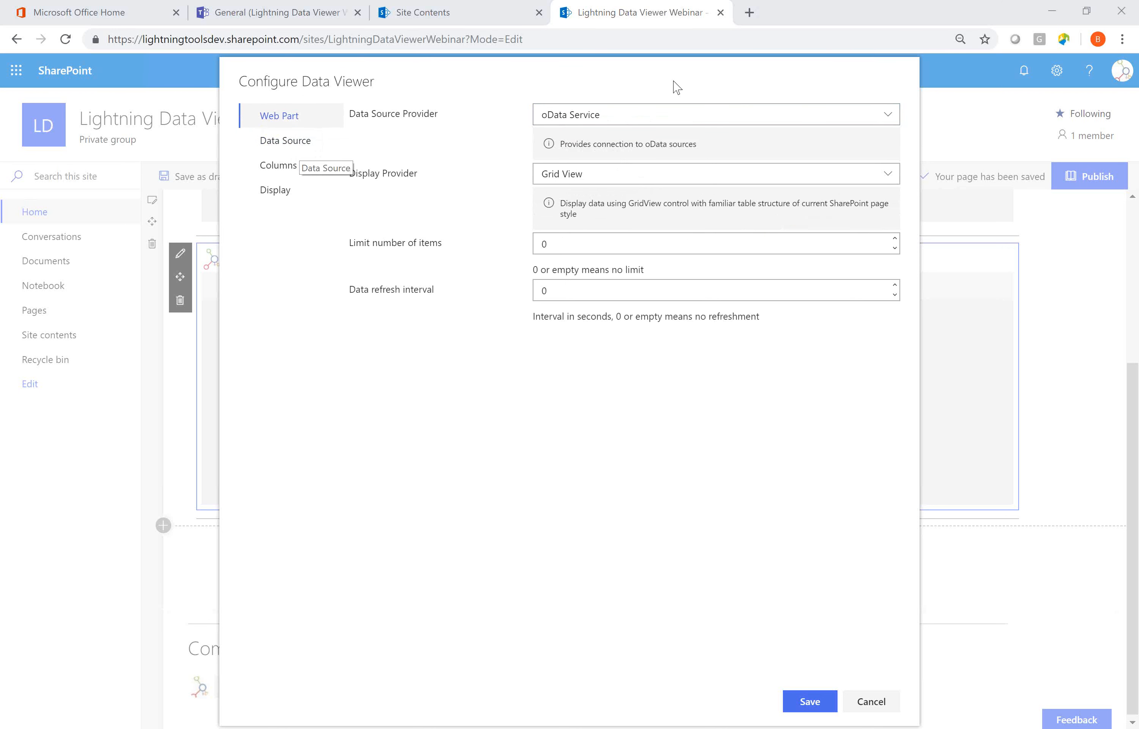
{"action": "left_click", "coordinate": [306, 140]}
{"action": "left_click", "coordinate": [572, 114]}
{"action": "type", "text": "https://services.odata.org/V3/Northwind/Northwind.svc/"}
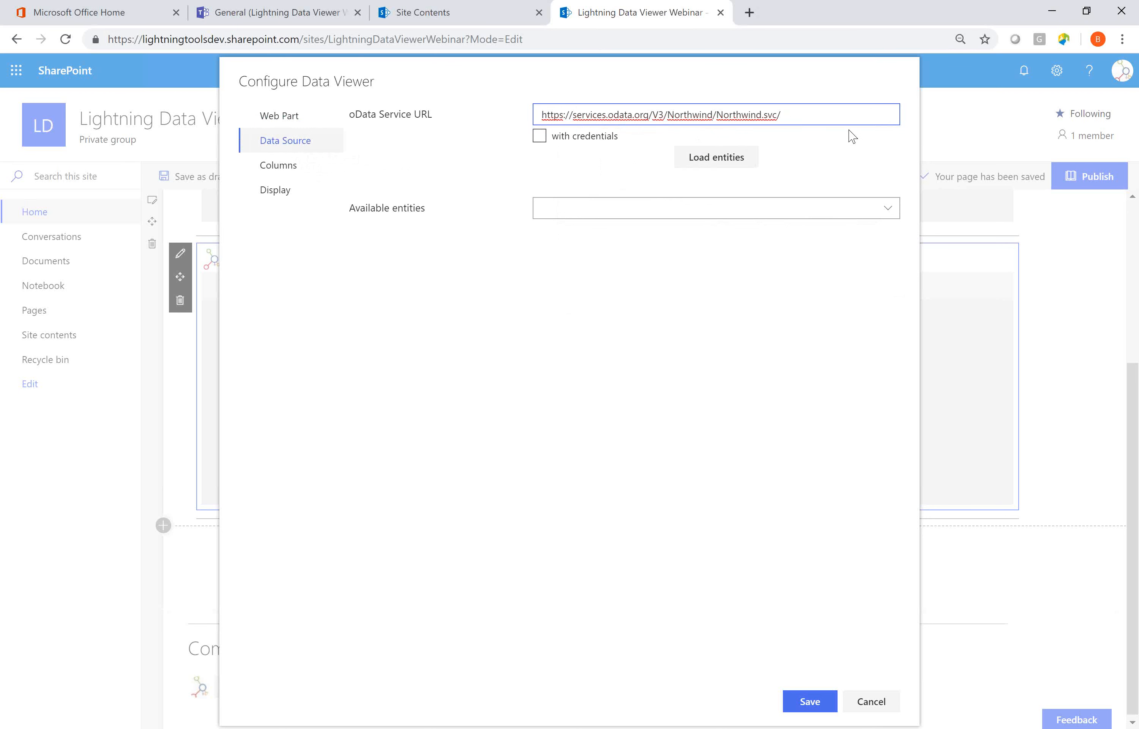
{"action": "left_click", "coordinate": [704, 162]}
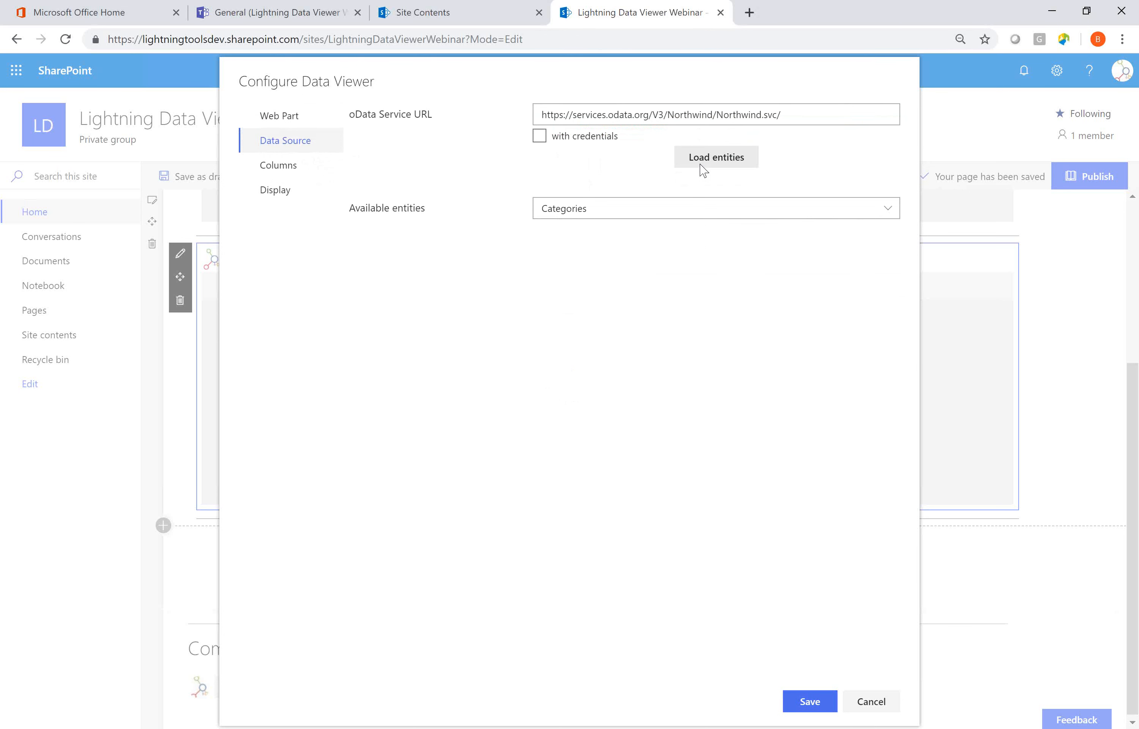
{"action": "left_click", "coordinate": [706, 208]}
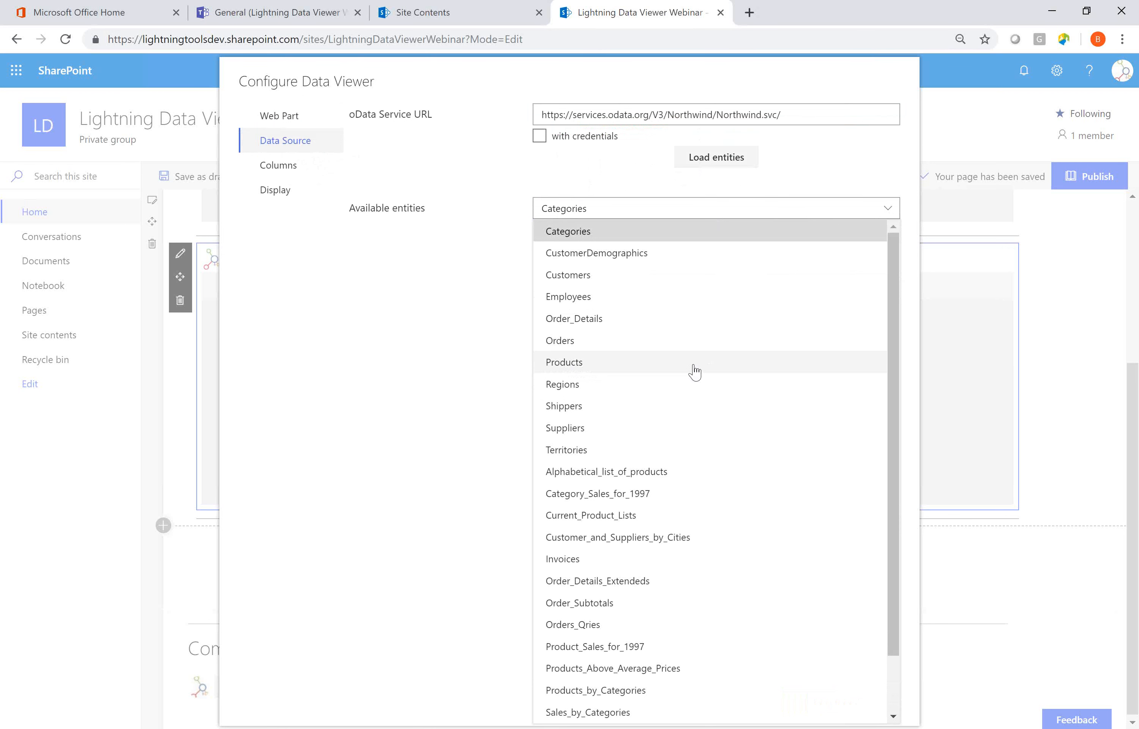
{"action": "left_click", "coordinate": [696, 368]}
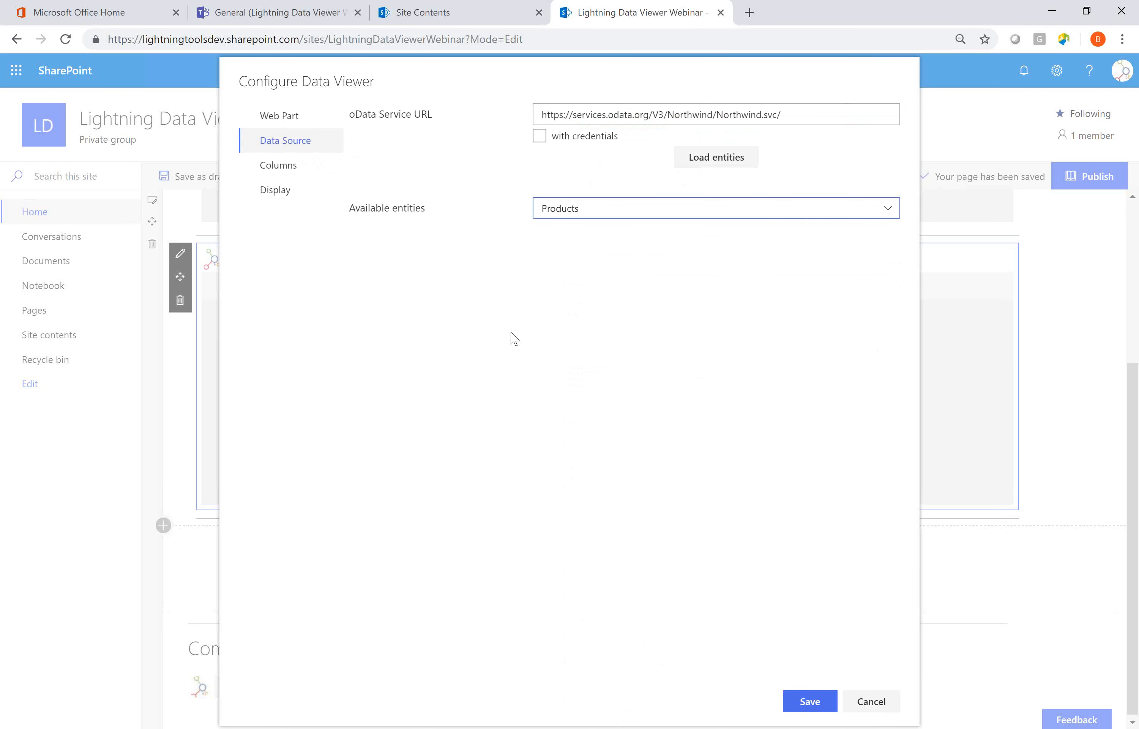
Include all Products columns in the data viewer except ProductID, SupplierID and CategoryID.
{"action": "left_click", "coordinate": [303, 175]}
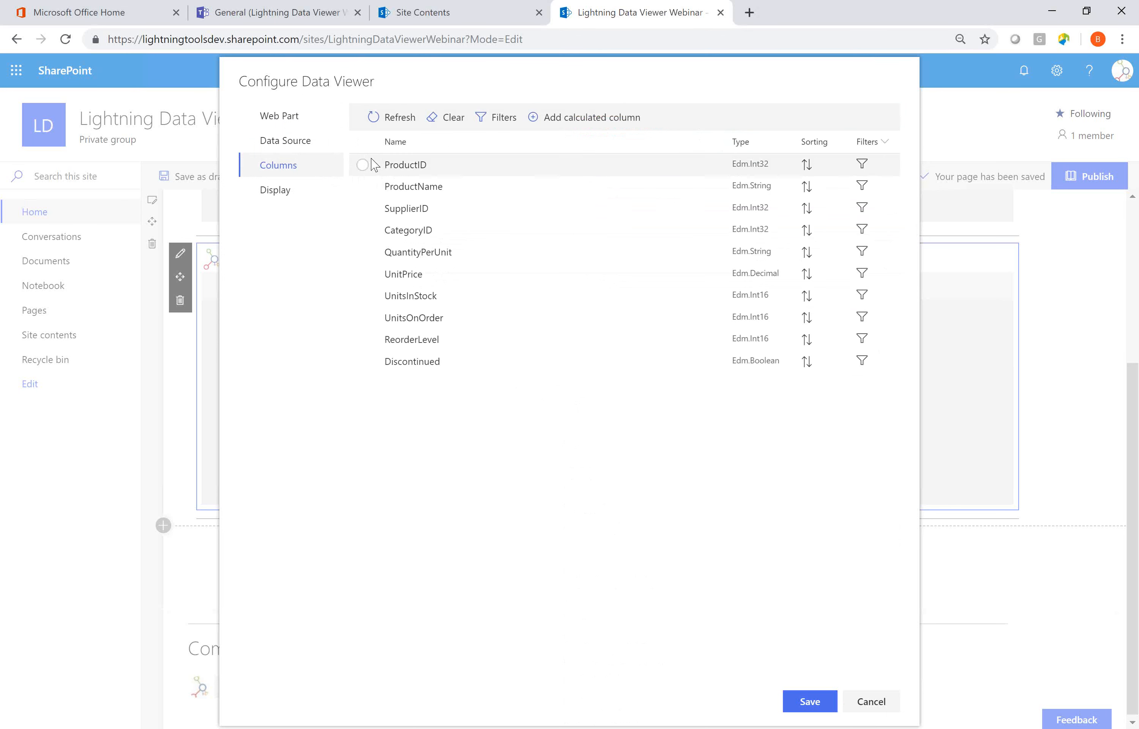
{"action": "left_click", "coordinate": [363, 142]}
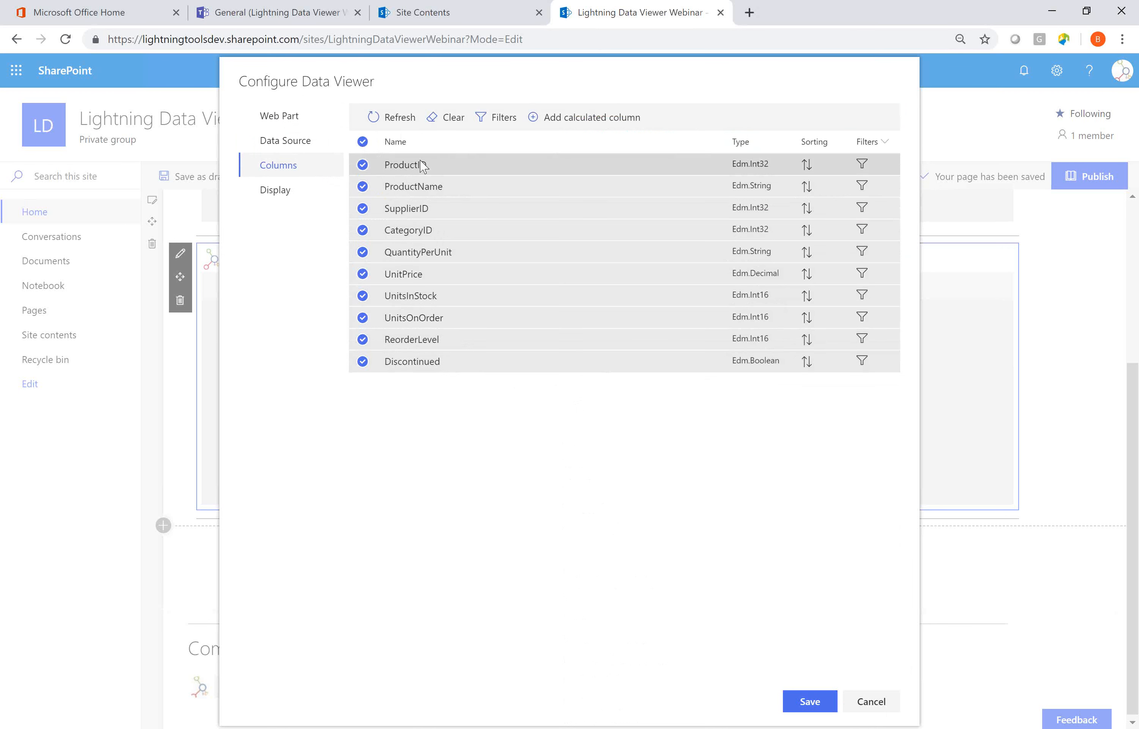
{"action": "left_click", "coordinate": [362, 208]}
{"action": "left_click", "coordinate": [362, 230]}
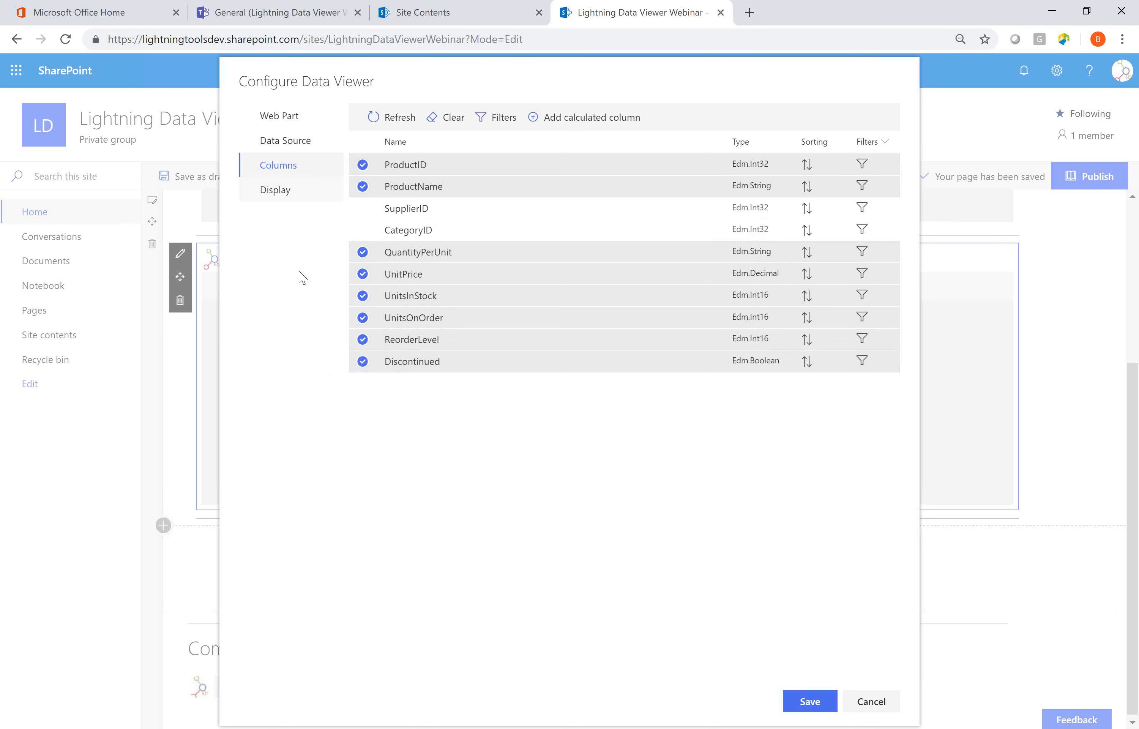
{"action": "left_click", "coordinate": [362, 165]}
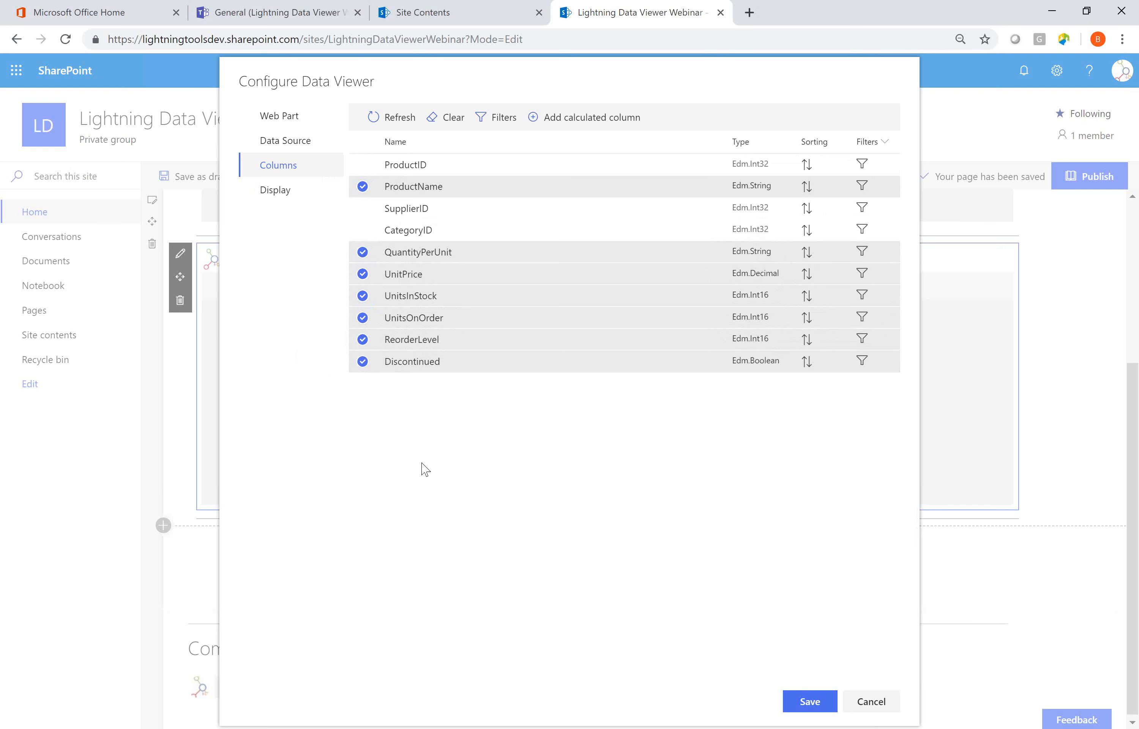
Examine the calculated column settings for name, type and expression, and close them without adding a column.
{"action": "left_click", "coordinate": [537, 131]}
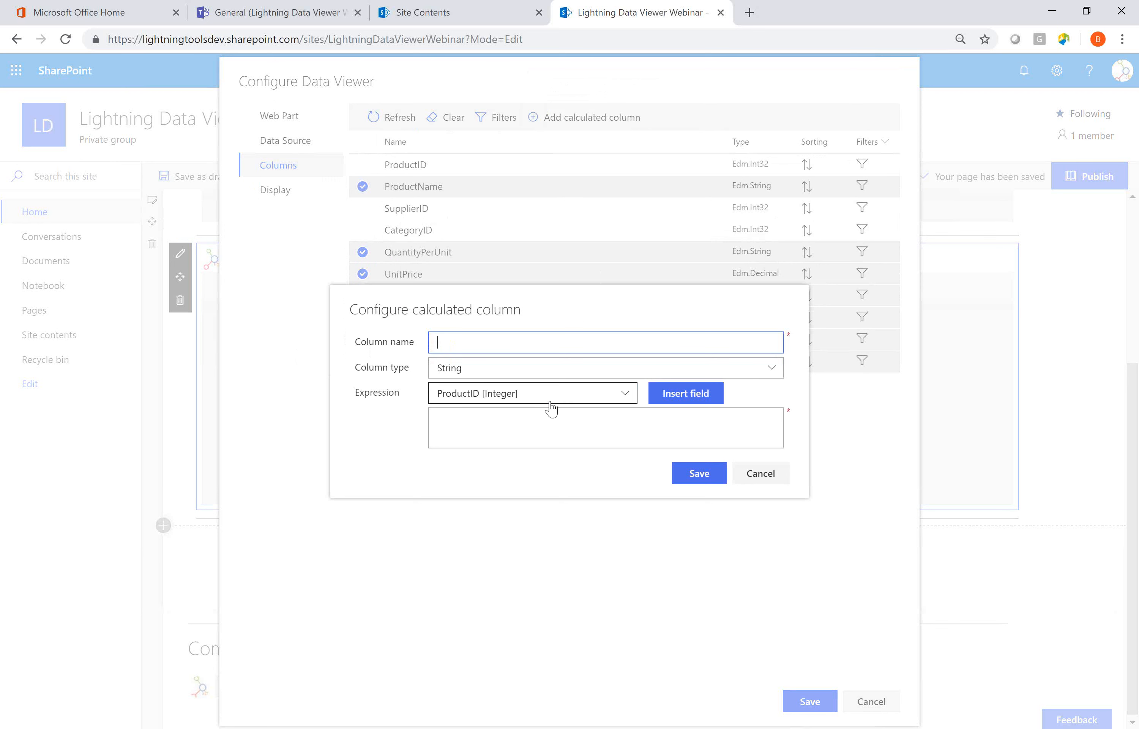
{"action": "left_click_drag", "start_coordinate": [564, 306], "coordinate": [620, 414]}
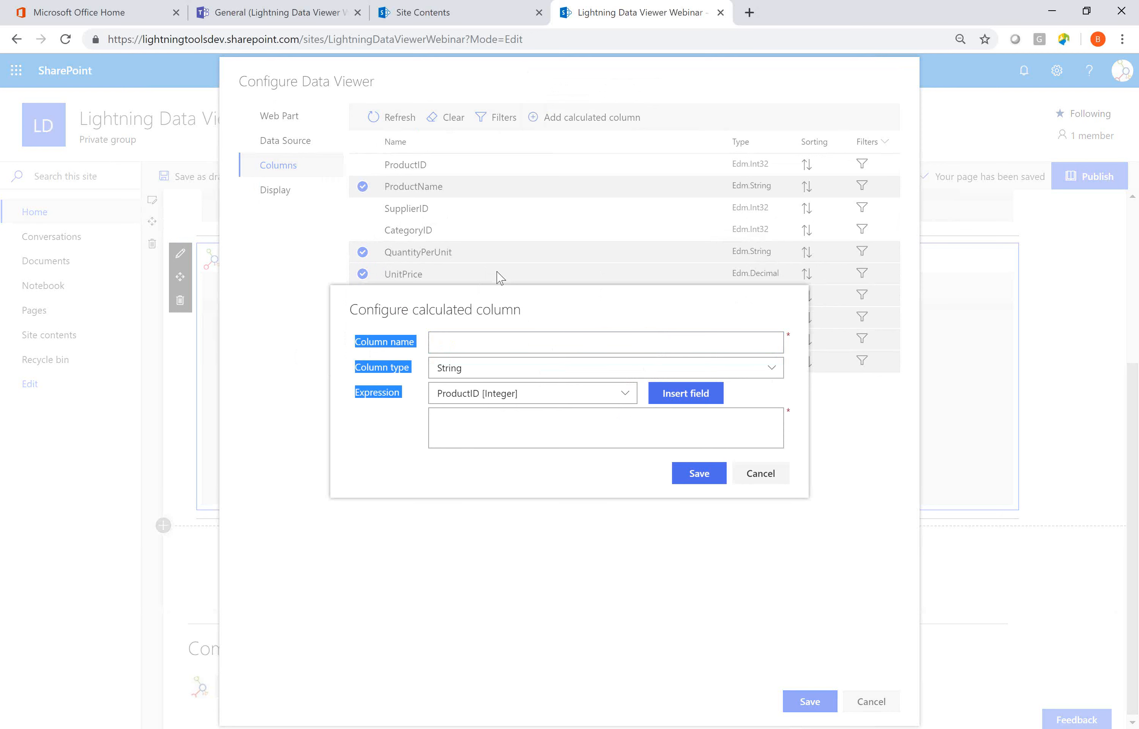
{"action": "left_click", "coordinate": [572, 419]}
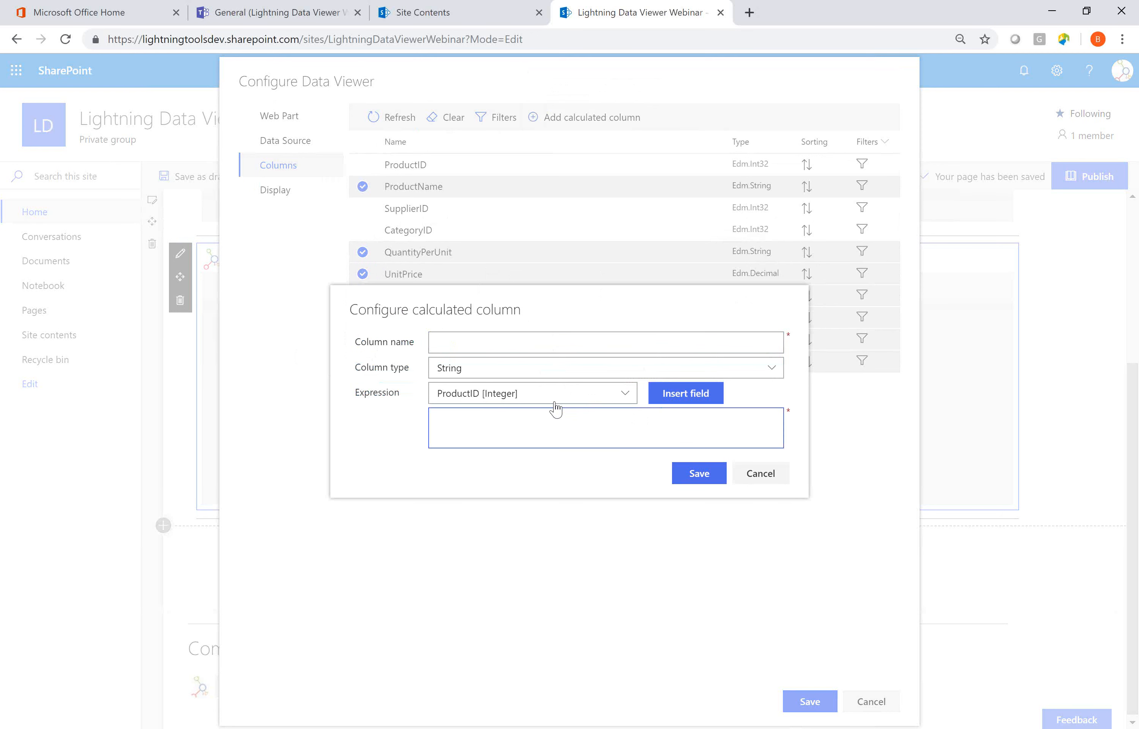
{"action": "left_click", "coordinate": [763, 474]}
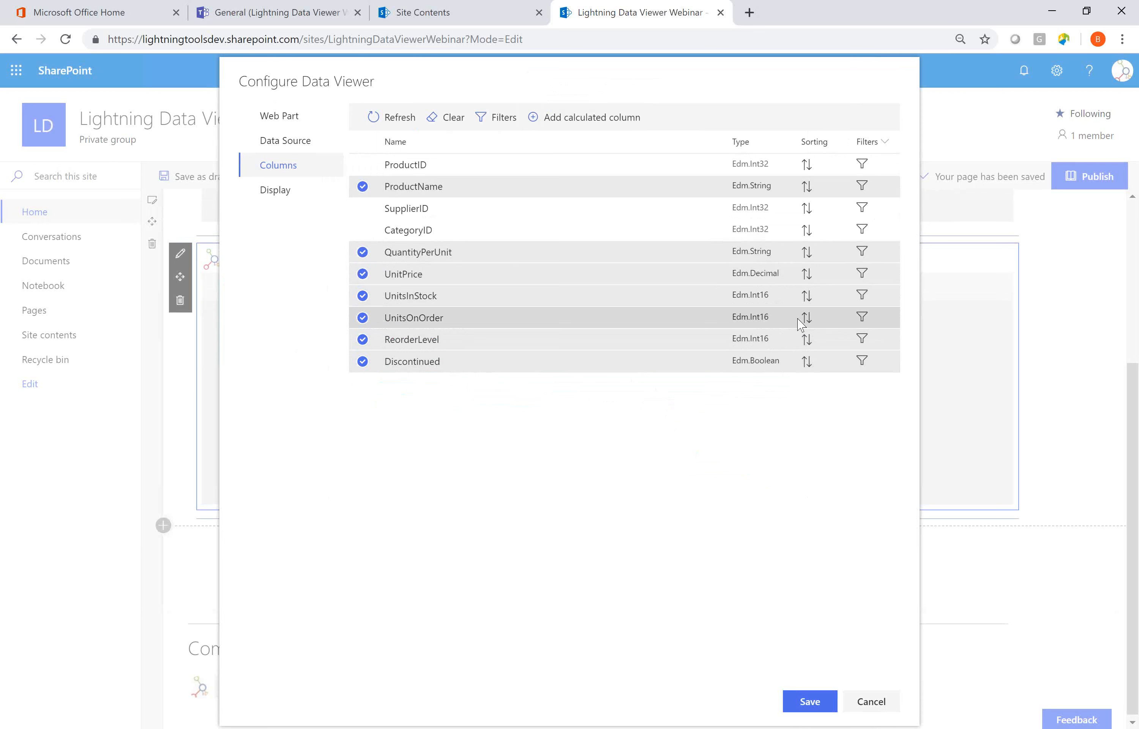
Try sorting by ProductName first and QuantityPerUnit second, and remove the sorting from both columns.
{"action": "left_click", "coordinate": [809, 191]}
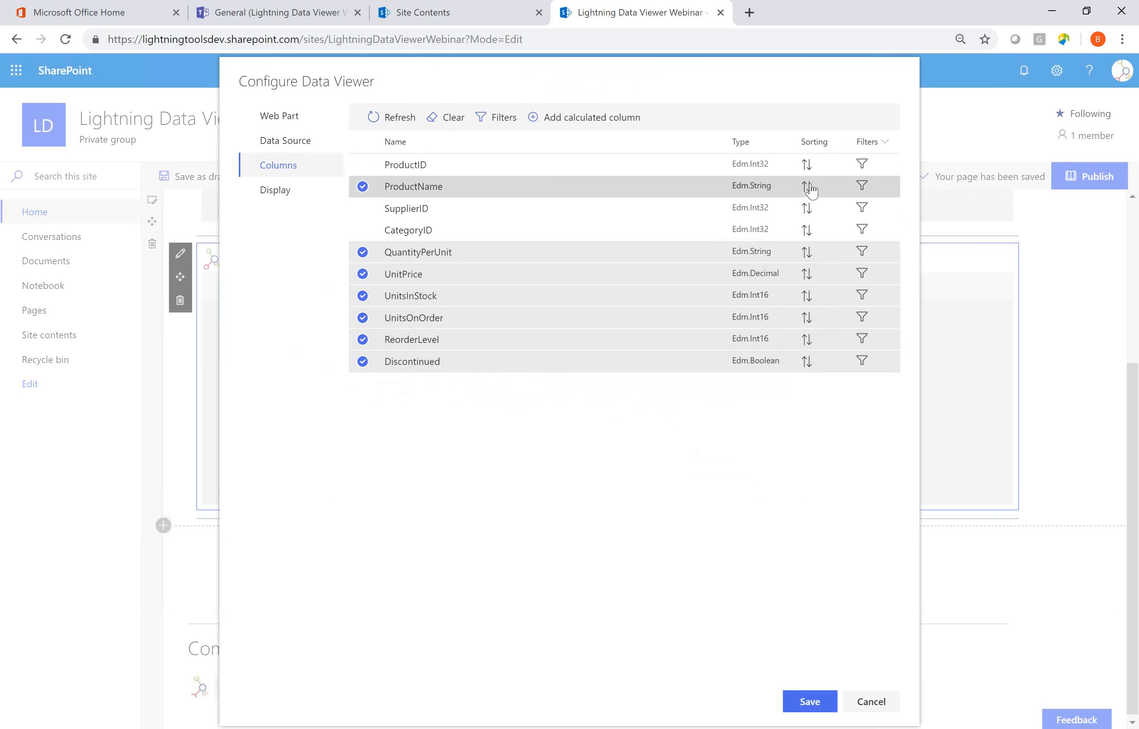
{"action": "left_click", "coordinate": [807, 254]}
{"action": "left_click", "coordinate": [807, 276]}
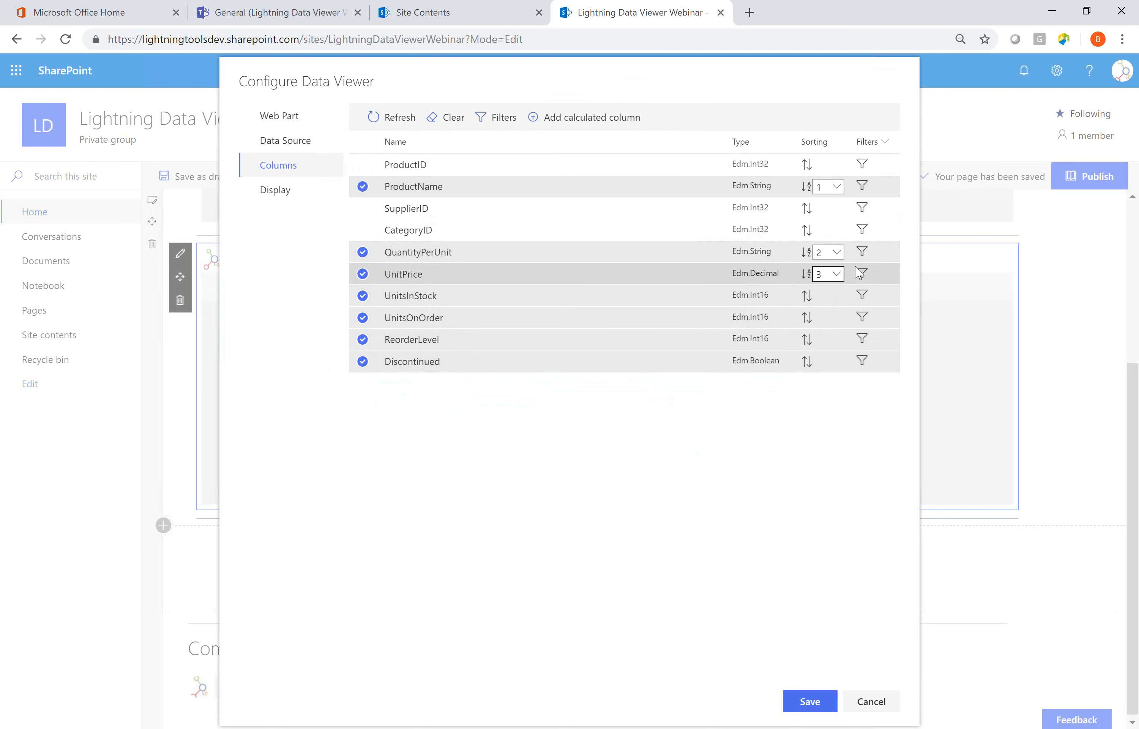
{"action": "left_click", "coordinate": [807, 274]}
{"action": "left_click", "coordinate": [808, 252]}
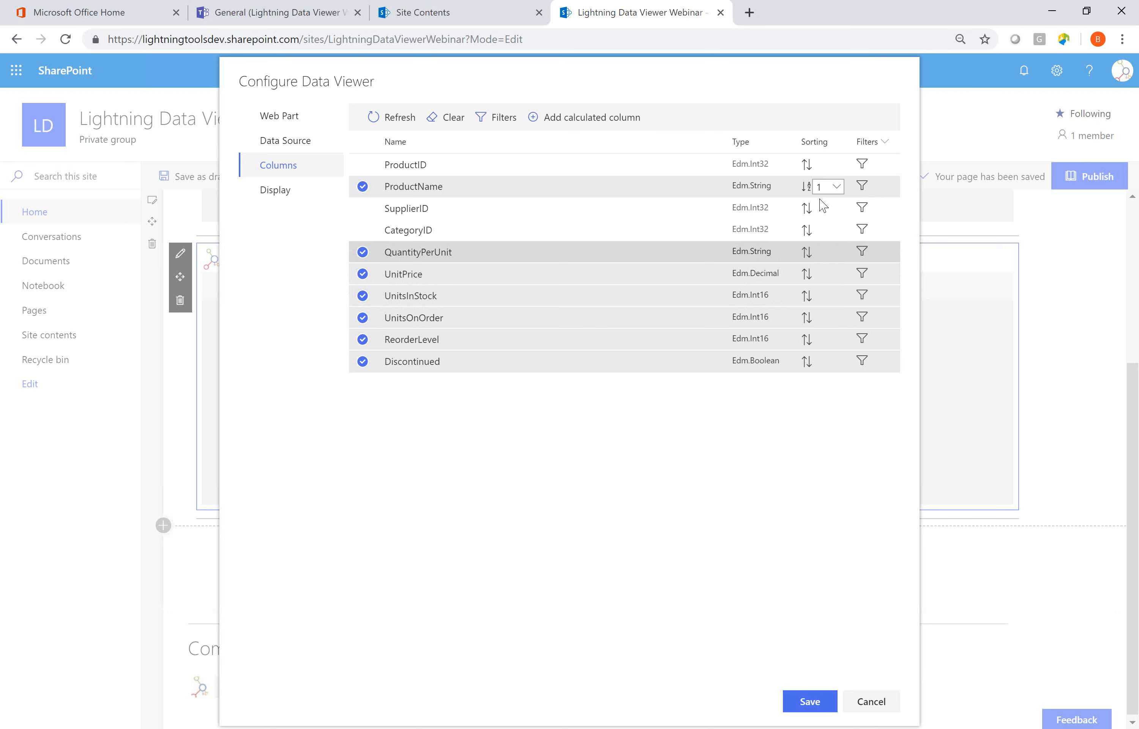
{"action": "left_click", "coordinate": [806, 188]}
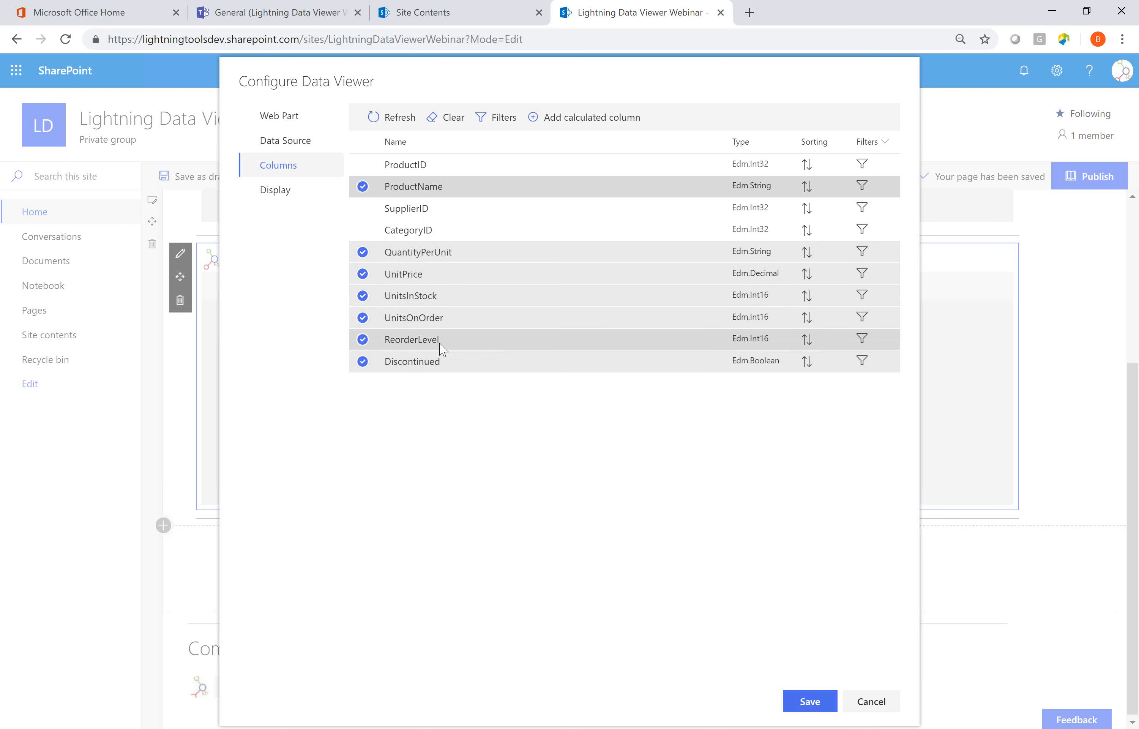
View the filter settings of the Discontinued column and close them without saving.
{"action": "left_click", "coordinate": [863, 361]}
{"action": "left_click", "coordinate": [865, 362]}
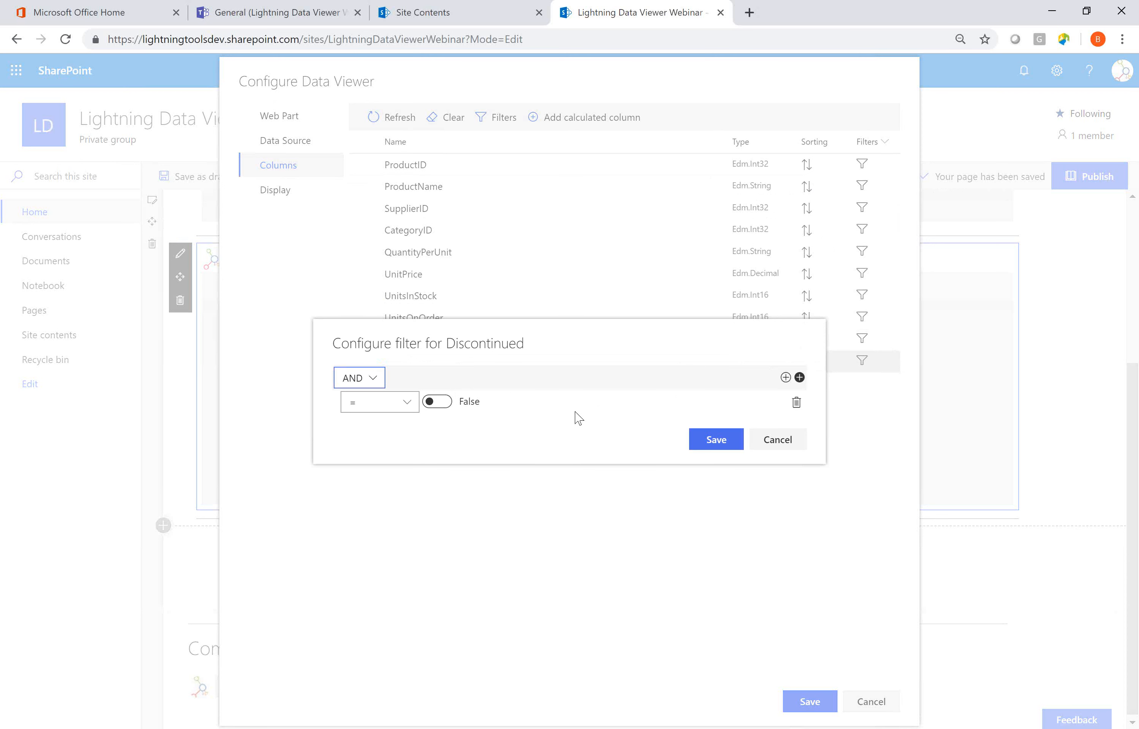
{"action": "left_click", "coordinate": [768, 443]}
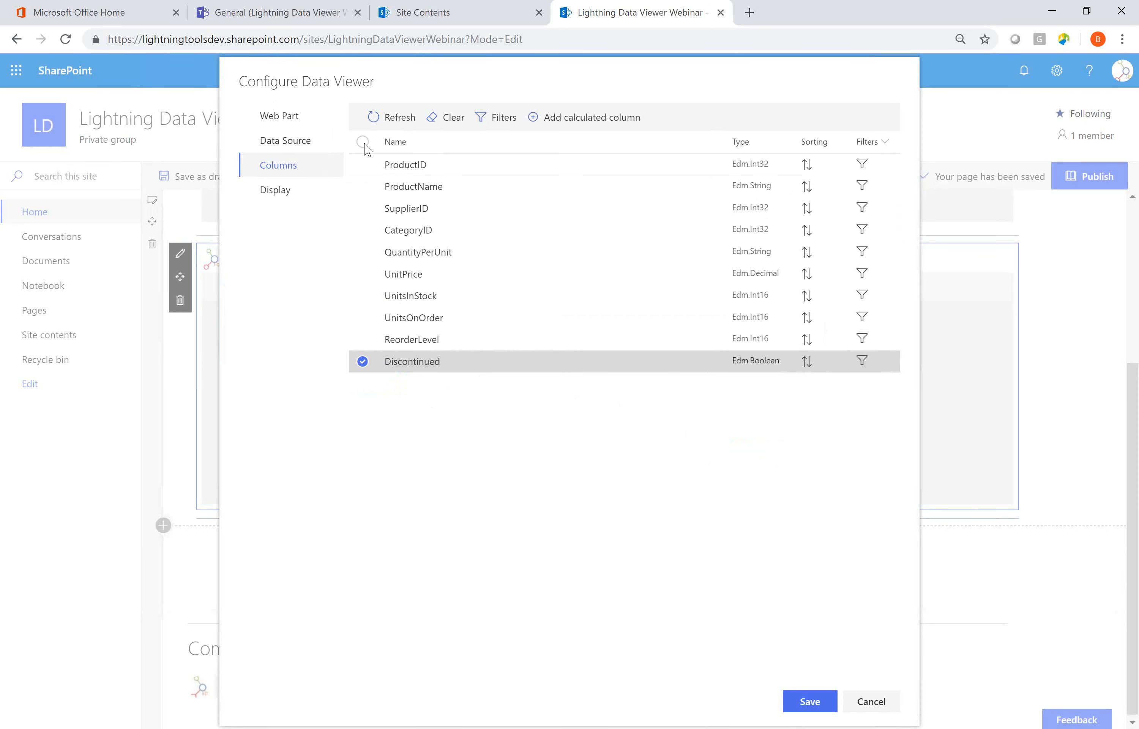
Select all columns for display except SupplierID and CategoryID.
{"action": "left_click", "coordinate": [362, 141]}
{"action": "left_click", "coordinate": [362, 208]}
{"action": "left_click", "coordinate": [363, 230]}
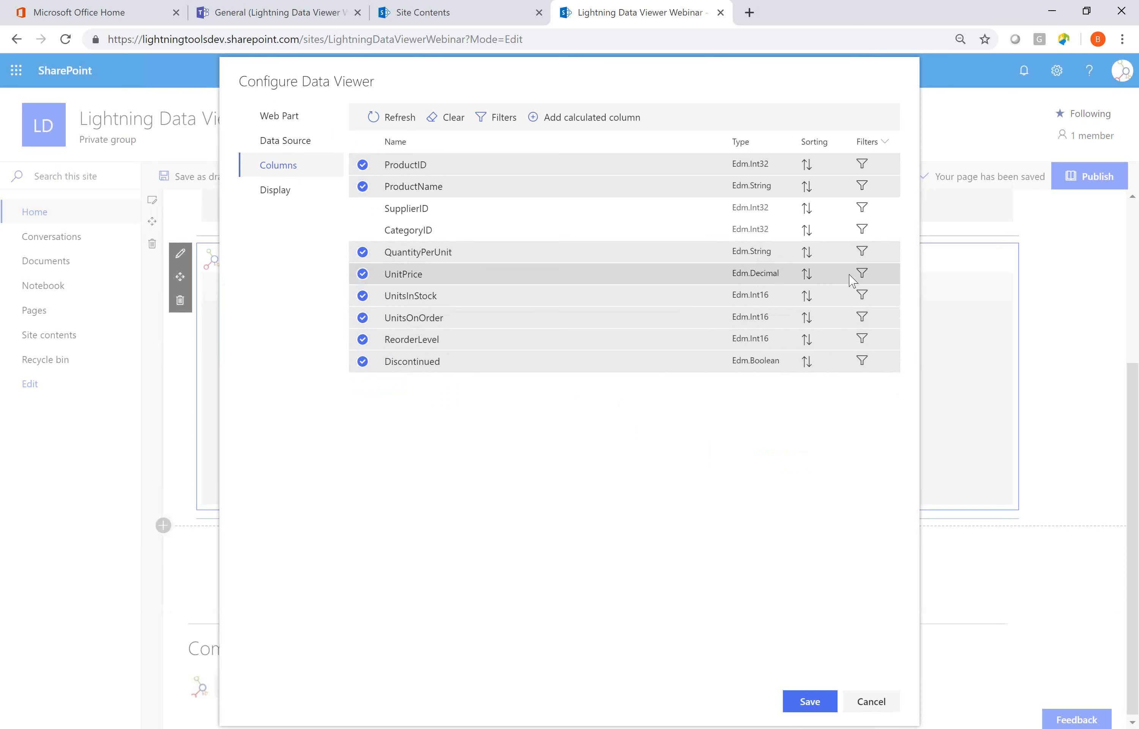
View the comparison operators available for a UnitPrice filter and close the filter without saving.
{"action": "left_click", "coordinate": [861, 275]}
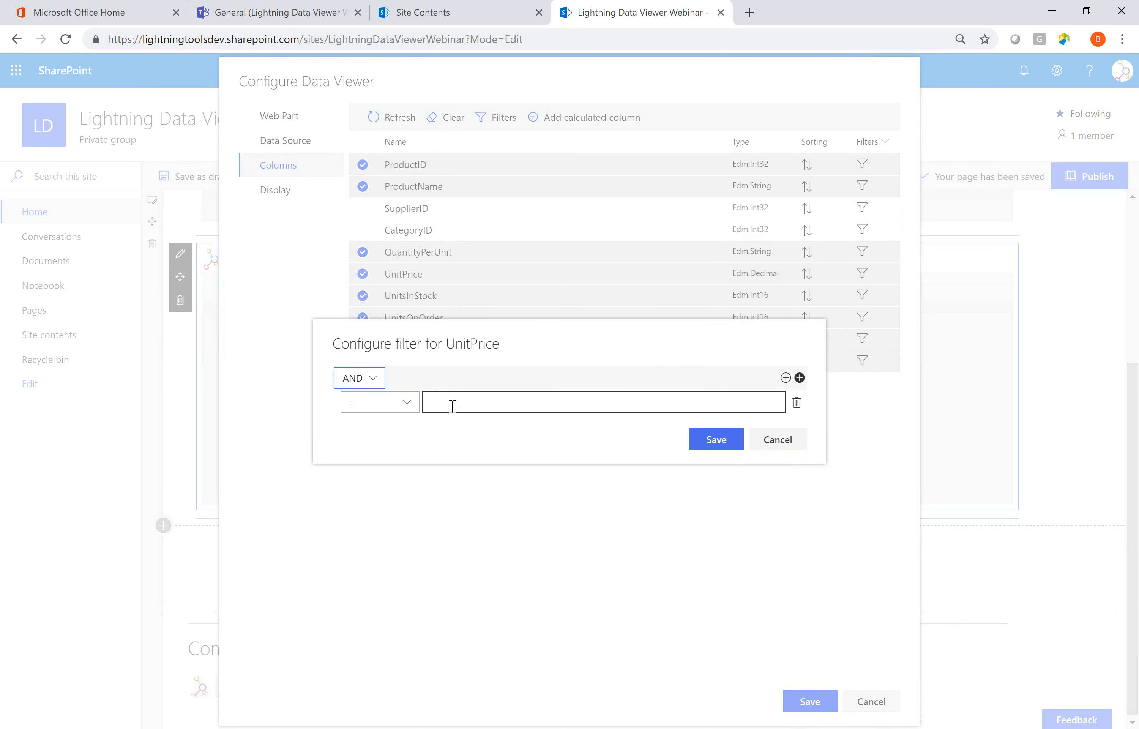
{"action": "left_click", "coordinate": [407, 406]}
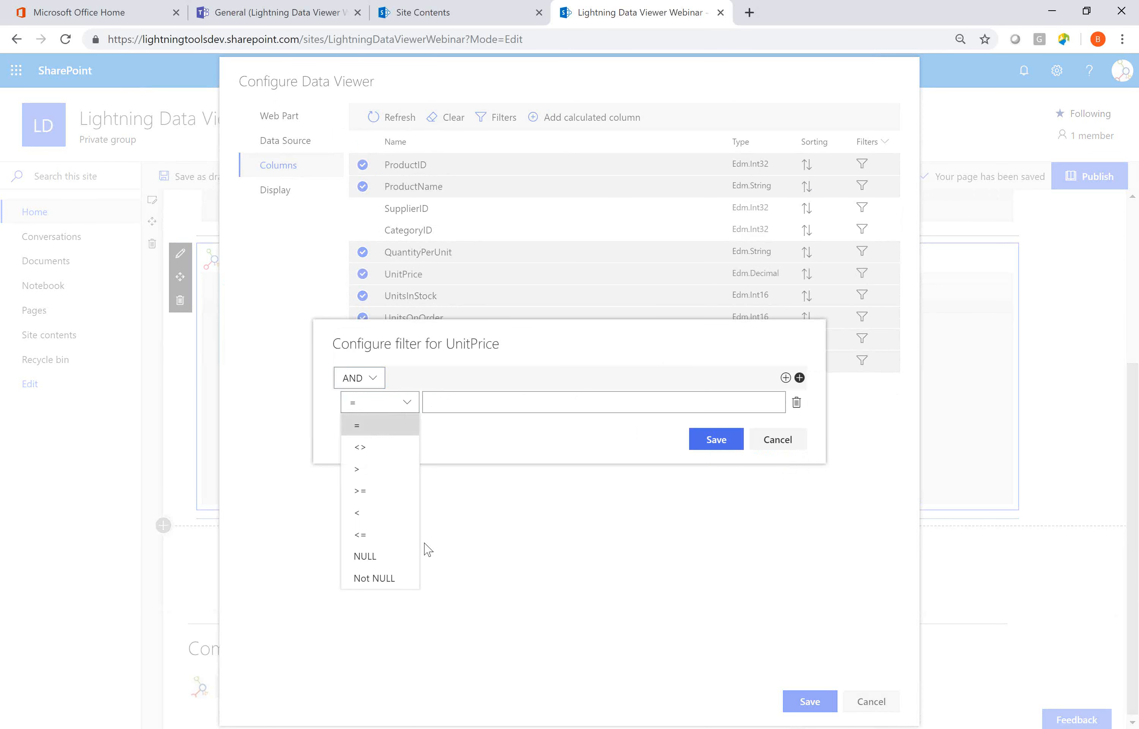
{"action": "left_click", "coordinate": [624, 452]}
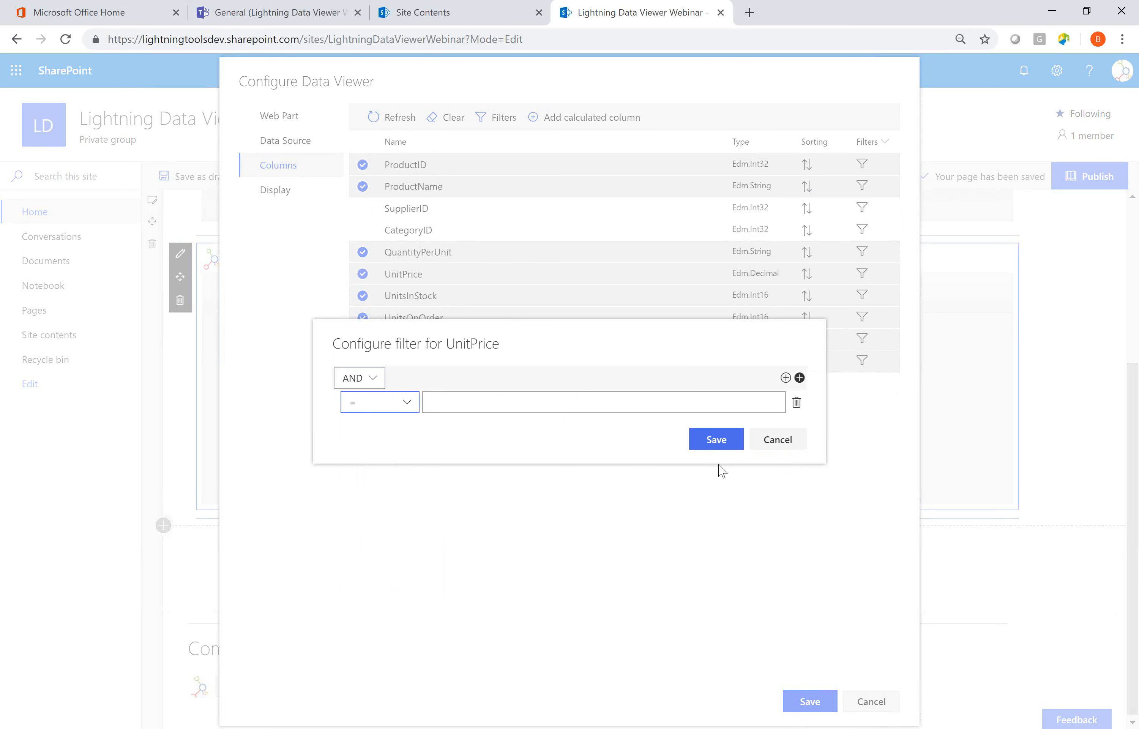
{"action": "left_click", "coordinate": [773, 446]}
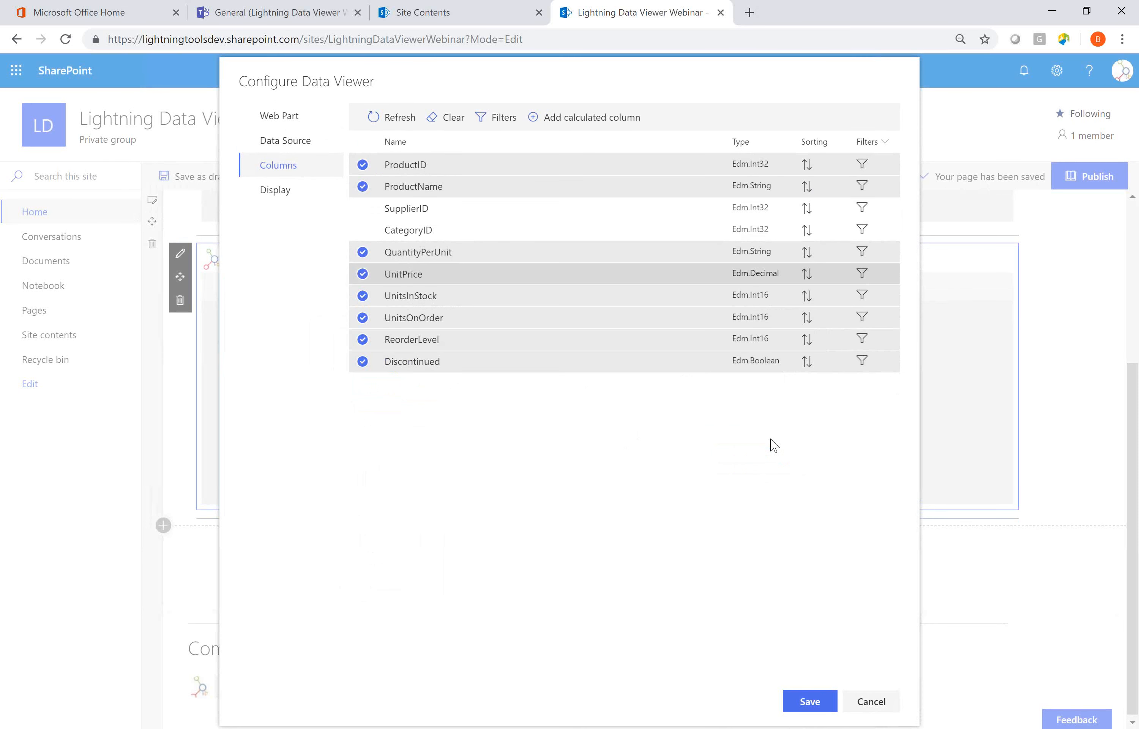
Try adding a second condition to the advanced filter applied before data retrieval, and discard it.
{"action": "left_click", "coordinate": [497, 120]}
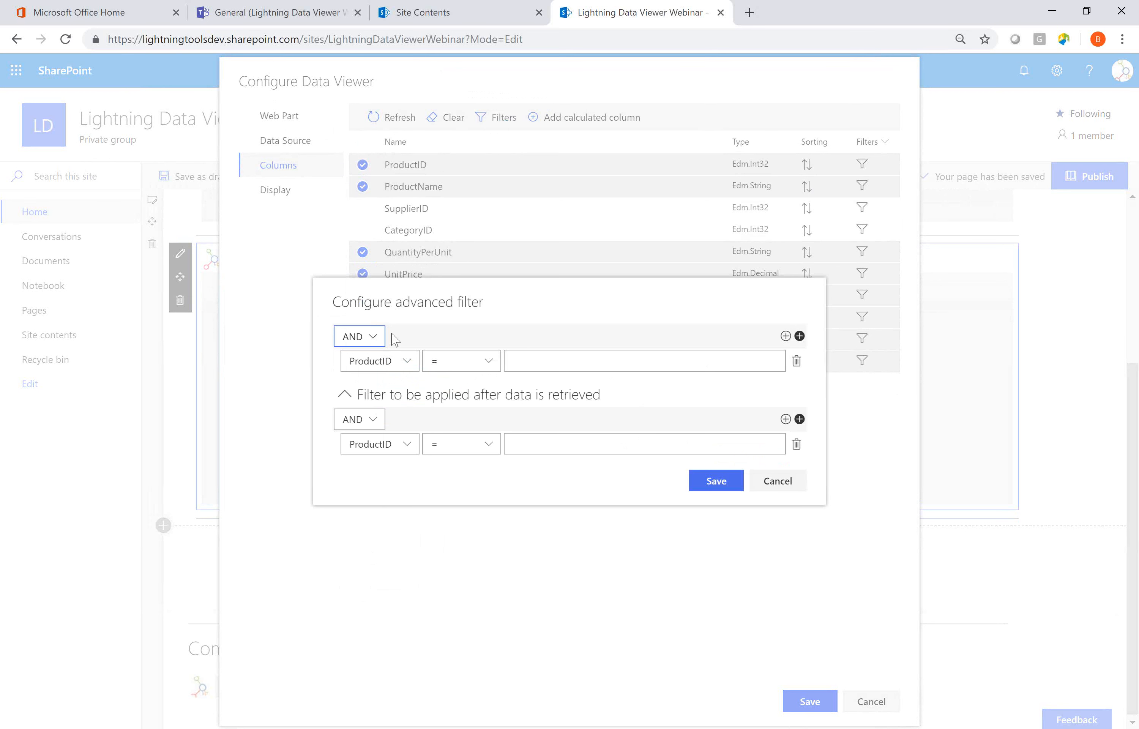
{"action": "left_click", "coordinate": [785, 335]}
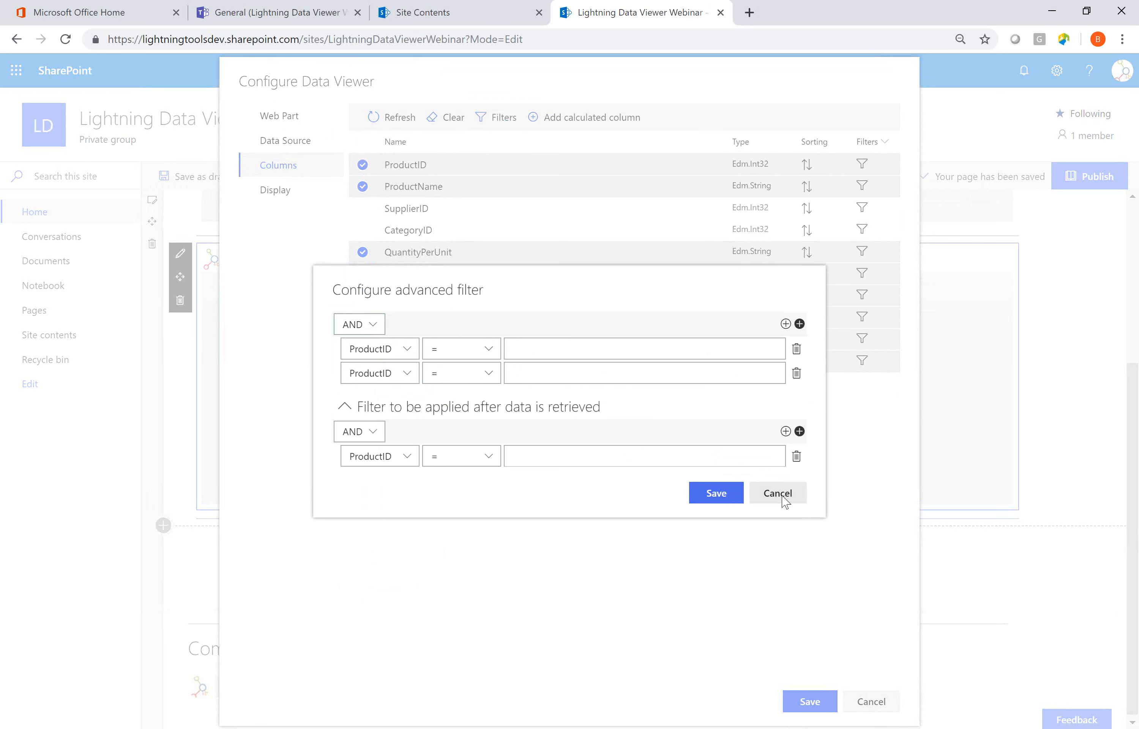
{"action": "left_click", "coordinate": [770, 494]}
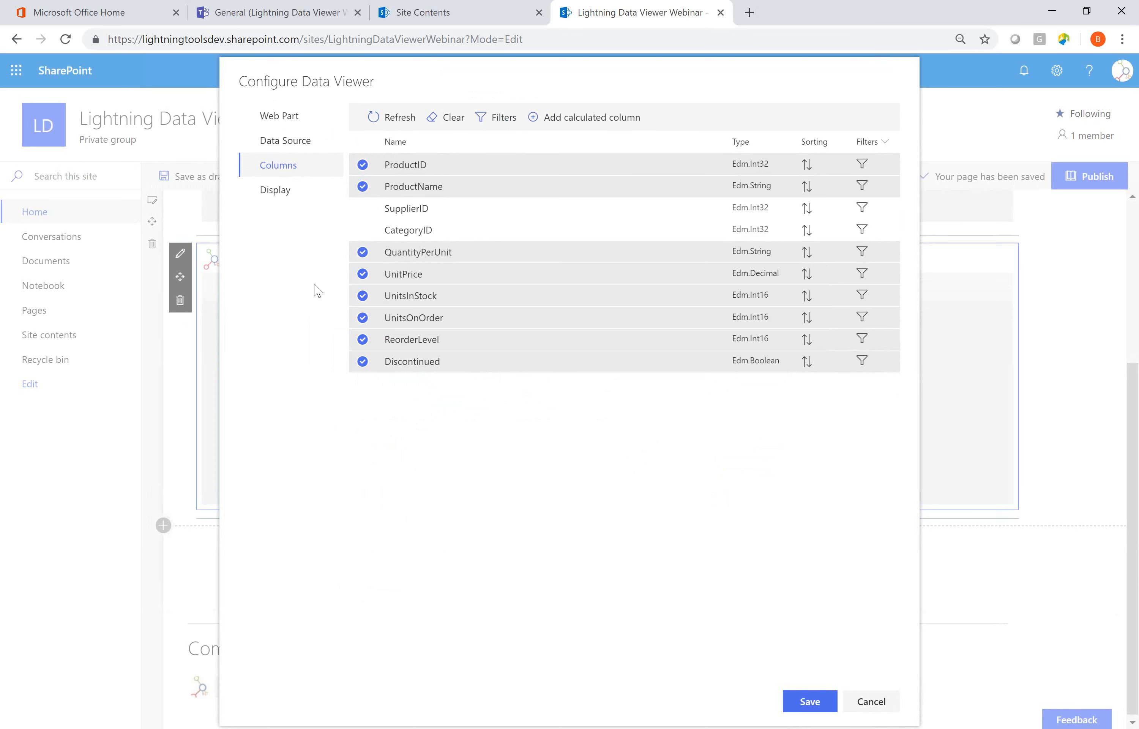
Set the display format of the UnitPrice column to Currency.
{"action": "left_click", "coordinate": [277, 199]}
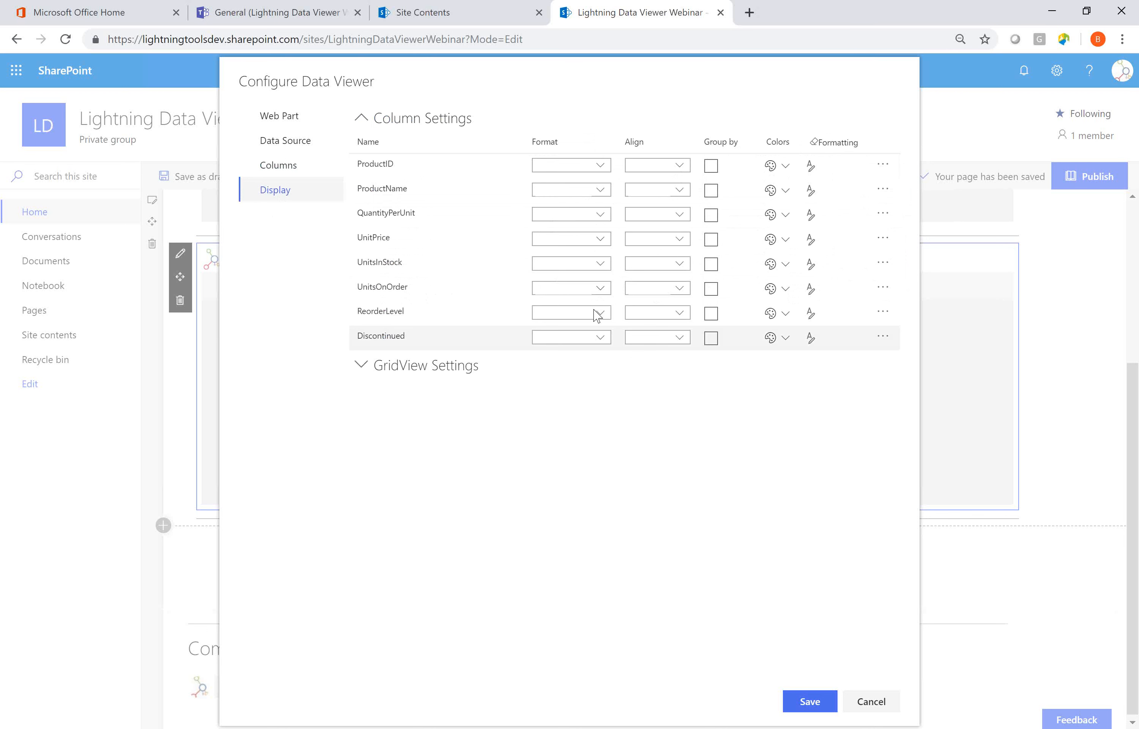
{"action": "left_click", "coordinate": [600, 237]}
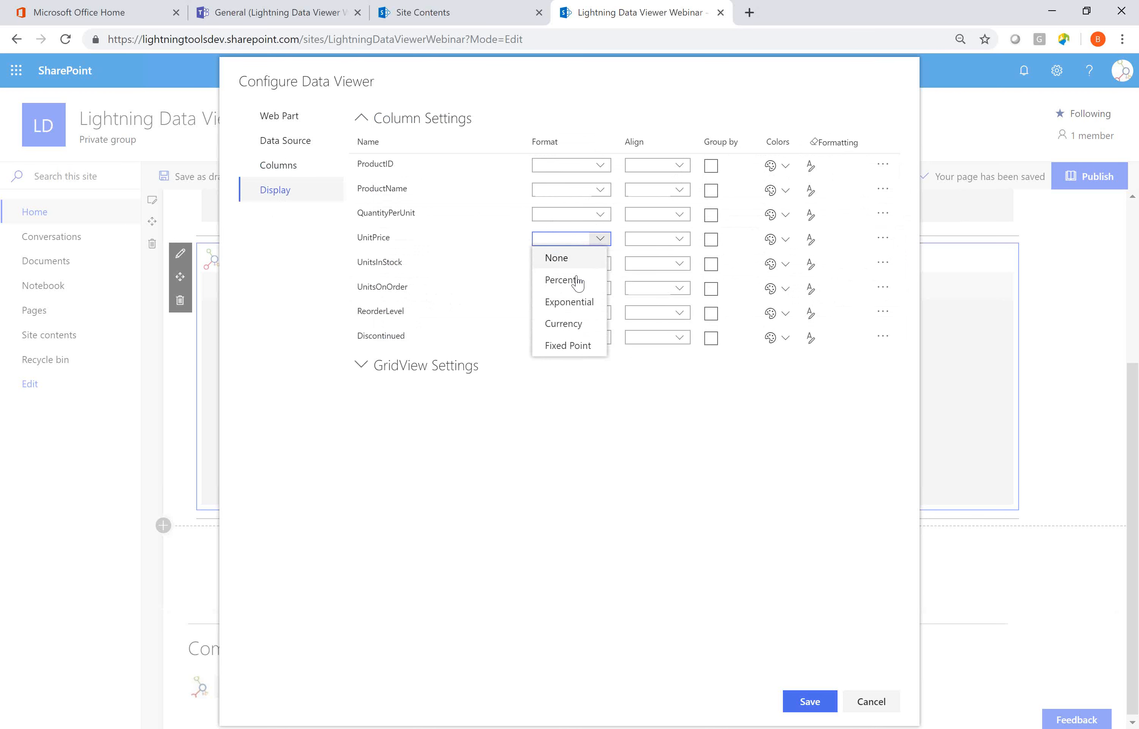
{"action": "left_click", "coordinate": [569, 322]}
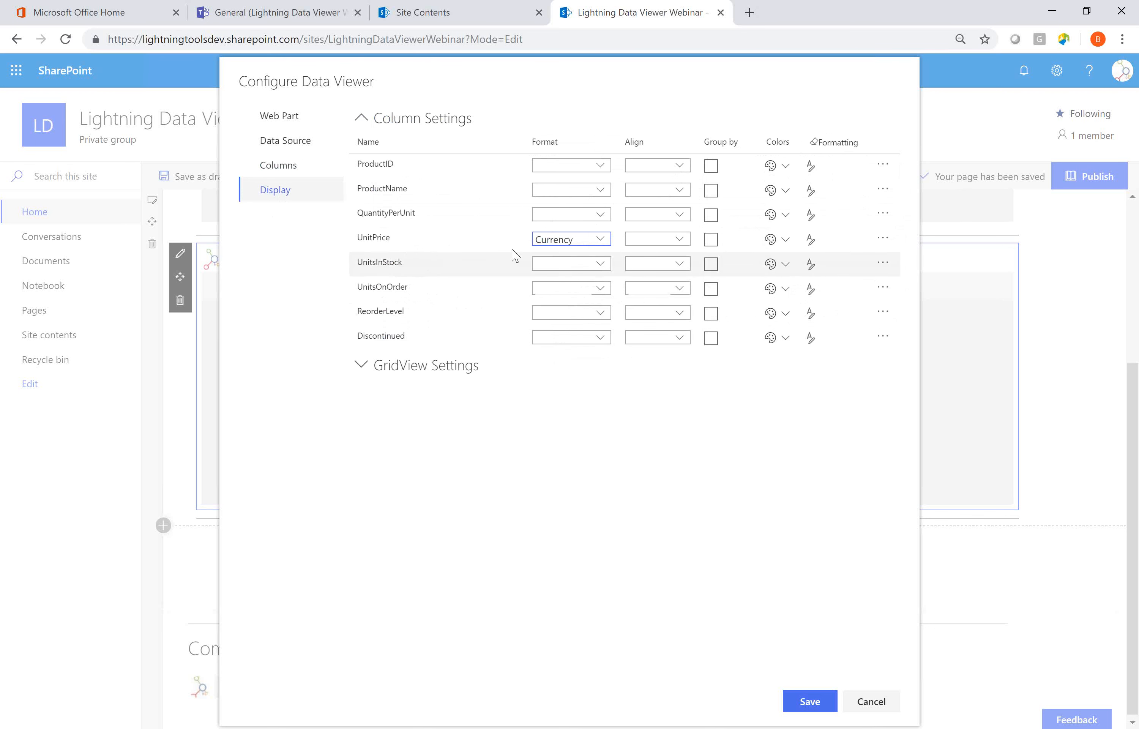
View the format options for the Discontinued and ProductName columns and the alignment options for ProductName without choosing any.
{"action": "left_click", "coordinate": [602, 337]}
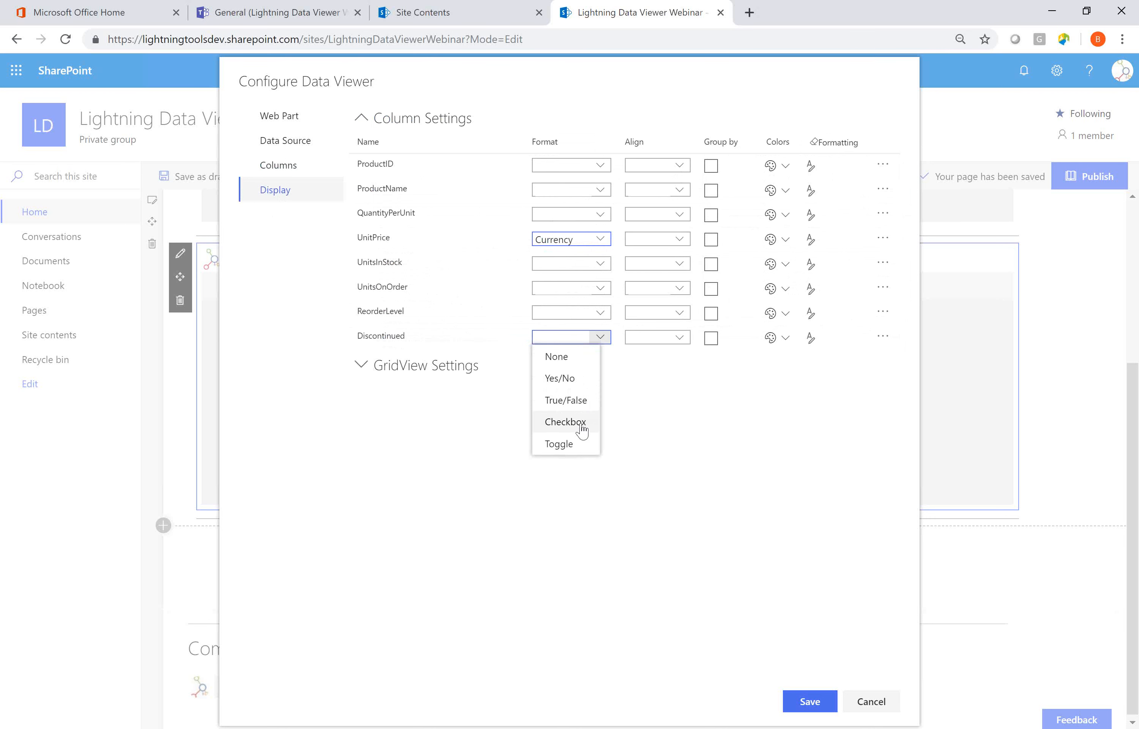
{"action": "left_click", "coordinate": [692, 435]}
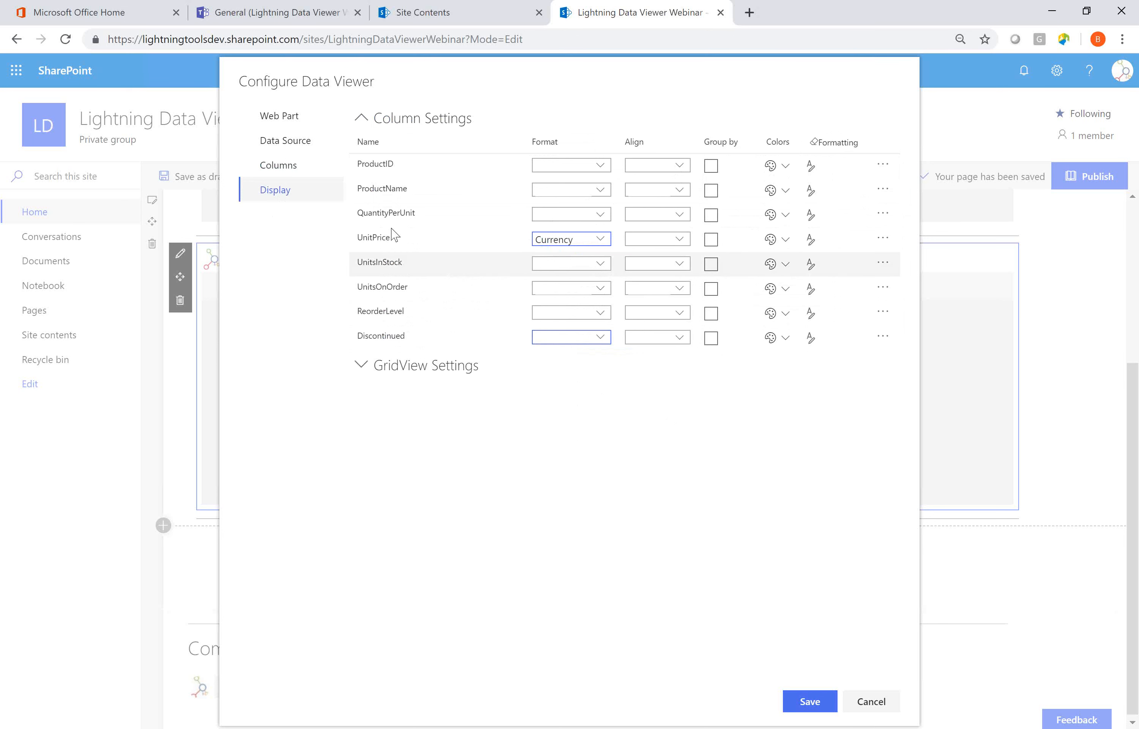
{"action": "left_click", "coordinate": [600, 189]}
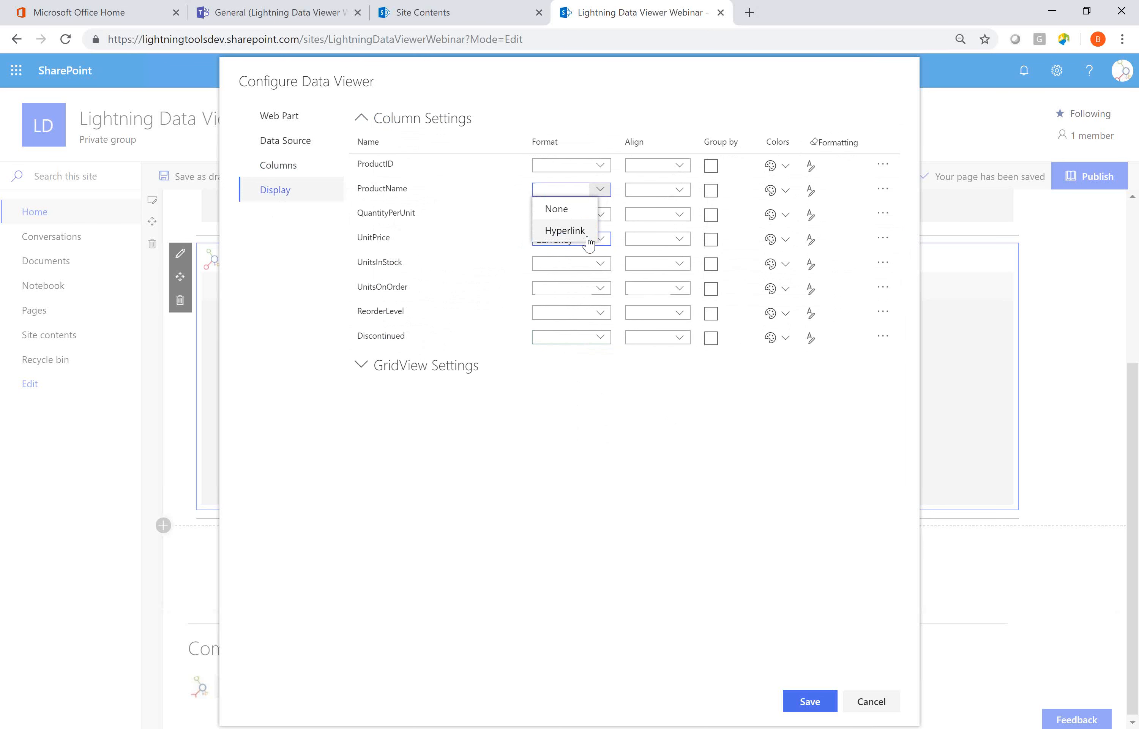
{"action": "left_click", "coordinate": [621, 403]}
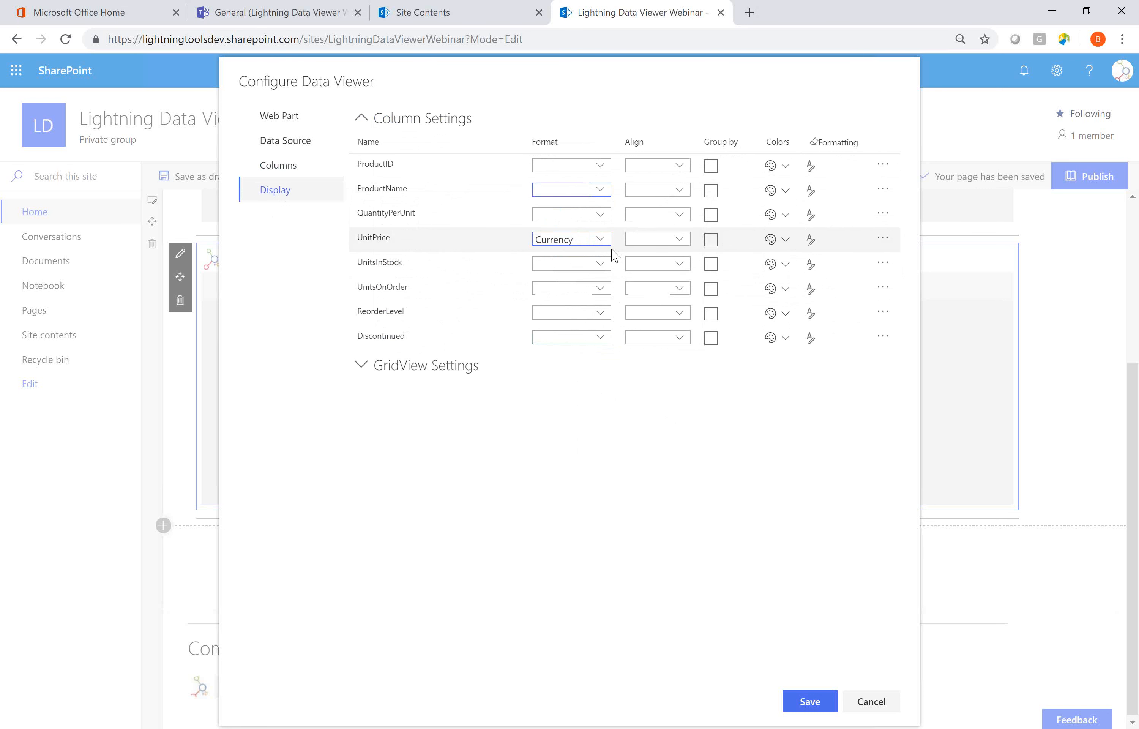
{"action": "left_click", "coordinate": [680, 190]}
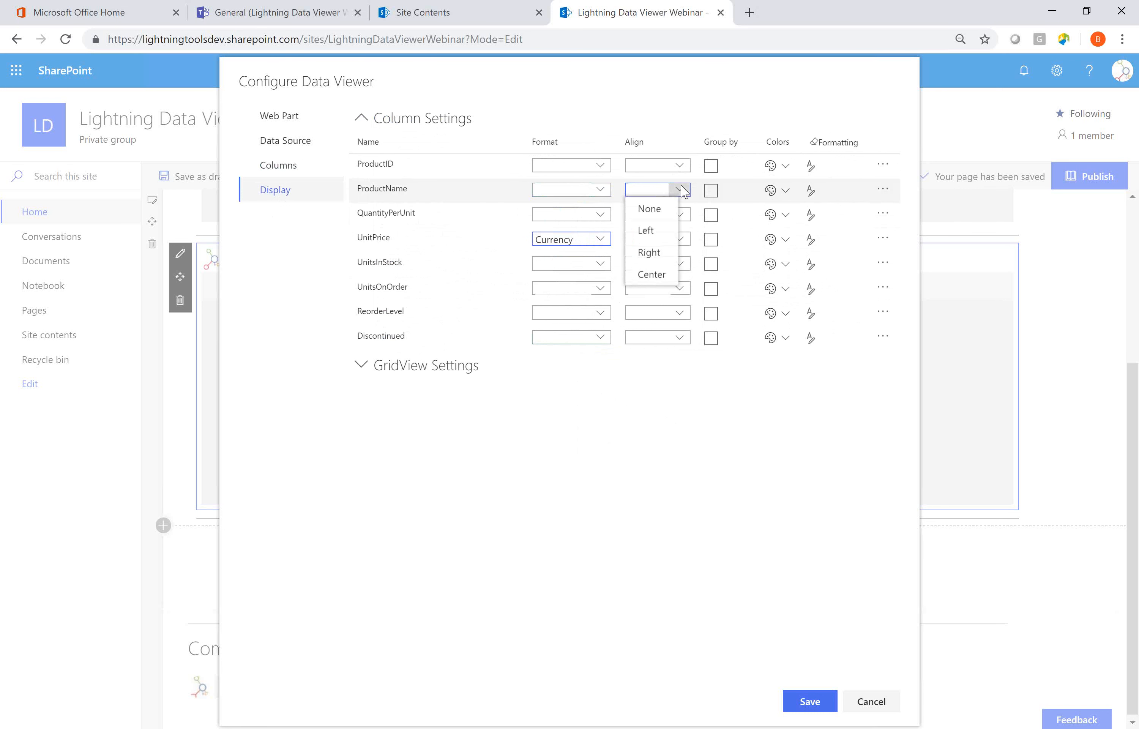
{"action": "left_click", "coordinate": [743, 358]}
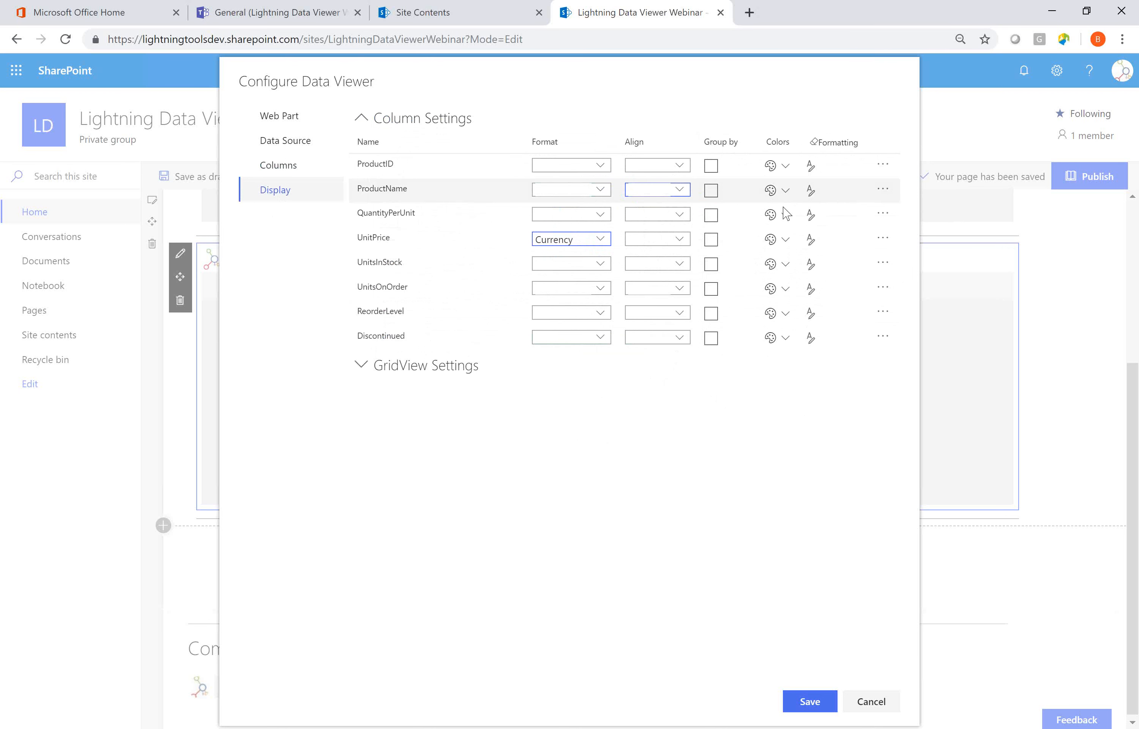
Try grouping by ProductName first and QuantityPerUnit second, and turn off grouping for both columns.
{"action": "left_click", "coordinate": [711, 190]}
{"action": "left_click", "coordinate": [712, 215]}
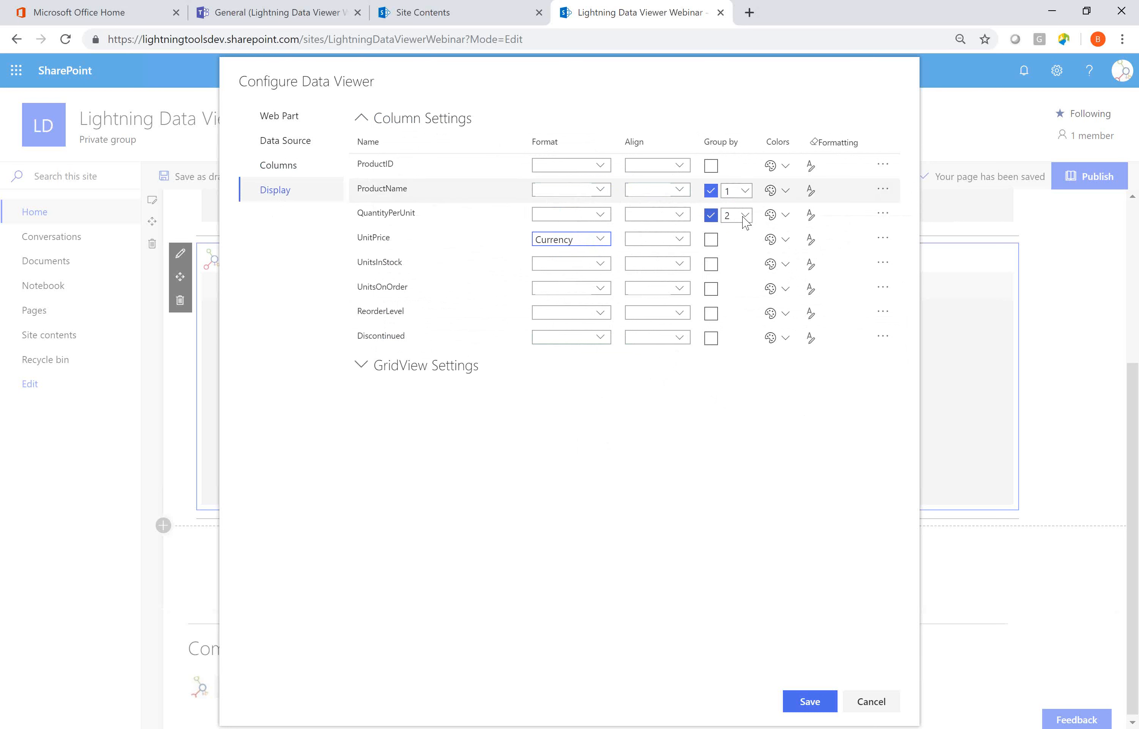
{"action": "left_click", "coordinate": [712, 217]}
{"action": "left_click", "coordinate": [712, 194]}
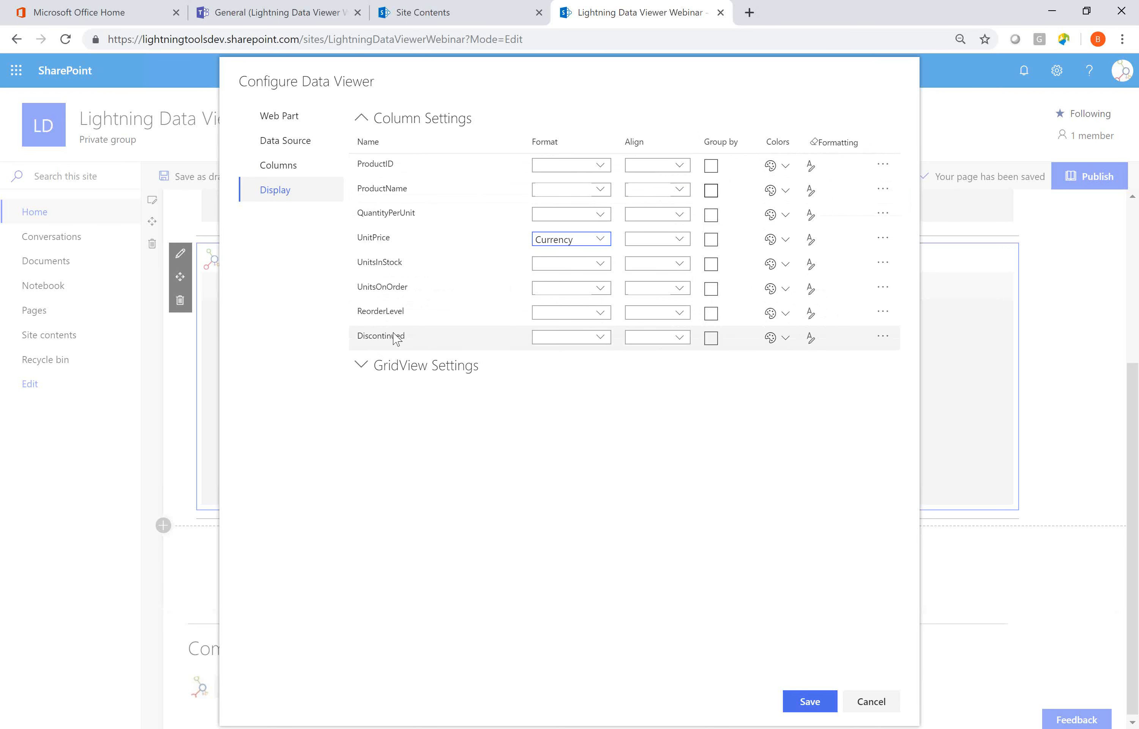
Start a conditional style for the Discontinued column with its condition based on the Discontinued field.
{"action": "left_click", "coordinate": [810, 338]}
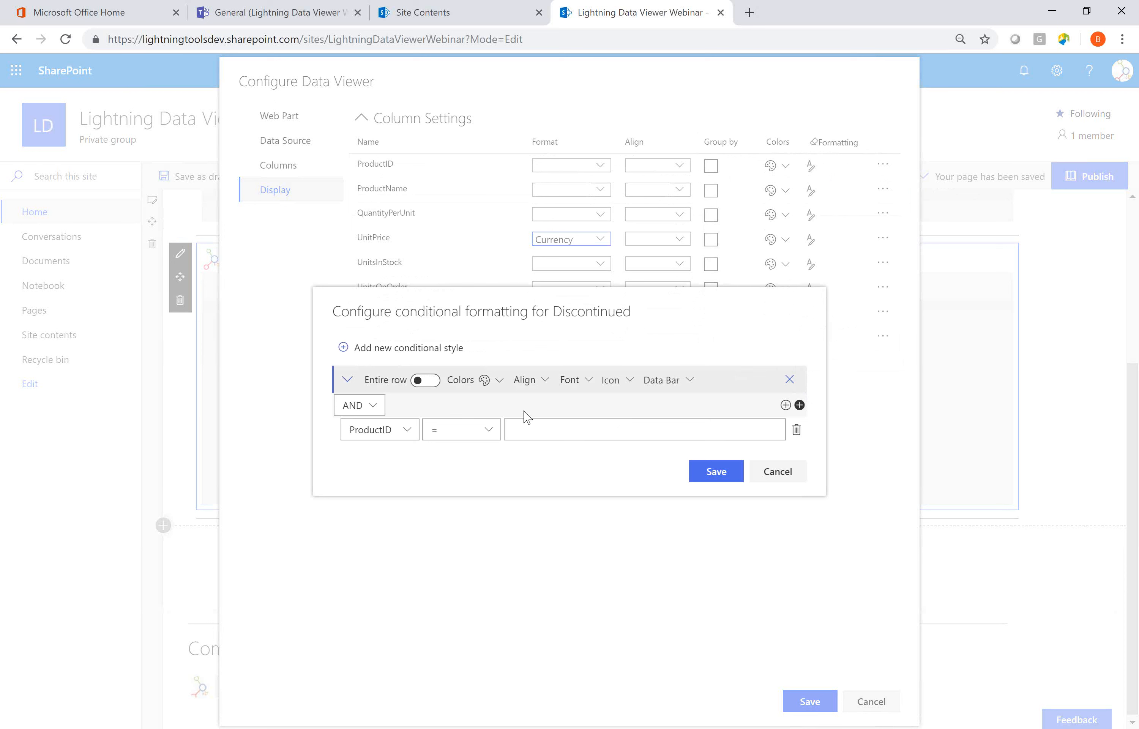
{"action": "left_click", "coordinate": [406, 429]}
{"action": "left_click", "coordinate": [450, 603]}
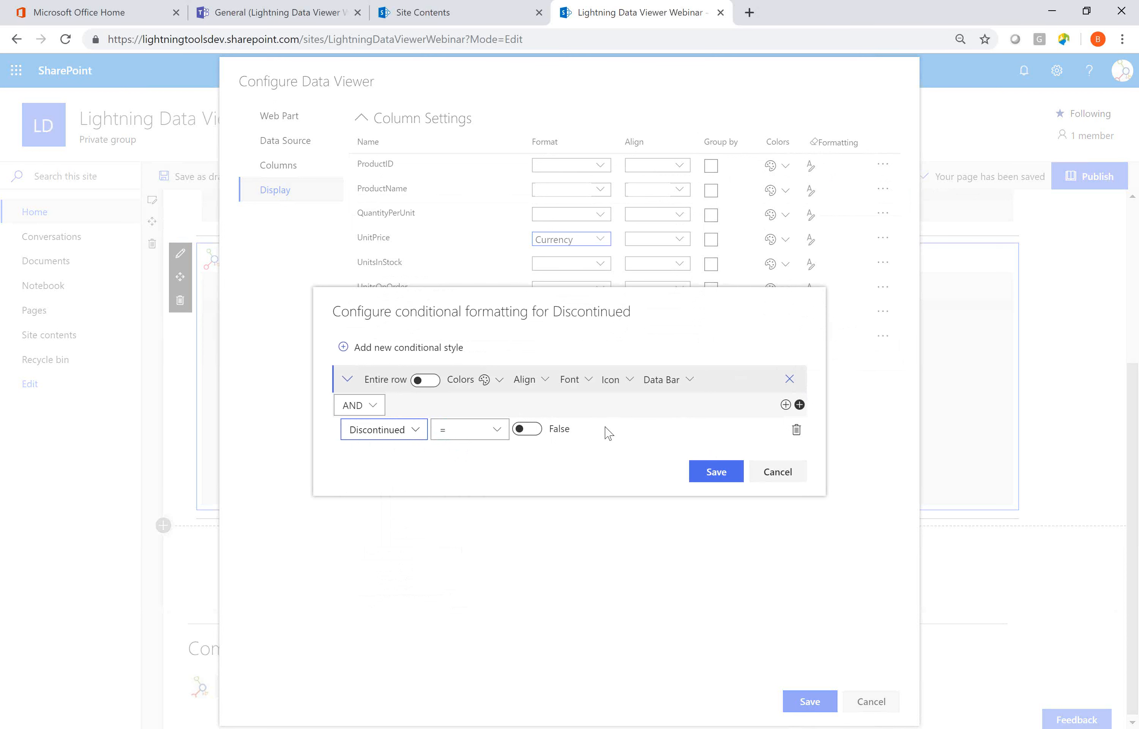
View the font and background color options of the Discontinued style without choosing a color.
{"action": "left_click", "coordinate": [498, 382]}
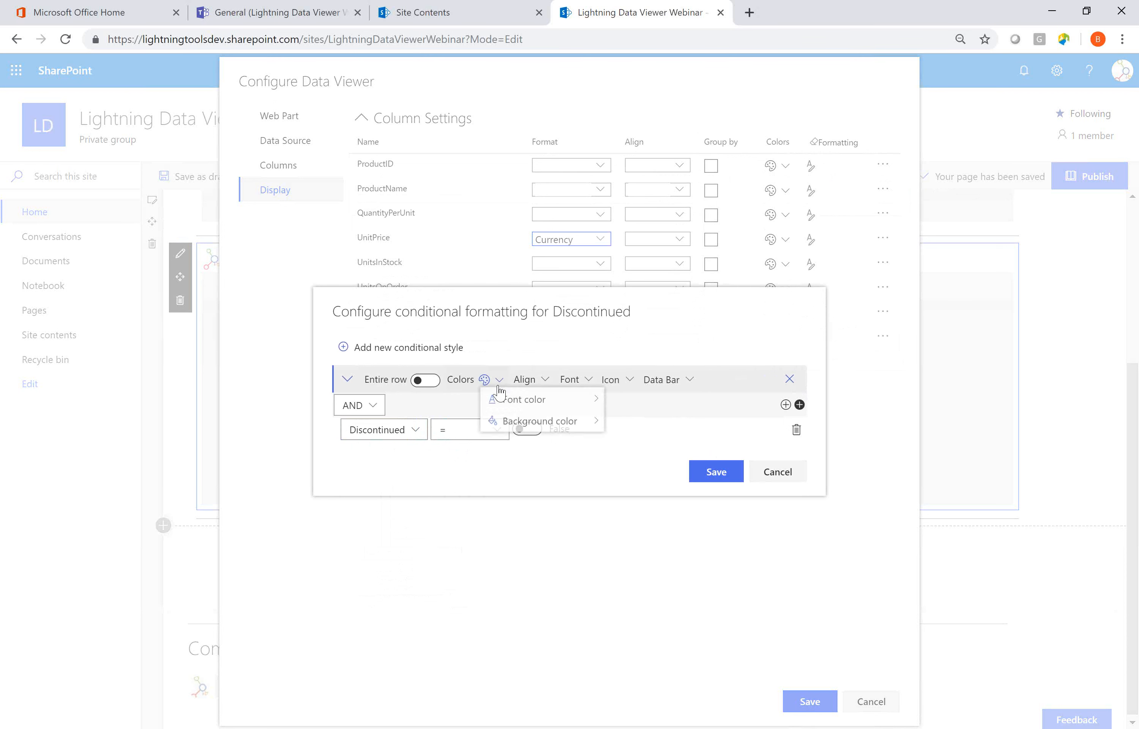
{"action": "mouse_move", "coordinate": [509, 406]}
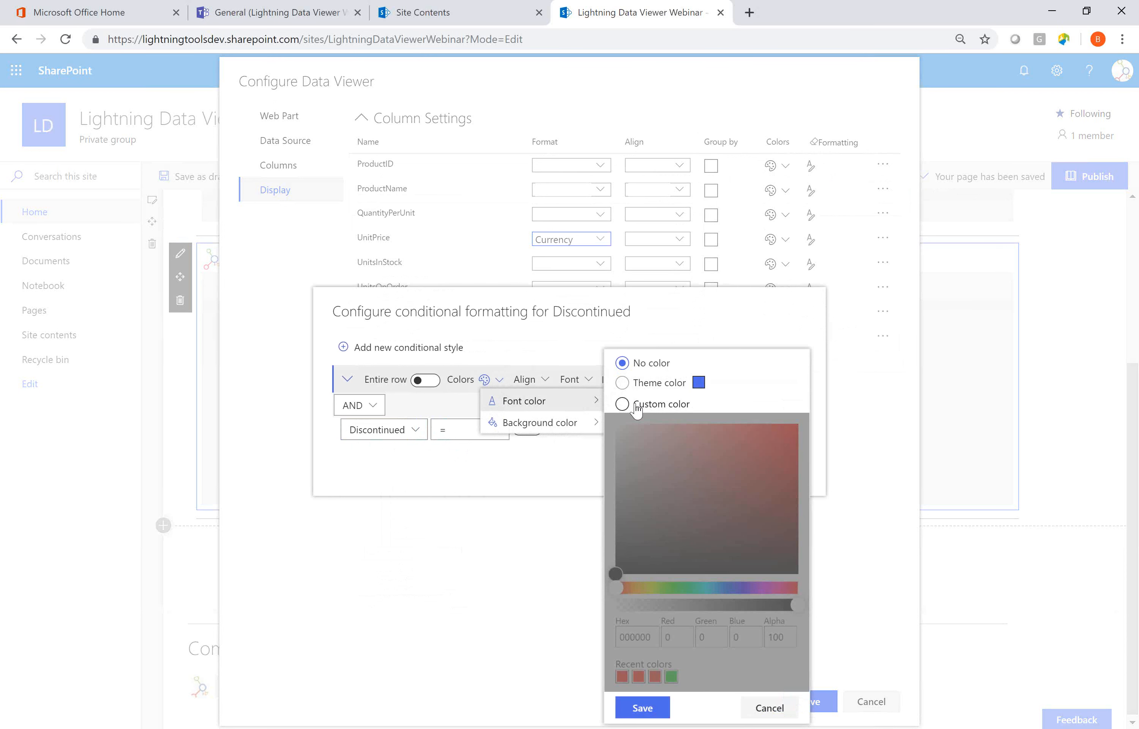
{"action": "left_click", "coordinate": [623, 403]}
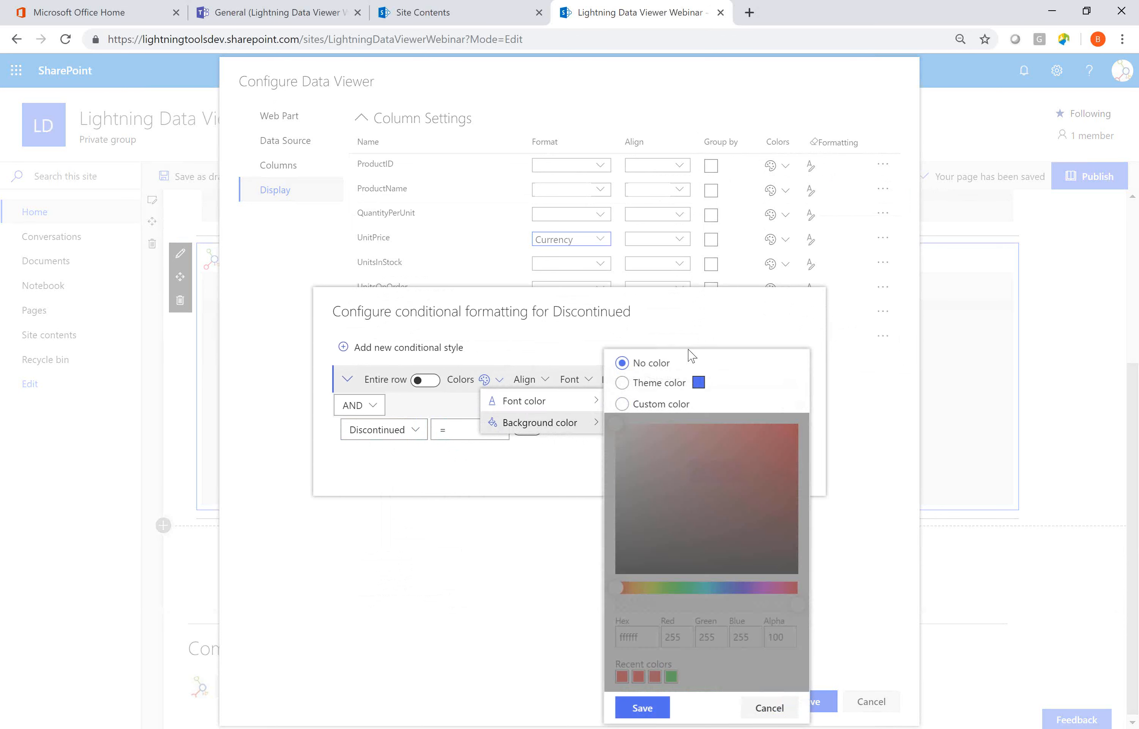
{"action": "left_click", "coordinate": [689, 337]}
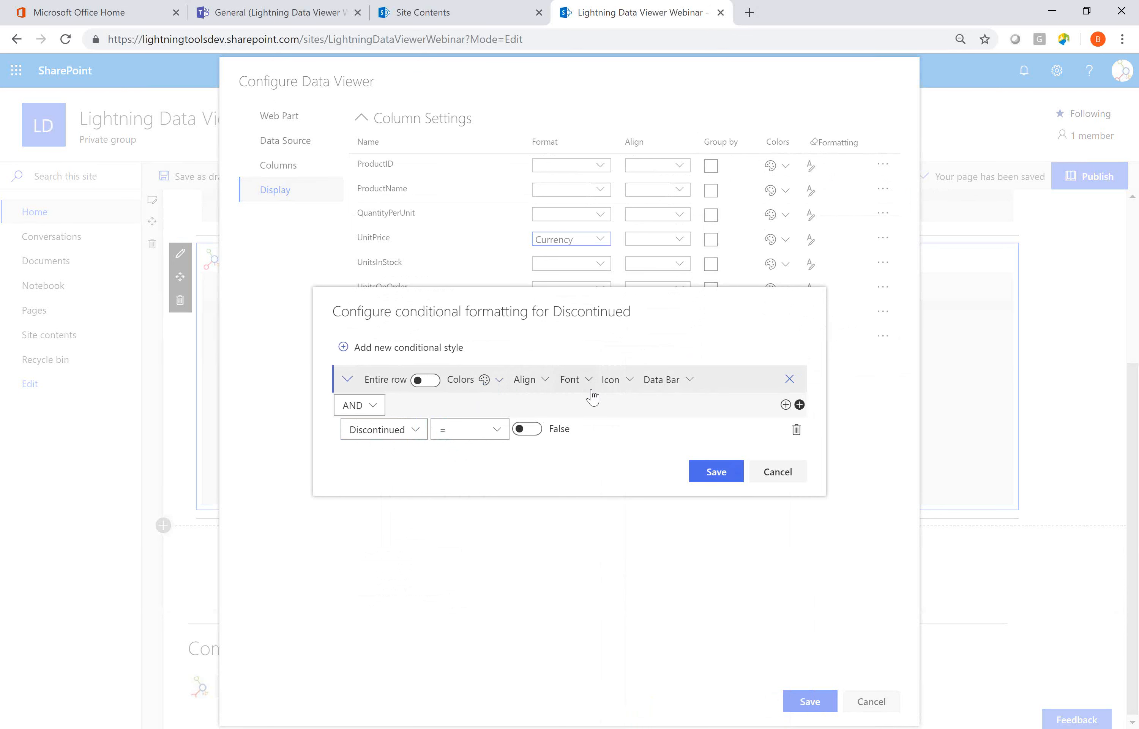
Choose the CircleFill icon for the Discontinued column's first conditional style.
{"action": "left_click", "coordinate": [604, 381]}
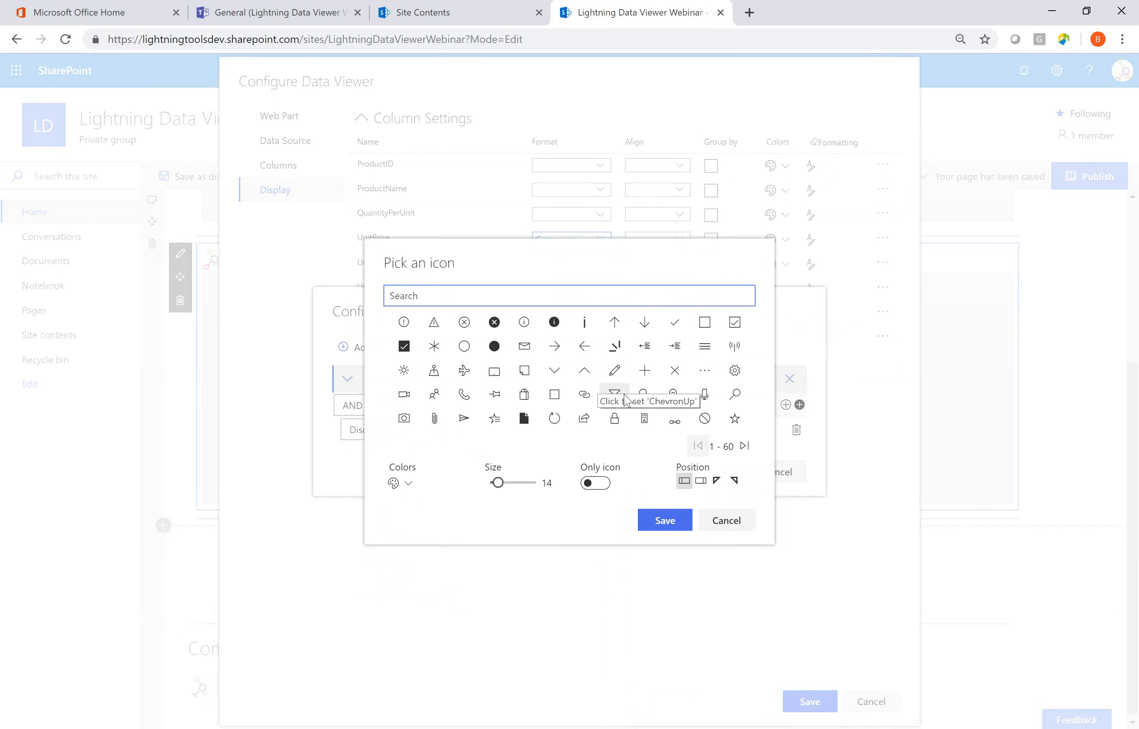
{"action": "left_click", "coordinate": [494, 348]}
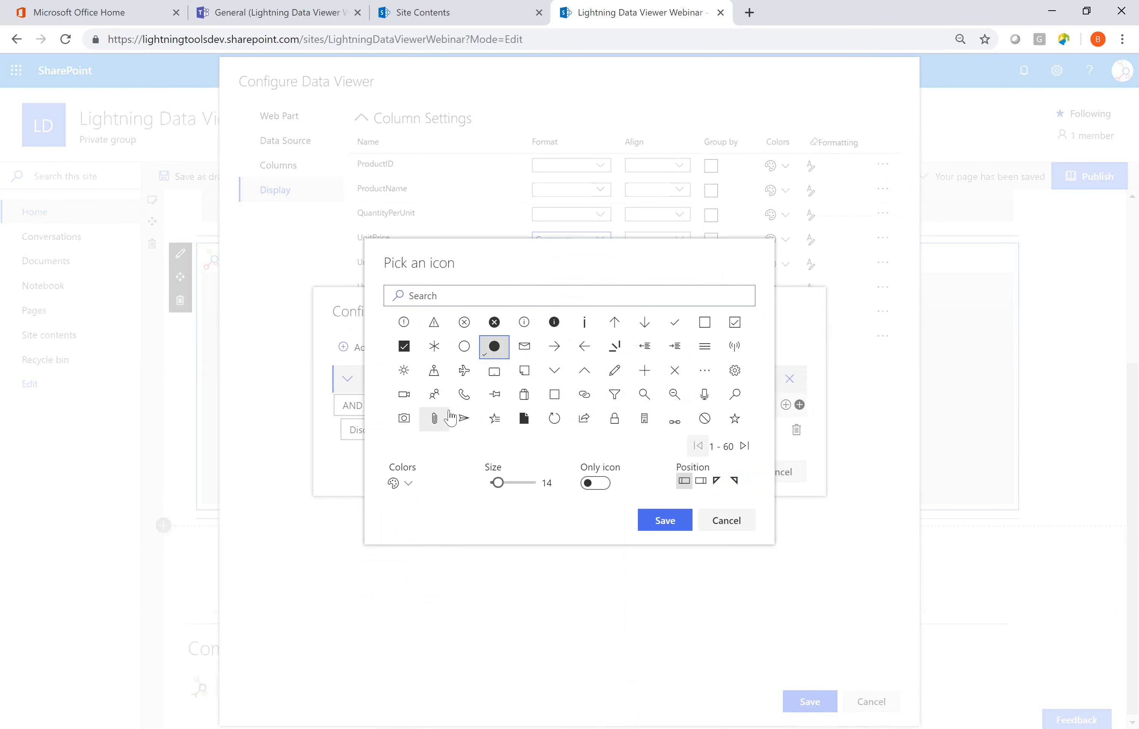
Browse the further pages of available icons and return to the first page.
{"action": "left_click", "coordinate": [742, 448]}
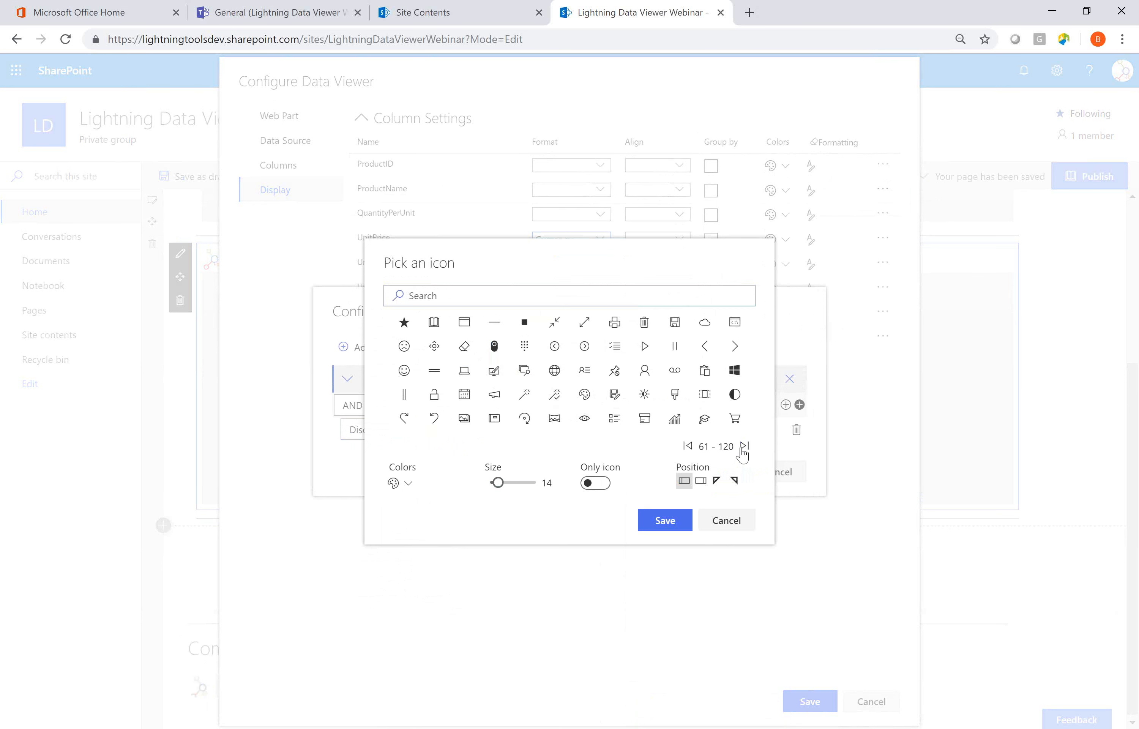
{"action": "left_click", "coordinate": [742, 448]}
{"action": "left_click", "coordinate": [743, 449]}
{"action": "left_click", "coordinate": [742, 449]}
{"action": "left_click", "coordinate": [742, 449]}
{"action": "left_click", "coordinate": [742, 449]}
{"action": "left_click", "coordinate": [742, 449]}
{"action": "left_click", "coordinate": [742, 449]}
{"action": "left_click", "coordinate": [743, 448]}
{"action": "left_click", "coordinate": [742, 449]}
{"action": "left_click", "coordinate": [702, 439]}
{"action": "left_click", "coordinate": [702, 439]}
{"action": "left_click", "coordinate": [702, 440]}
{"action": "left_click", "coordinate": [702, 439]}
{"action": "left_click", "coordinate": [702, 439]}
{"action": "left_click", "coordinate": [702, 439]}
{"action": "left_click", "coordinate": [702, 439]}
{"action": "left_click", "coordinate": [702, 439]}
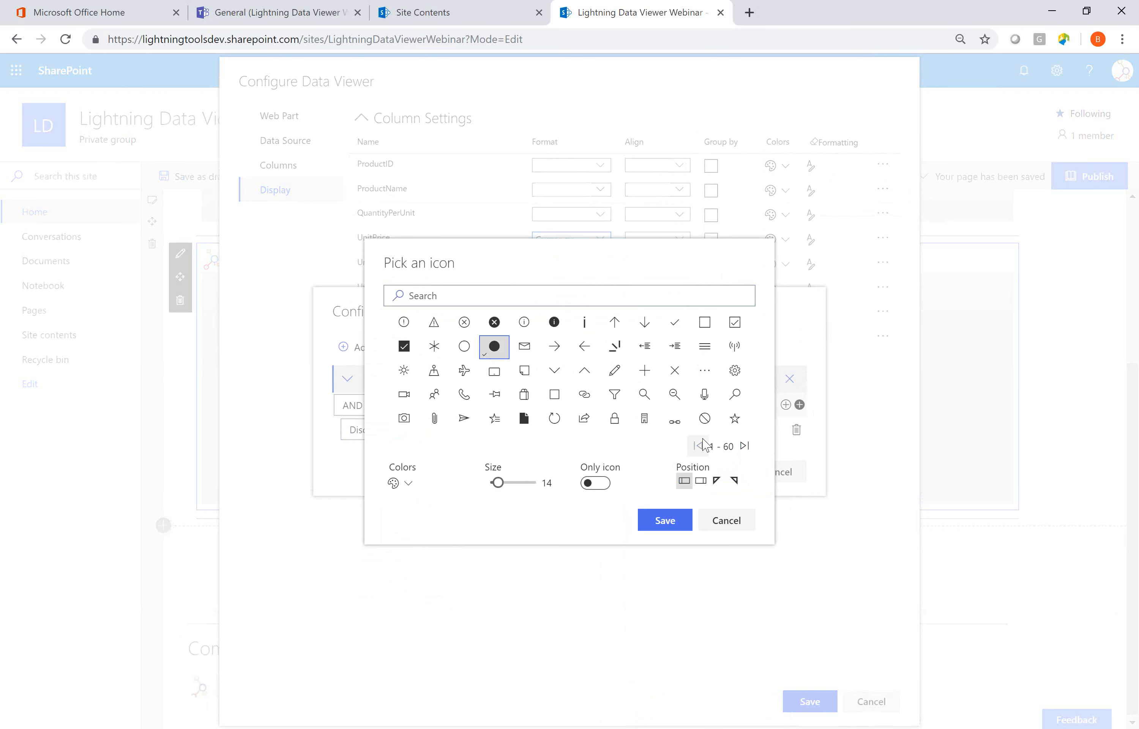
Give the circle icon the custom red font color eb0d0d, position it after the value, and save the icon.
{"action": "left_click", "coordinate": [409, 482]}
{"action": "mouse_move", "coordinate": [445, 504]}
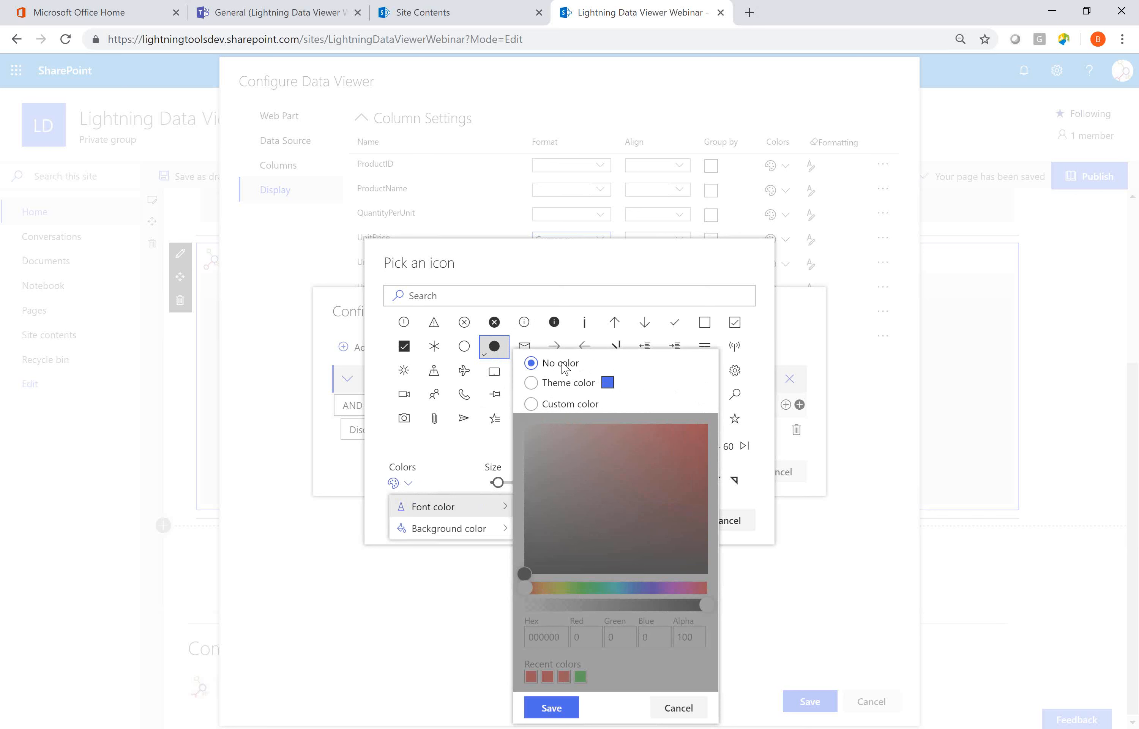
{"action": "left_click", "coordinate": [553, 389]}
{"action": "left_click", "coordinate": [555, 407]}
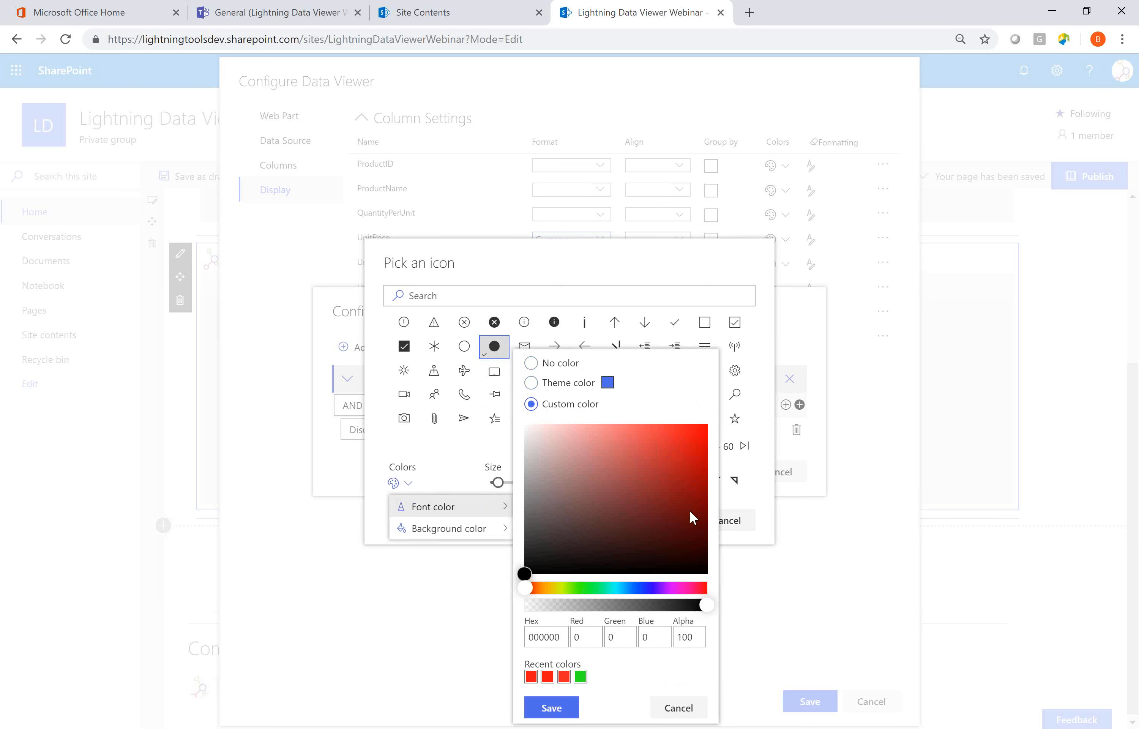
{"action": "left_click", "coordinate": [696, 436]}
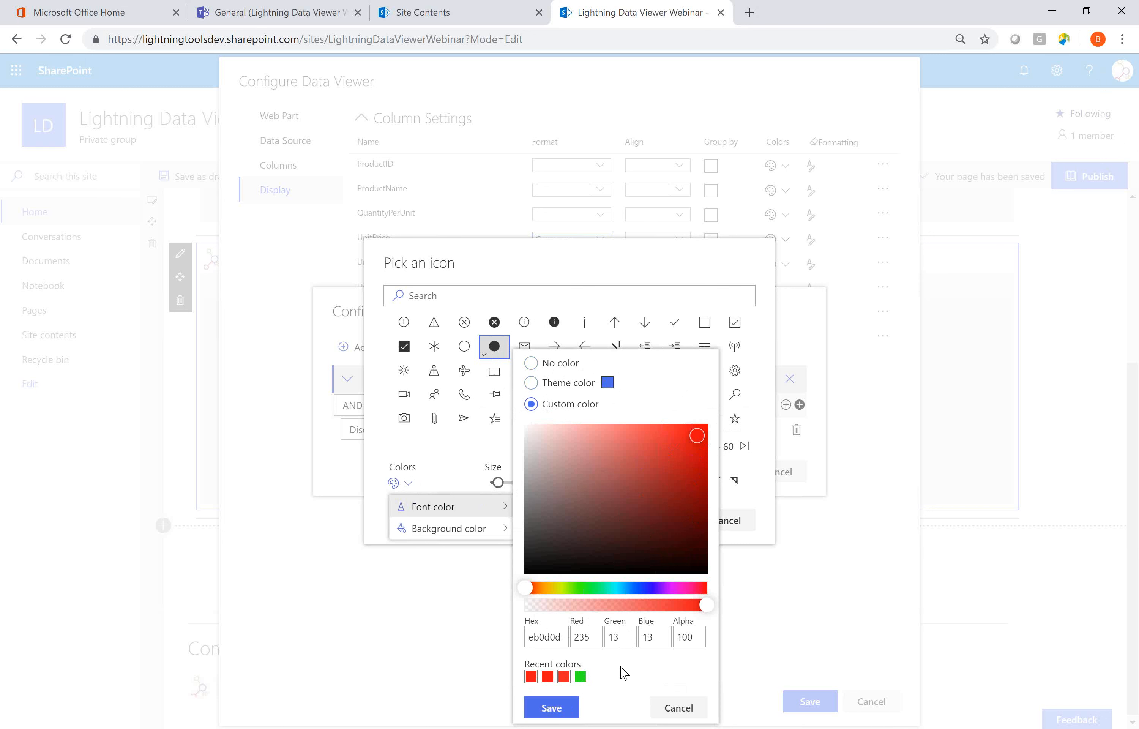
{"action": "left_click", "coordinate": [569, 707]}
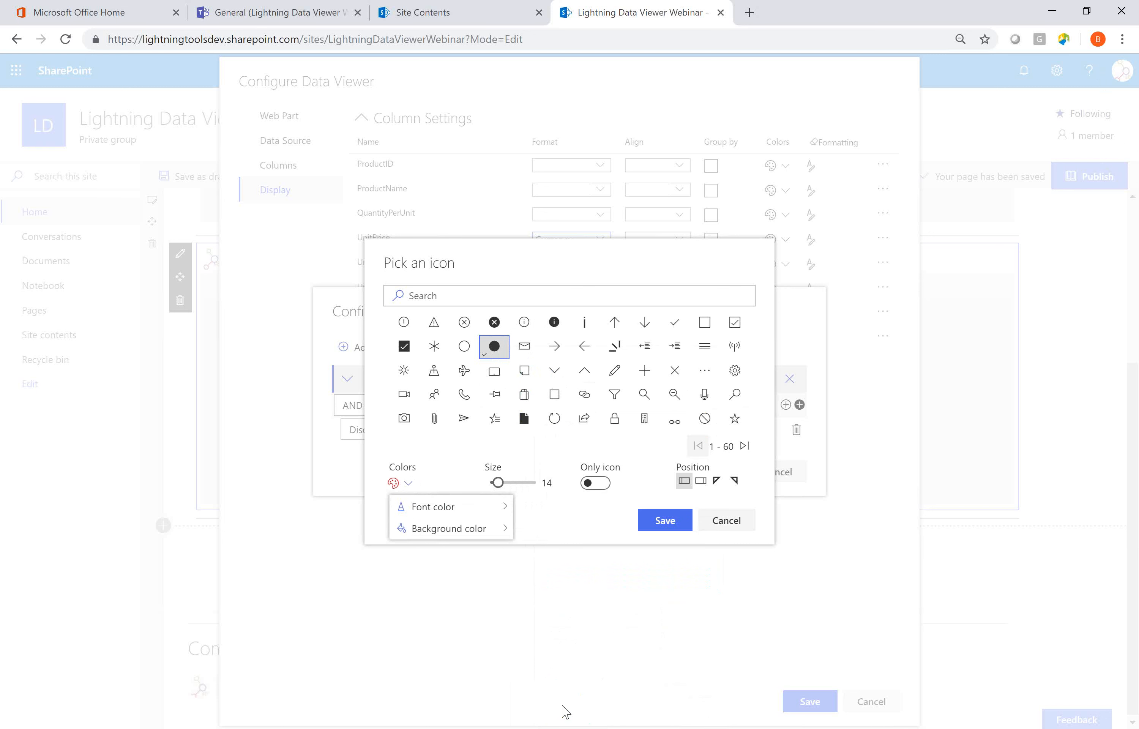
{"action": "left_click", "coordinate": [569, 526]}
{"action": "left_click", "coordinate": [704, 482]}
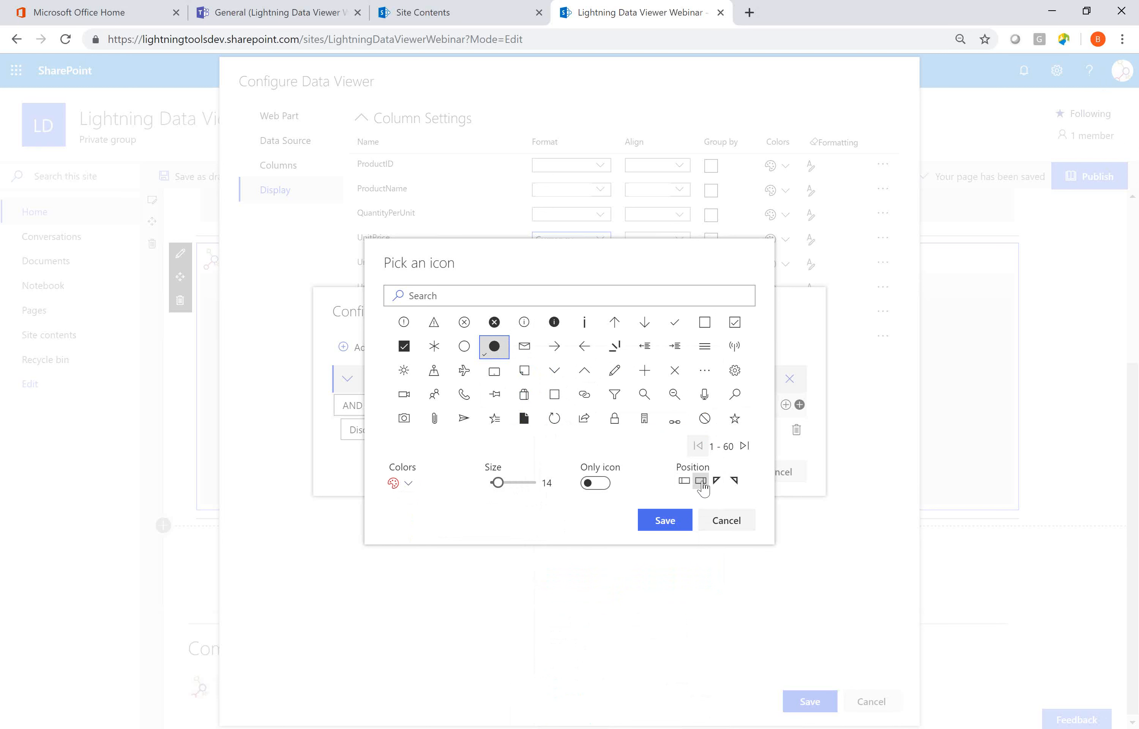
{"action": "left_click", "coordinate": [670, 524]}
Add a second conditional style to the Discontinued column and choose the CircleFill icon for it.
{"action": "left_click", "coordinate": [423, 347]}
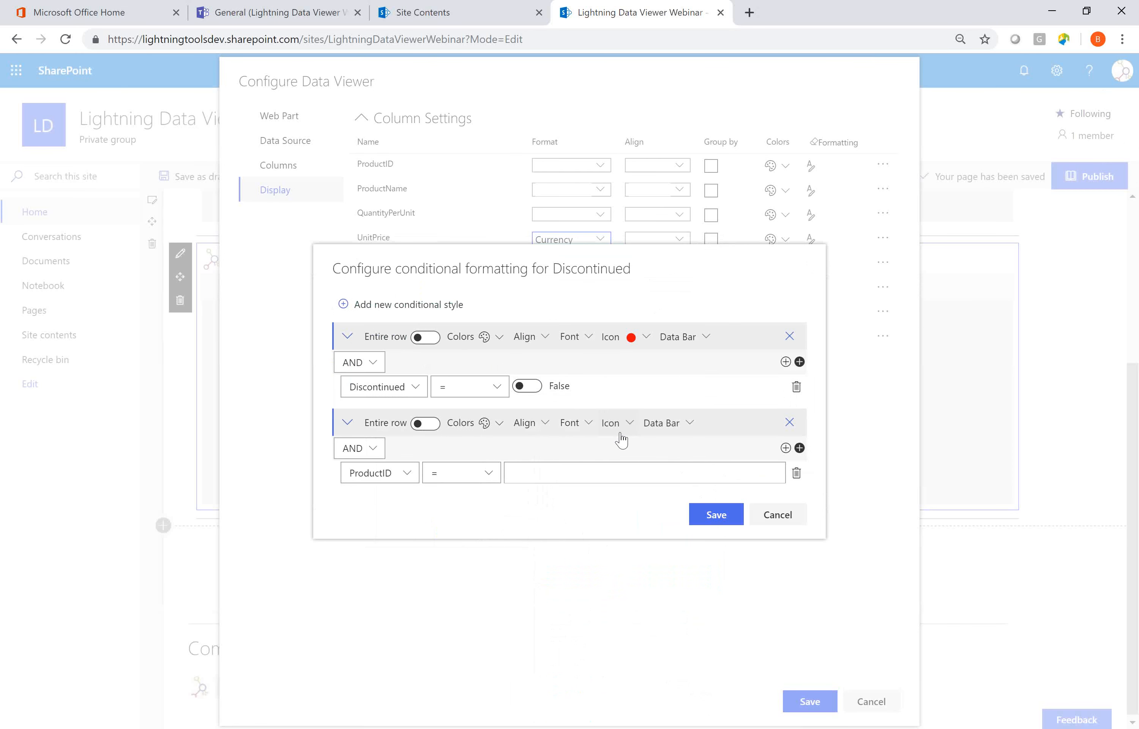
{"action": "left_click", "coordinate": [626, 421]}
{"action": "left_click", "coordinate": [495, 357]}
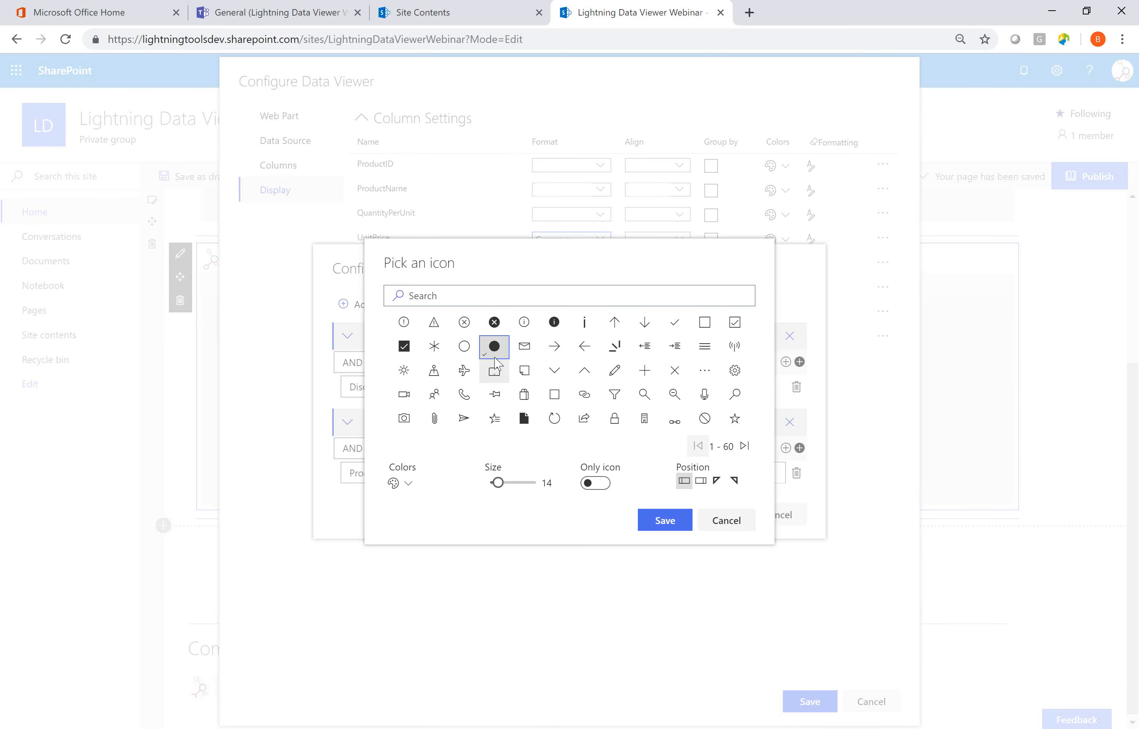
Give the second circle icon the custom green font color 0fee19, position it after the value, and save the icon.
{"action": "left_click", "coordinate": [401, 483]}
{"action": "left_click", "coordinate": [433, 506]}
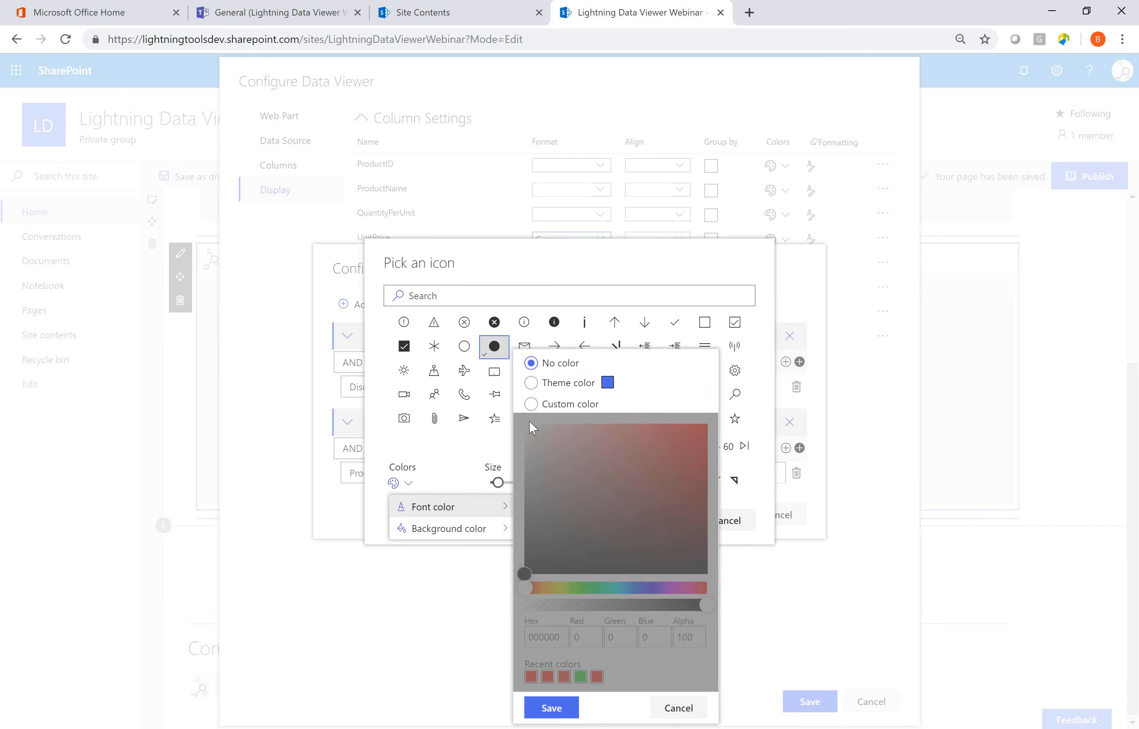
{"action": "left_click", "coordinate": [533, 405]}
{"action": "left_click", "coordinate": [587, 587]}
{"action": "left_click", "coordinate": [697, 433]}
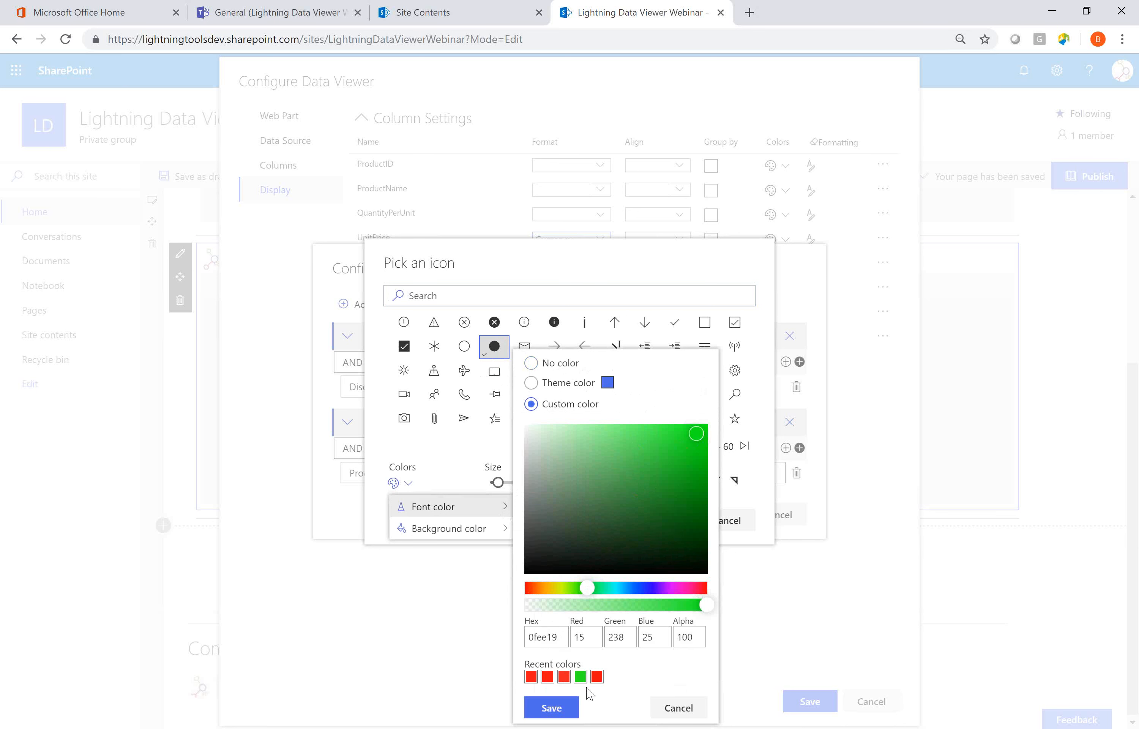
{"action": "left_click", "coordinate": [550, 708]}
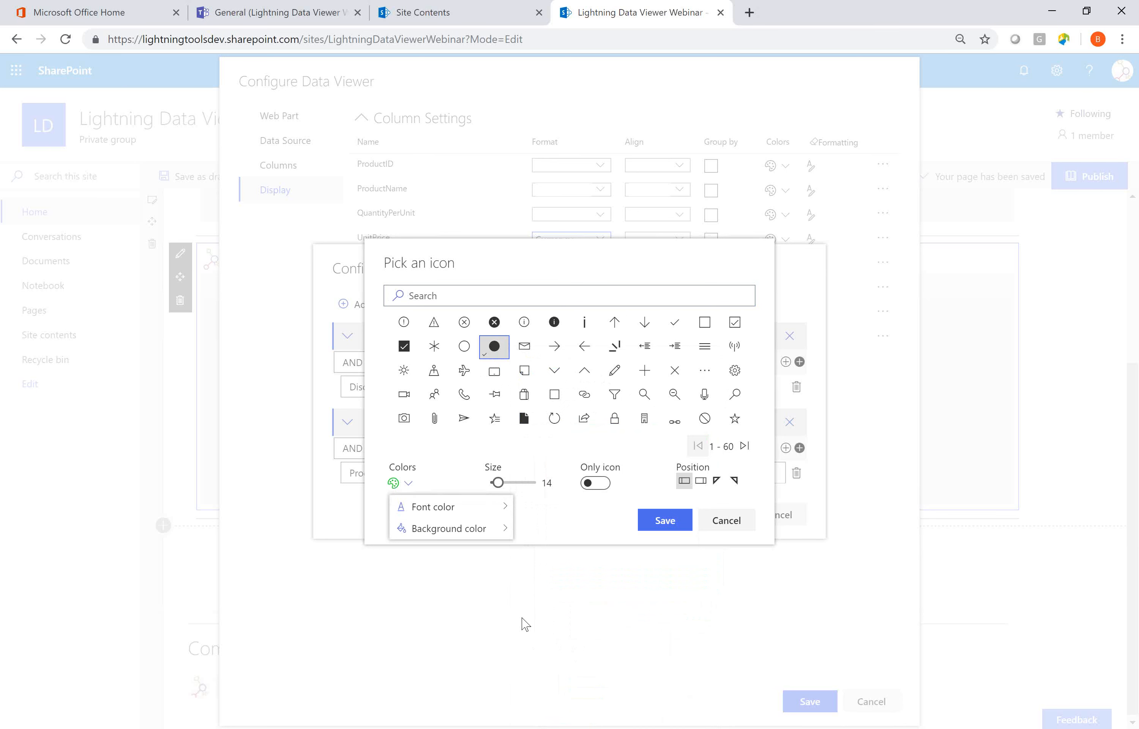
{"action": "left_click", "coordinate": [471, 458]}
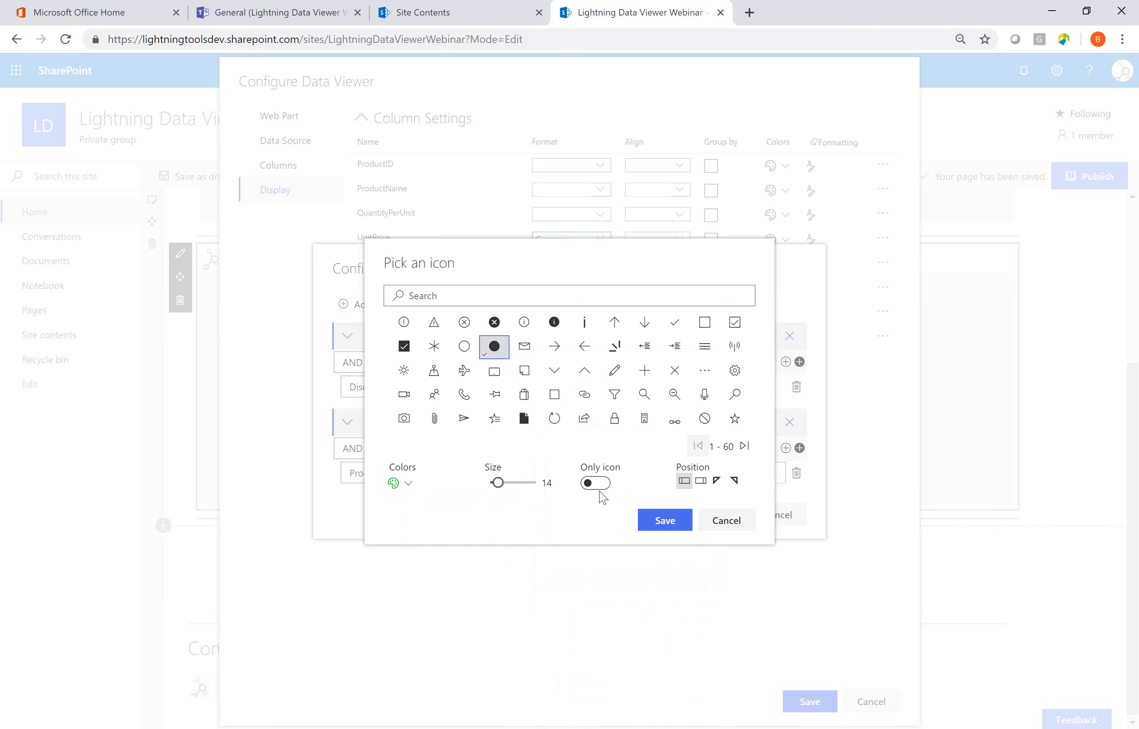
{"action": "left_click", "coordinate": [665, 520]}
Apply the red icon when Discontinued = True and the green icon when Discontinued = False, and save the conditional formatting.
{"action": "left_click", "coordinate": [409, 482]}
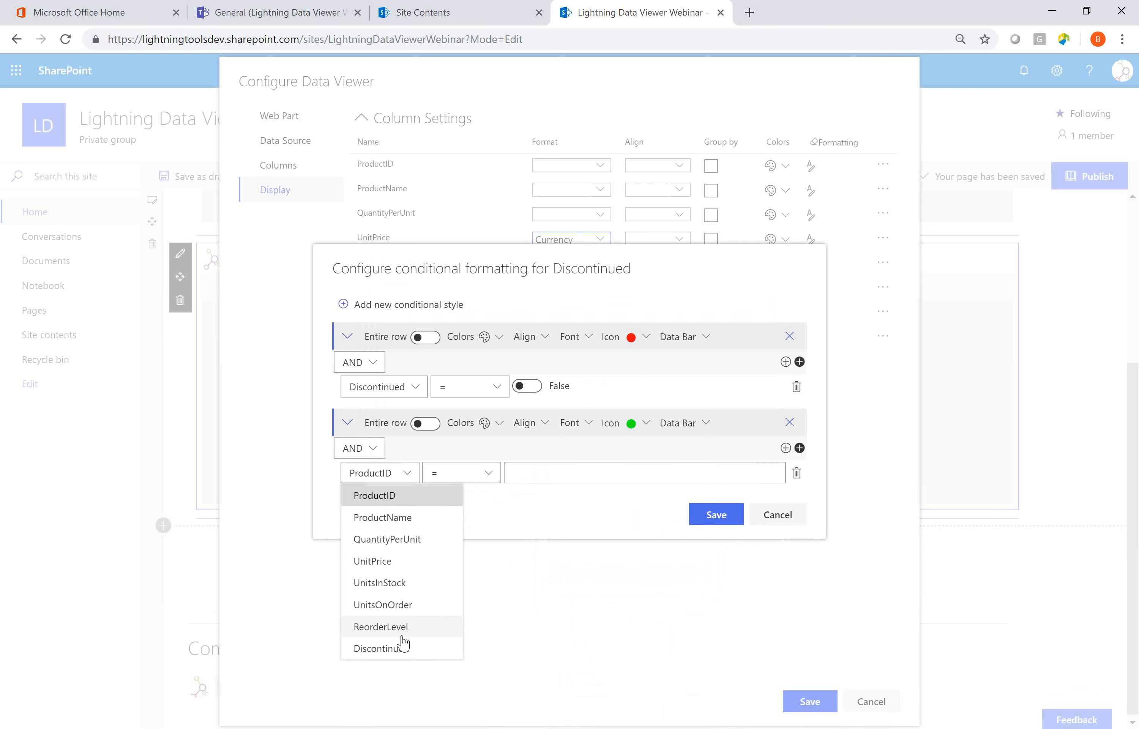
{"action": "left_click", "coordinate": [383, 649]}
{"action": "left_click", "coordinate": [535, 479]}
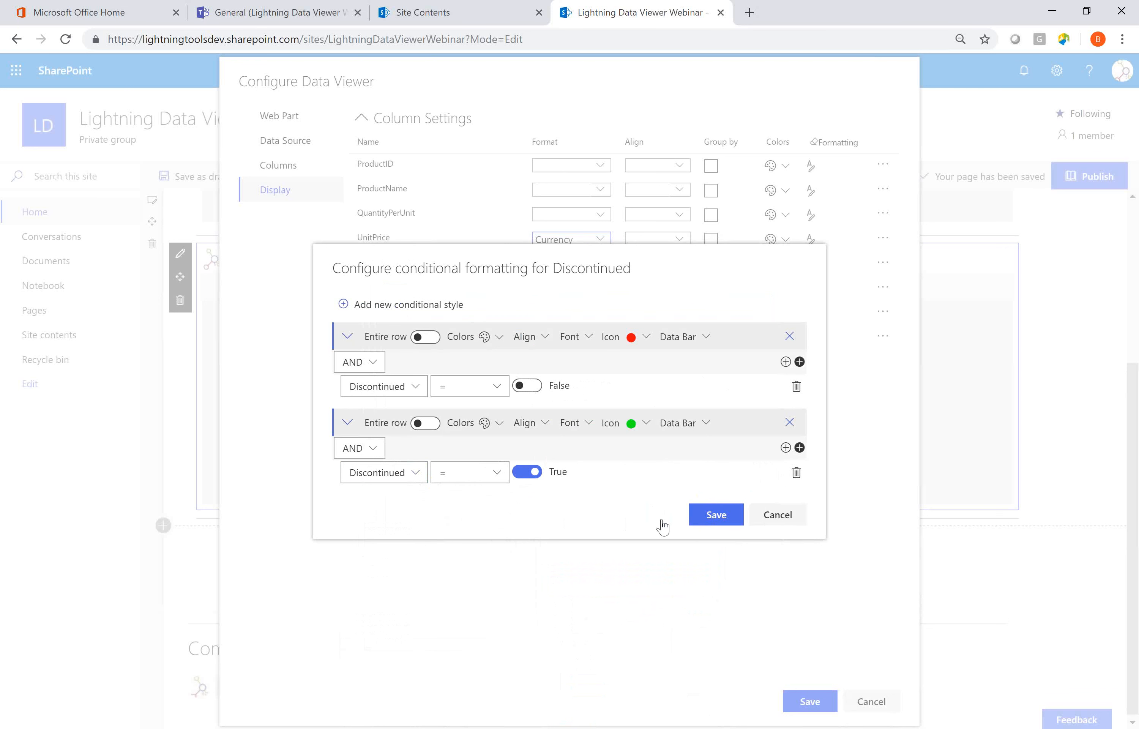
{"action": "left_click", "coordinate": [534, 386]}
{"action": "left_click", "coordinate": [526, 473]}
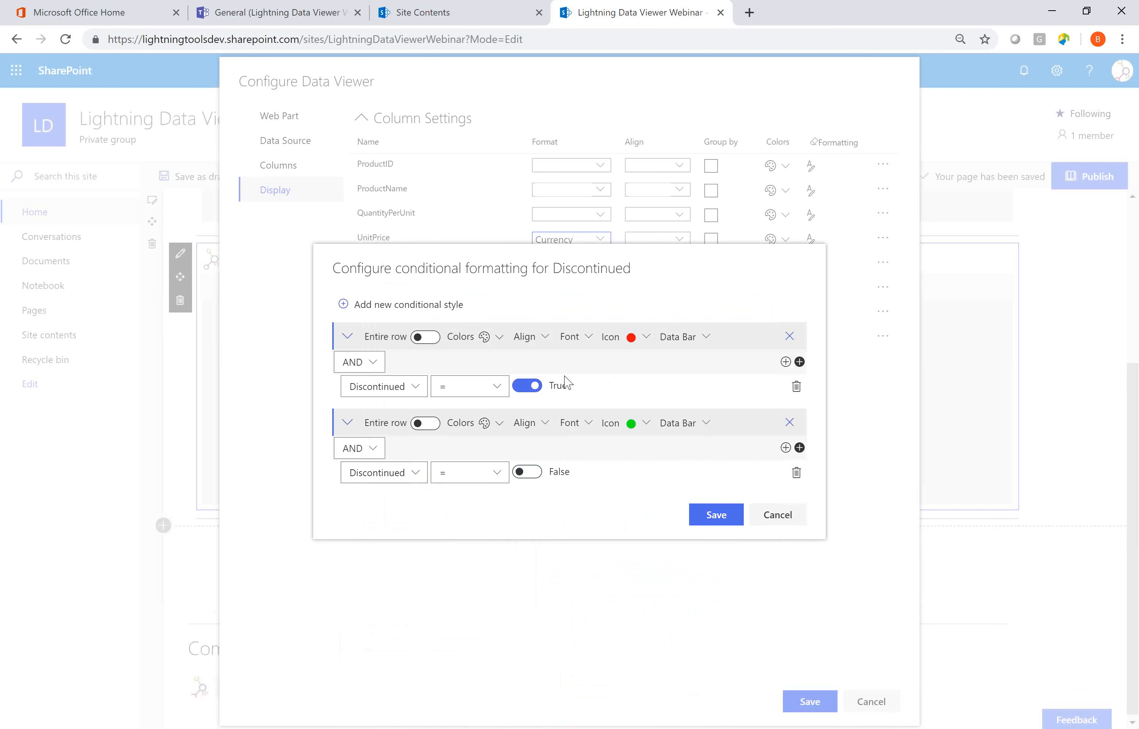
{"action": "left_click", "coordinate": [716, 514]}
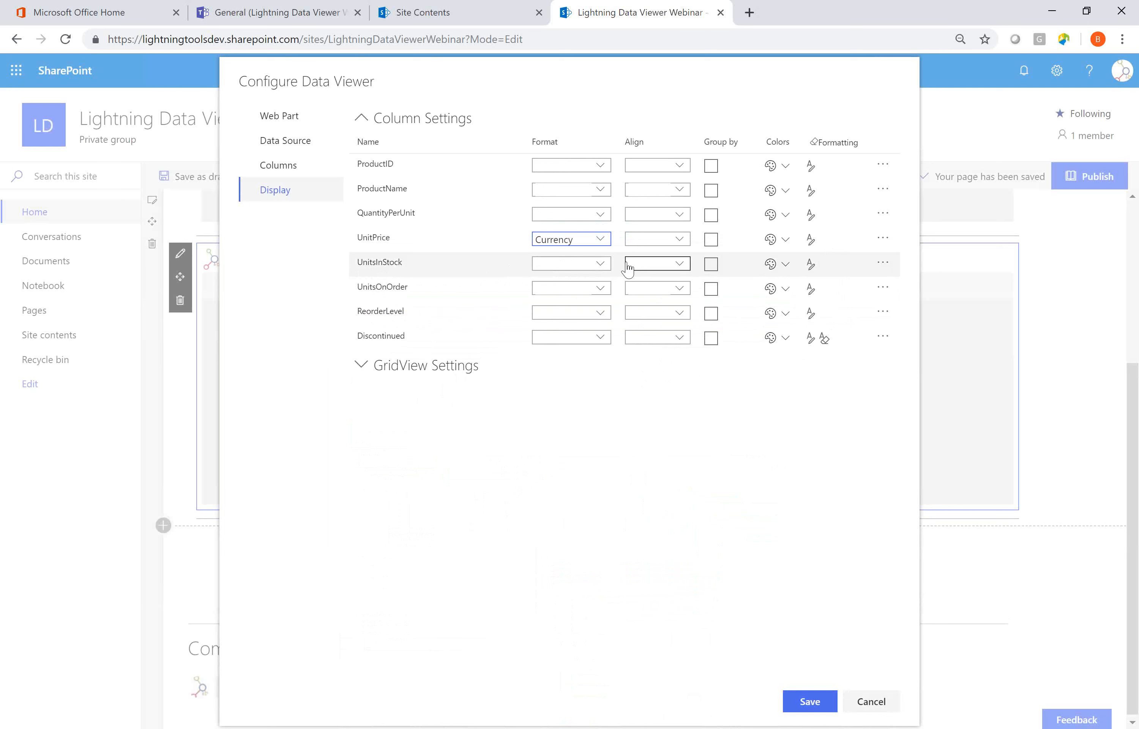
Start a conditional style without any condition for the UnitsInStock column, using a data bar with a maximum value of 100.
{"action": "left_click", "coordinate": [812, 265]}
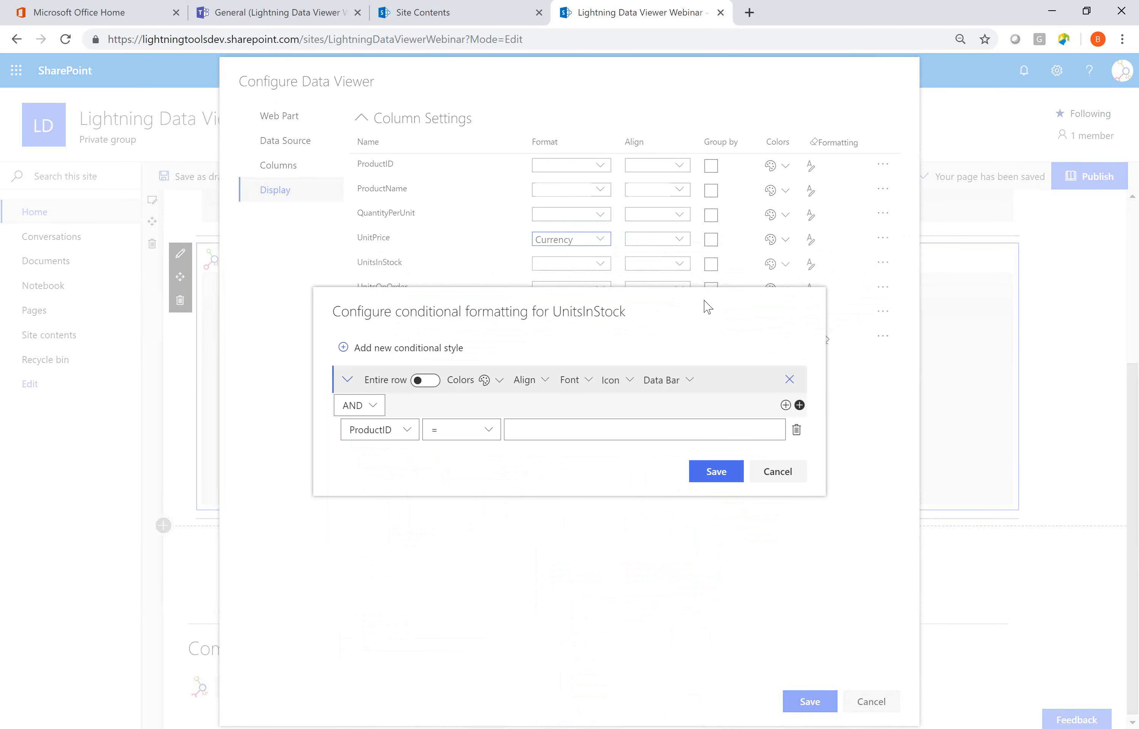
{"action": "left_click", "coordinate": [796, 429]}
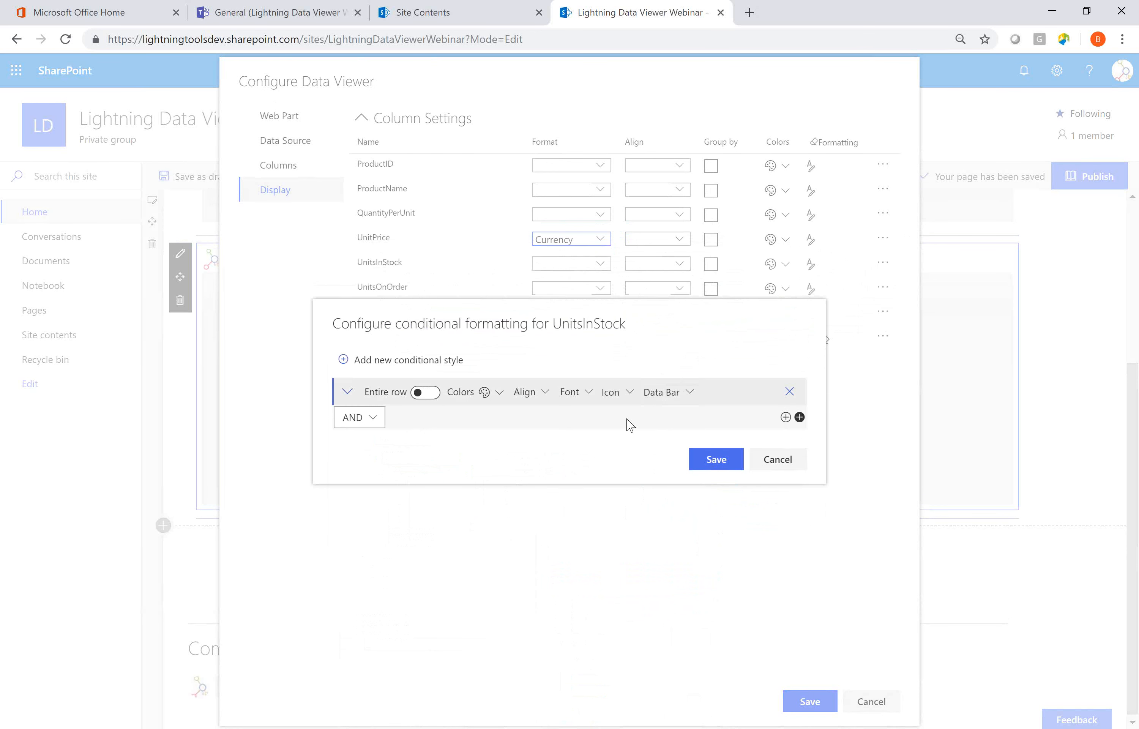
{"action": "left_click", "coordinate": [691, 387]}
{"action": "left_click", "coordinate": [423, 401]}
{"action": "type", "text": "100"}
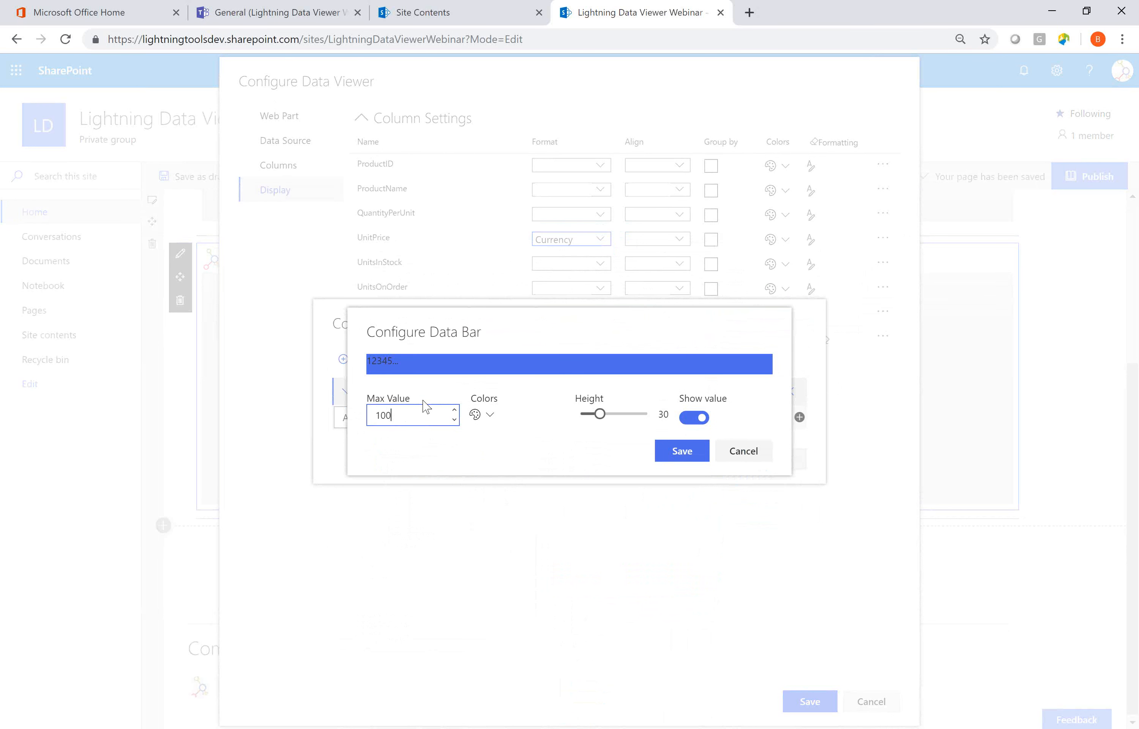
Hide the value on the UnitsInStock data bar, set its height to 23, and save the column's formatting.
{"action": "left_click", "coordinate": [563, 455]}
{"action": "left_click", "coordinate": [694, 418]}
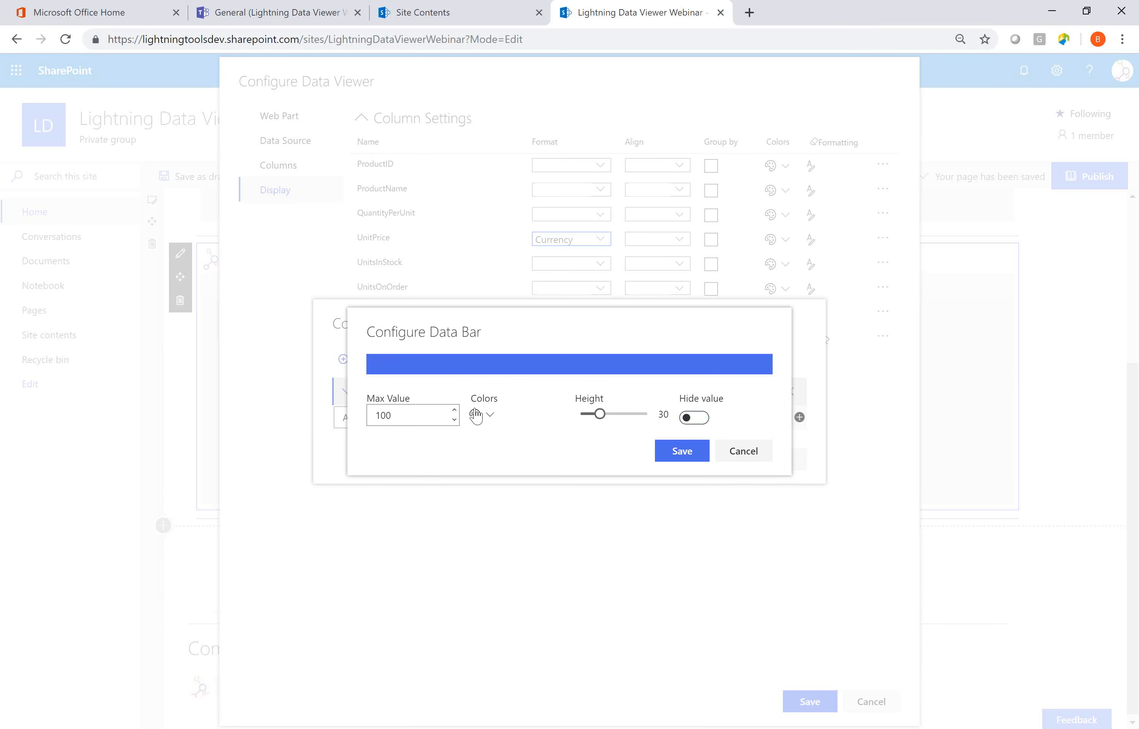
{"action": "left_click", "coordinate": [596, 414]}
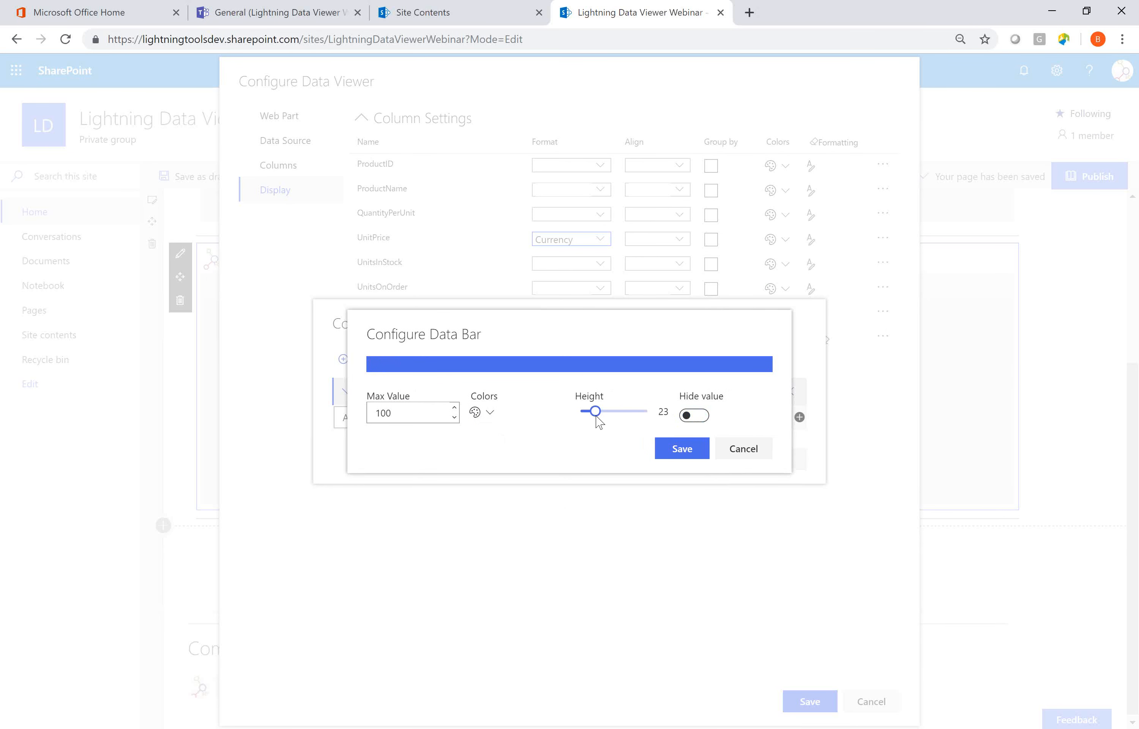
{"action": "left_click", "coordinate": [681, 452]}
{"action": "left_click", "coordinate": [710, 463]}
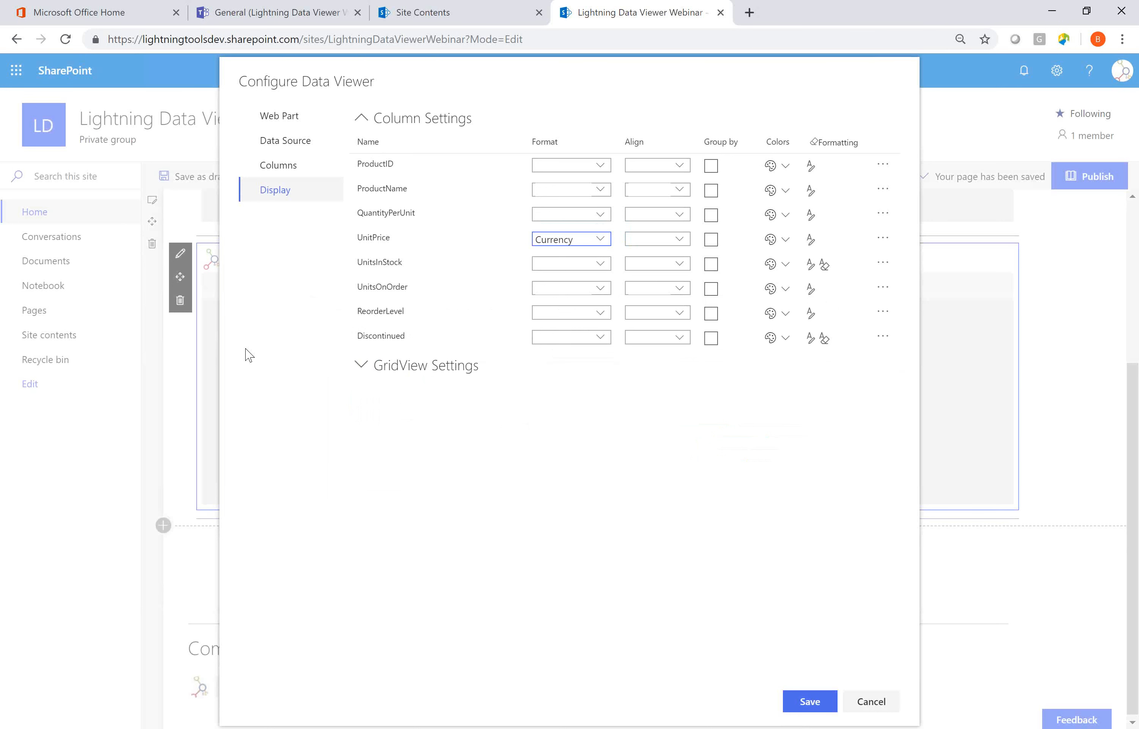
Set the grid view to 39 records per page and save the Data Viewer configuration.
{"action": "left_click", "coordinate": [371, 366]}
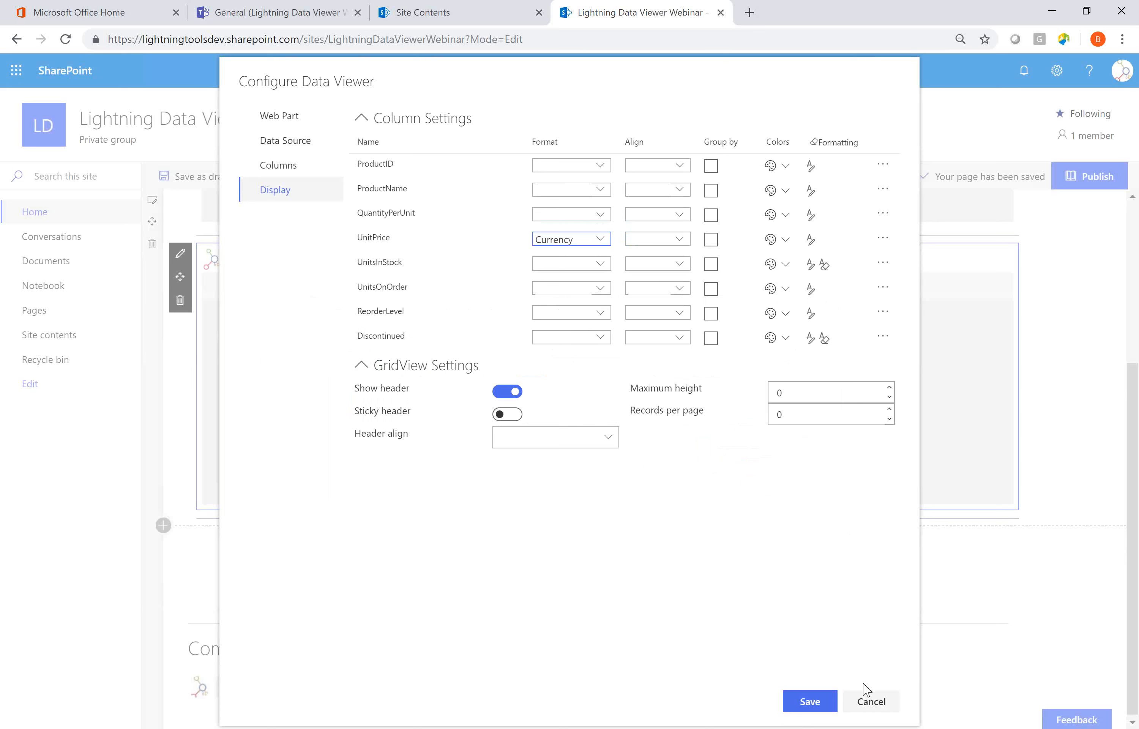
{"action": "double_click", "coordinate": [788, 415]}
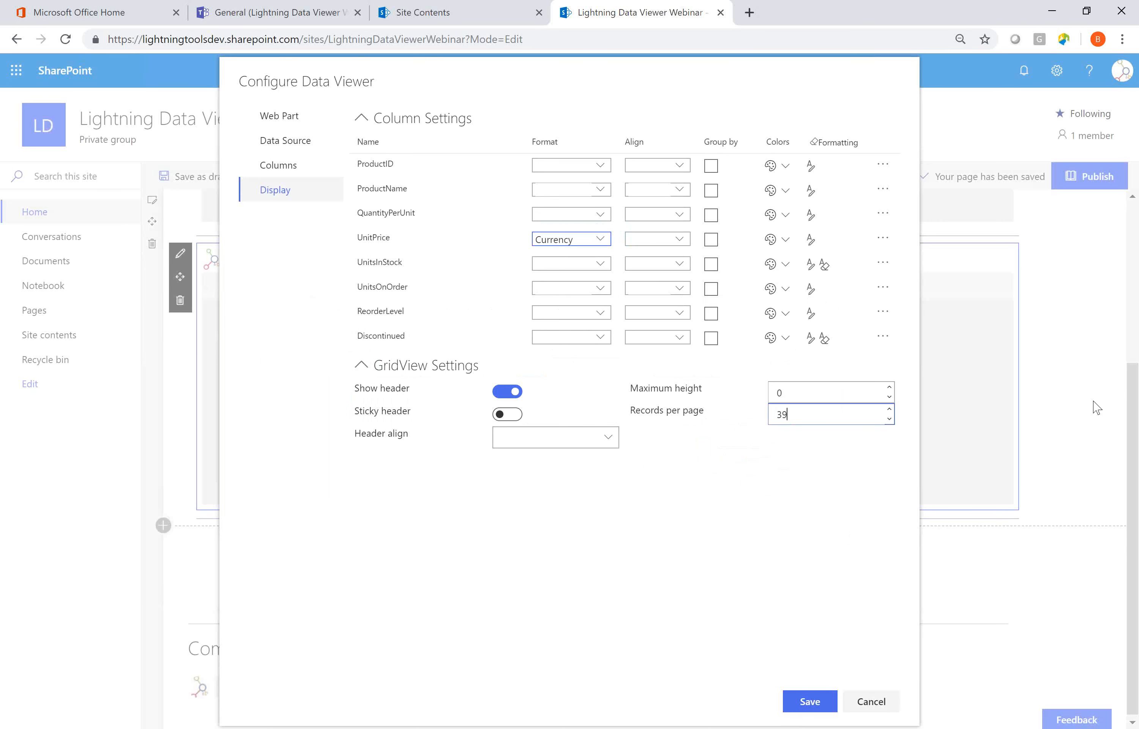
{"action": "left_click", "coordinate": [839, 681]}
{"action": "left_click", "coordinate": [815, 698]}
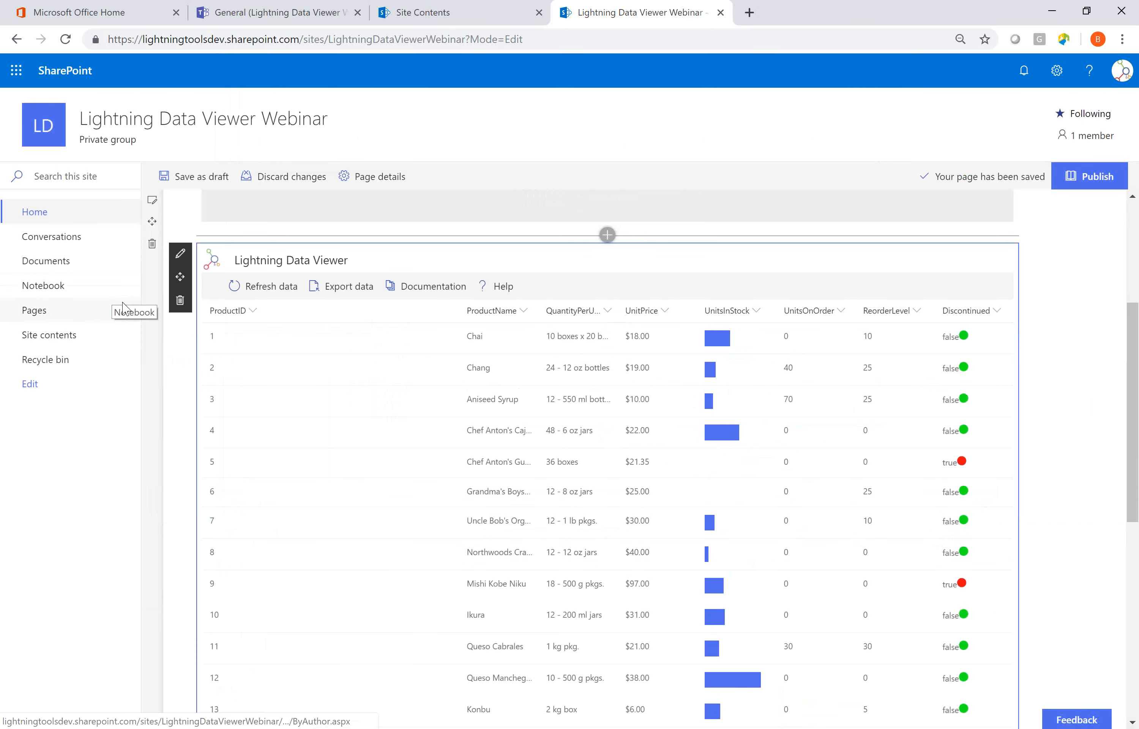
{"action": "scroll", "coordinate": [570, 567], "scroll_direction": "down", "scroll_amount": 4}
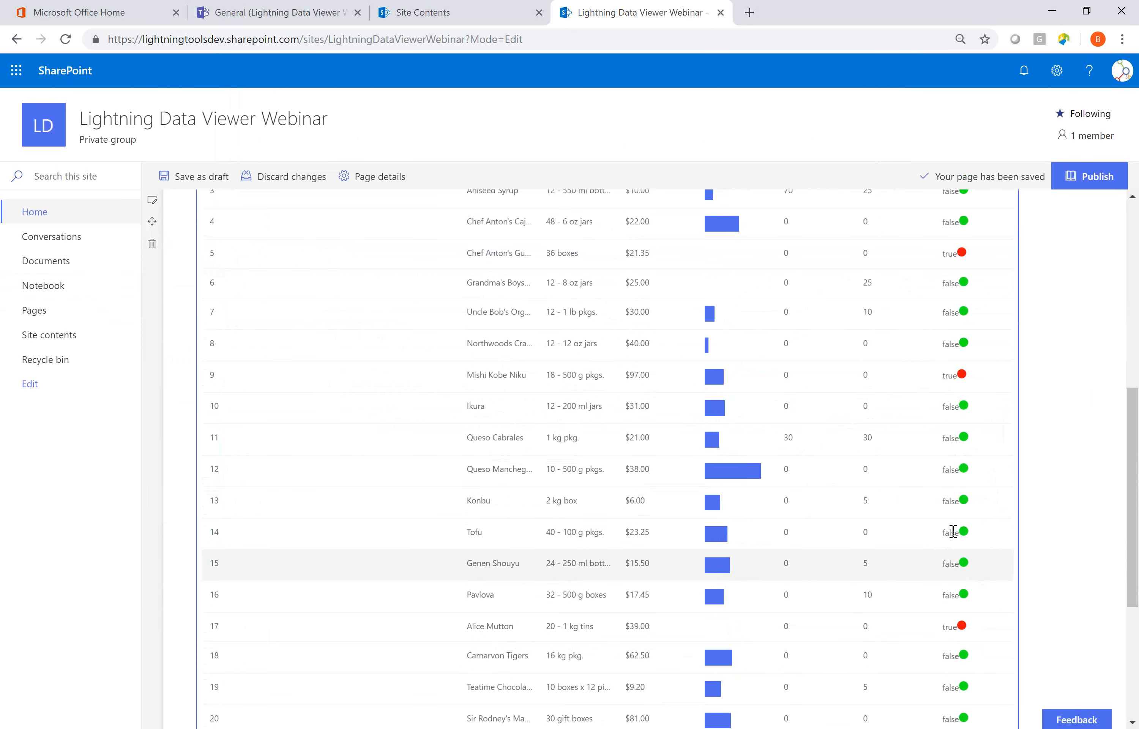
Review the sorting, filtering and column settings options available for the UnitPrice column.
{"action": "scroll", "coordinate": [952, 378], "scroll_direction": "up", "scroll_amount": 4}
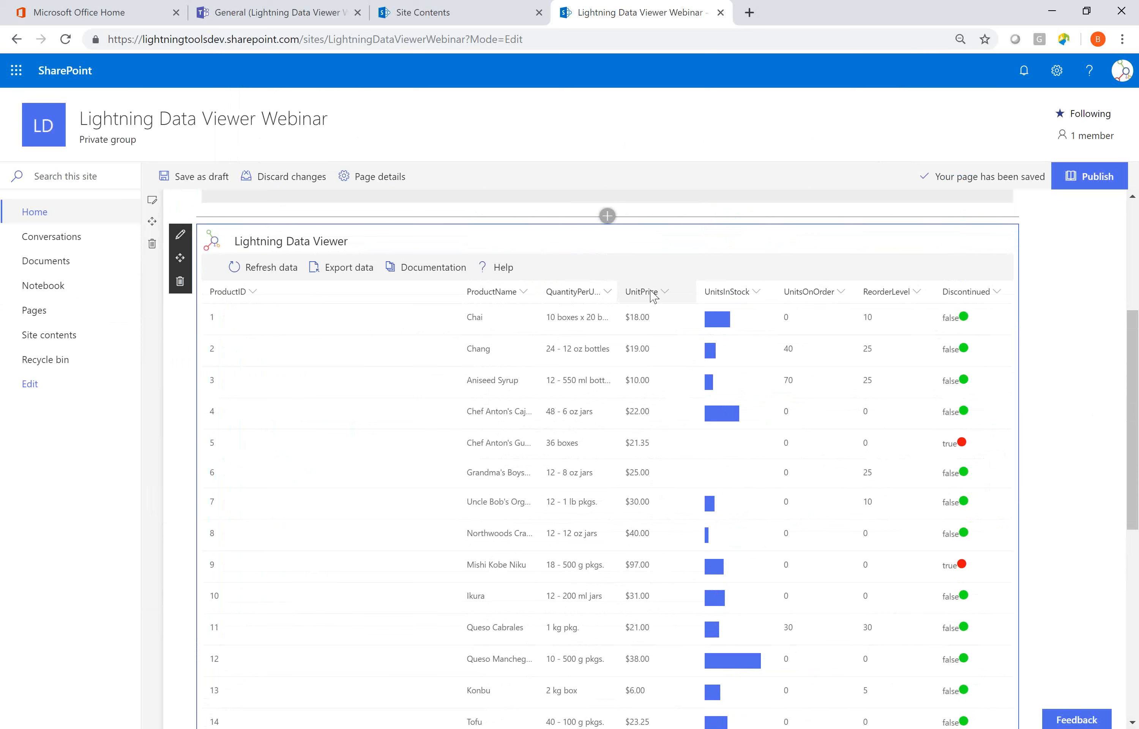
{"action": "left_click", "coordinate": [663, 293]}
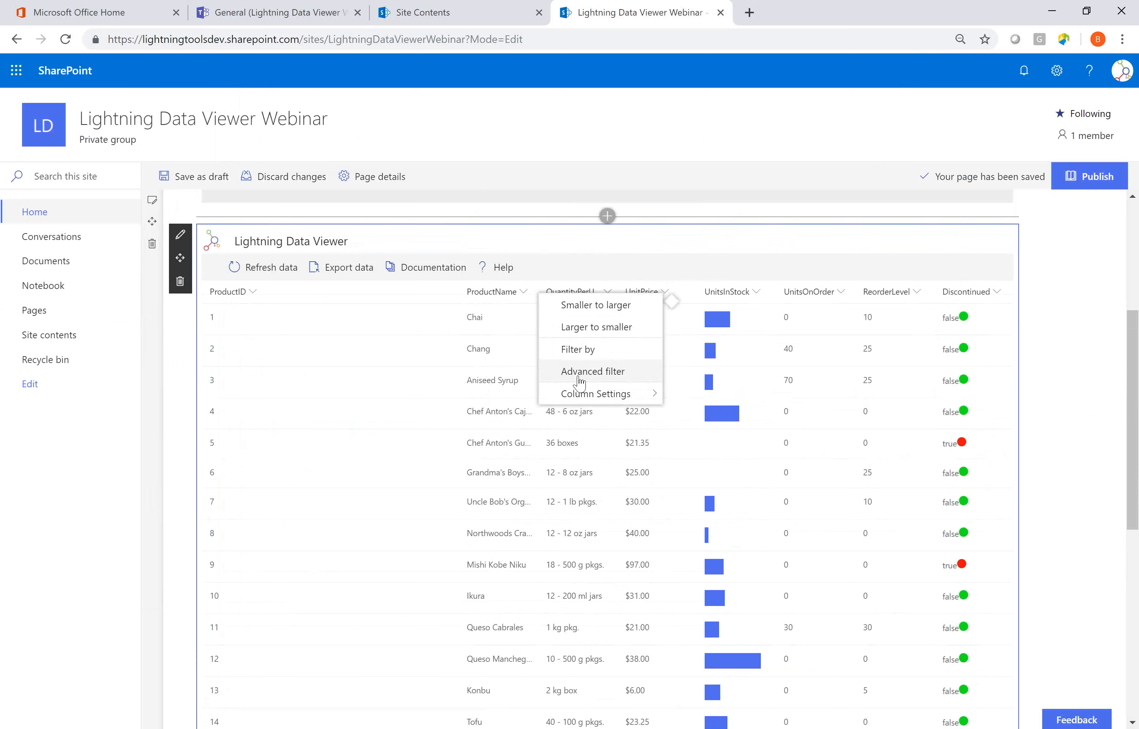
{"action": "mouse_move", "coordinate": [601, 401]}
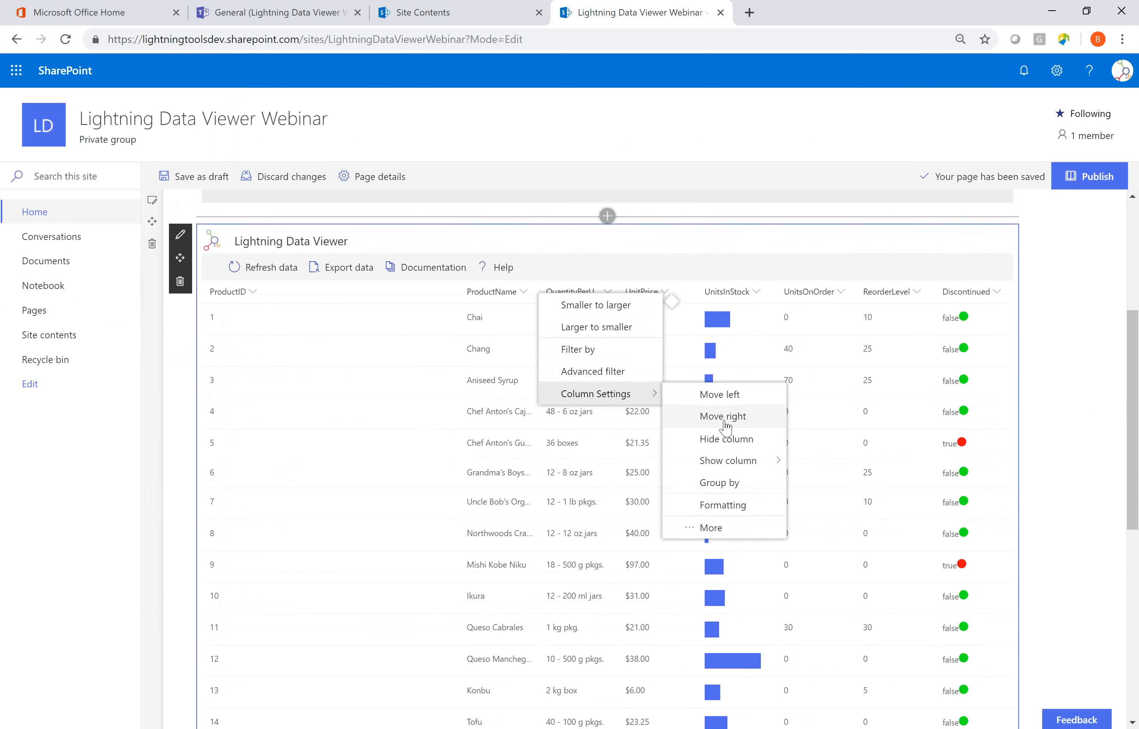
{"action": "mouse_move", "coordinate": [737, 466]}
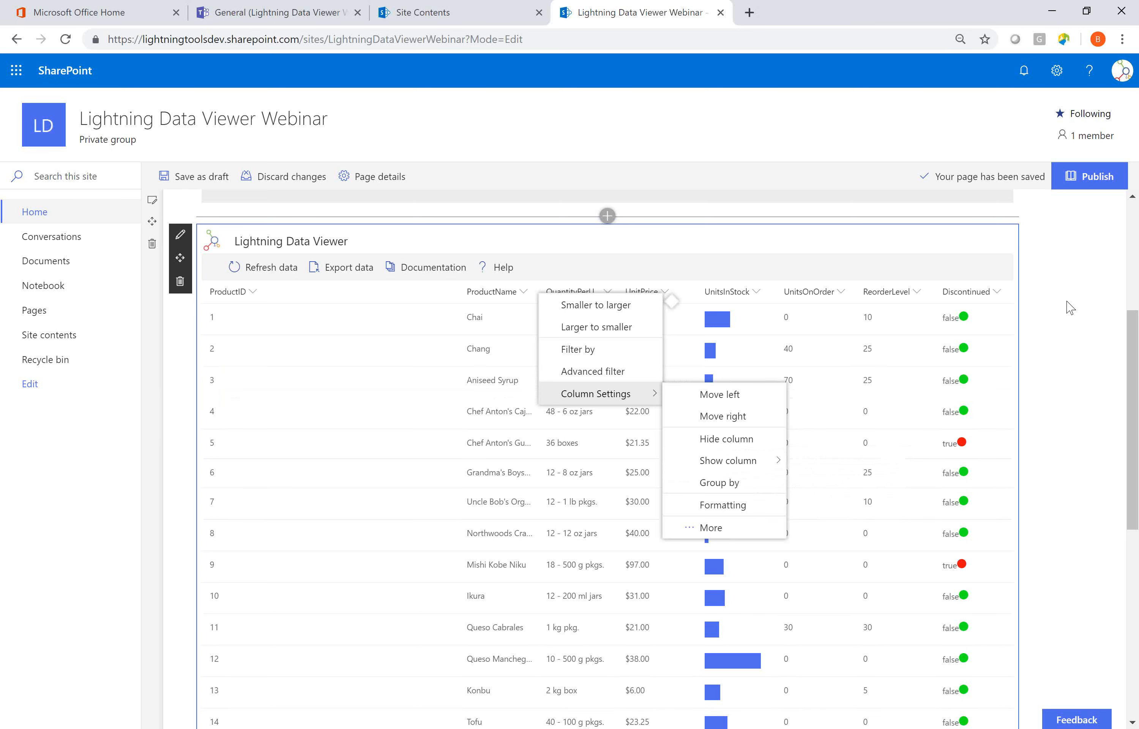
Group the grid by the Discontinued column, and collapse and re-expand the false group.
{"action": "left_click", "coordinate": [1002, 295]}
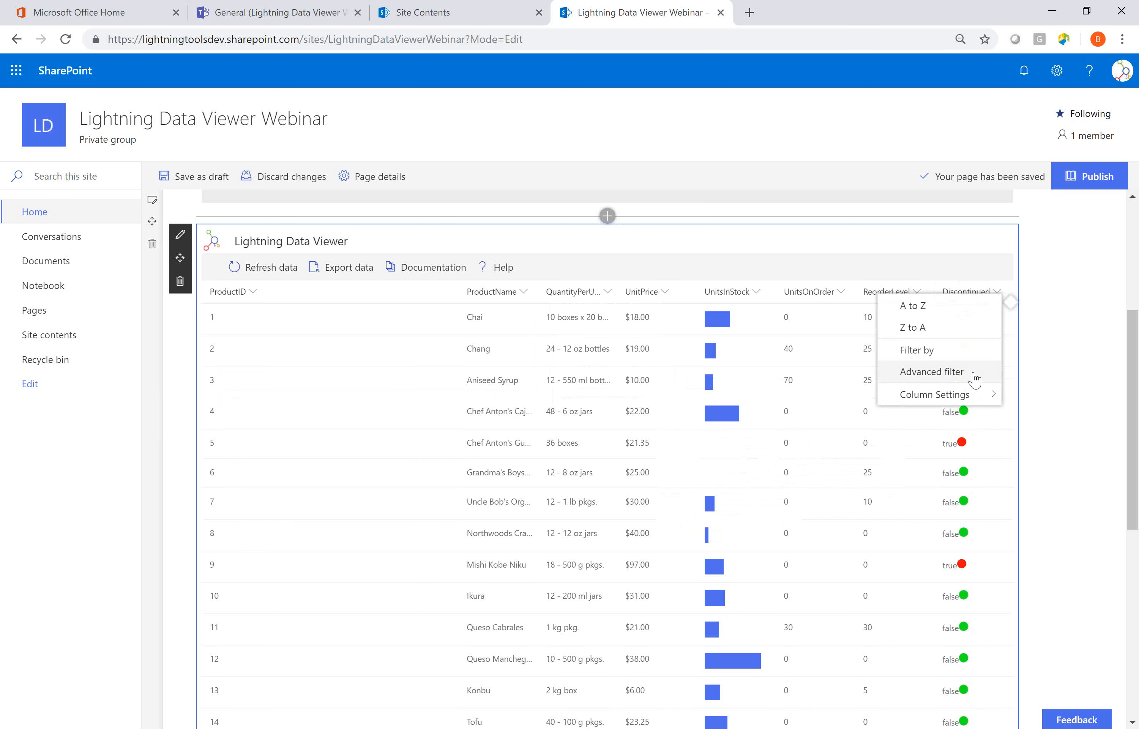
{"action": "mouse_move", "coordinate": [971, 396]}
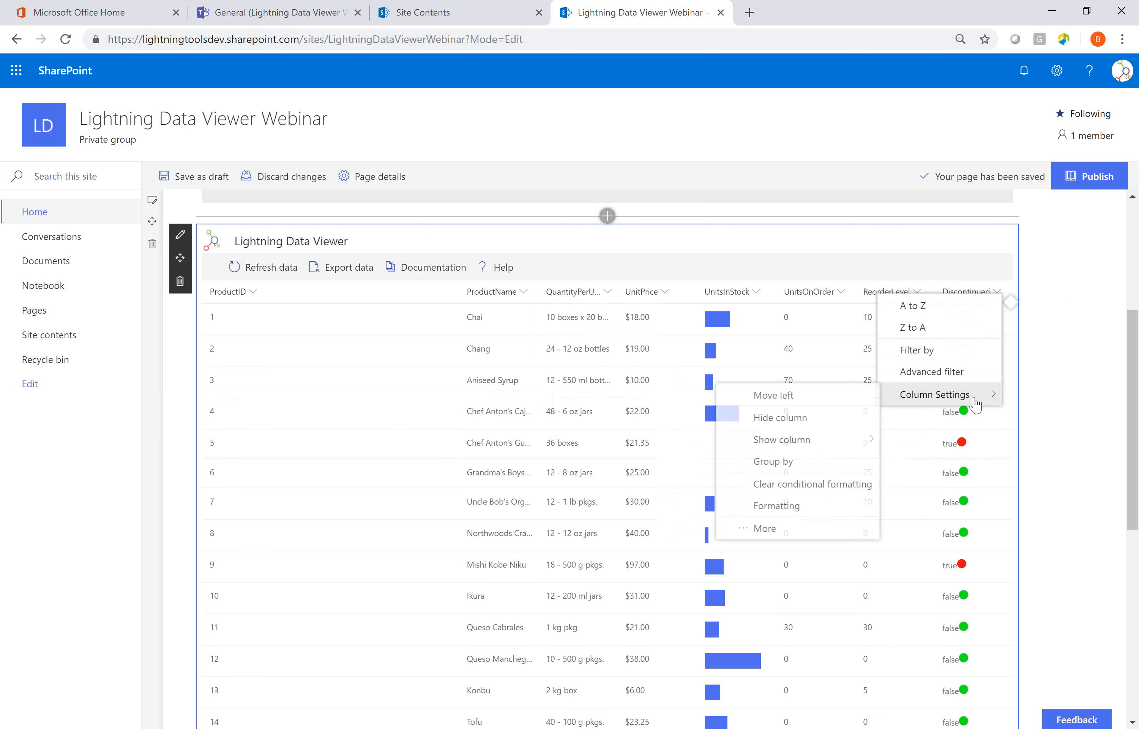
{"action": "left_click", "coordinate": [803, 461]}
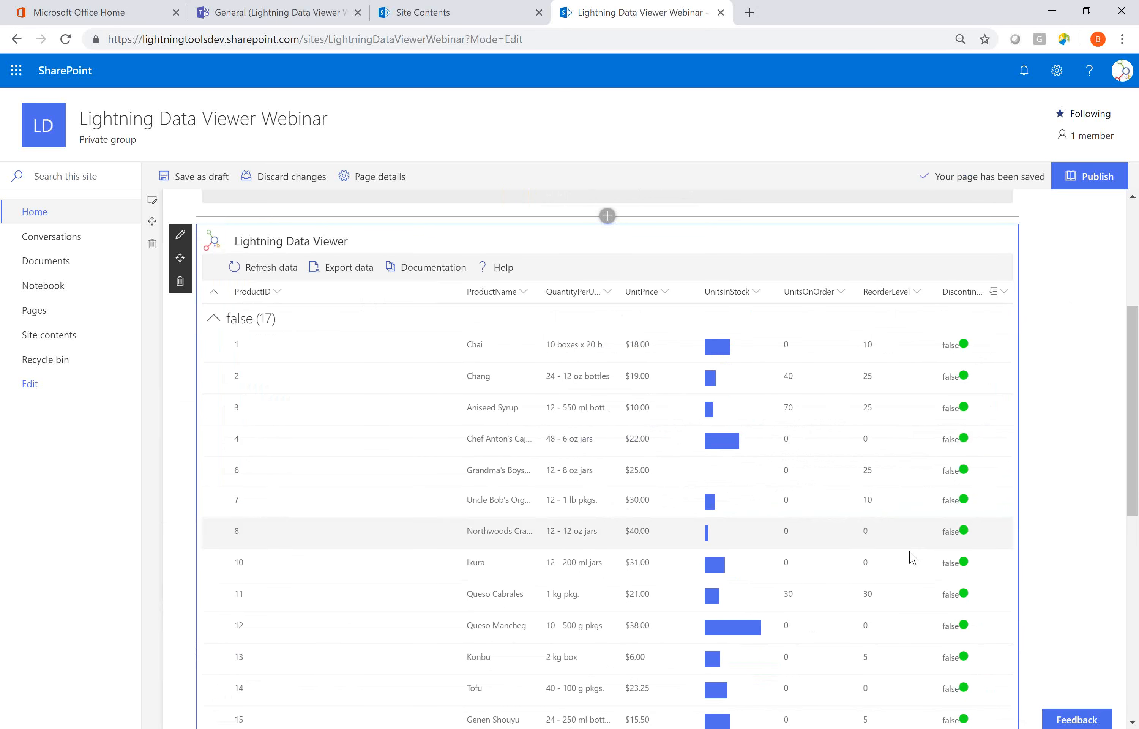
{"action": "left_click", "coordinate": [213, 319]}
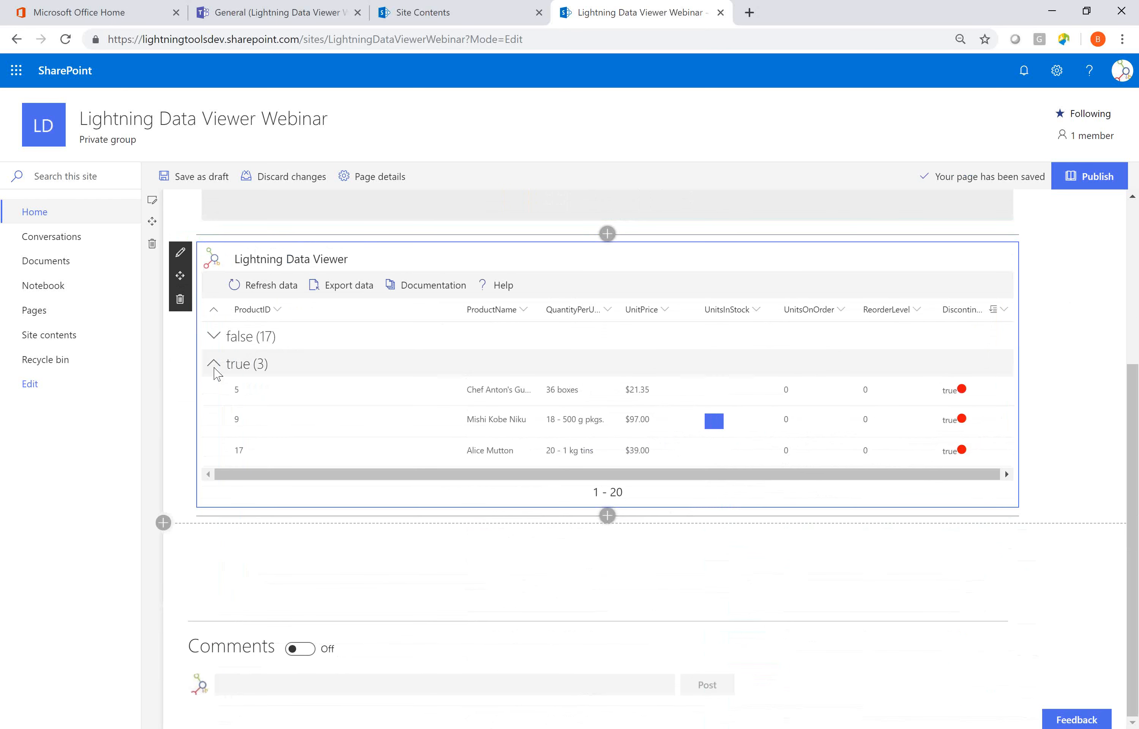
{"action": "left_click", "coordinate": [211, 344]}
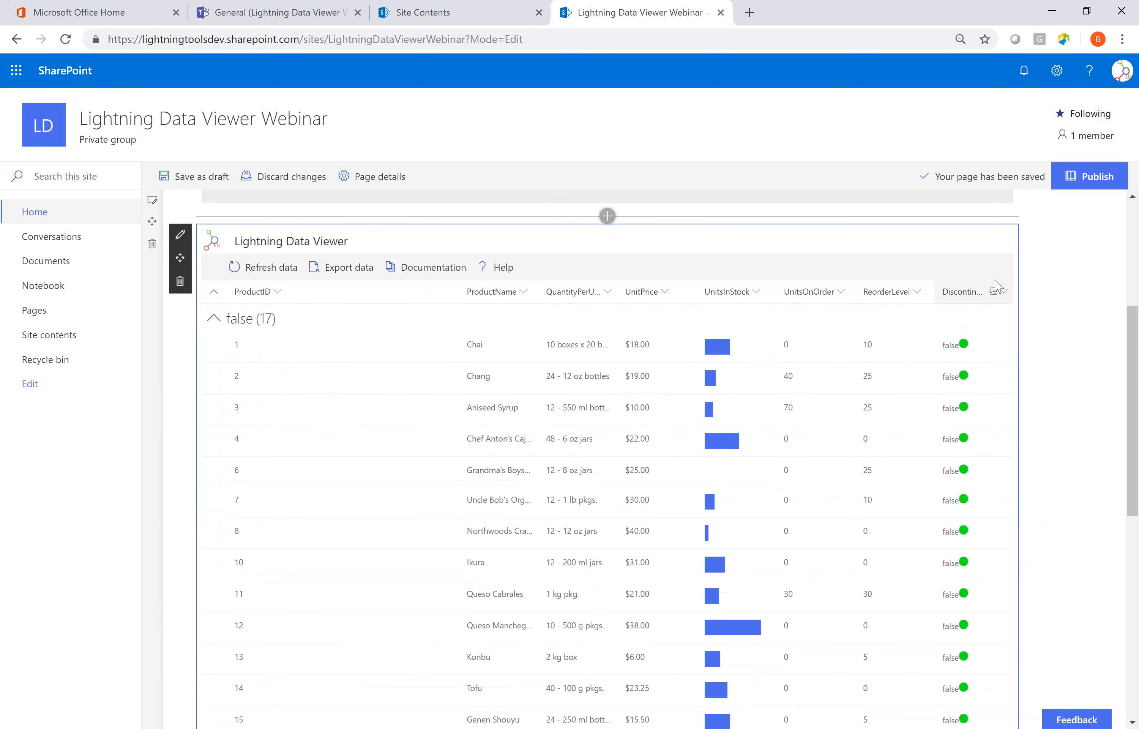
Remove the grouping from the Discontinued column.
{"action": "left_click", "coordinate": [999, 292]}
{"action": "mouse_move", "coordinate": [926, 397]}
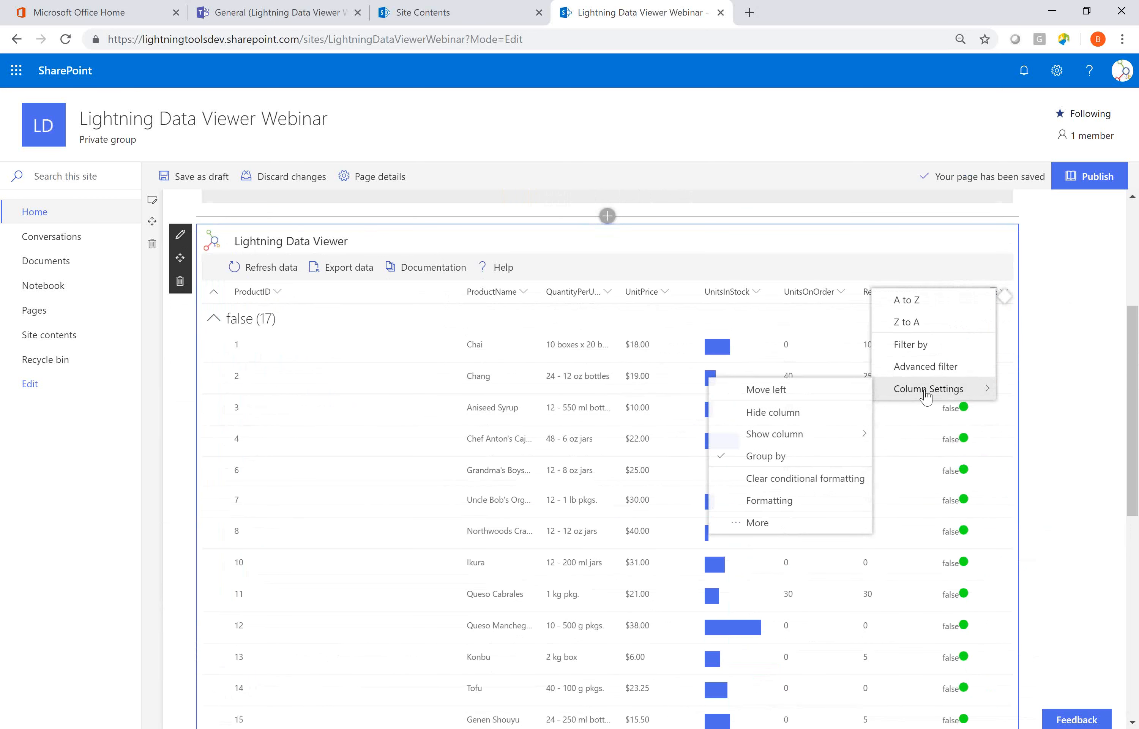
{"action": "left_click", "coordinate": [733, 454]}
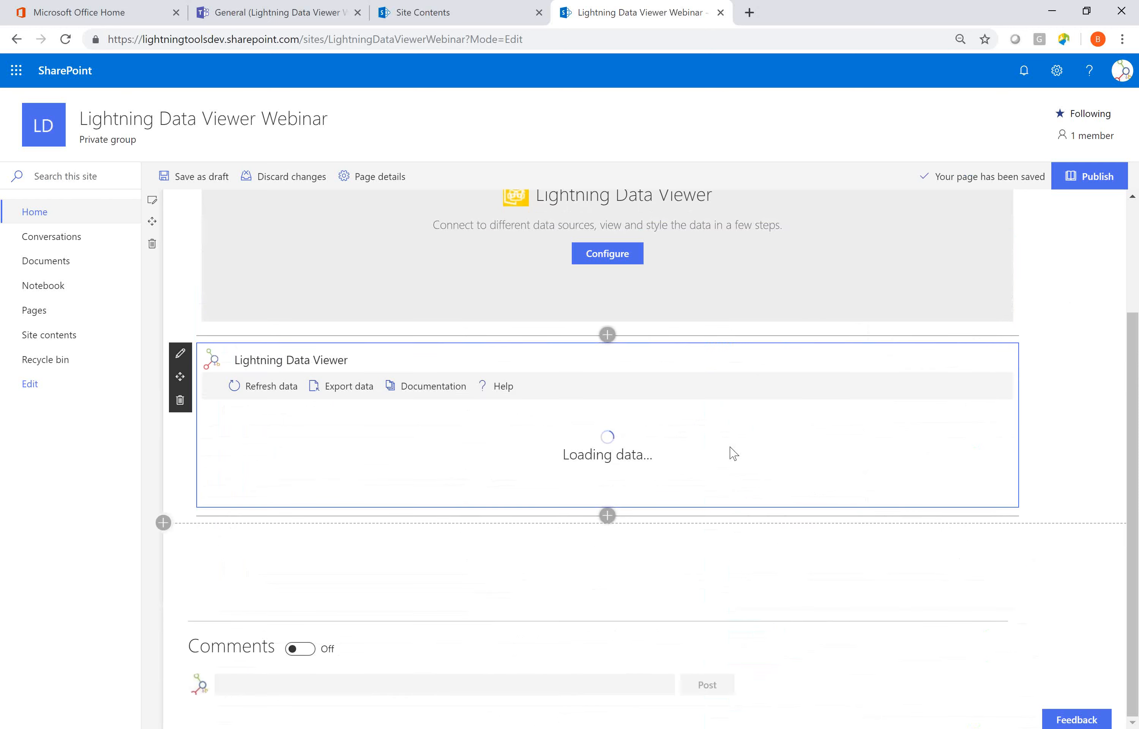
Review the additional settings of the Discontinued column and close them without saving.
{"action": "left_click", "coordinate": [996, 298]}
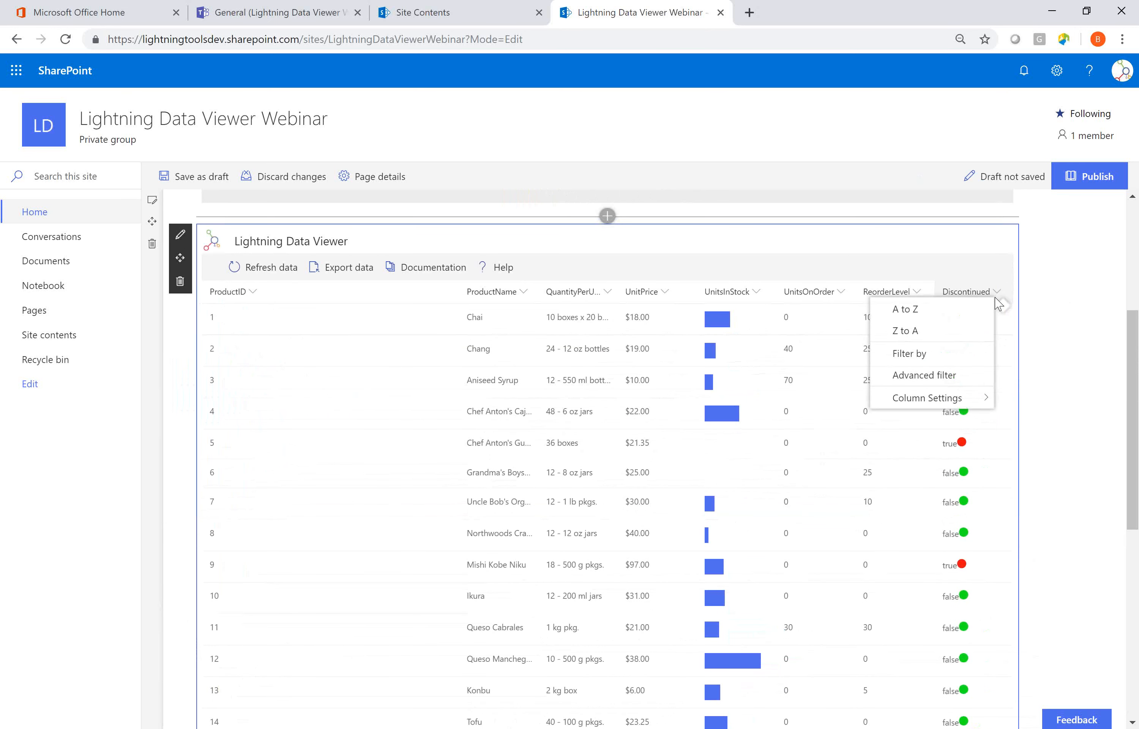
{"action": "mouse_move", "coordinate": [926, 400]}
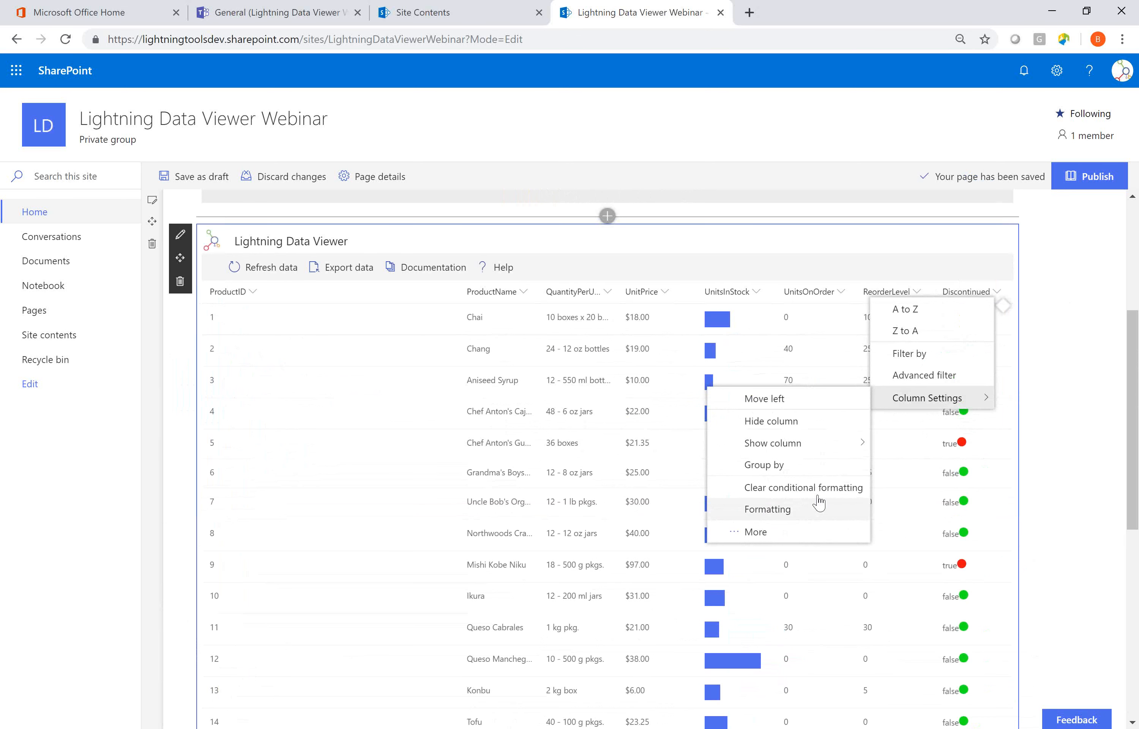
{"action": "left_click", "coordinate": [797, 535]}
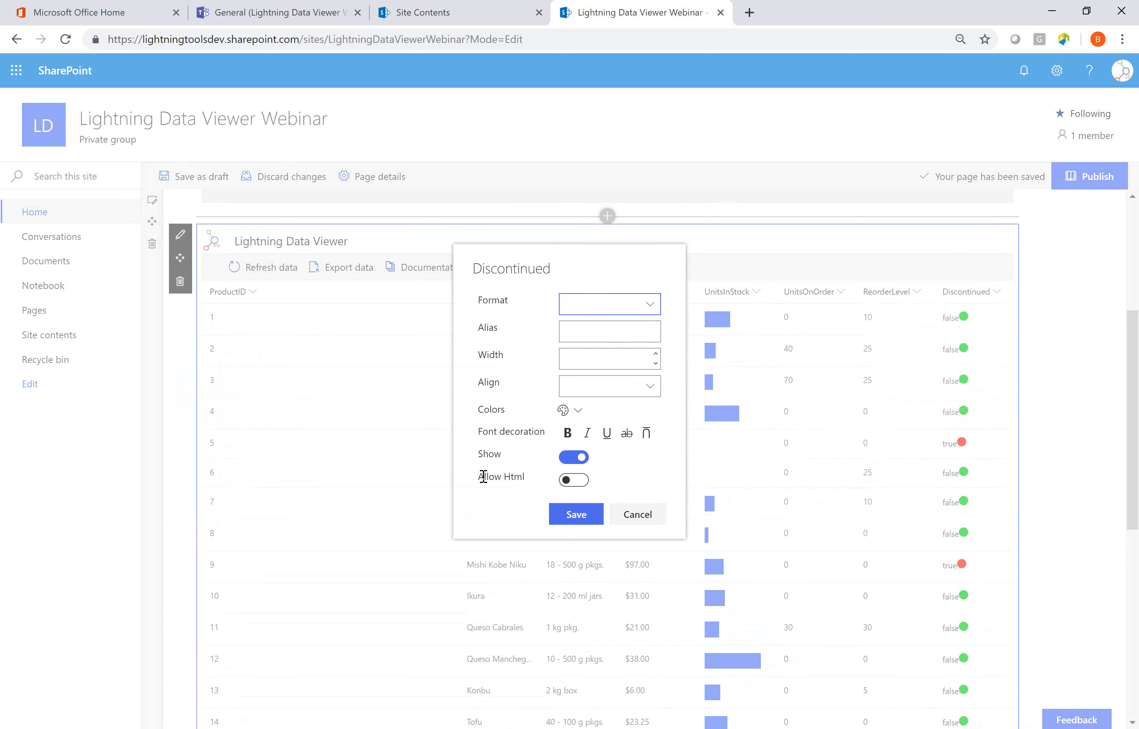
{"action": "left_click", "coordinate": [652, 520]}
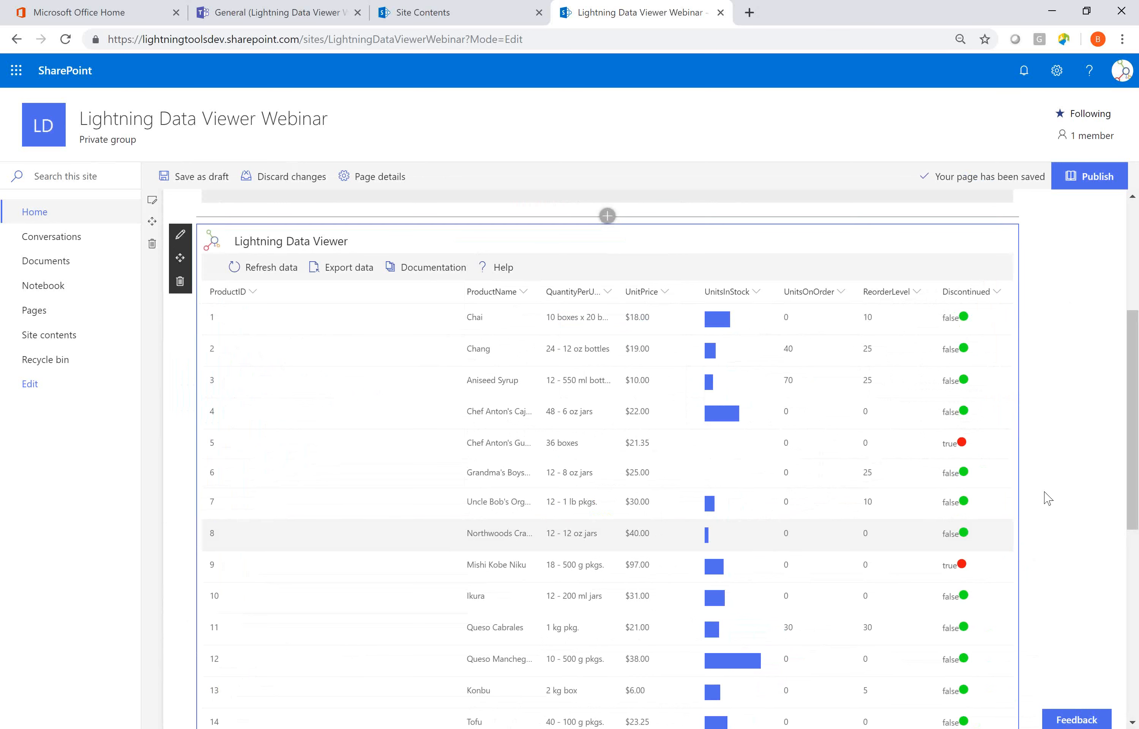
Open the Data Viewer configuration of the web part that shows the products grid.
{"action": "scroll", "coordinate": [1119, 440], "scroll_direction": "up", "scroll_amount": 5}
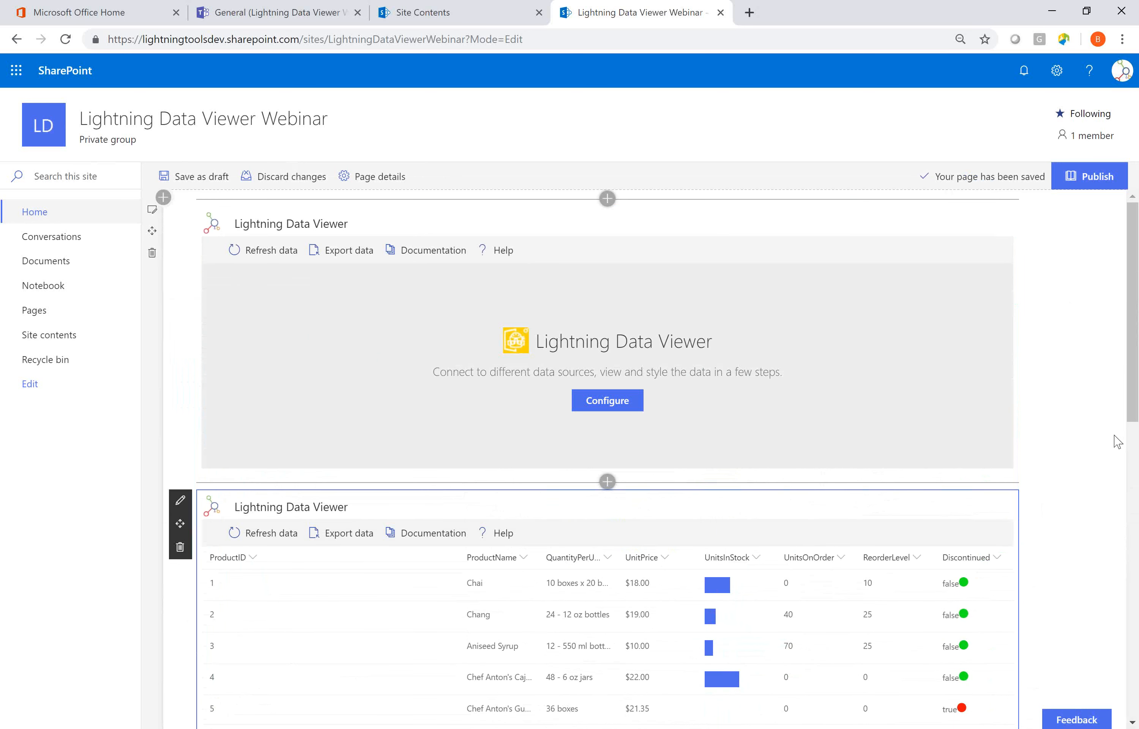
{"action": "scroll", "coordinate": [1115, 440], "scroll_direction": "down", "scroll_amount": 3}
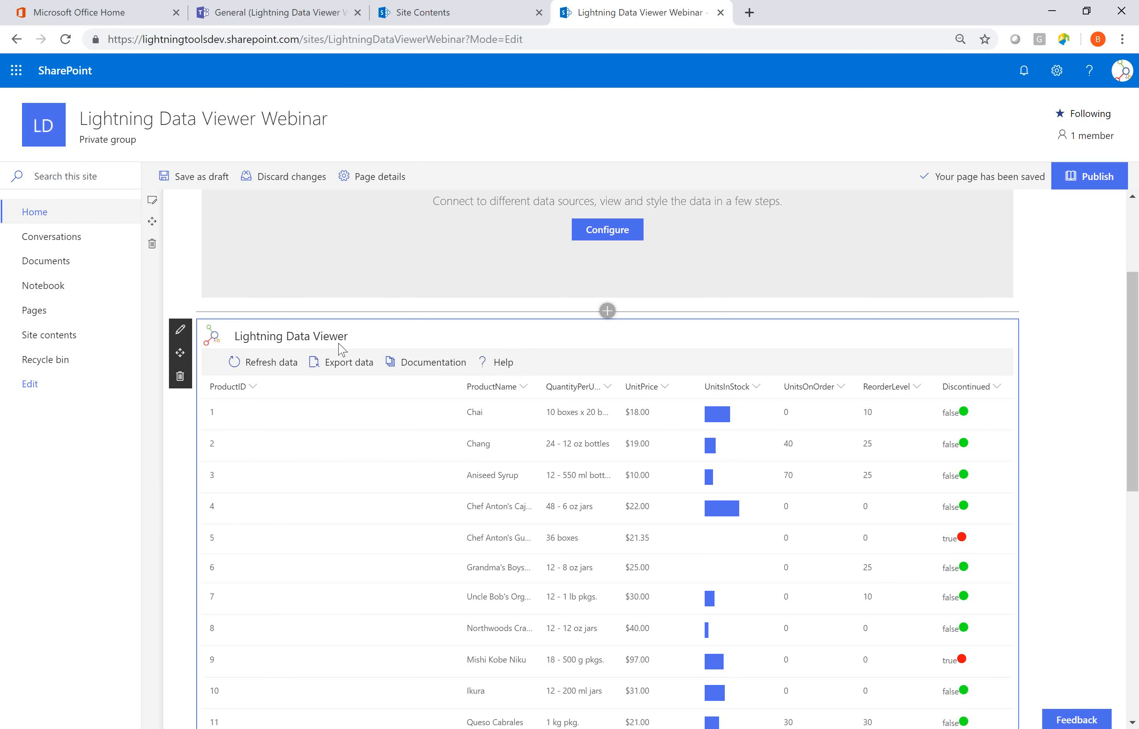
{"action": "left_click", "coordinate": [184, 329]}
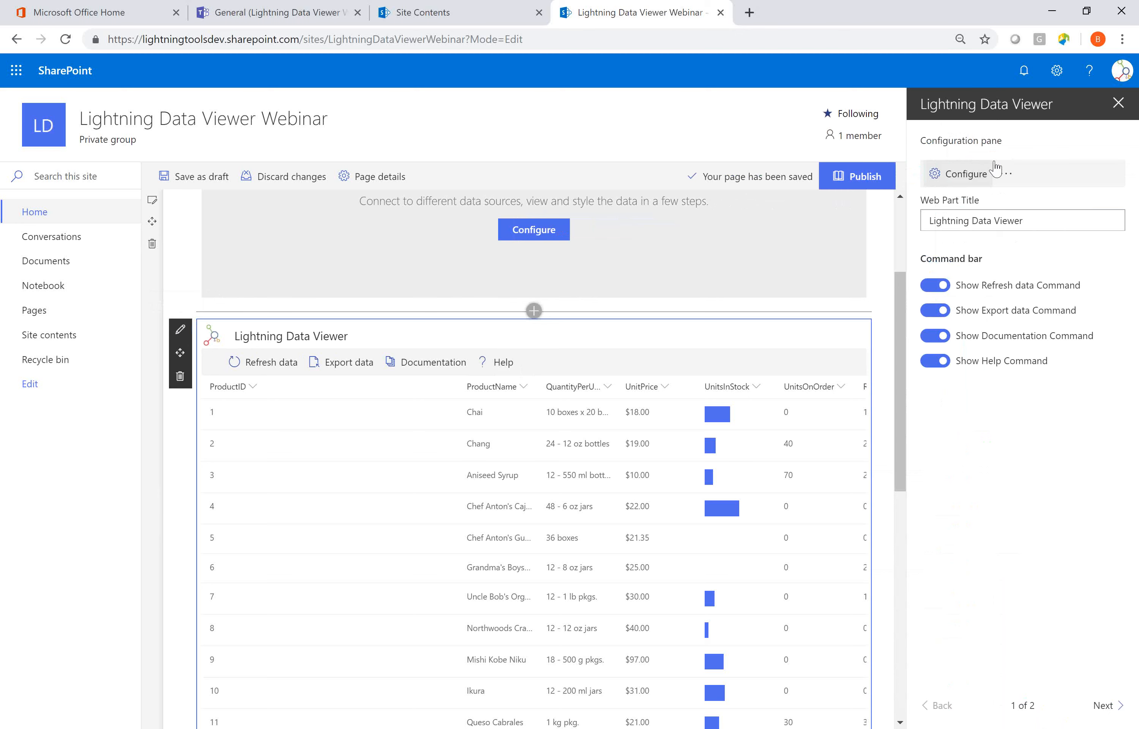
{"action": "left_click", "coordinate": [946, 185]}
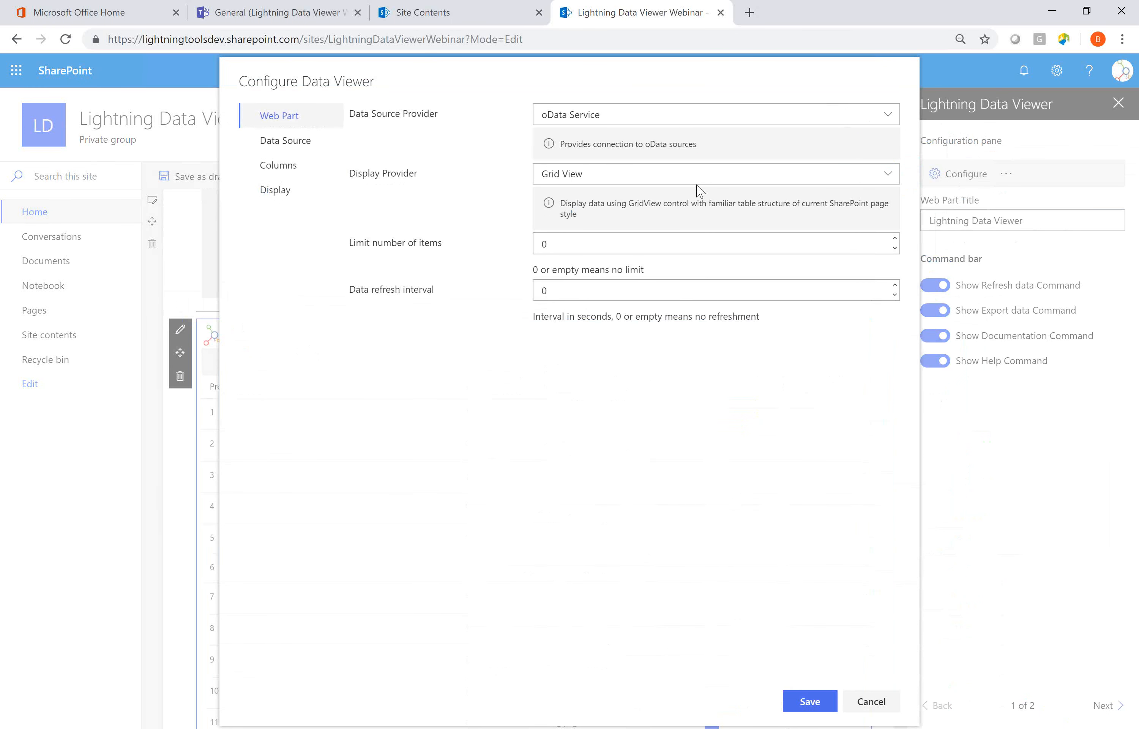
Try SQL Azure as the data source provider and review its connection fields.
{"action": "left_click", "coordinate": [816, 114]}
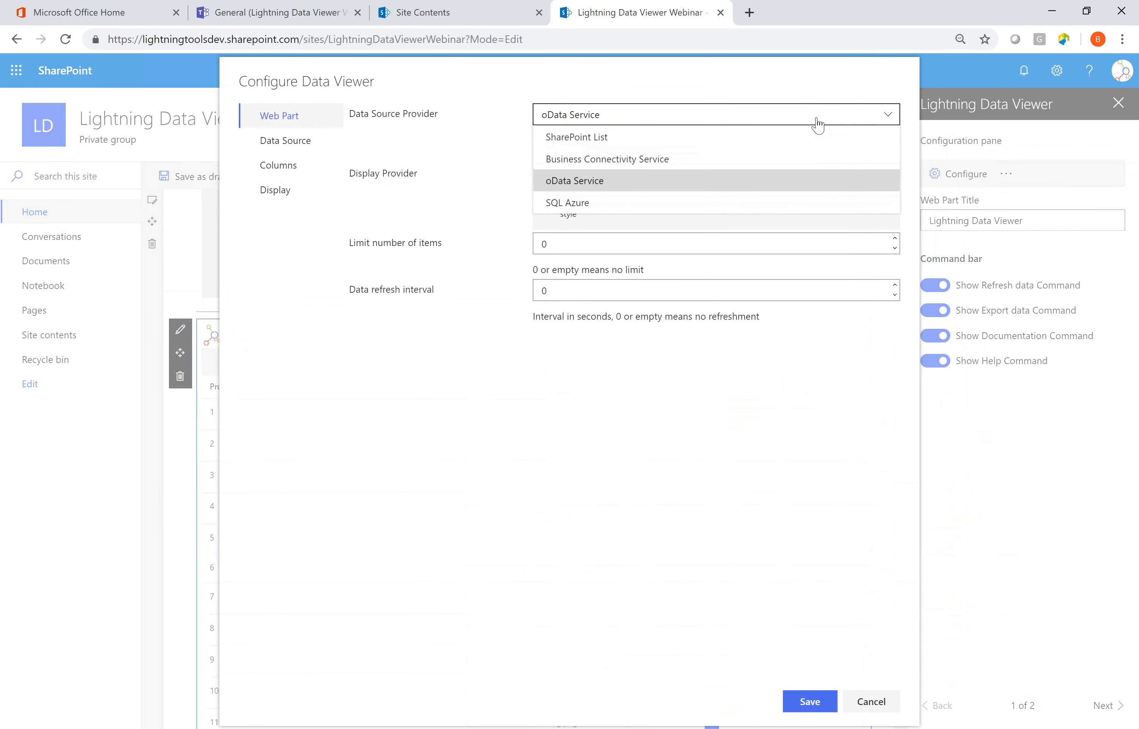
{"action": "left_click", "coordinate": [685, 204]}
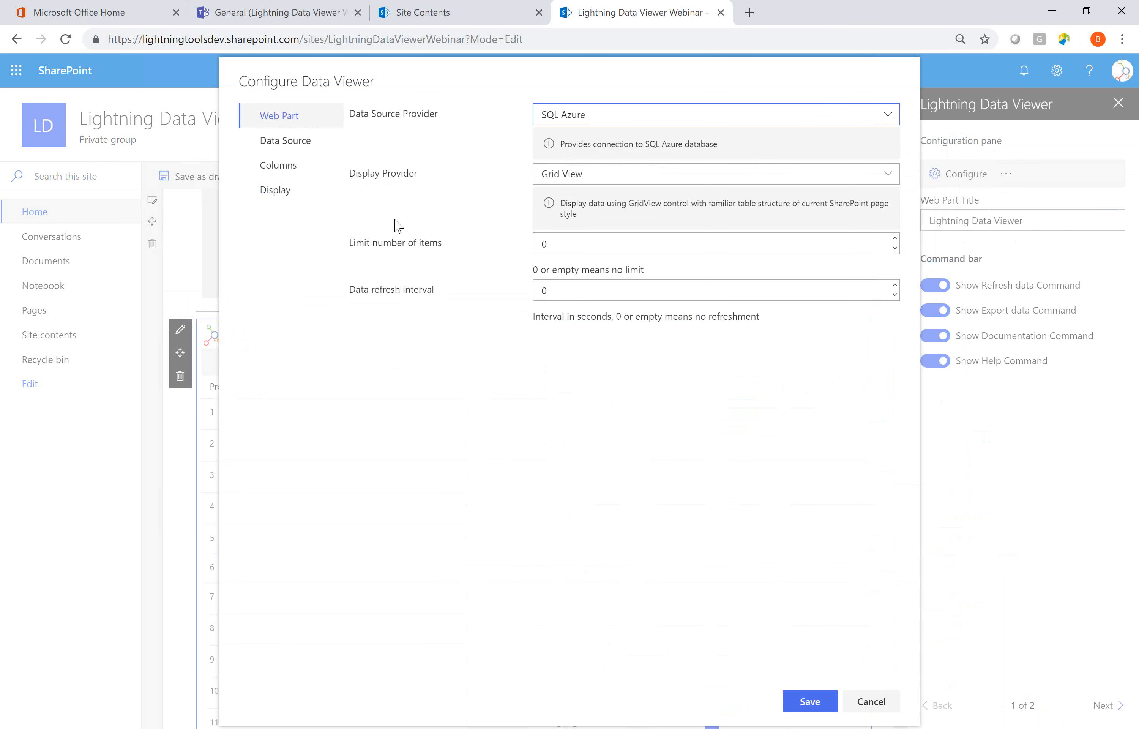
{"action": "left_click", "coordinate": [297, 142]}
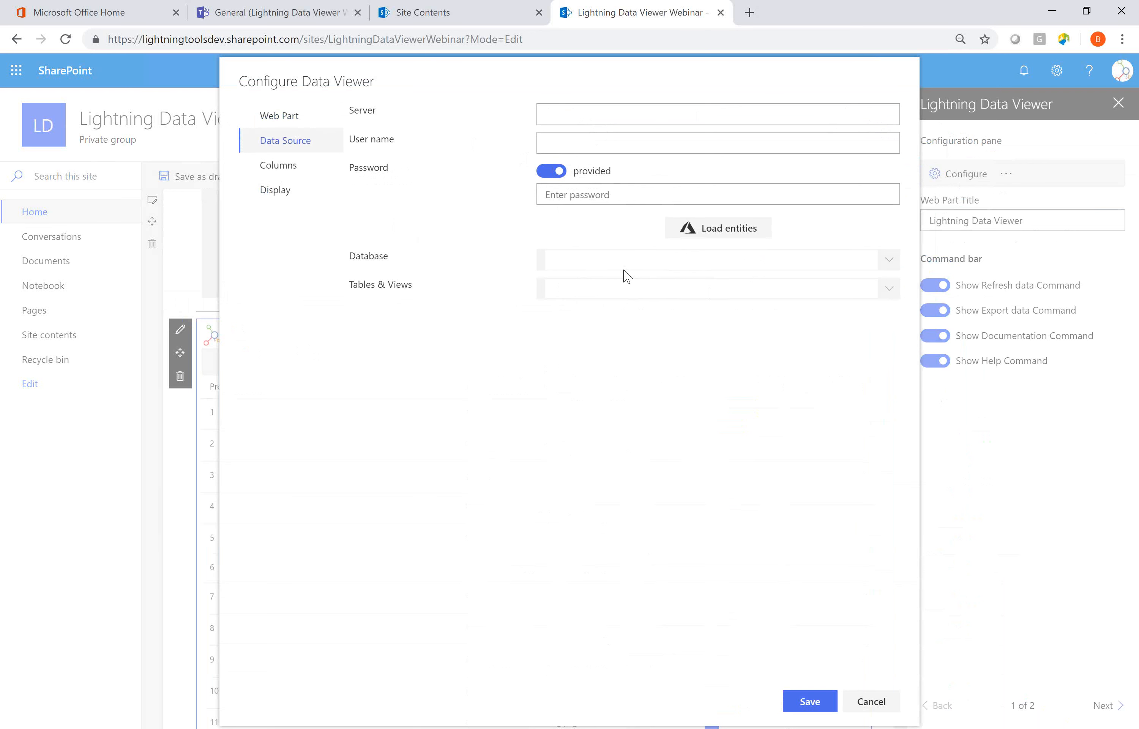
Set the data source provider to SharePoint List with Grid View as the display provider.
{"action": "left_click", "coordinate": [294, 125]}
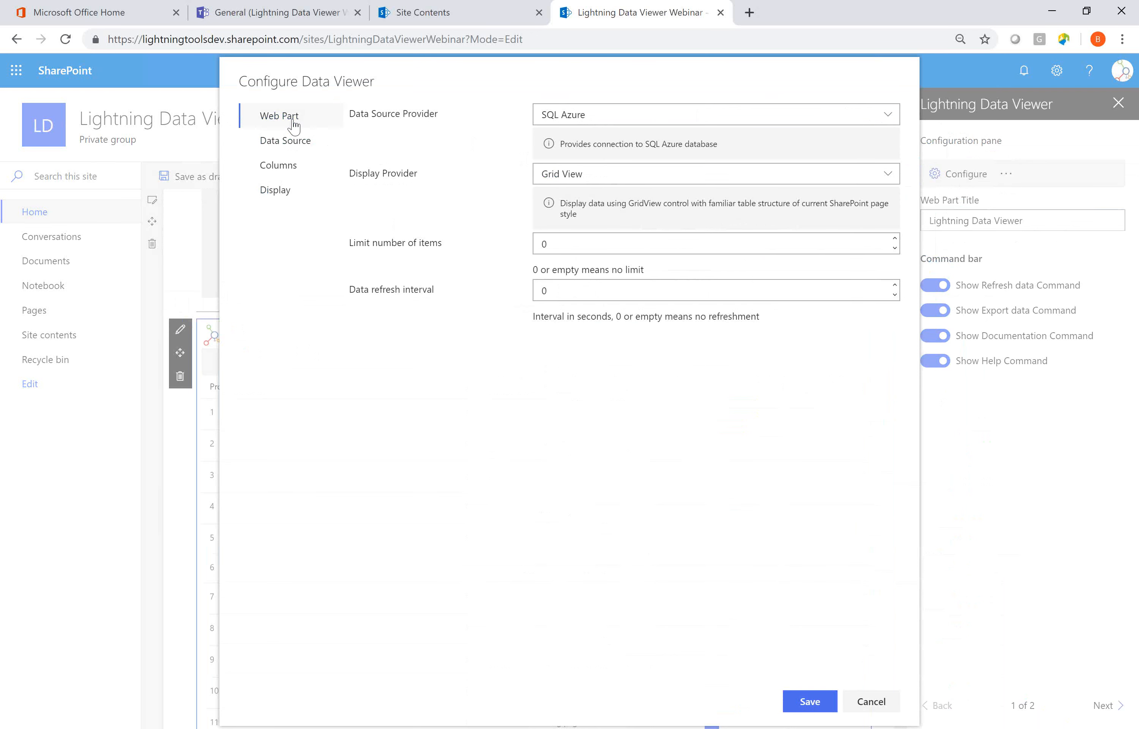
{"action": "left_click", "coordinate": [686, 114]}
{"action": "left_click", "coordinate": [593, 142]}
{"action": "left_click", "coordinate": [573, 174]}
{"action": "left_click", "coordinate": [573, 174]}
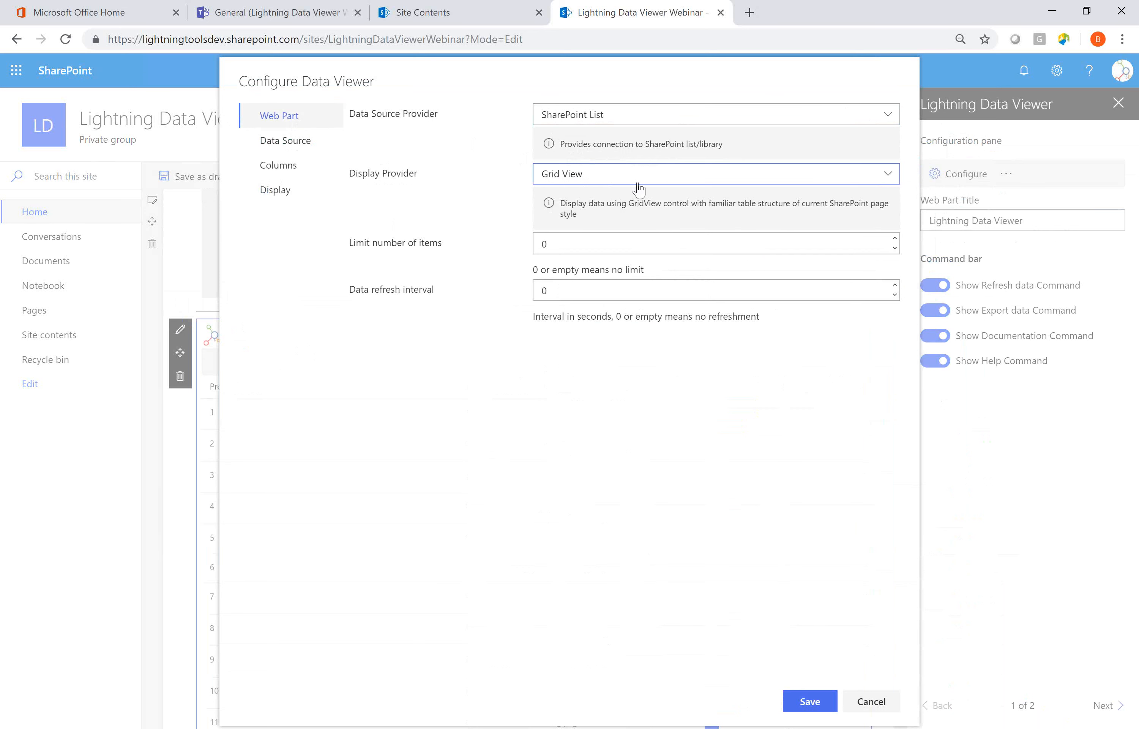
Select the Sales list of the Lightning Data Viewer Webinar site as the data source.
{"action": "left_click", "coordinate": [301, 143]}
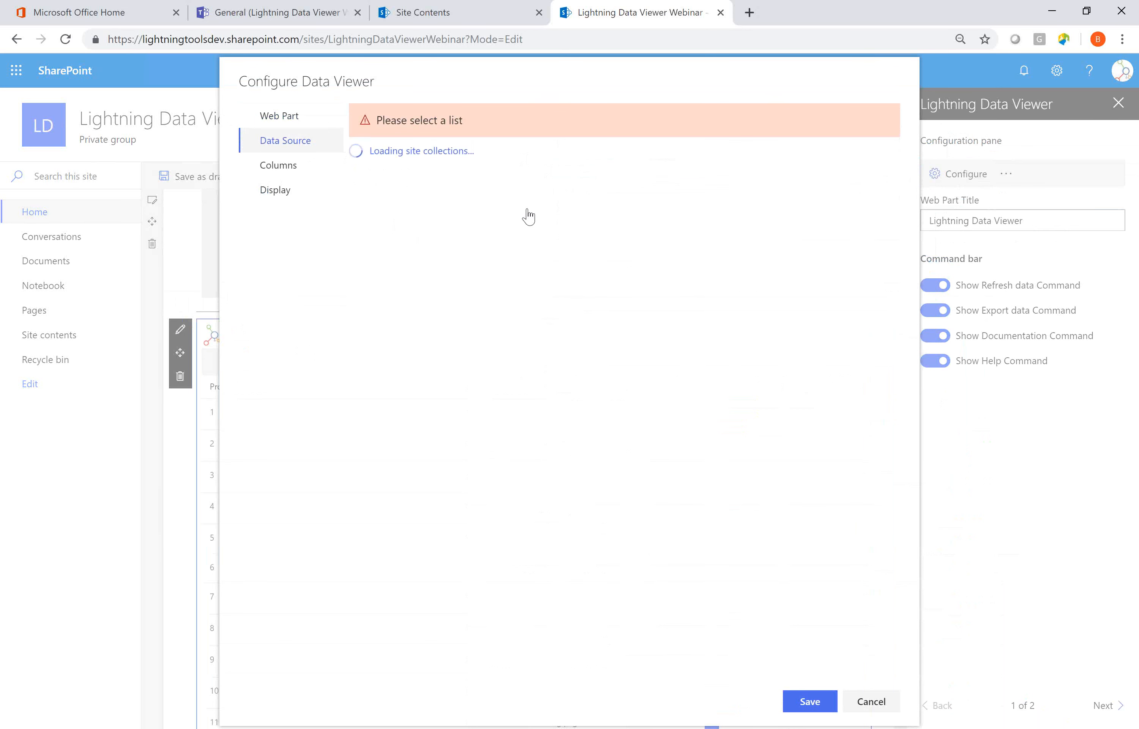
{"action": "left_click", "coordinate": [359, 157]}
{"action": "left_click", "coordinate": [369, 181]}
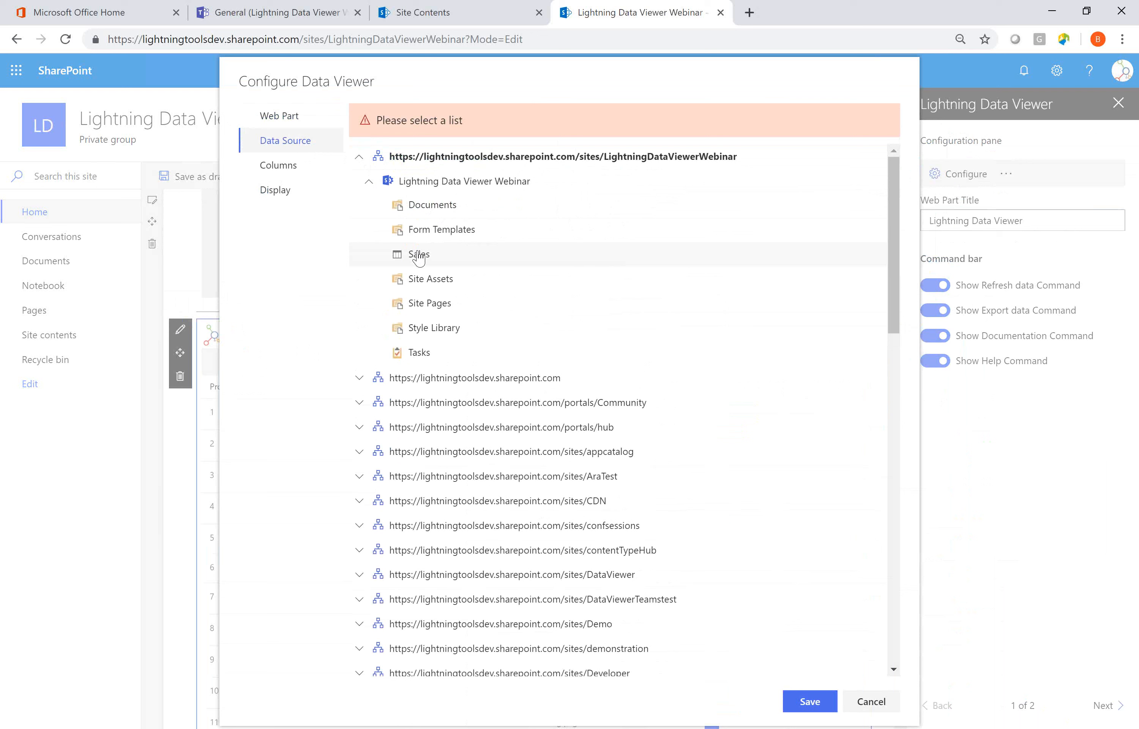
{"action": "left_click", "coordinate": [419, 257]}
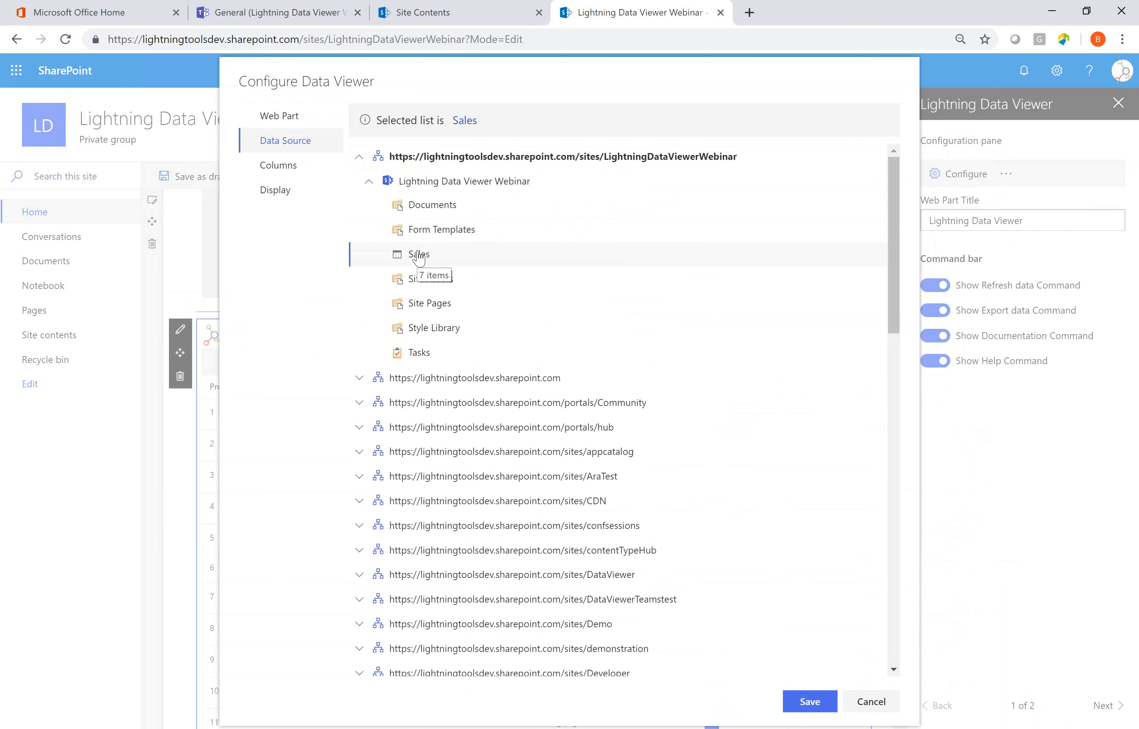
Include the Month, Sales Revenue, Profit and Cost of Sales columns.
{"action": "left_click", "coordinate": [314, 175]}
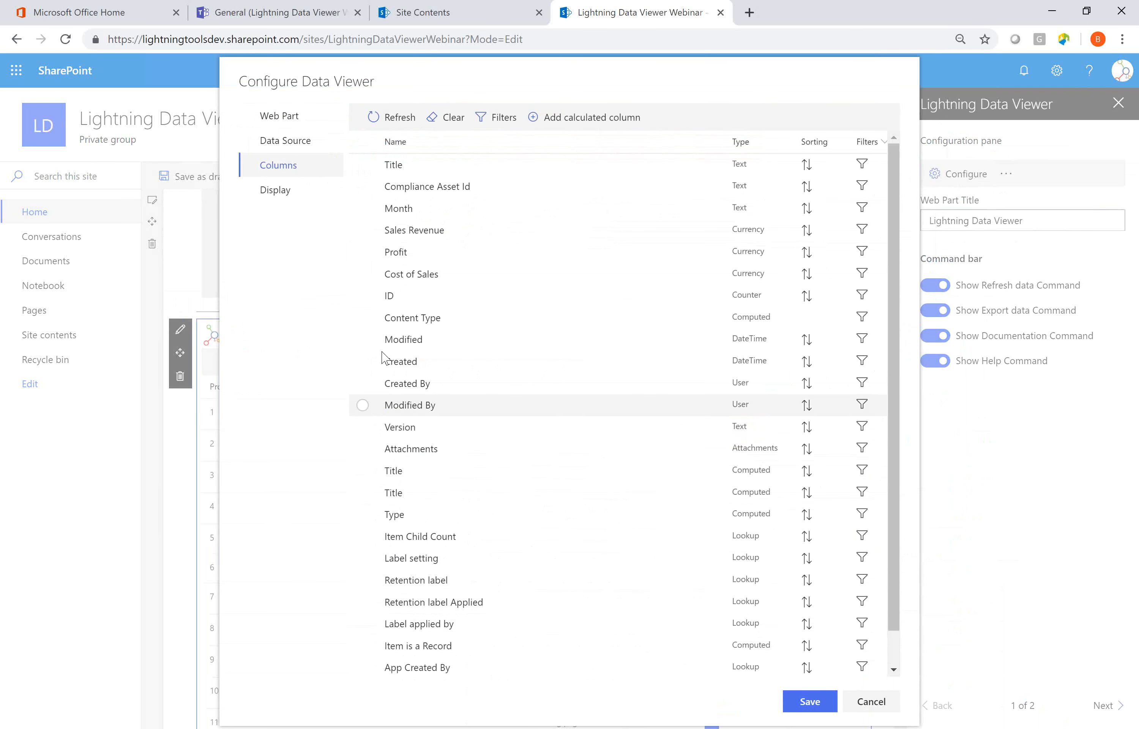
{"action": "left_click", "coordinate": [363, 208]}
{"action": "left_click", "coordinate": [363, 230]}
{"action": "left_click", "coordinate": [363, 252]}
{"action": "left_click", "coordinate": [376, 274]}
{"action": "left_click", "coordinate": [362, 252]}
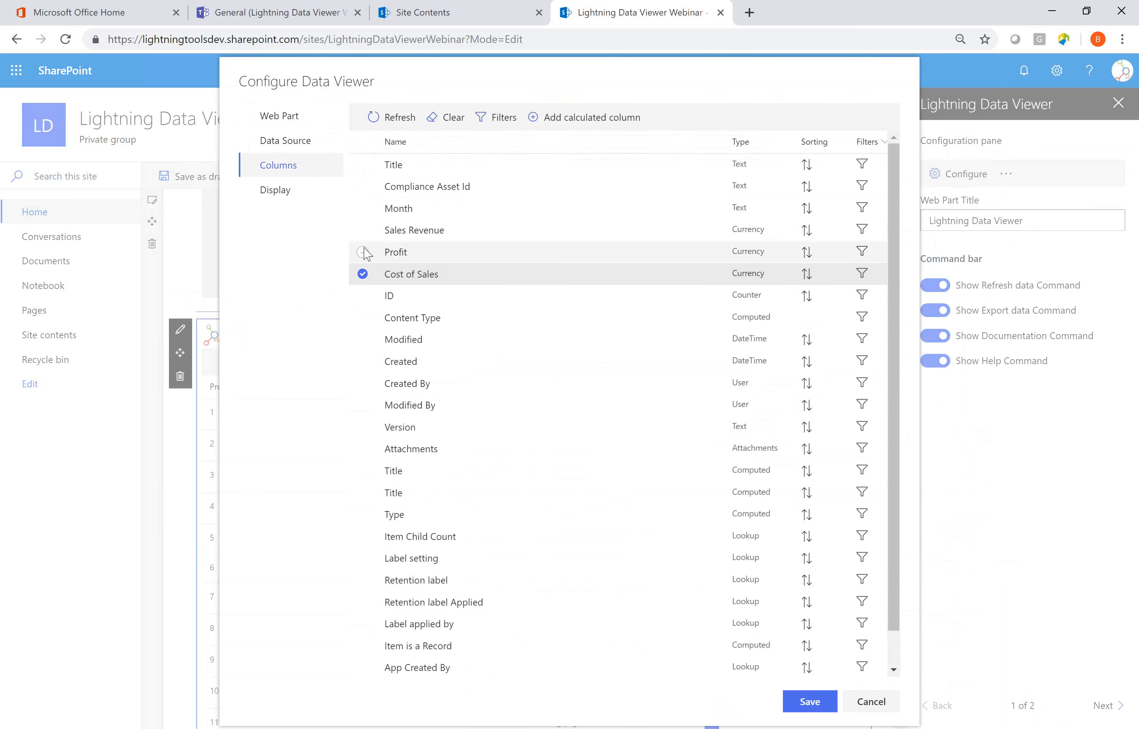
{"action": "left_click", "coordinate": [363, 230]}
{"action": "left_click", "coordinate": [363, 208]}
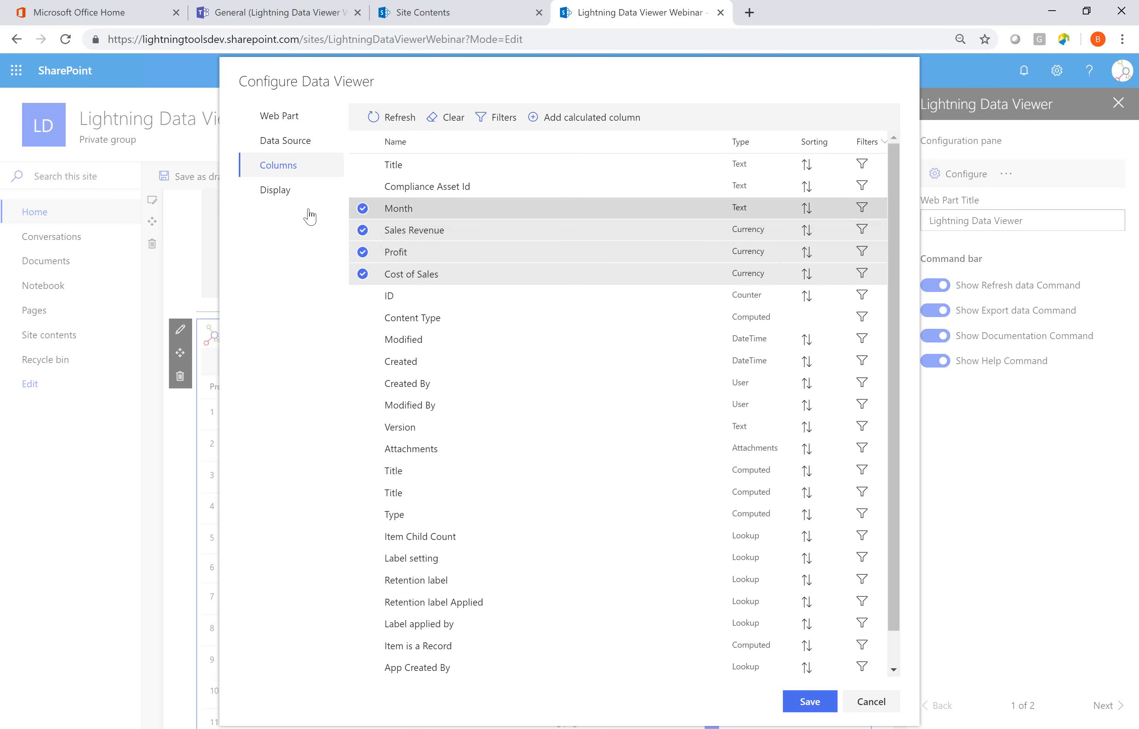
Open the conditional formatting settings for the Sales Revenue column.
{"action": "left_click", "coordinate": [275, 191]}
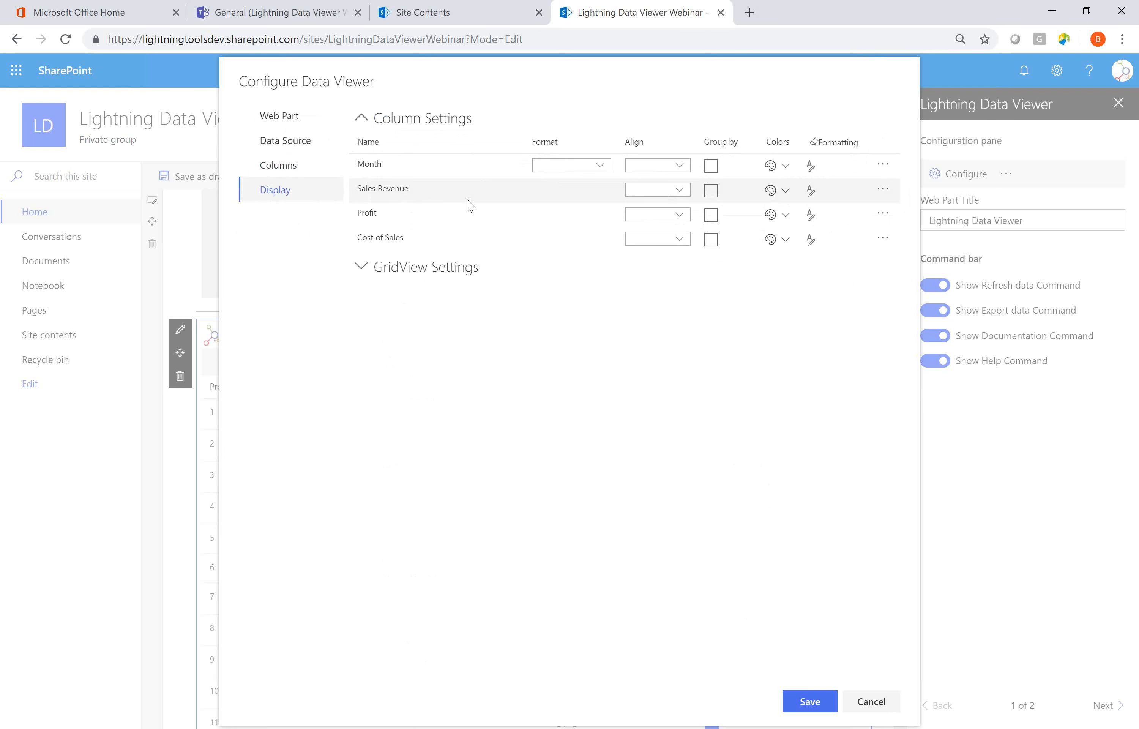
{"action": "left_click", "coordinate": [812, 193]}
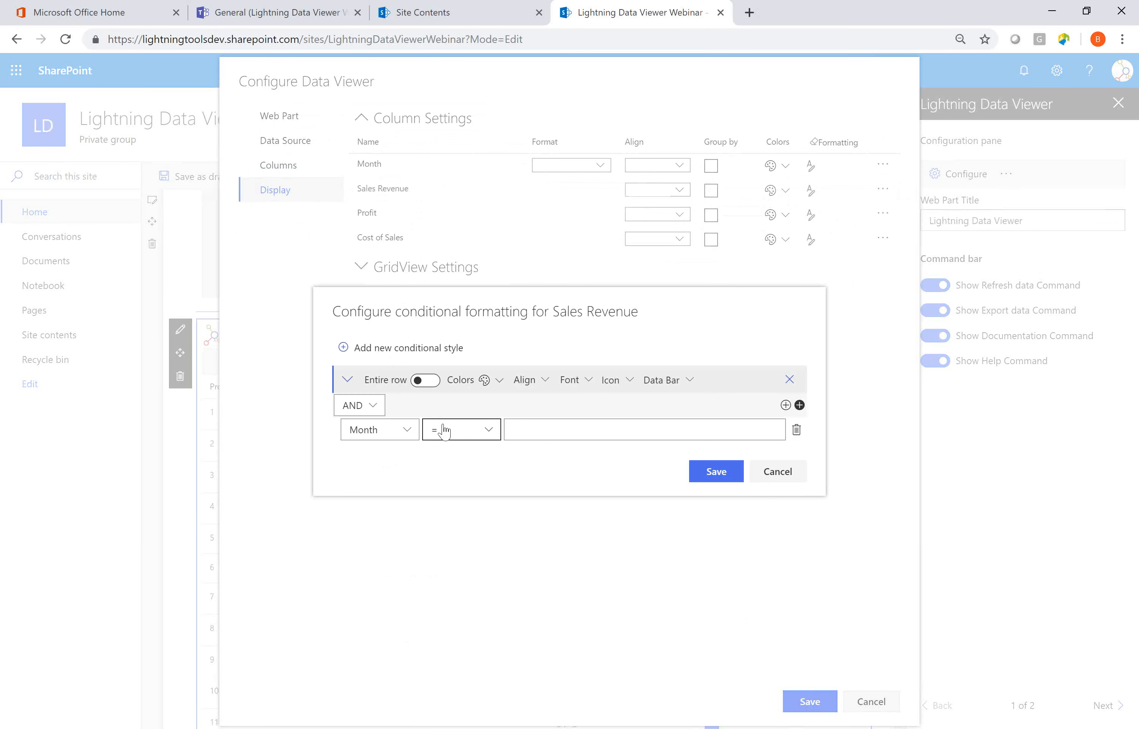
Try to give the Sales Revenue conditional style a custom green font color, hex 17f156.
{"action": "left_click", "coordinate": [497, 382]}
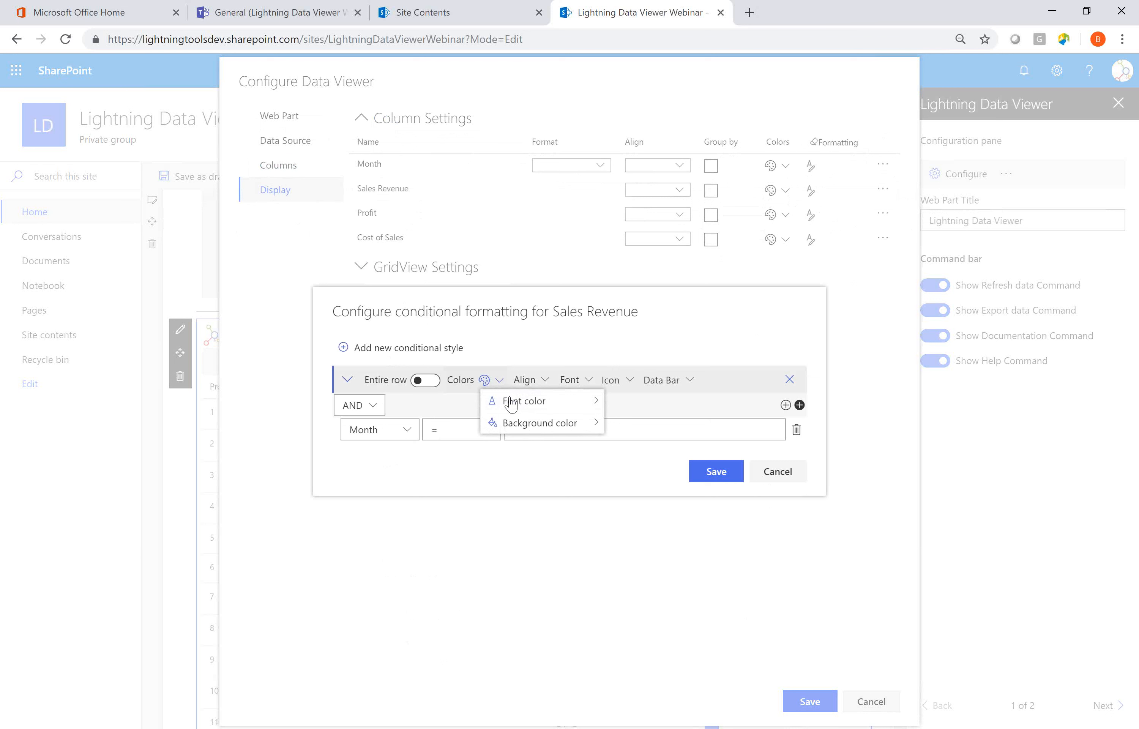
{"action": "mouse_move", "coordinate": [511, 405]}
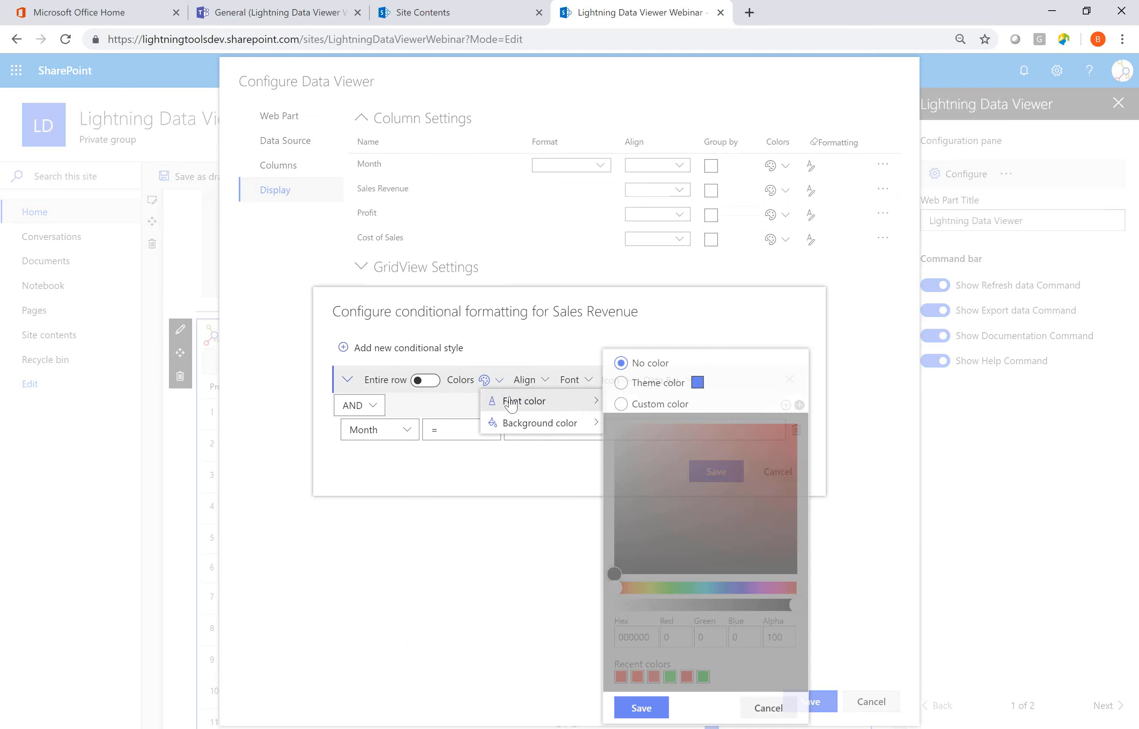
{"action": "left_click", "coordinate": [627, 405]}
{"action": "left_click", "coordinate": [685, 587]}
{"action": "left_click", "coordinate": [781, 433]}
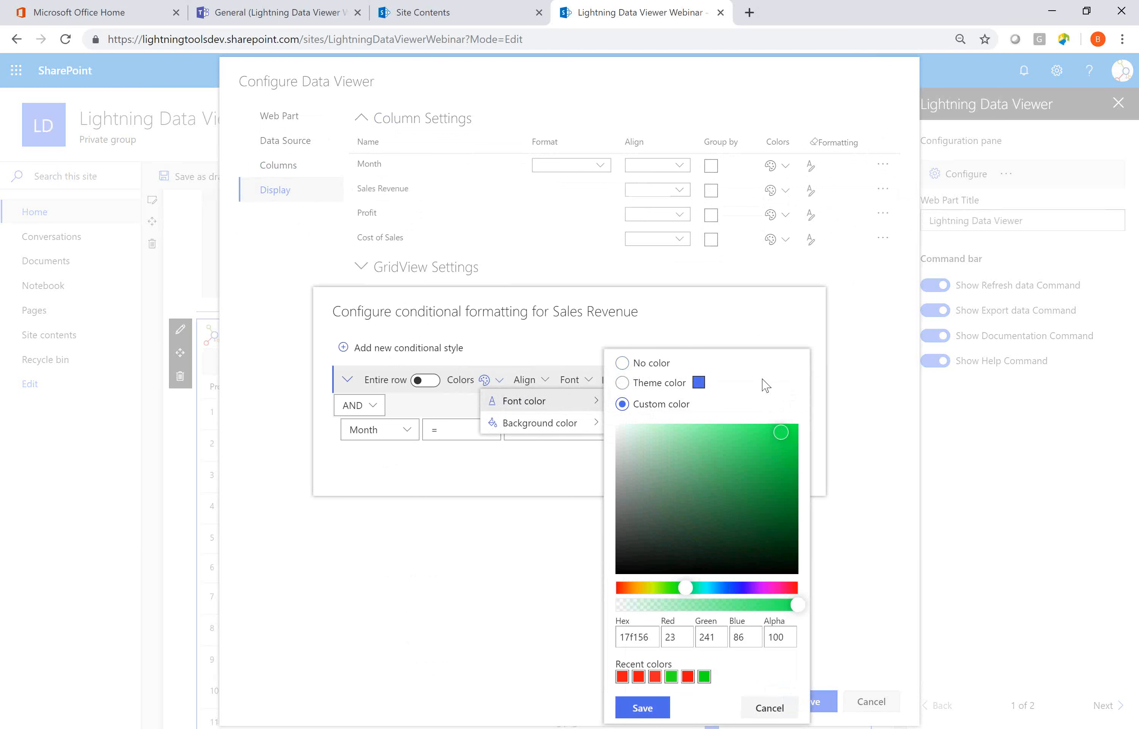
{"action": "left_click", "coordinate": [737, 330]}
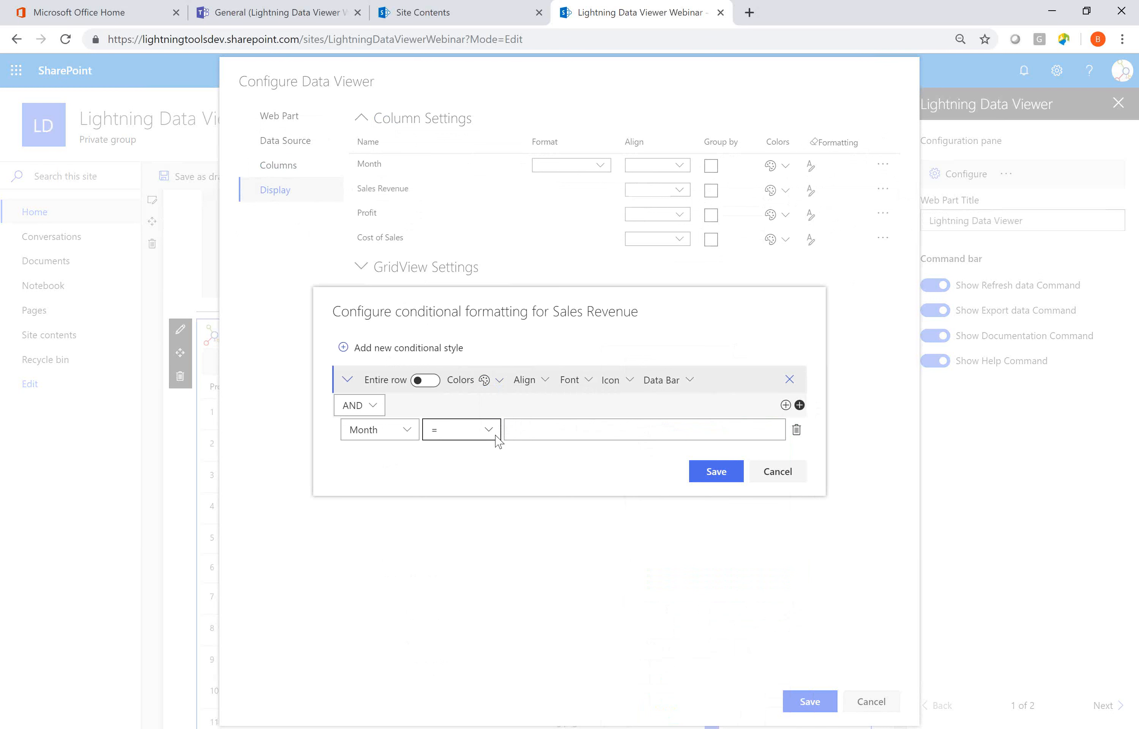
Set the formatting condition to Sales Revenue > 1000000 and save the data viewer configuration.
{"action": "left_click", "coordinate": [406, 432]}
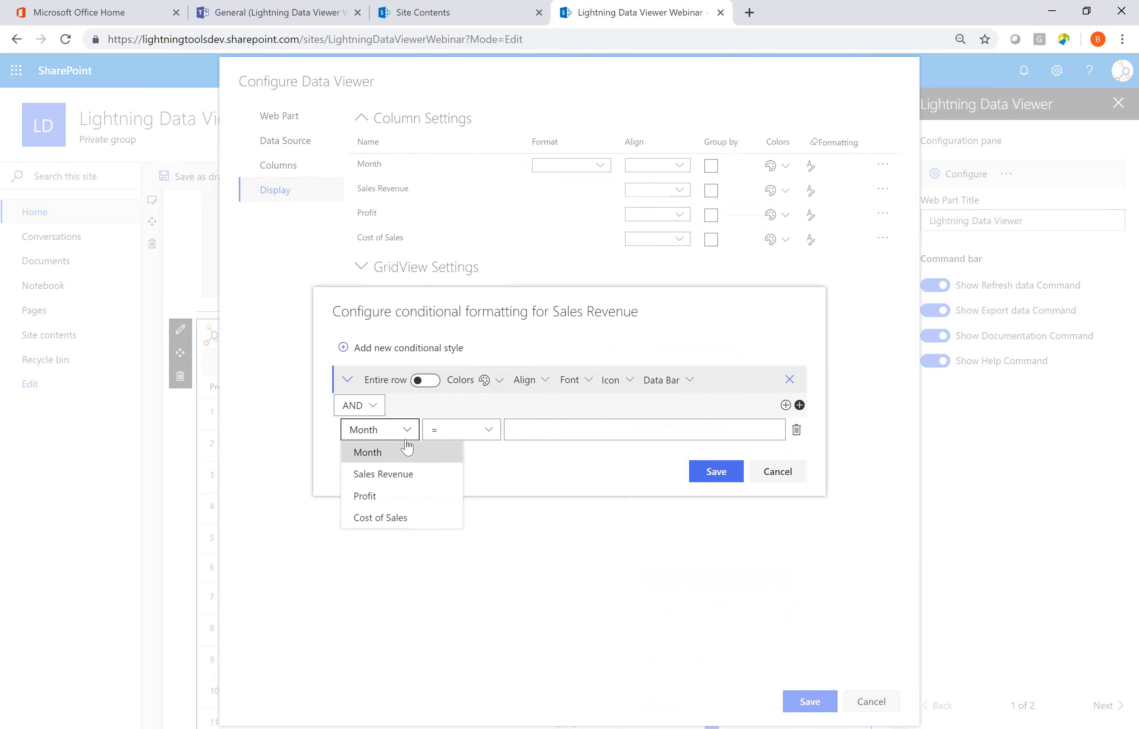
{"action": "left_click", "coordinate": [395, 476]}
{"action": "left_click", "coordinate": [489, 432]}
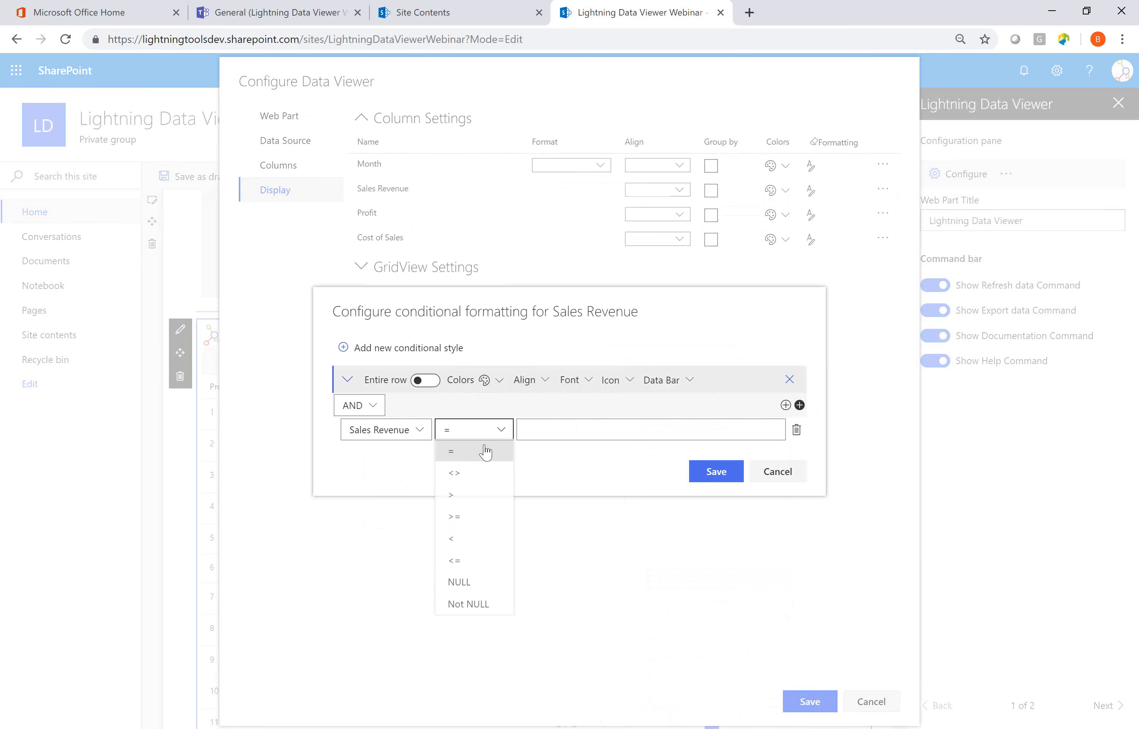
{"action": "left_click", "coordinate": [465, 500]}
{"action": "left_click", "coordinate": [591, 430]}
{"action": "type", "text": "1"}
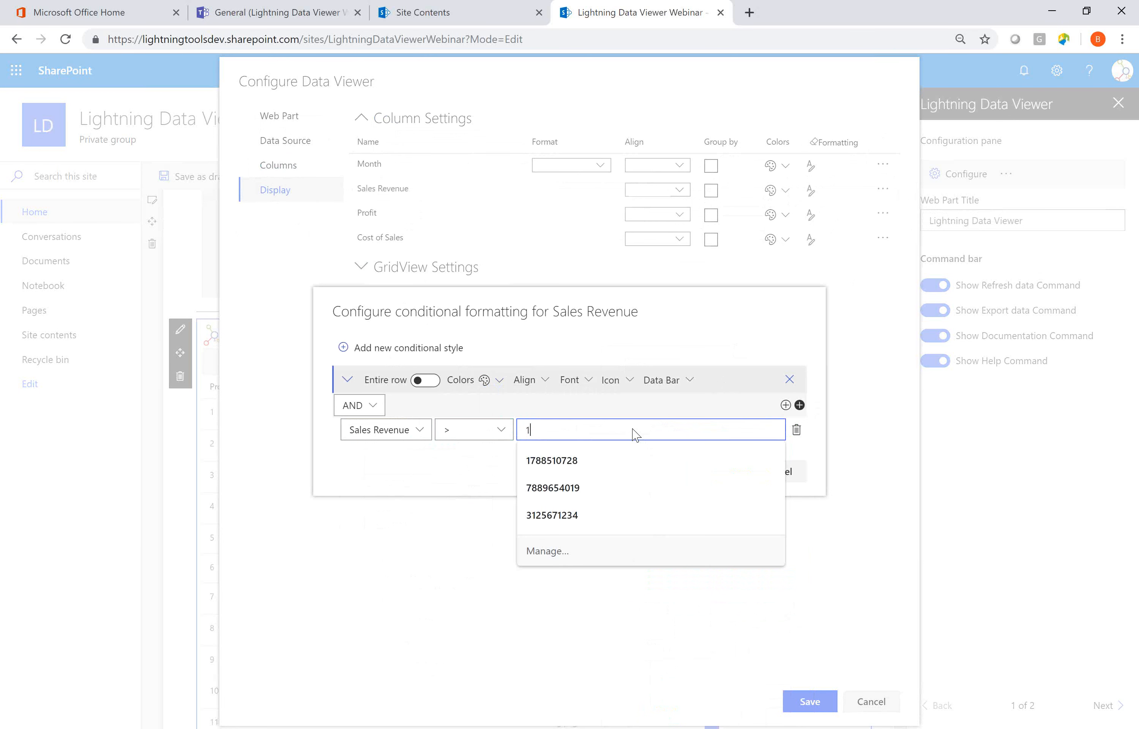
{"action": "type", "text": "000000"}
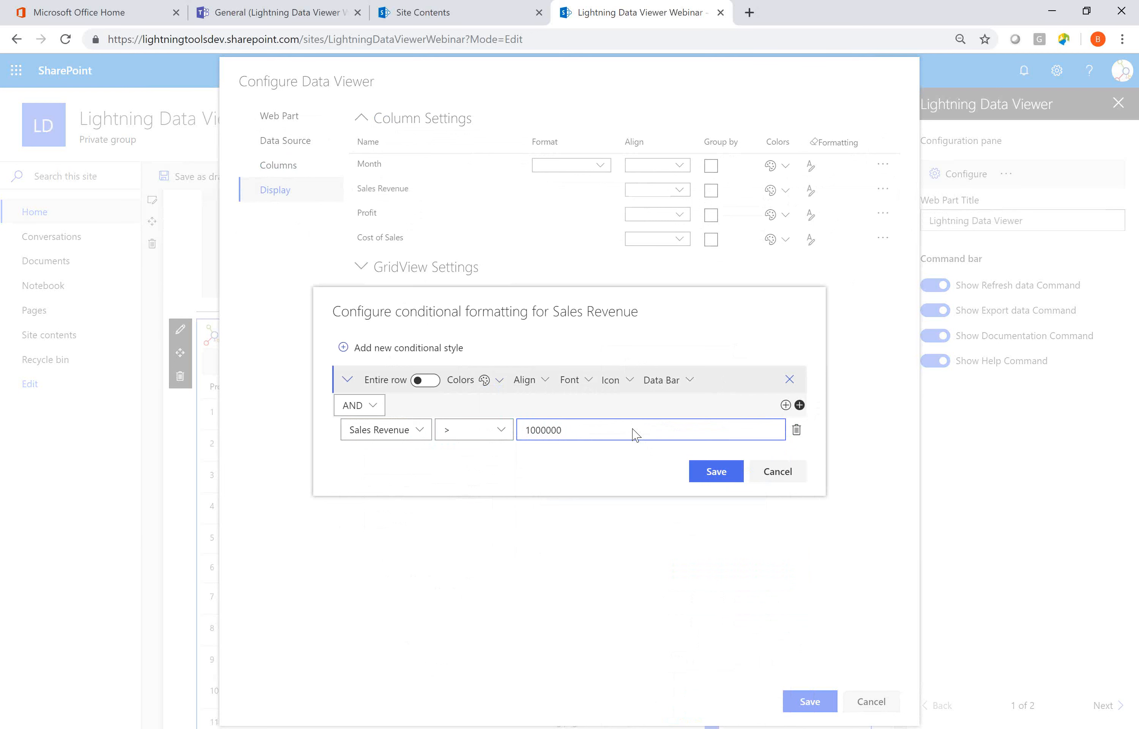
{"action": "left_click", "coordinate": [674, 467]}
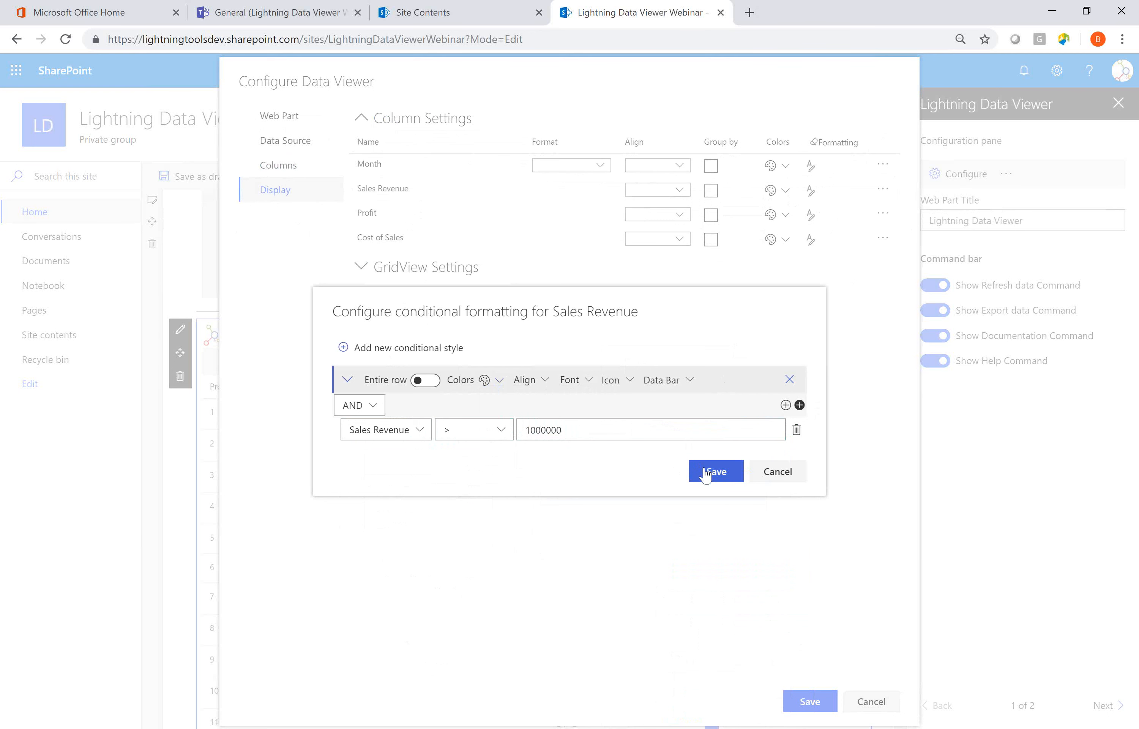
{"action": "left_click", "coordinate": [705, 473]}
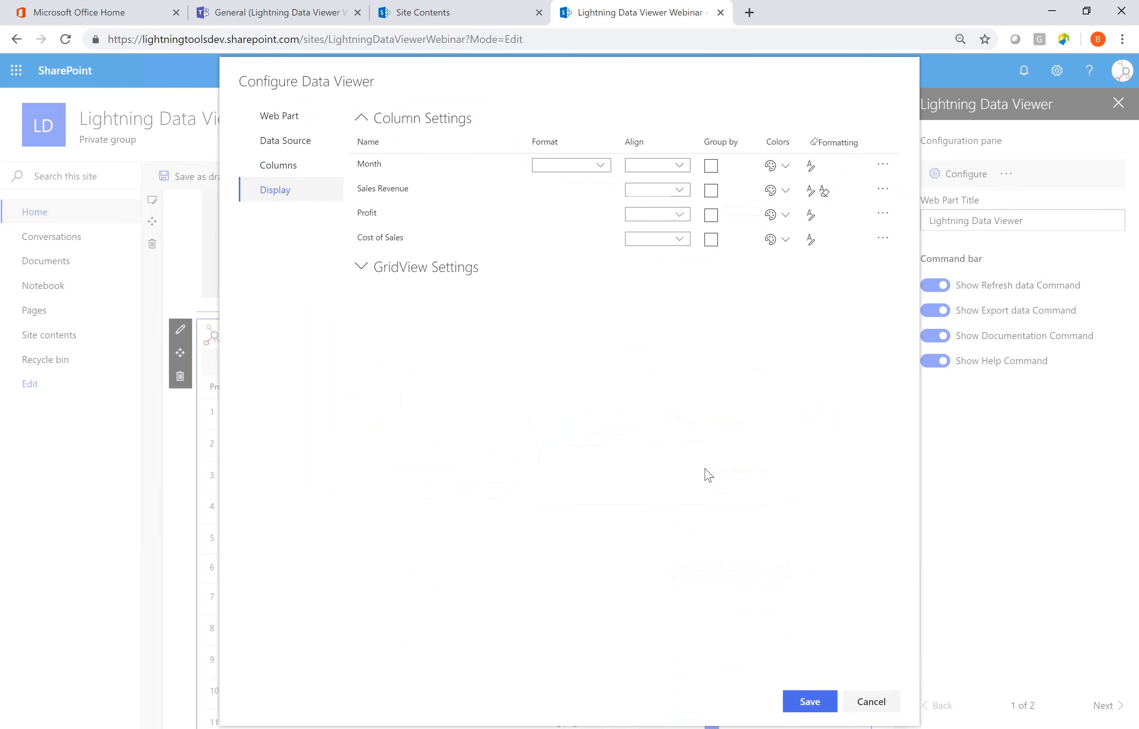
{"action": "left_click", "coordinate": [808, 702]}
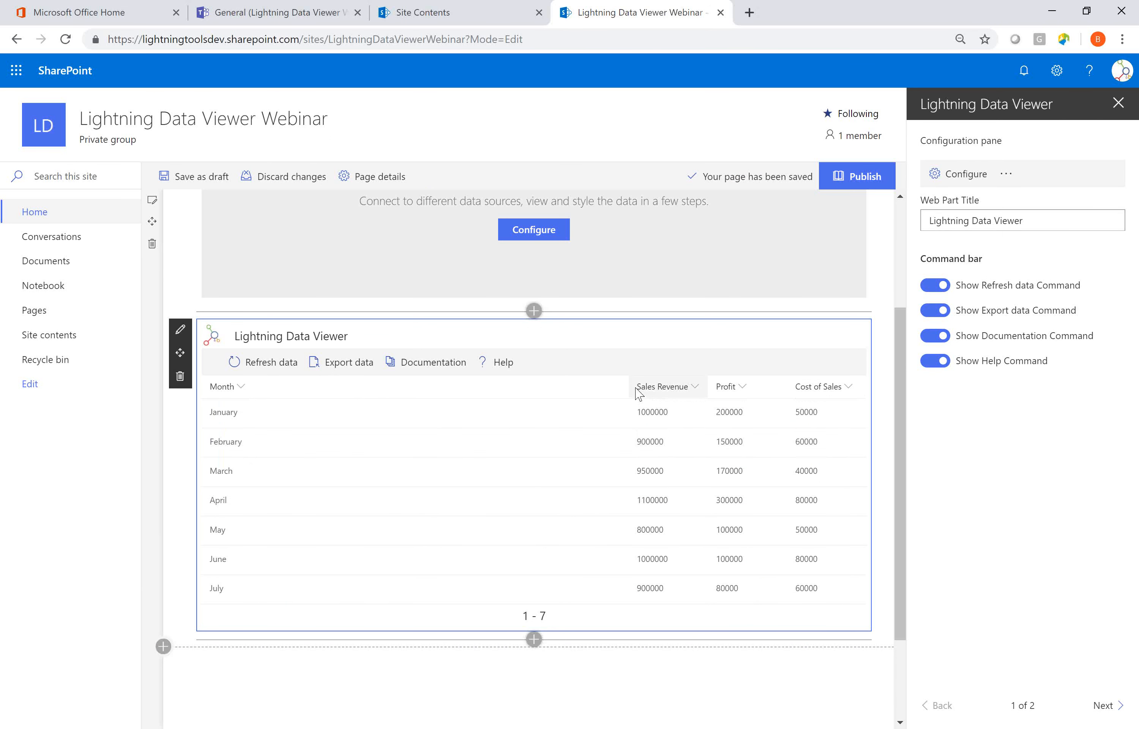
Move the Month, Sales Revenue and Profit column borders to spread the columns more evenly across the grid.
{"action": "left_click_drag", "start_coordinate": [628, 386], "coordinate": [374, 384]}
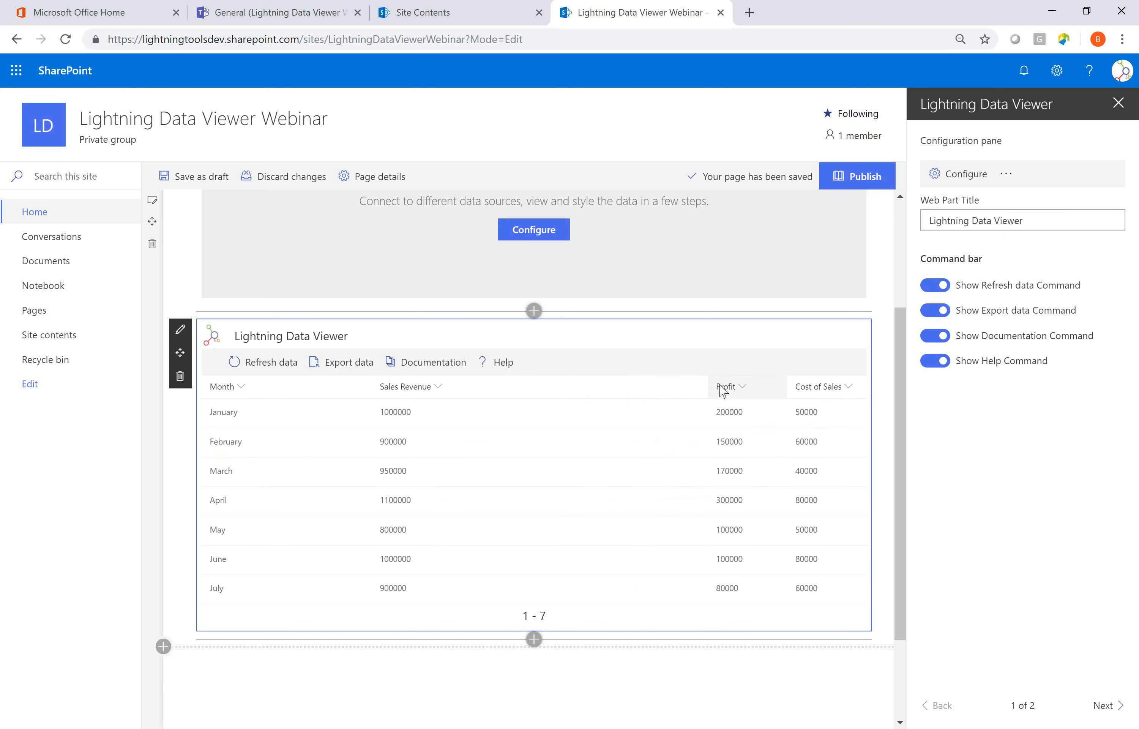
{"action": "left_click_drag", "start_coordinate": [709, 385], "coordinate": [562, 389]}
{"action": "left_click_drag", "start_coordinate": [788, 386], "coordinate": [715, 387]}
Configure the unconfigured Lightning Data Viewer web part above the grid to use Charts view as its display provider.
{"action": "scroll", "coordinate": [712, 389], "scroll_direction": "up", "scroll_amount": 4}
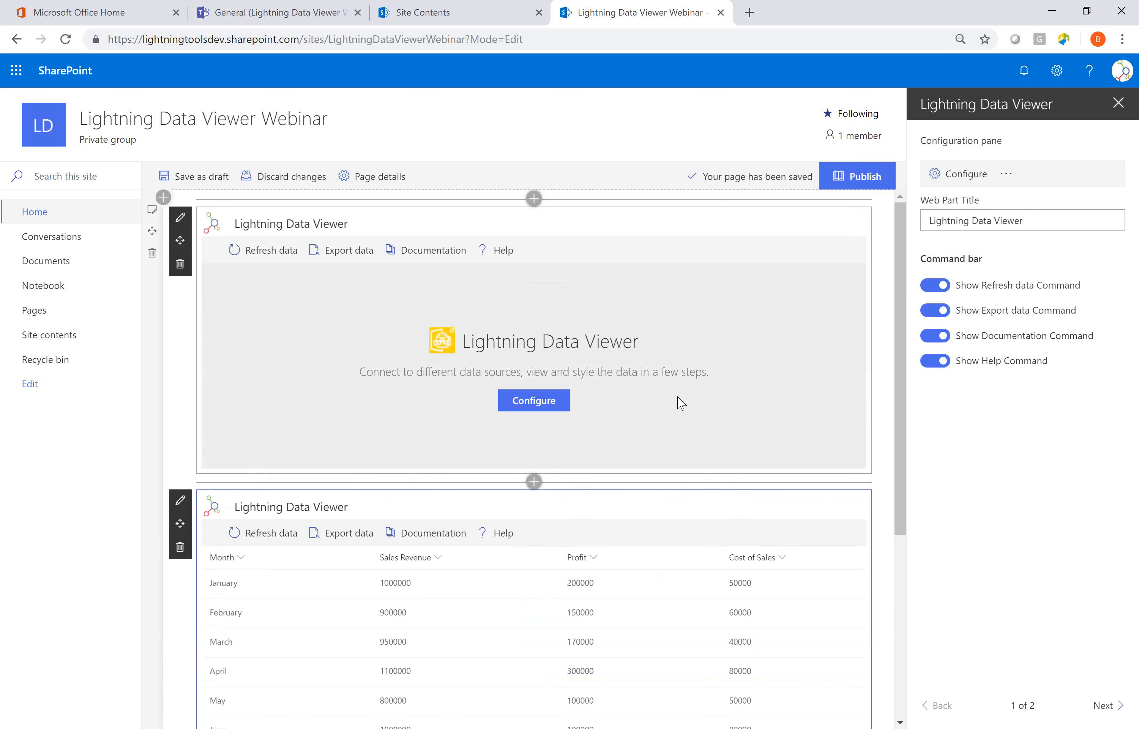
{"action": "left_click", "coordinate": [544, 409]}
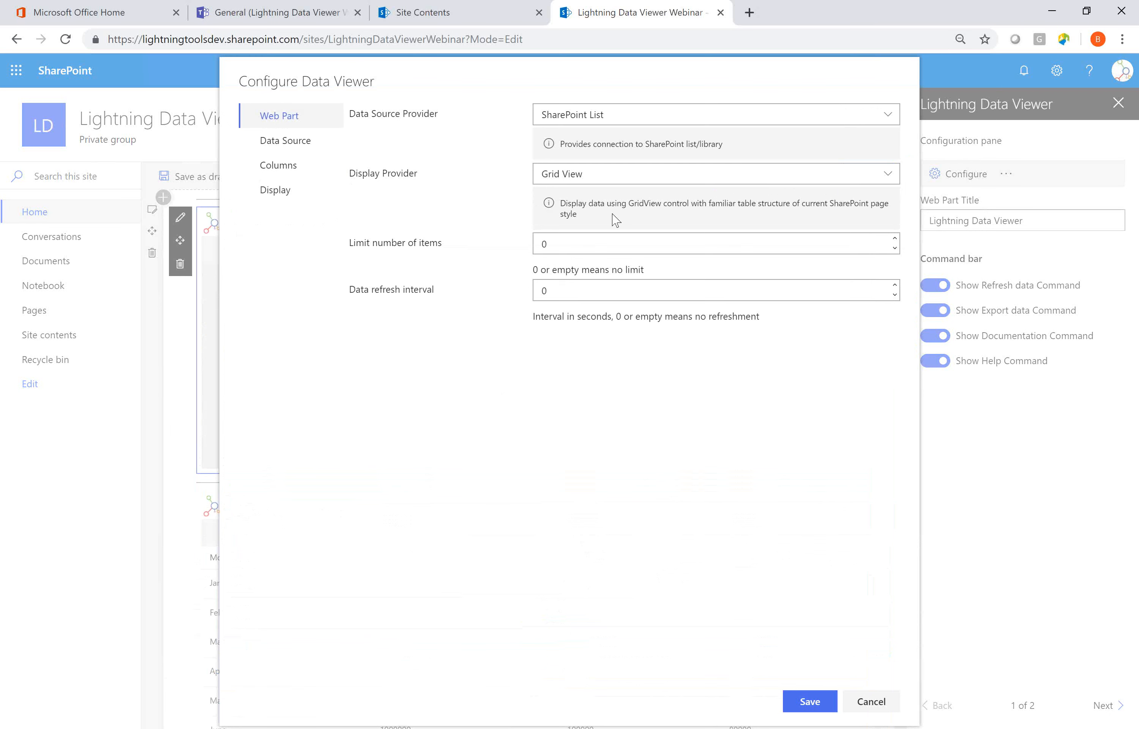
{"action": "left_click", "coordinate": [677, 175]}
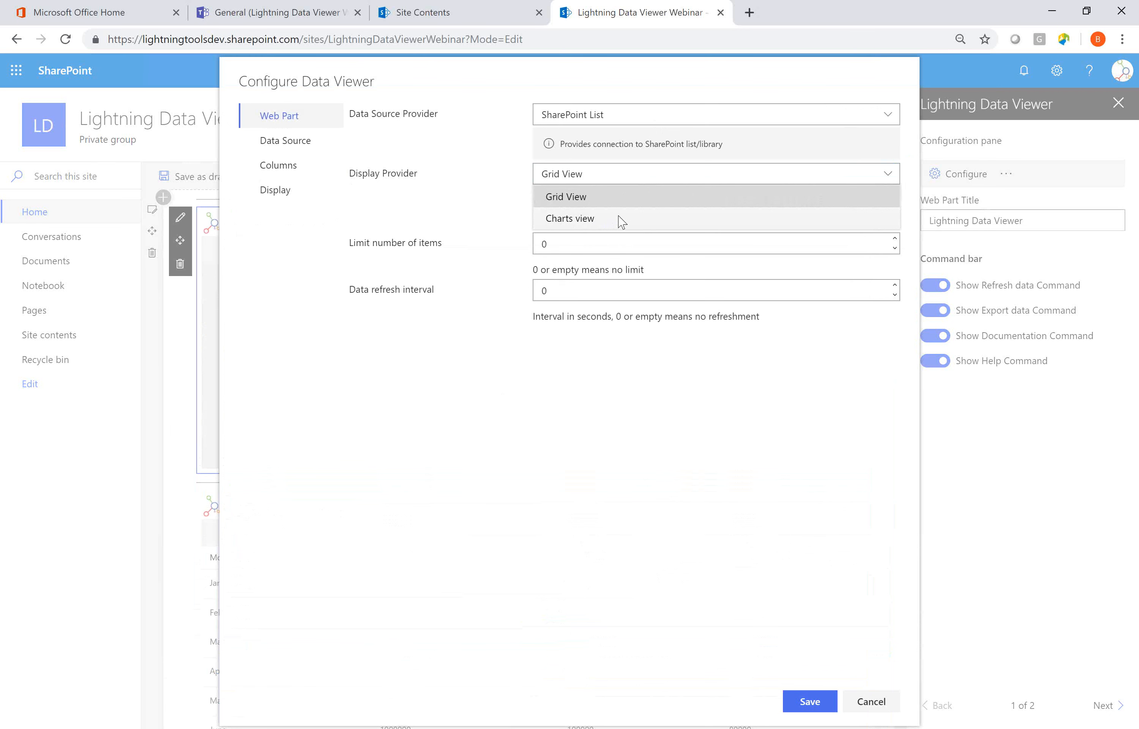
{"action": "left_click", "coordinate": [619, 219]}
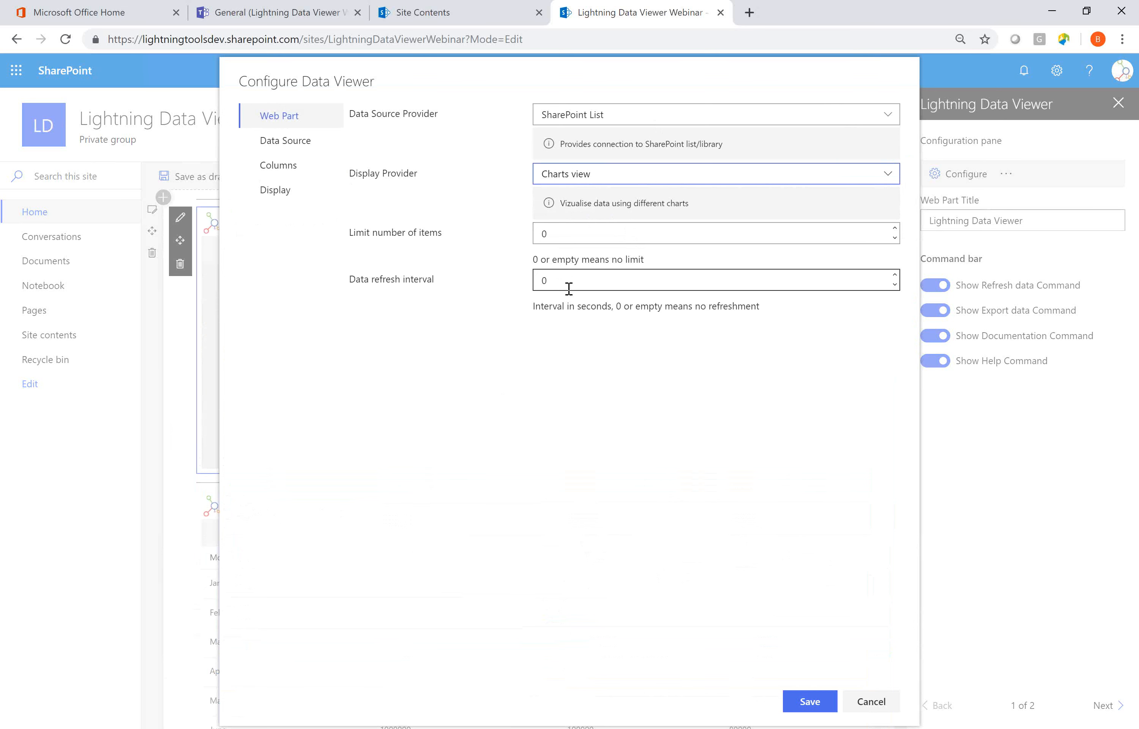
Select the Sales list of the Lightning Data Viewer Webinar site as the chart's data source.
{"action": "left_click", "coordinate": [322, 150]}
{"action": "left_click", "coordinate": [358, 157]}
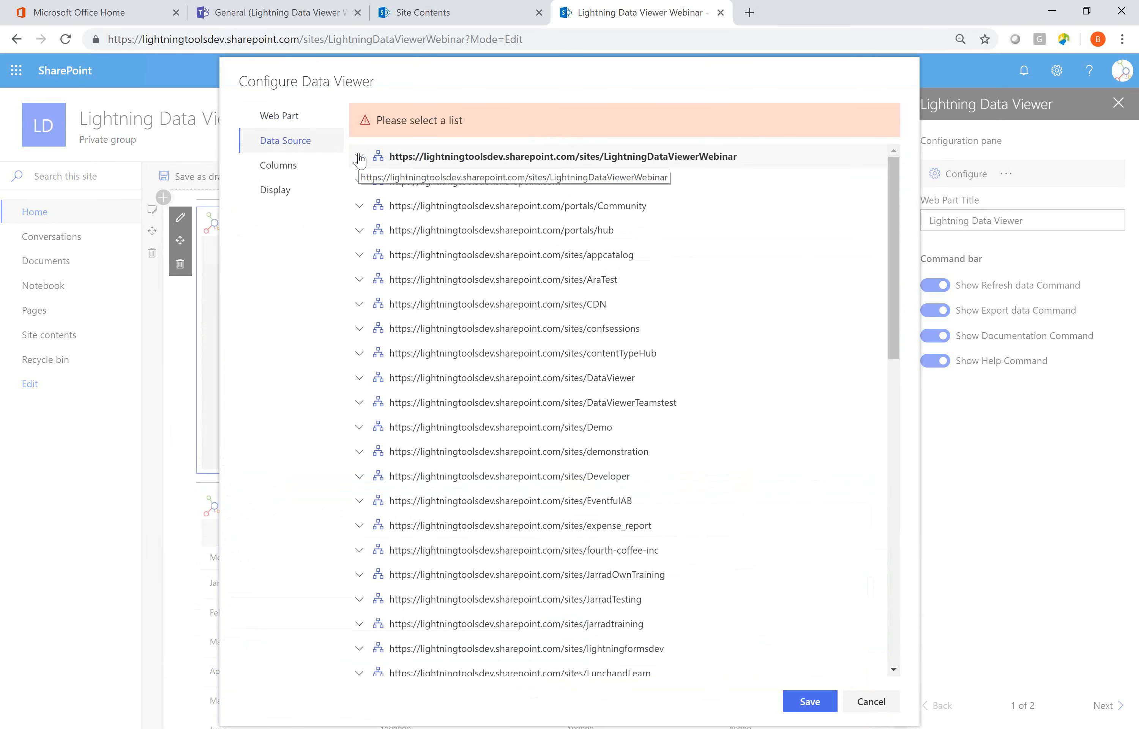
{"action": "left_click", "coordinate": [369, 181]}
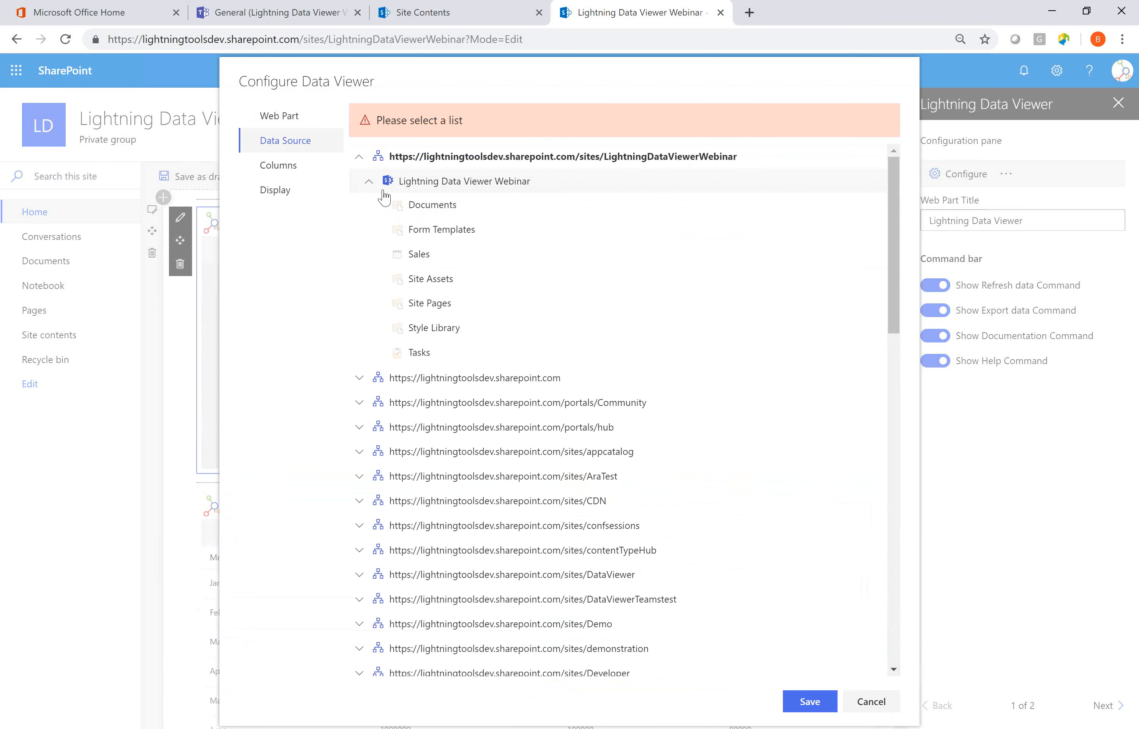
{"action": "left_click", "coordinate": [408, 254]}
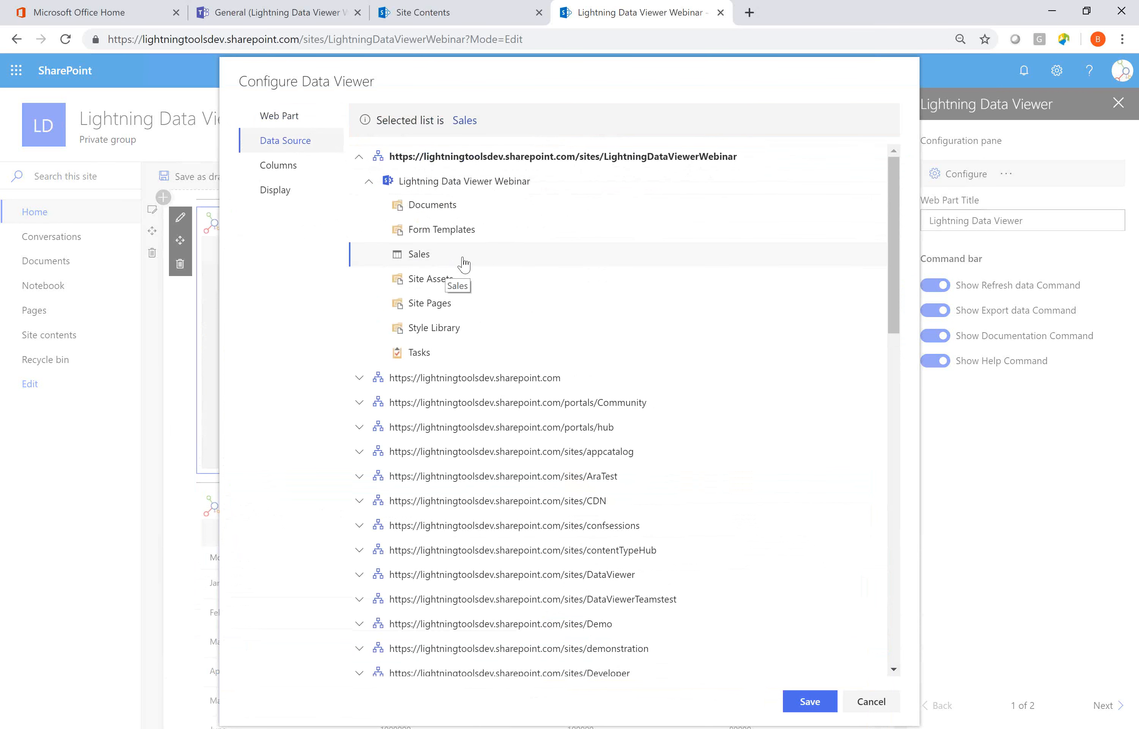
Include the Month, Sales Revenue, Profit and Cost of Sales columns in the chart and open its display settings.
{"action": "left_click", "coordinate": [296, 173]}
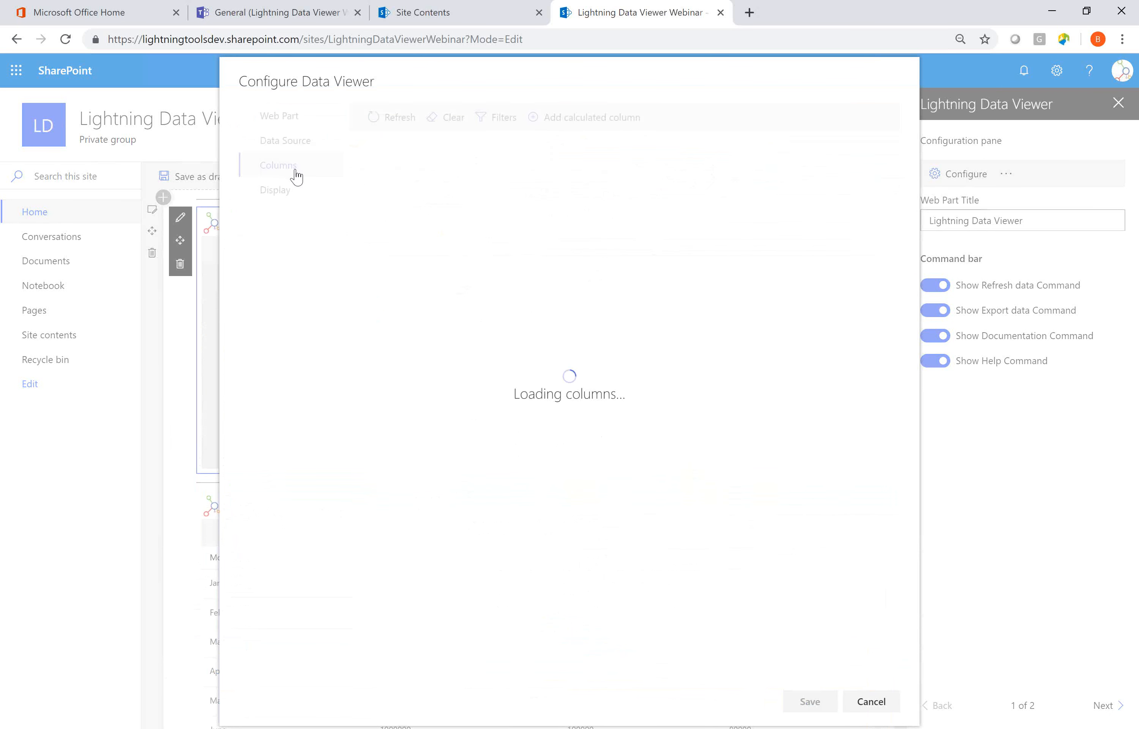
{"action": "left_click", "coordinate": [363, 210]}
{"action": "left_click", "coordinate": [364, 231]}
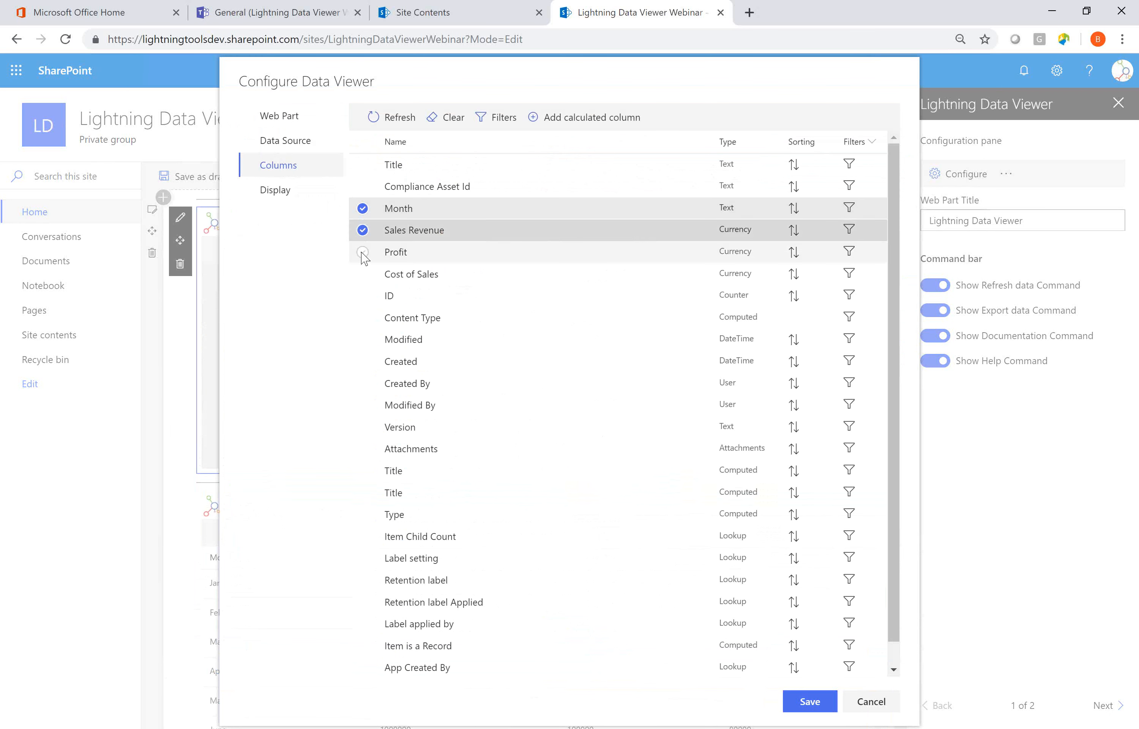
{"action": "left_click", "coordinate": [363, 253]}
{"action": "left_click", "coordinate": [363, 274]}
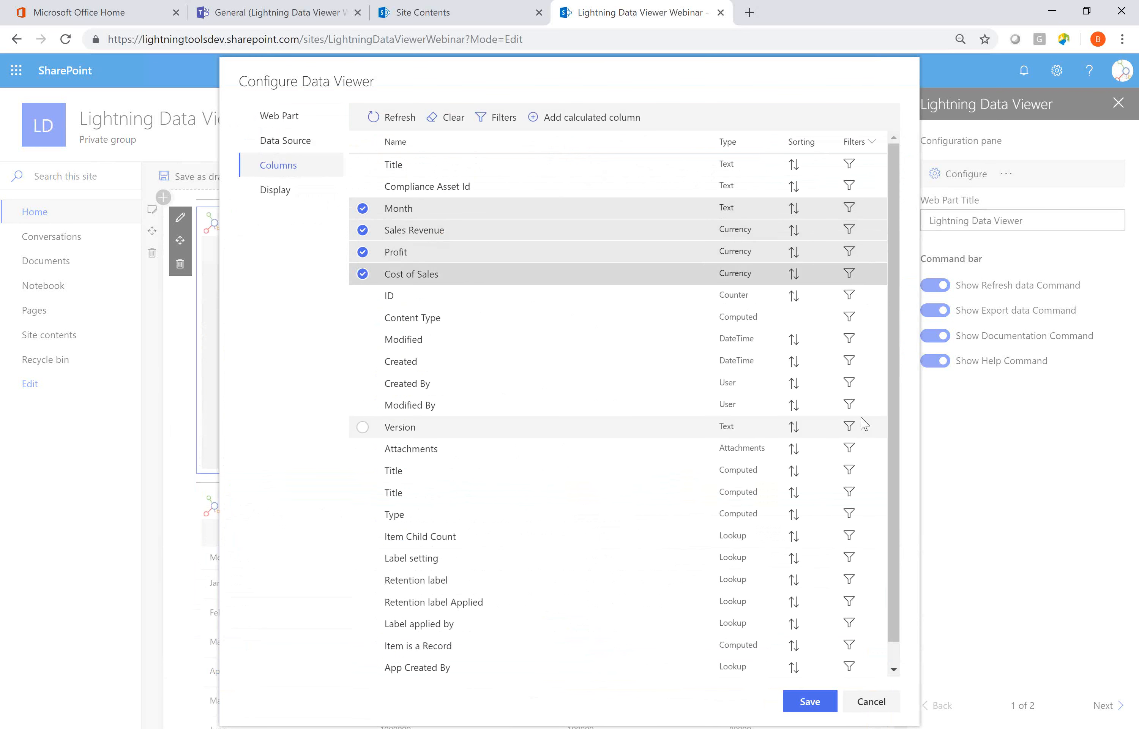
{"action": "left_click", "coordinate": [276, 196]}
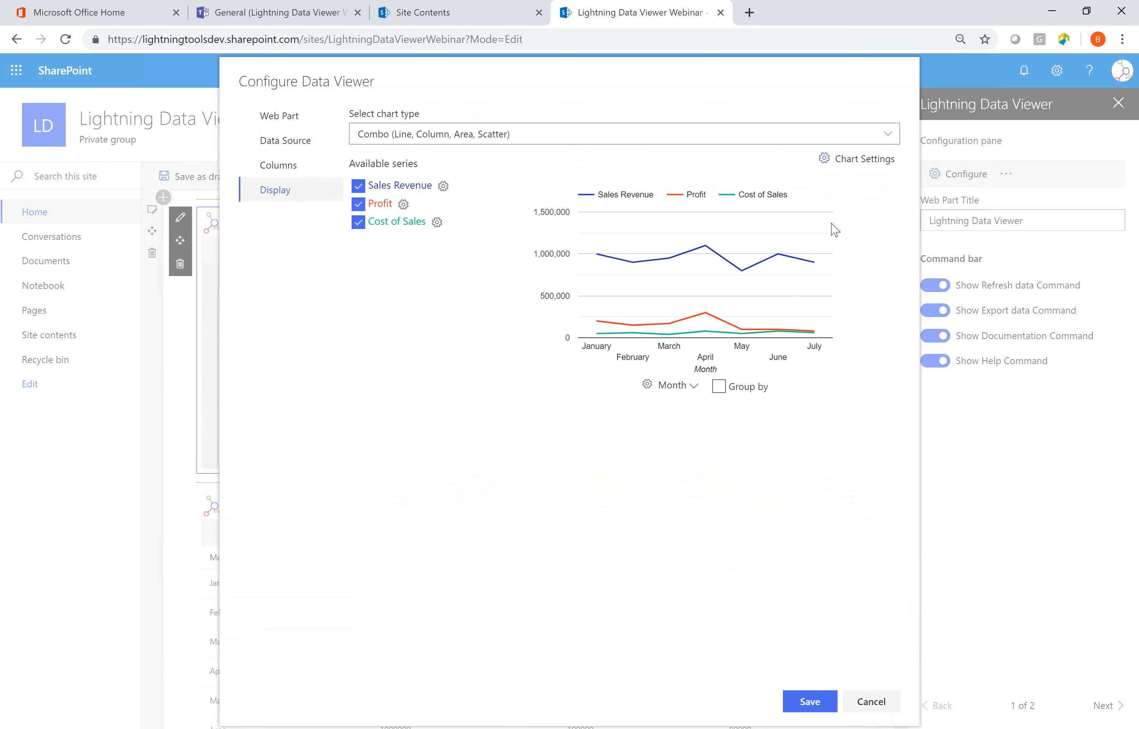
Try the Pie & Donut chart type, and return to the Combo chart with the Profit and Cost of Sales series enabled.
{"action": "left_click", "coordinate": [890, 137]}
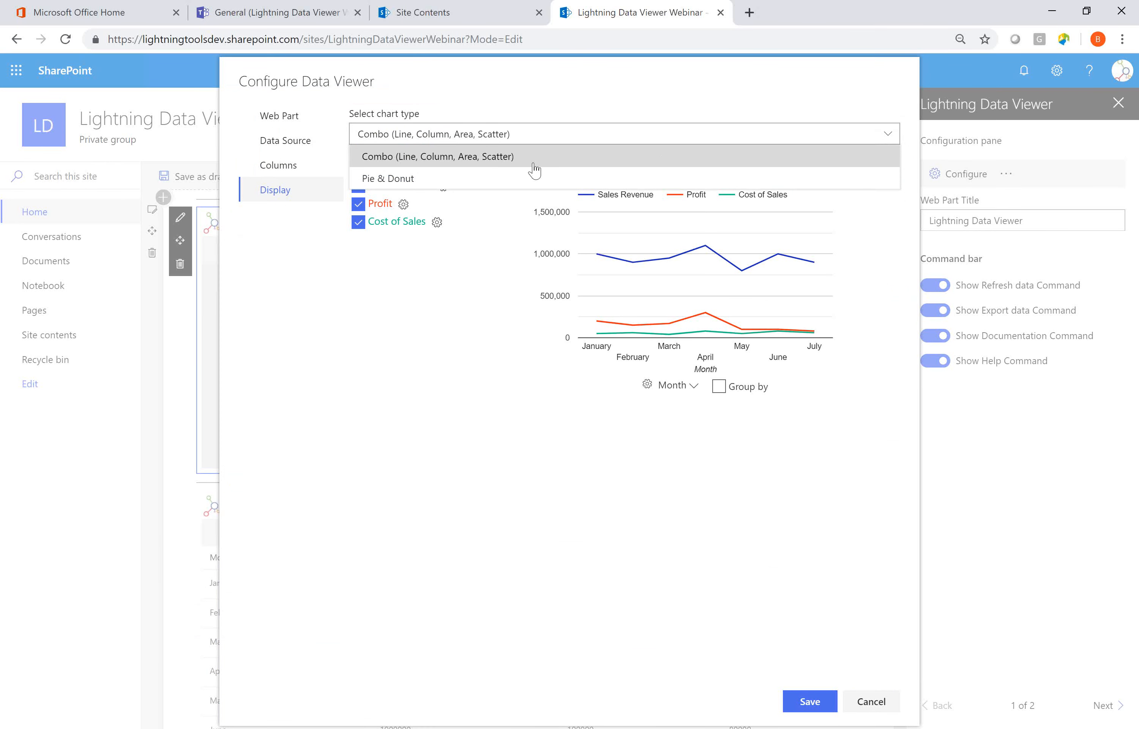
{"action": "left_click", "coordinate": [457, 178]}
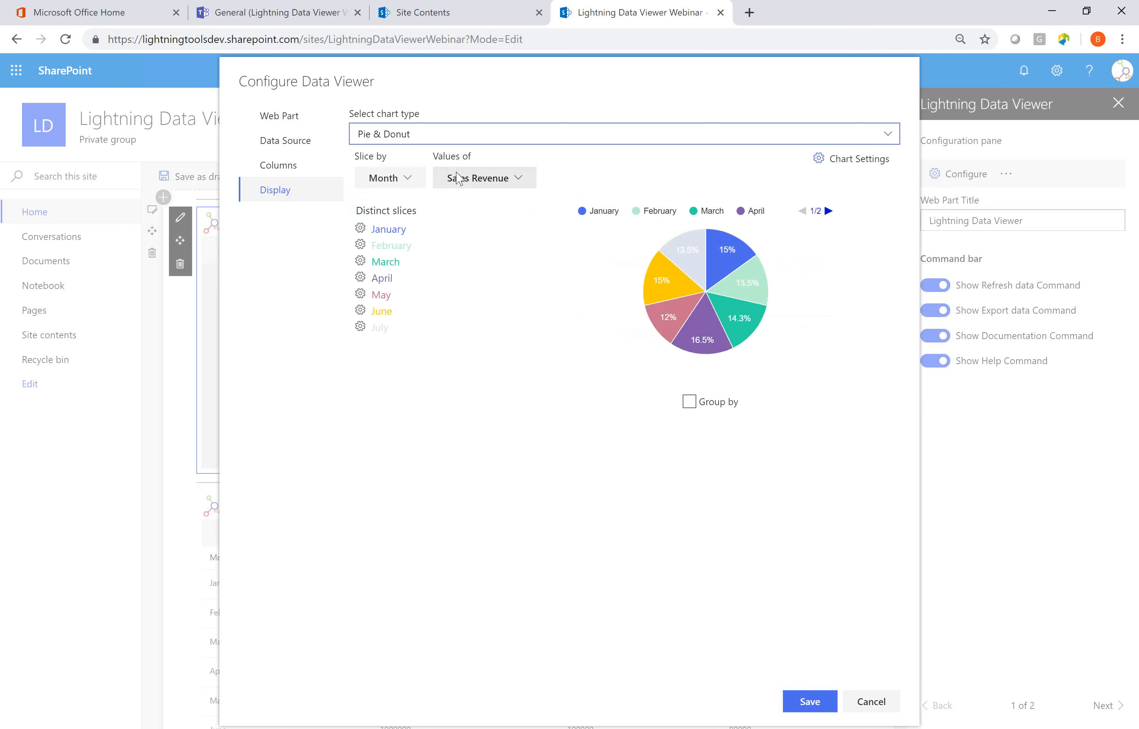
{"action": "left_click", "coordinate": [838, 129]}
{"action": "left_click", "coordinate": [778, 158]}
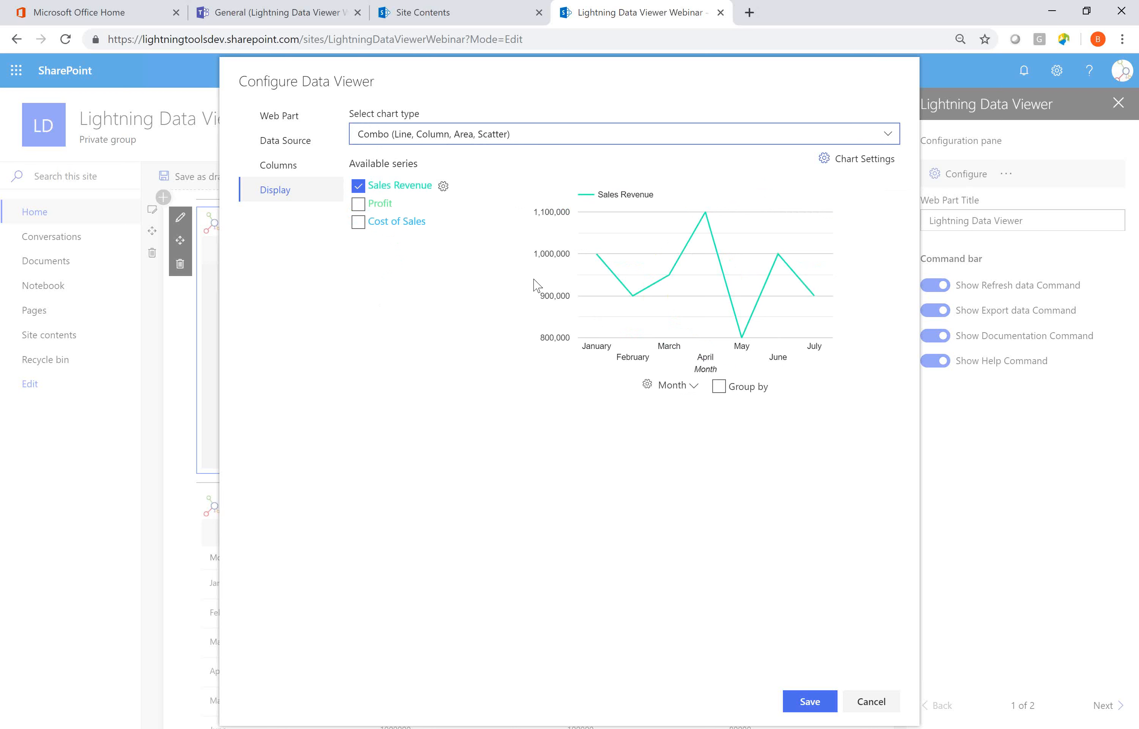
{"action": "left_click", "coordinate": [358, 203]}
{"action": "left_click", "coordinate": [356, 222]}
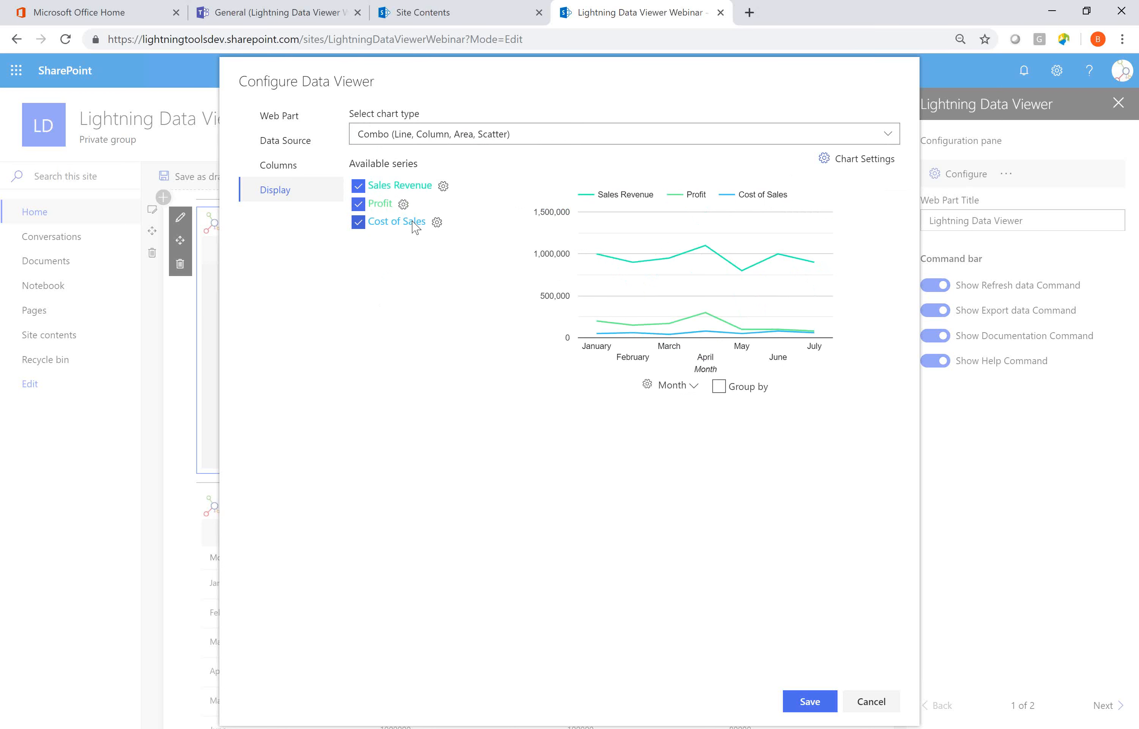
Set the Sales Revenue series to the Column type with a custom blue color, hex 0b25e7.
{"action": "left_click", "coordinate": [444, 186]}
{"action": "left_click", "coordinate": [654, 327]}
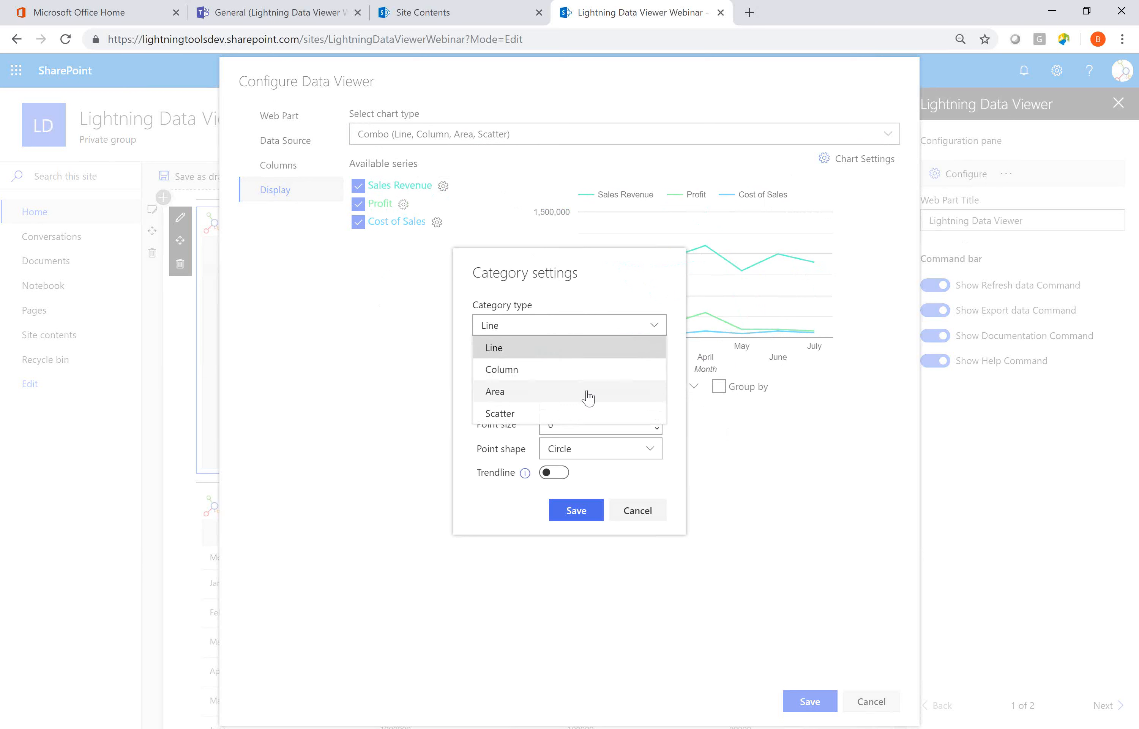
{"action": "left_click", "coordinate": [551, 370]}
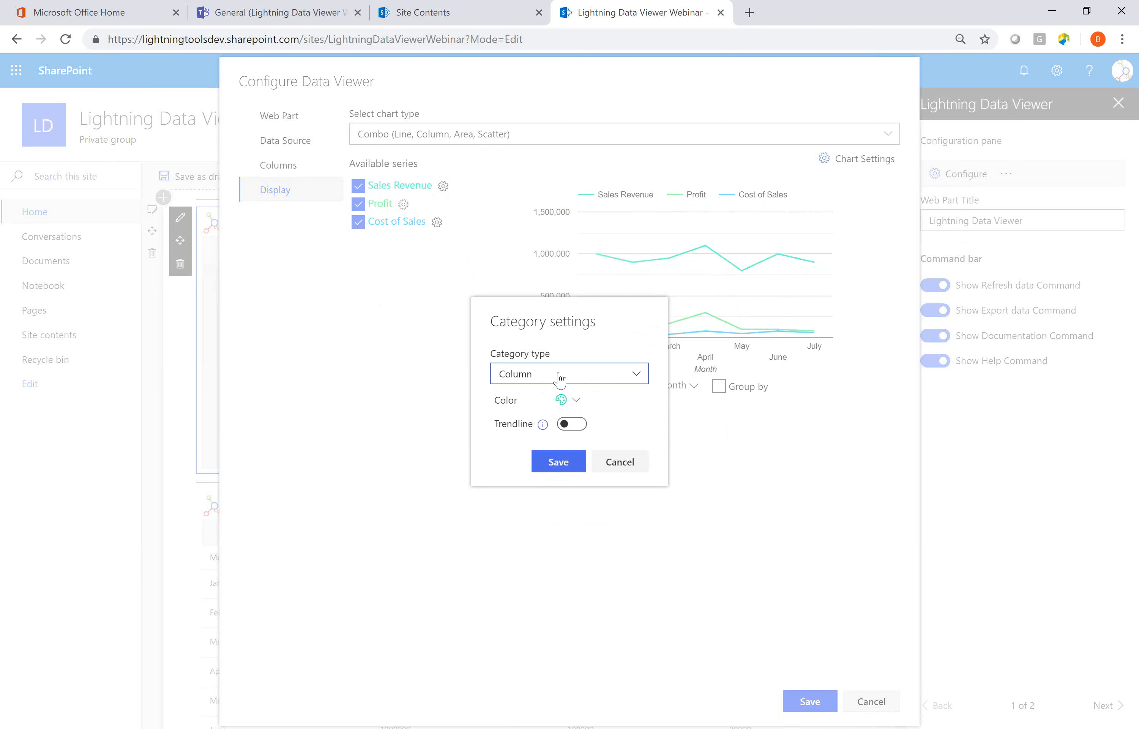
{"action": "left_click", "coordinate": [579, 401]}
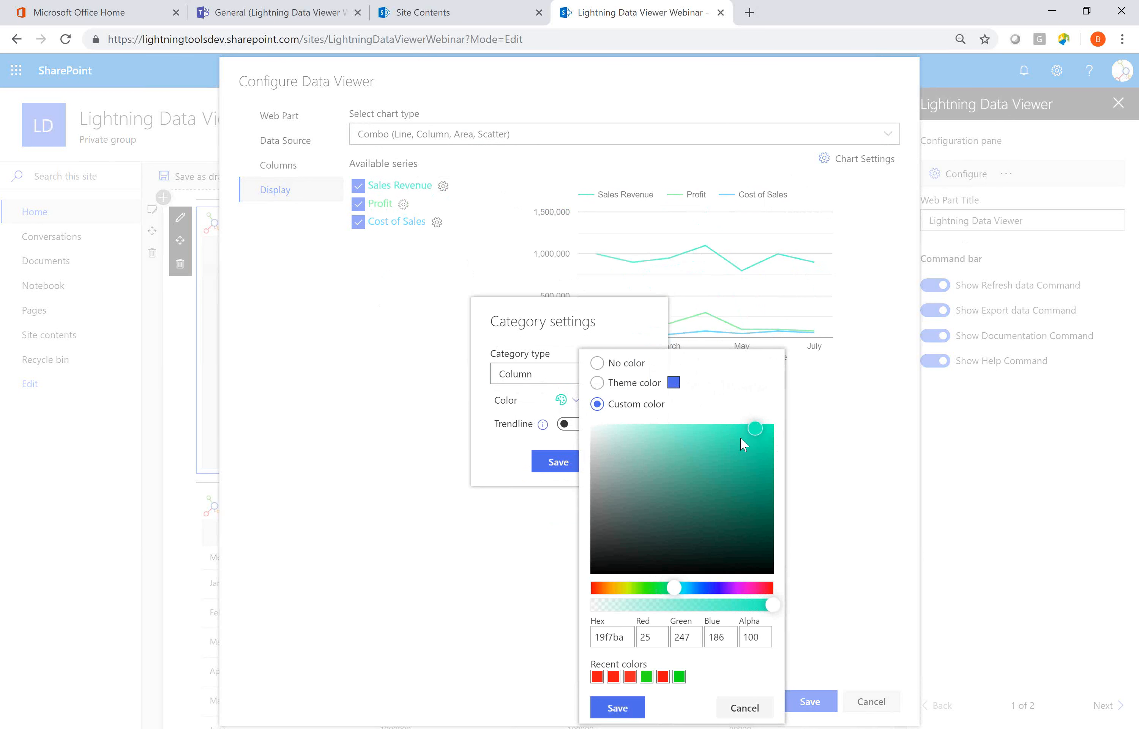
{"action": "left_click", "coordinate": [717, 588]}
{"action": "left_click_drag", "start_coordinate": [716, 588], "coordinate": [709, 587]}
{"action": "left_click", "coordinate": [765, 437]}
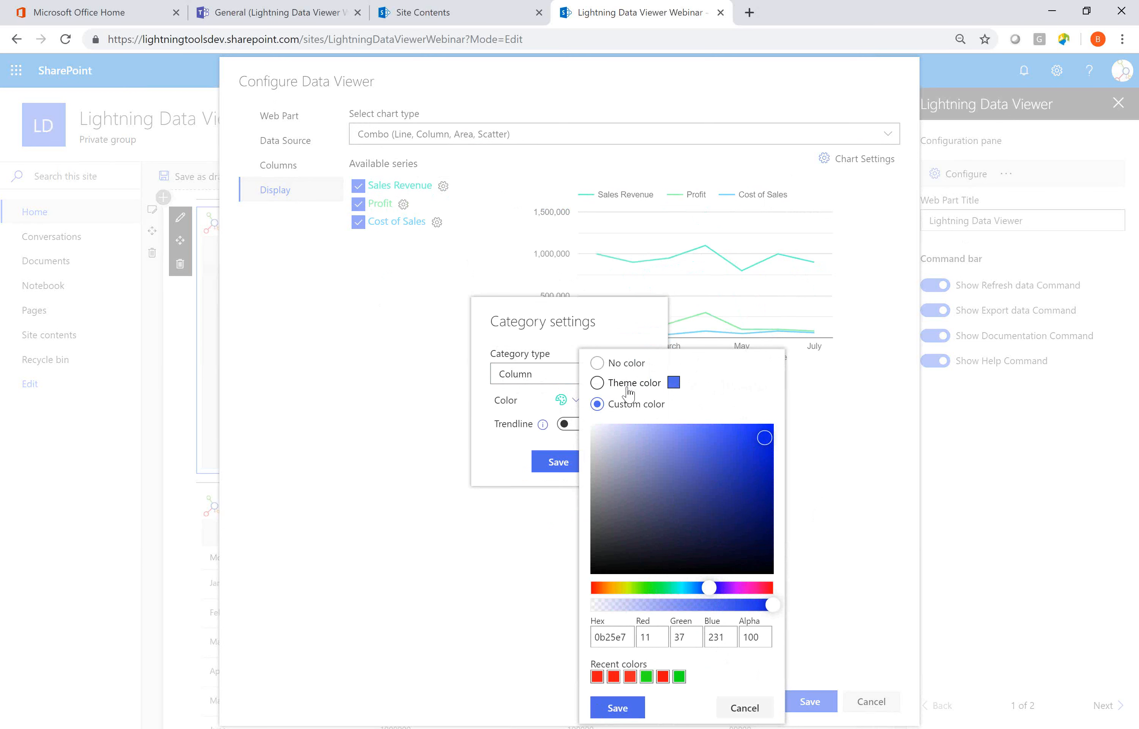
{"action": "left_click", "coordinate": [621, 708]}
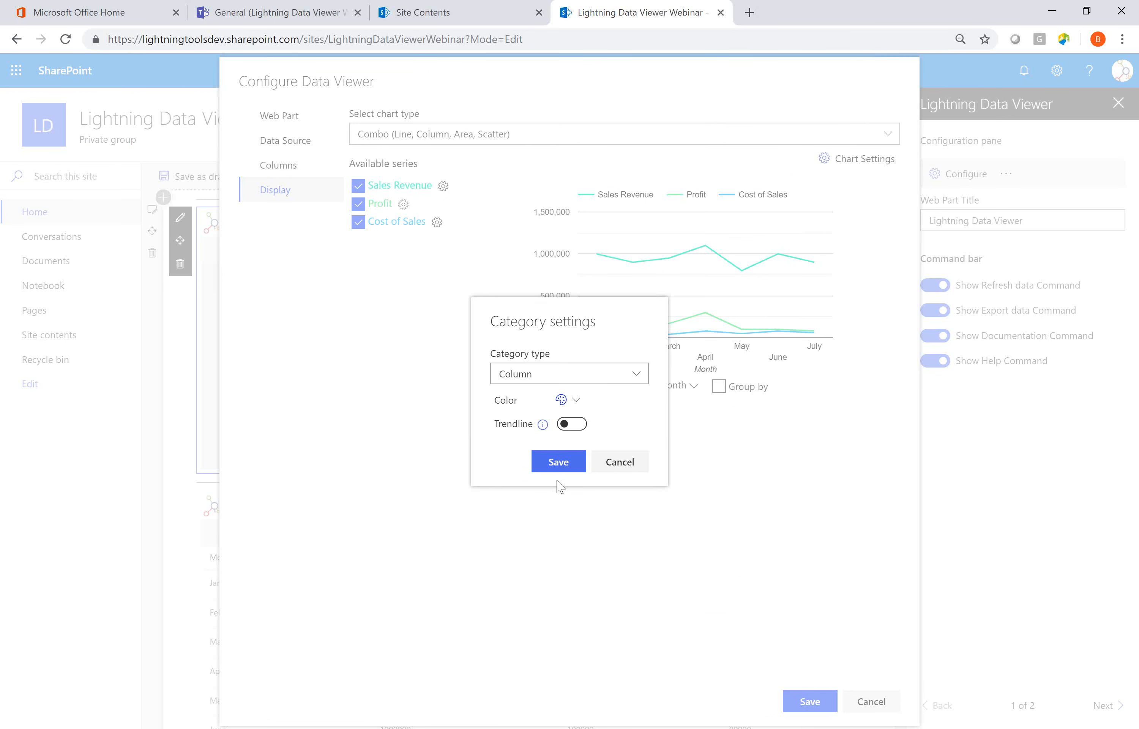
{"action": "left_click", "coordinate": [563, 465]}
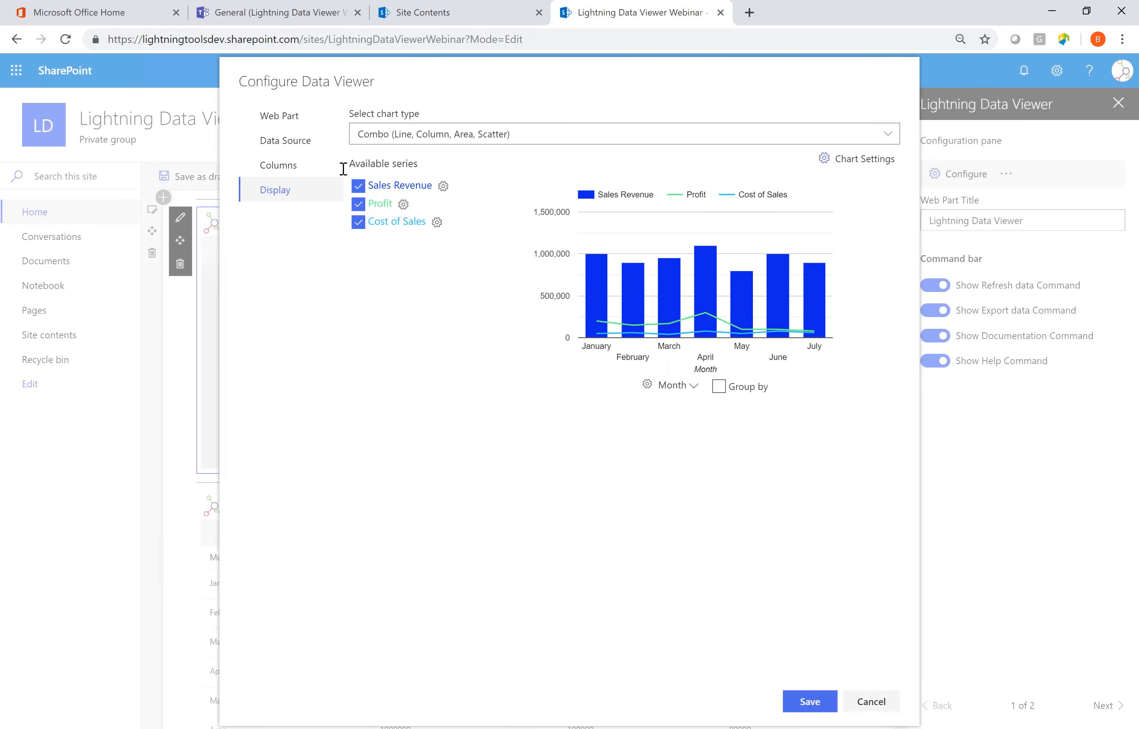
Give the Profit line series a custom green color, hex 27d756, with line width 1 and the Circle point shape.
{"action": "left_click", "coordinate": [403, 206]}
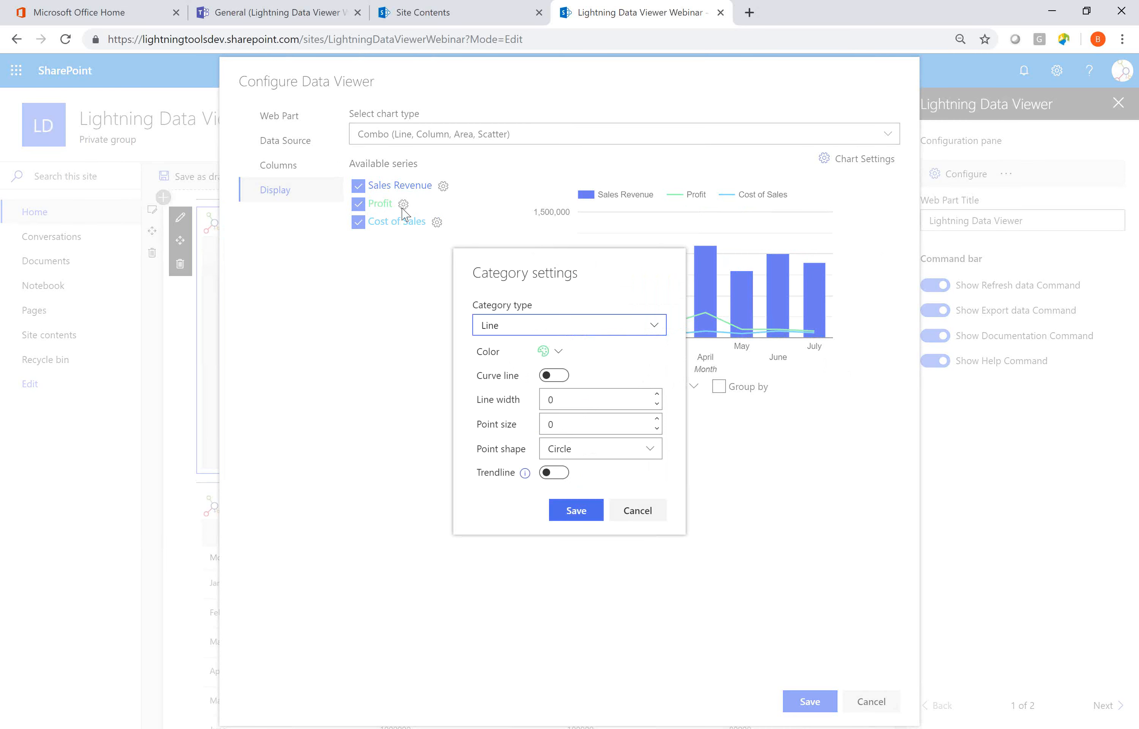
{"action": "left_click", "coordinate": [554, 352]}
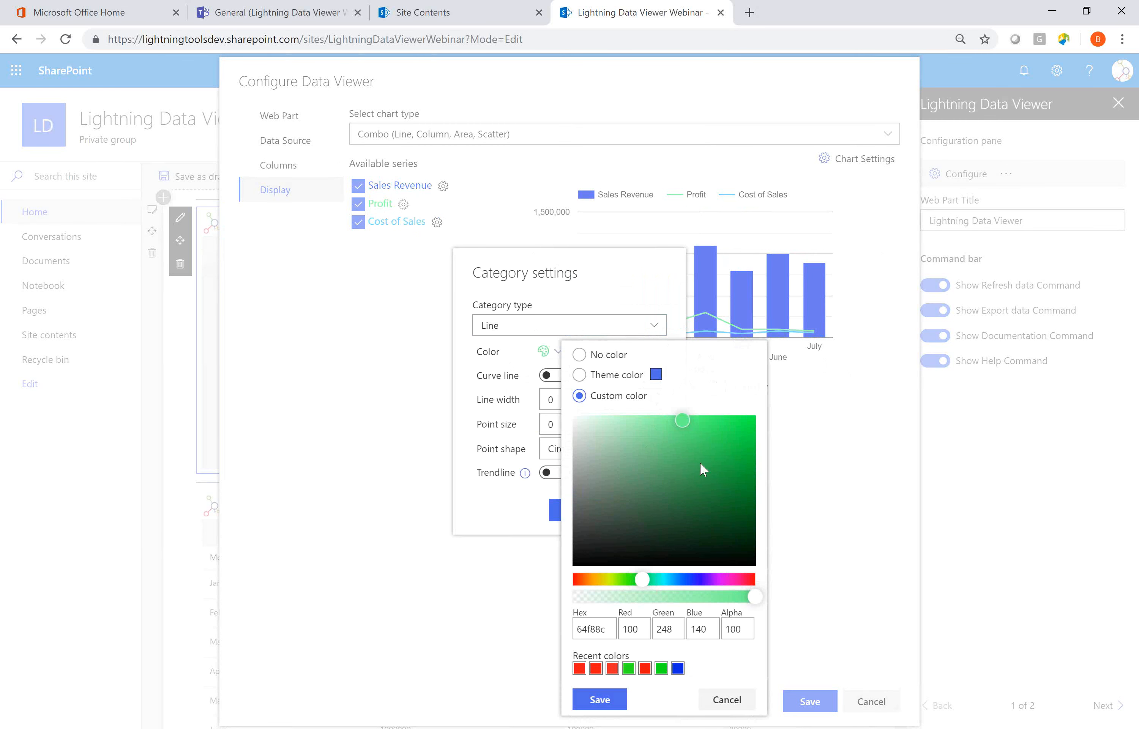
{"action": "left_click", "coordinate": [723, 439]}
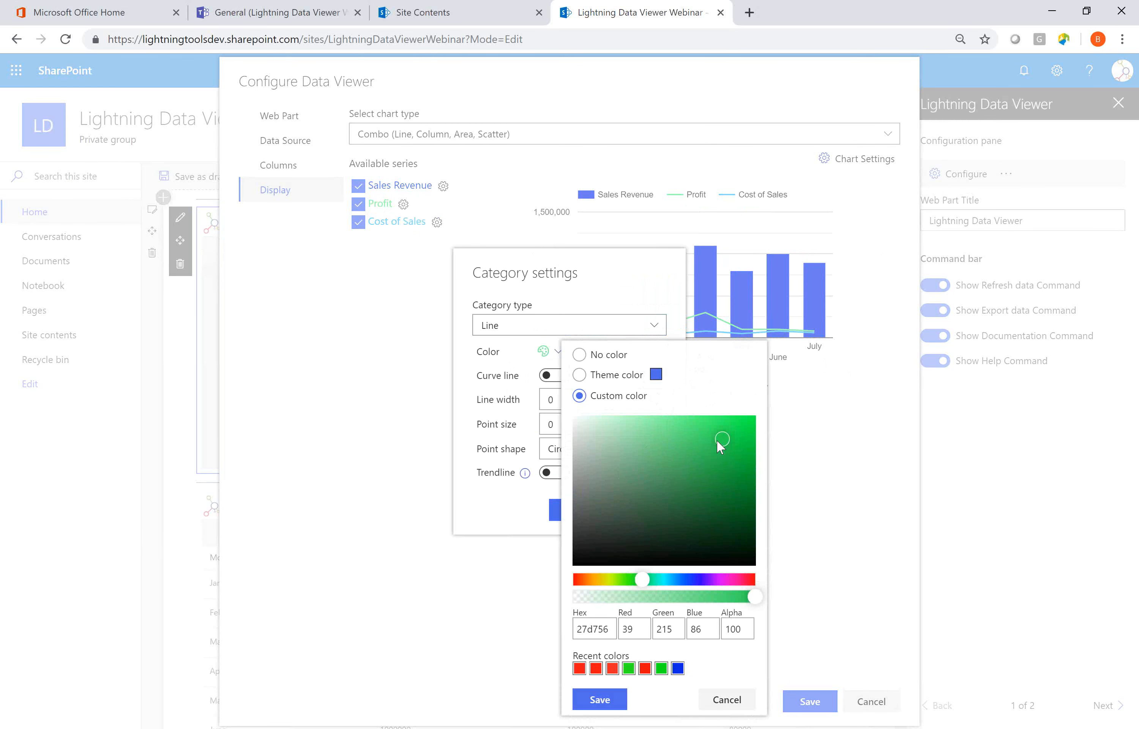
{"action": "left_click", "coordinate": [586, 701]}
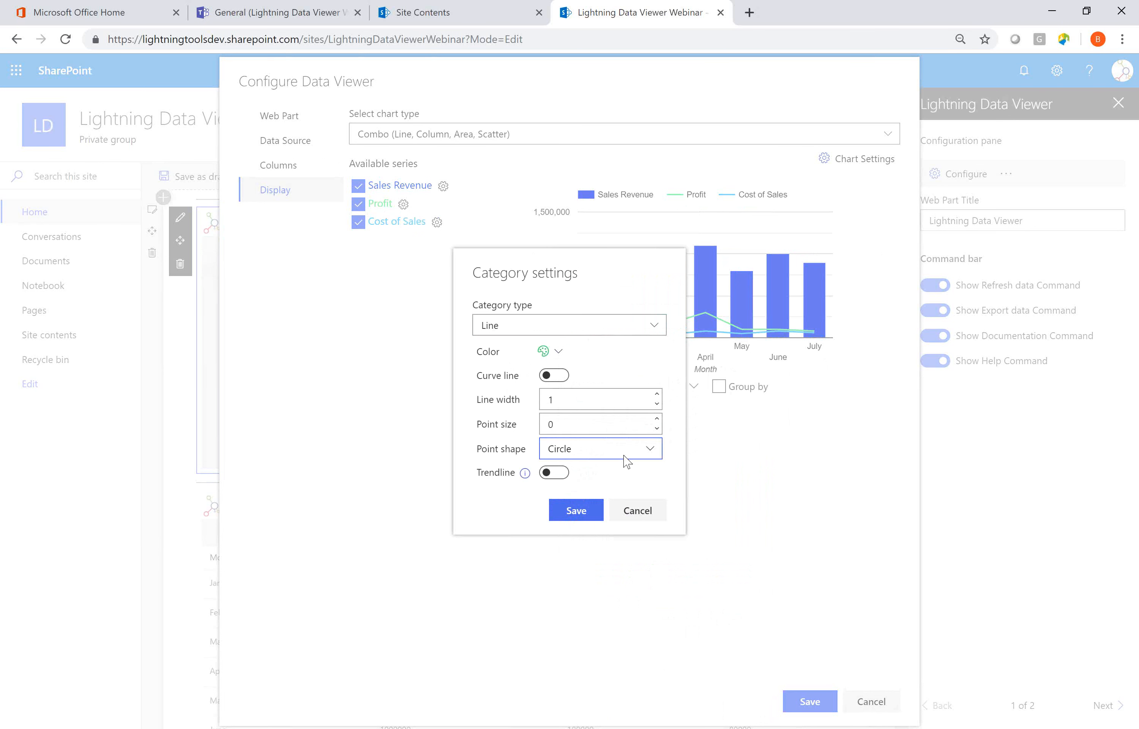
{"action": "left_click", "coordinate": [644, 450]}
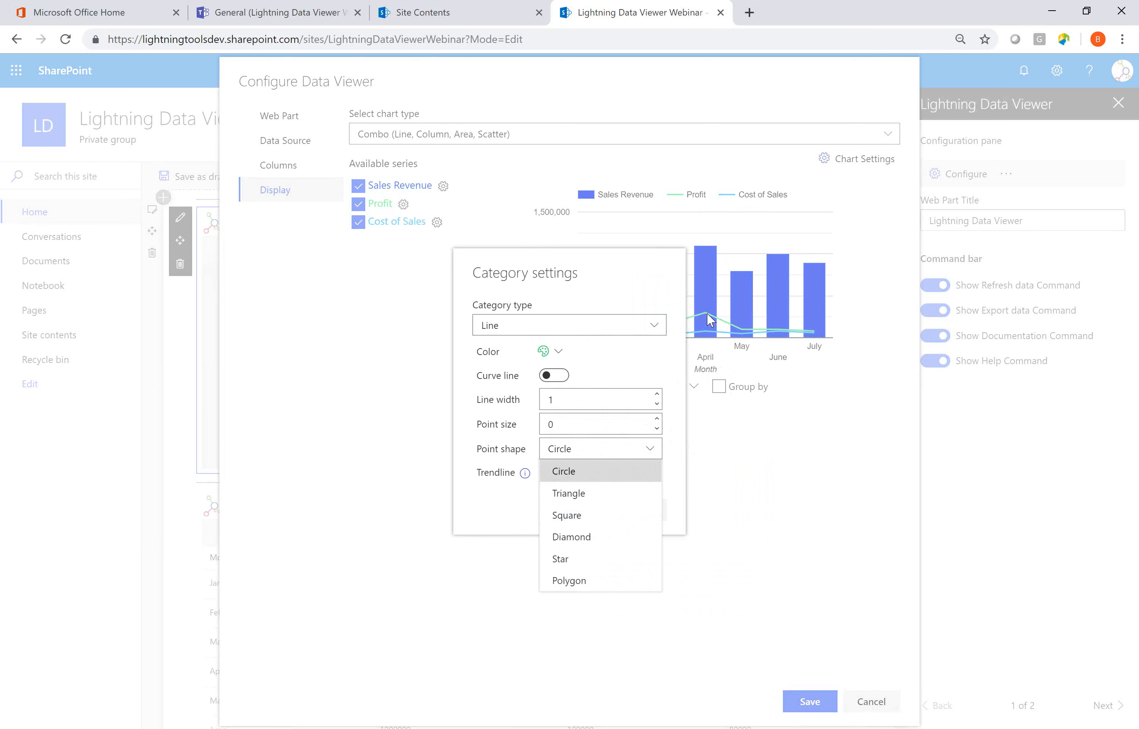
{"action": "left_click", "coordinate": [657, 361]}
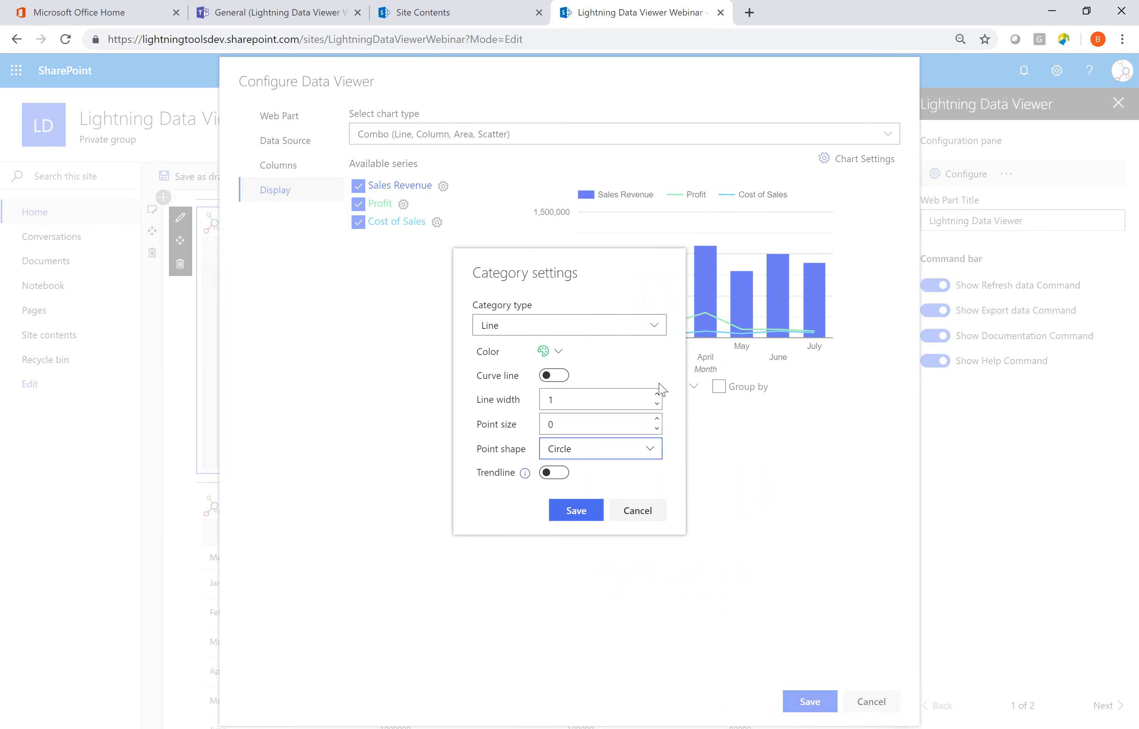
{"action": "left_click", "coordinate": [576, 510]}
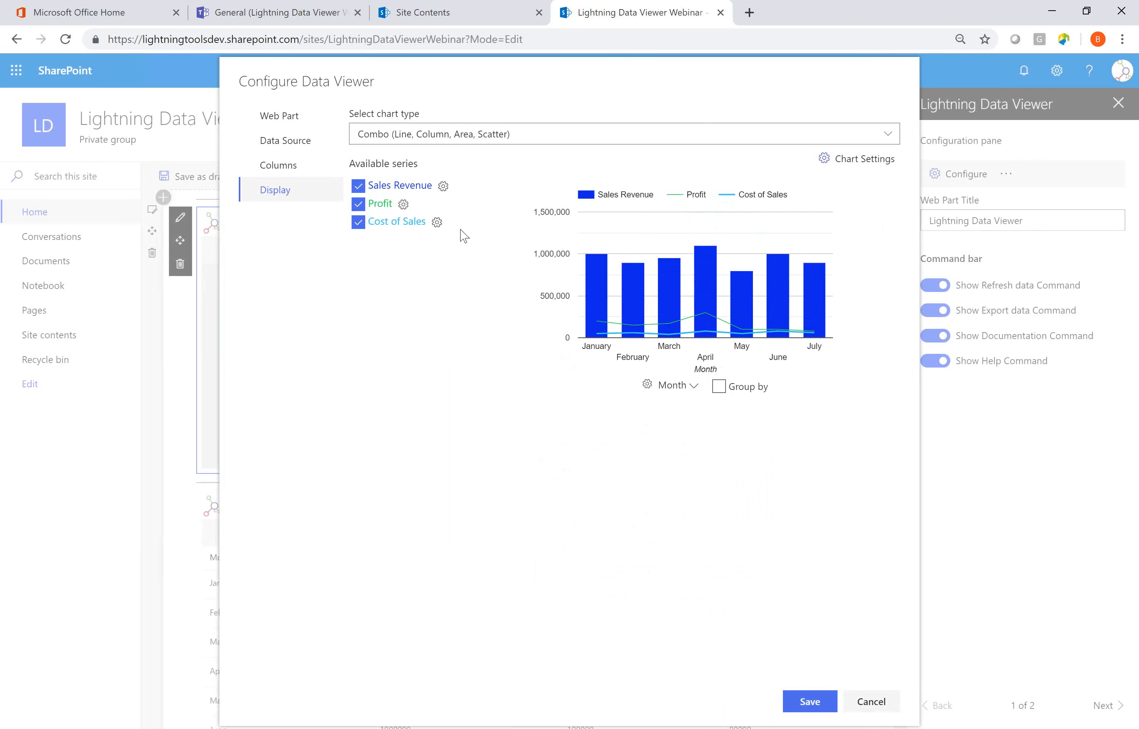
Set the Cost of Sales series to the Area type with a custom red color, hex e73a1a.
{"action": "left_click", "coordinate": [435, 222]}
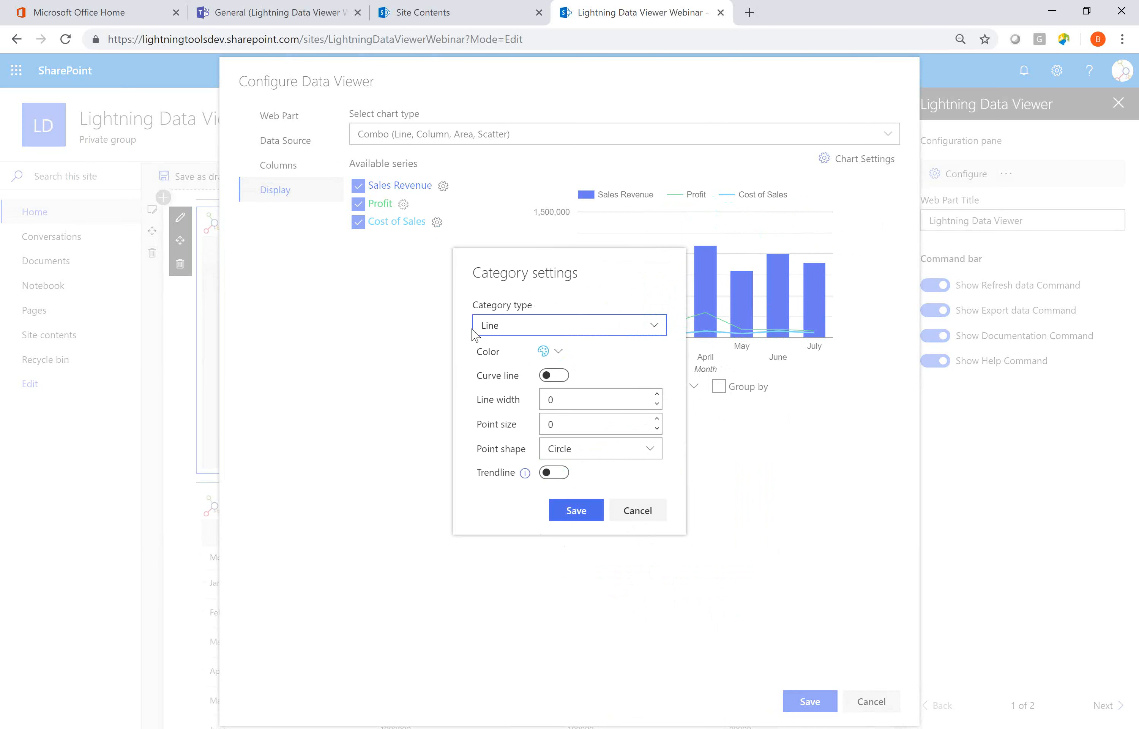
{"action": "left_click", "coordinate": [567, 326]}
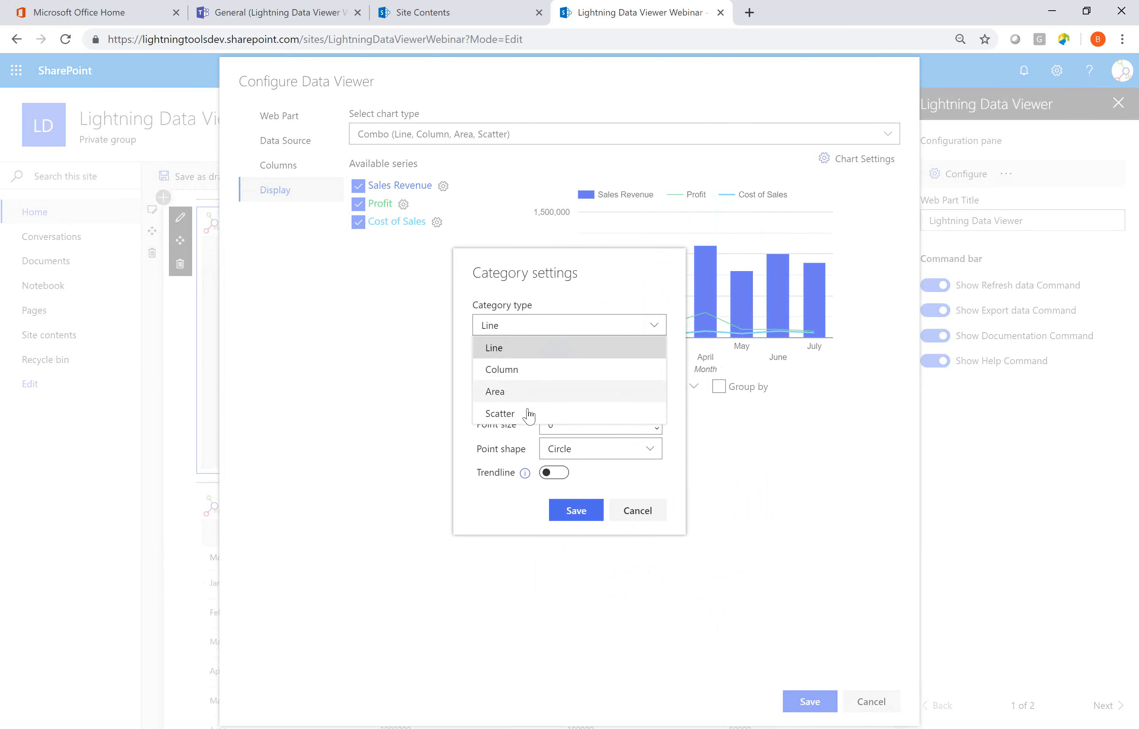
{"action": "left_click", "coordinate": [524, 392]}
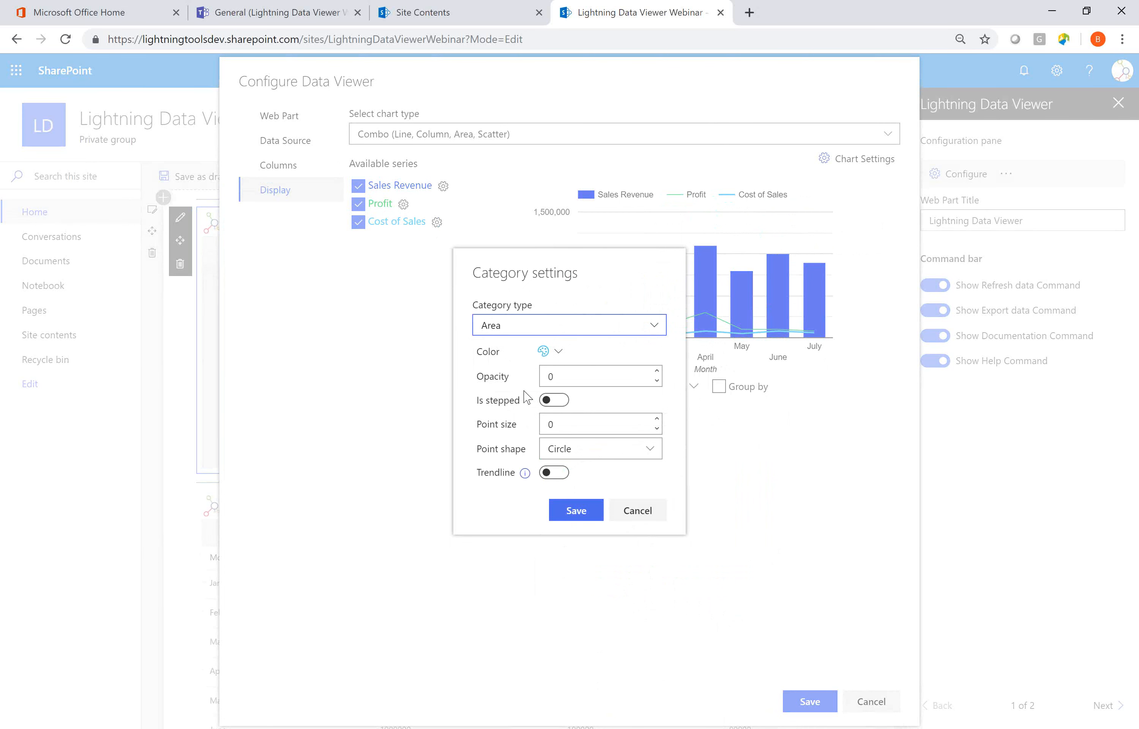
{"action": "left_click", "coordinate": [558, 353]}
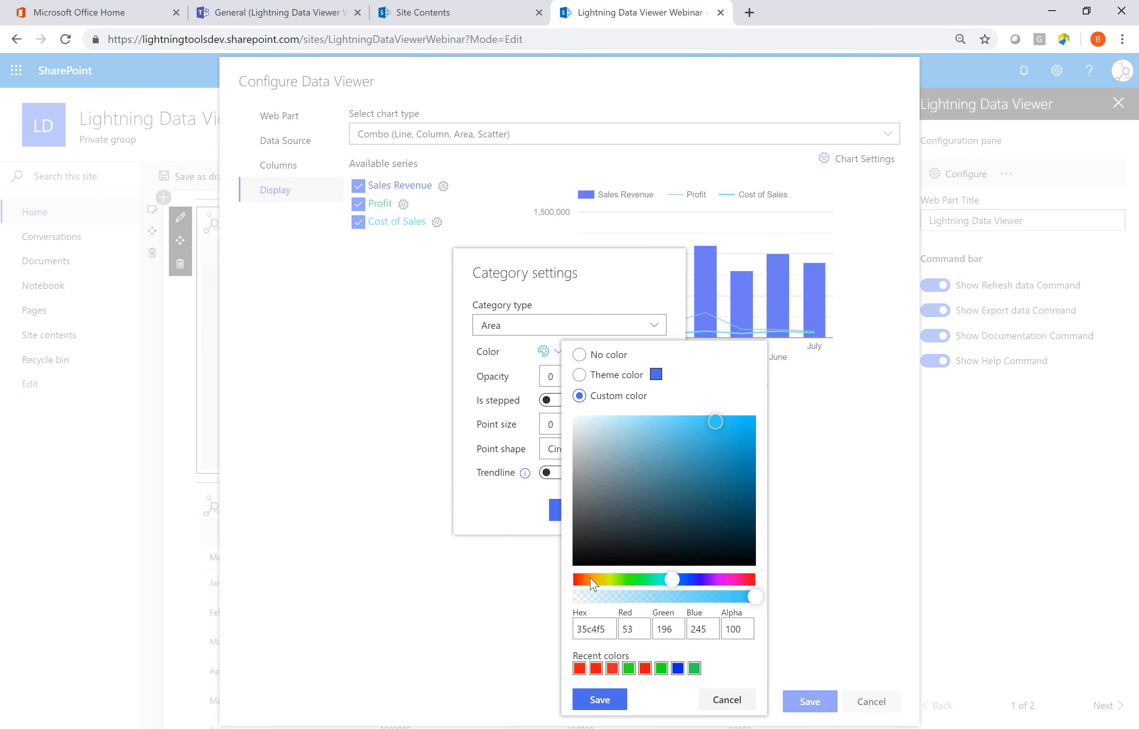
{"action": "left_click", "coordinate": [578, 581]}
{"action": "left_click", "coordinate": [735, 429]}
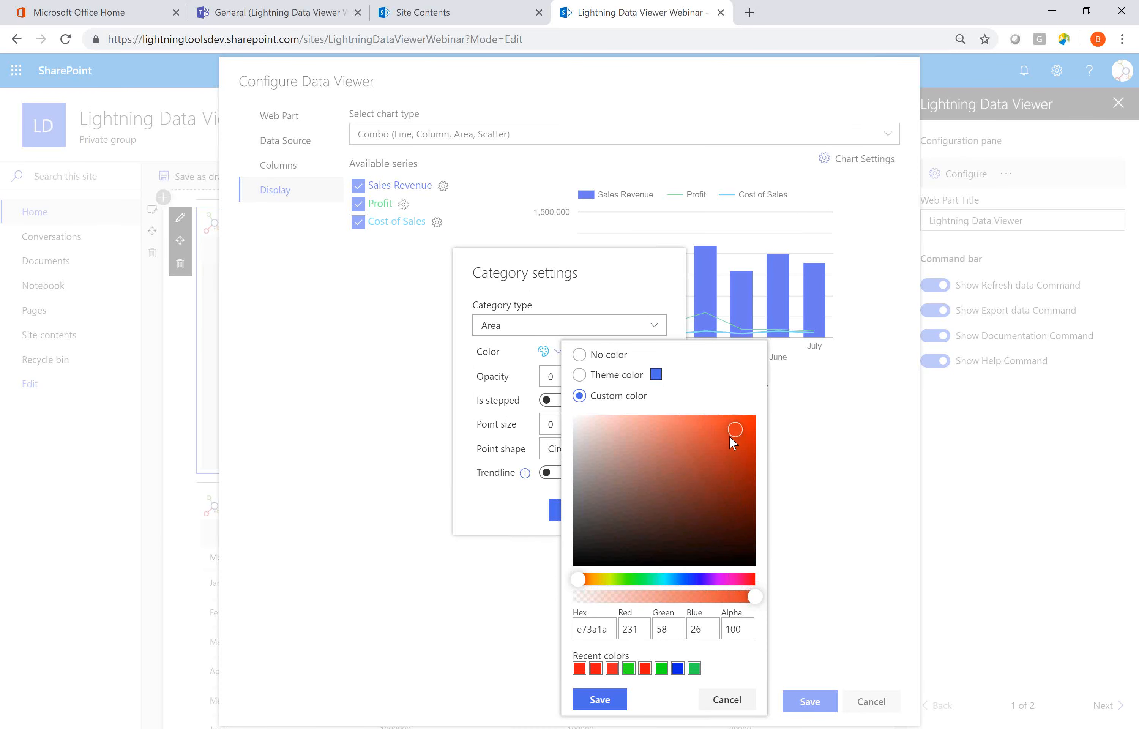
{"action": "left_click", "coordinate": [599, 699]}
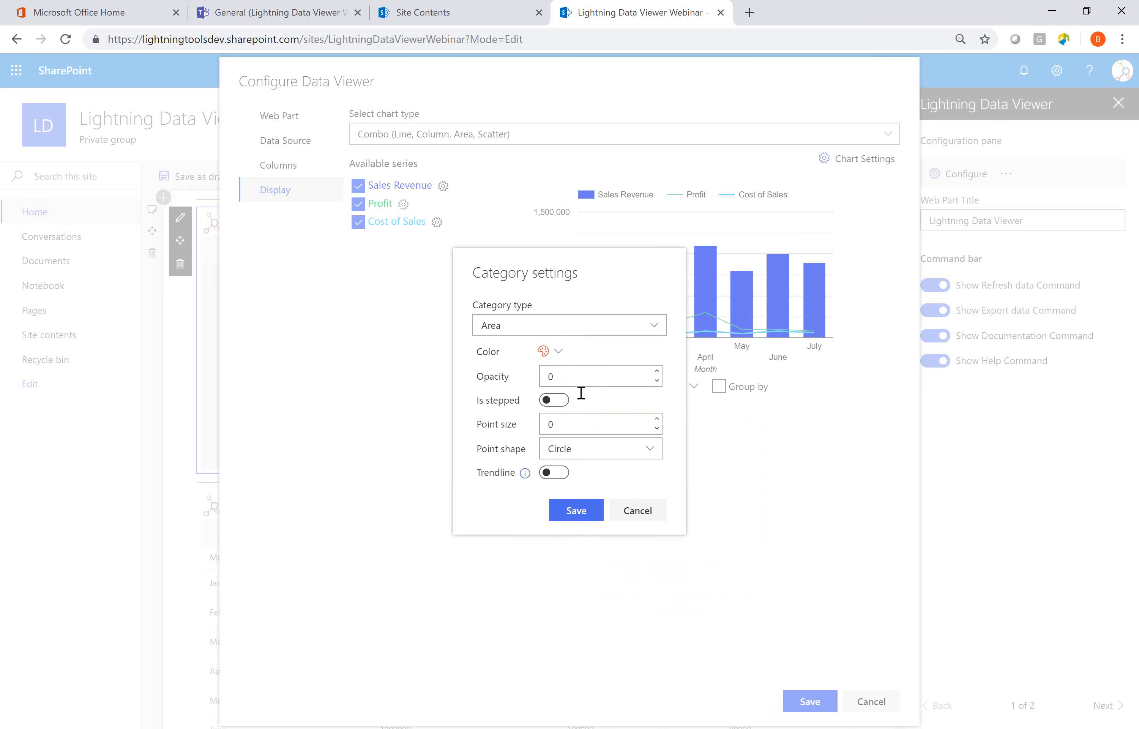
{"action": "left_click", "coordinate": [577, 512]}
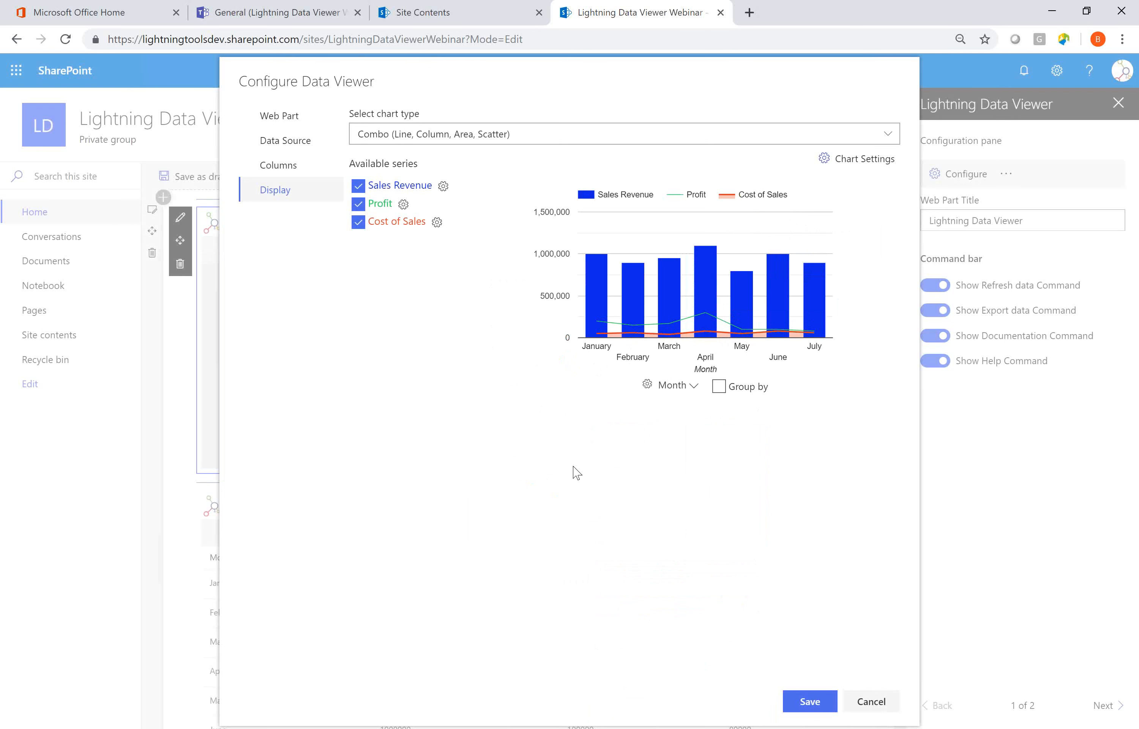
Review the overall chart settings with the title left blank, and save the chart's data viewer configuration.
{"action": "left_click", "coordinate": [874, 163]}
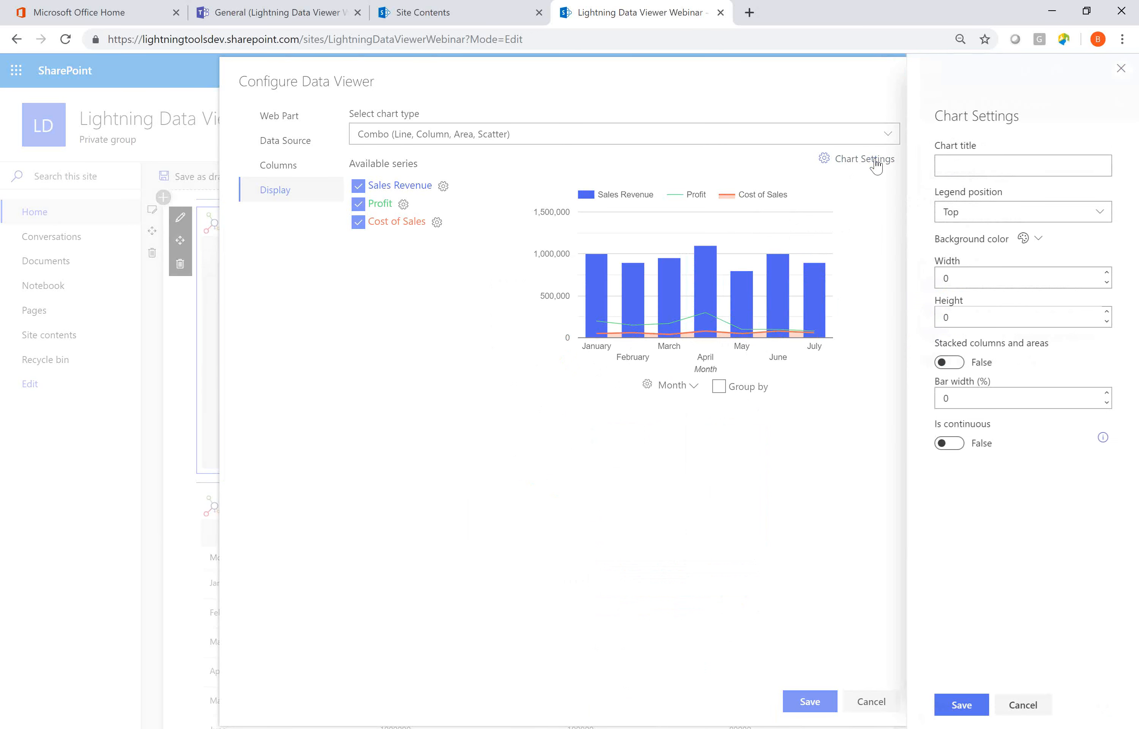
{"action": "left_click", "coordinate": [964, 162]}
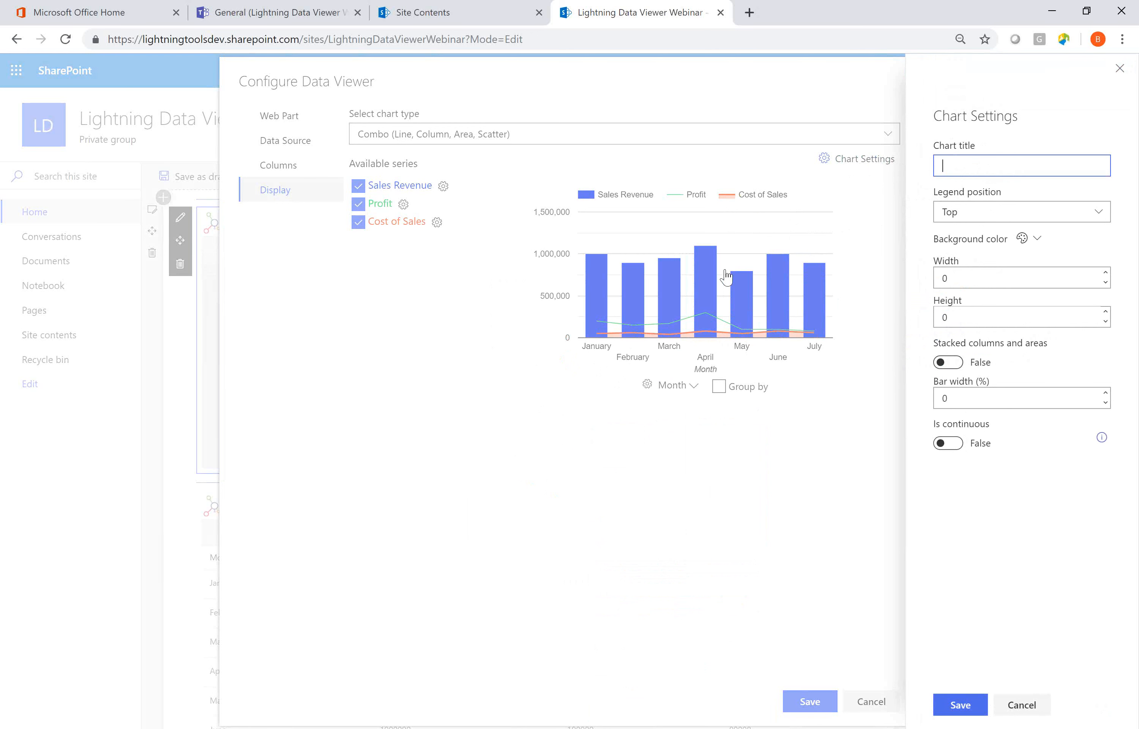
{"action": "left_click", "coordinate": [960, 704]}
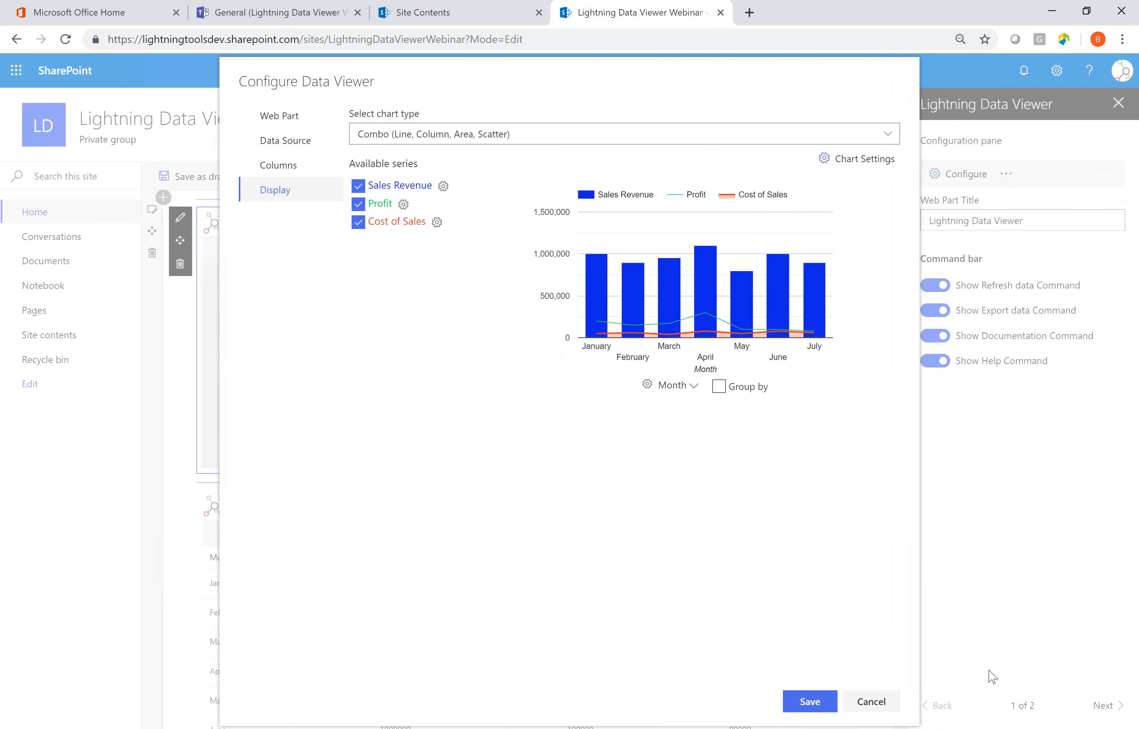
{"action": "left_click", "coordinate": [829, 706]}
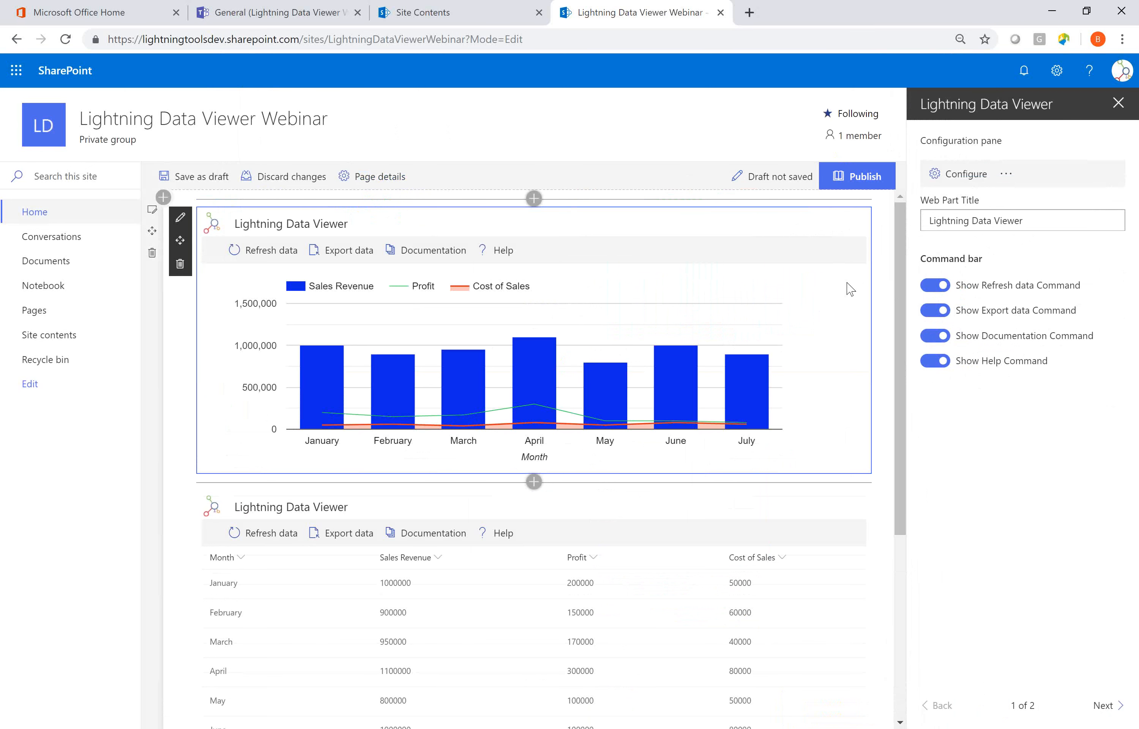
Hide the Refresh data, Export data, Documentation and Help commands of the chart web part and publish the page.
{"action": "left_click", "coordinate": [932, 286]}
{"action": "left_click", "coordinate": [935, 312]}
{"action": "left_click", "coordinate": [935, 336]}
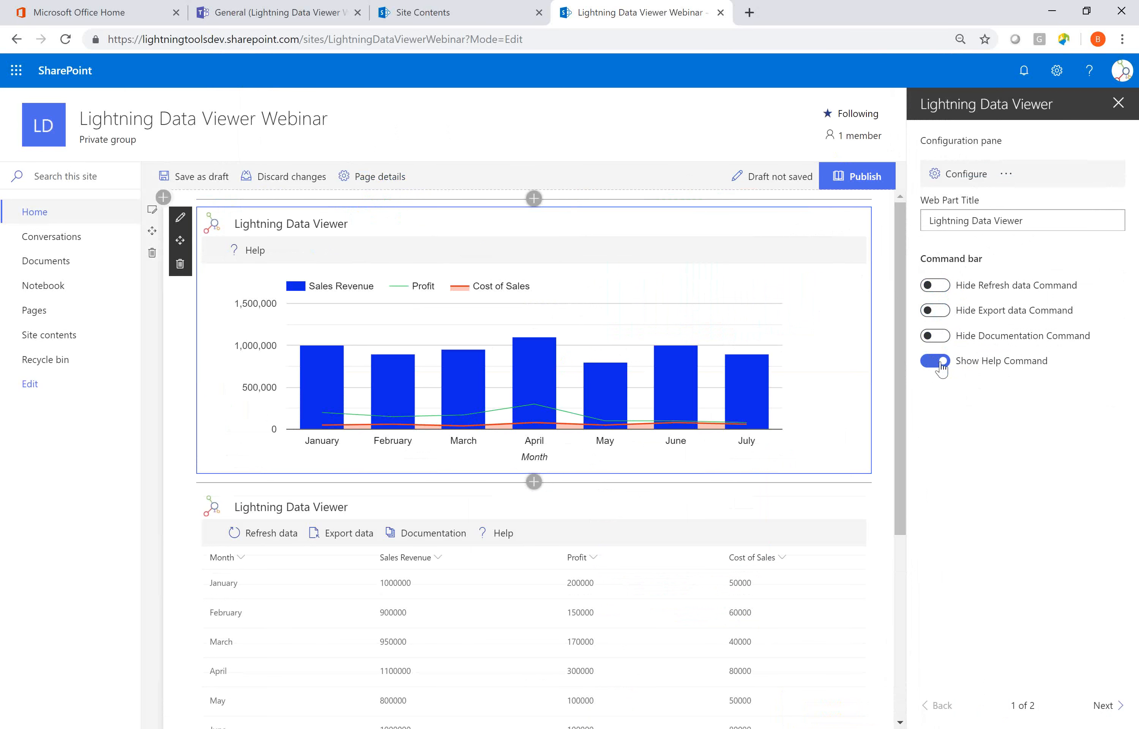
{"action": "left_click", "coordinate": [936, 361]}
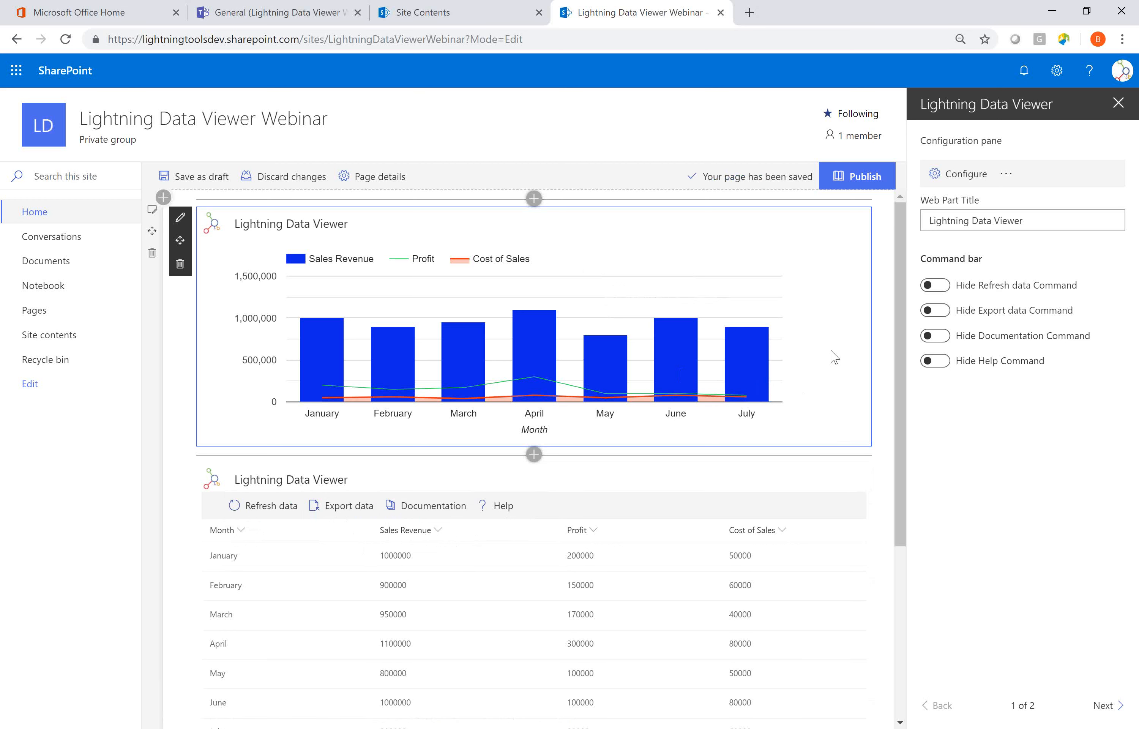
{"action": "left_click", "coordinate": [880, 209]}
{"action": "left_click", "coordinate": [869, 184]}
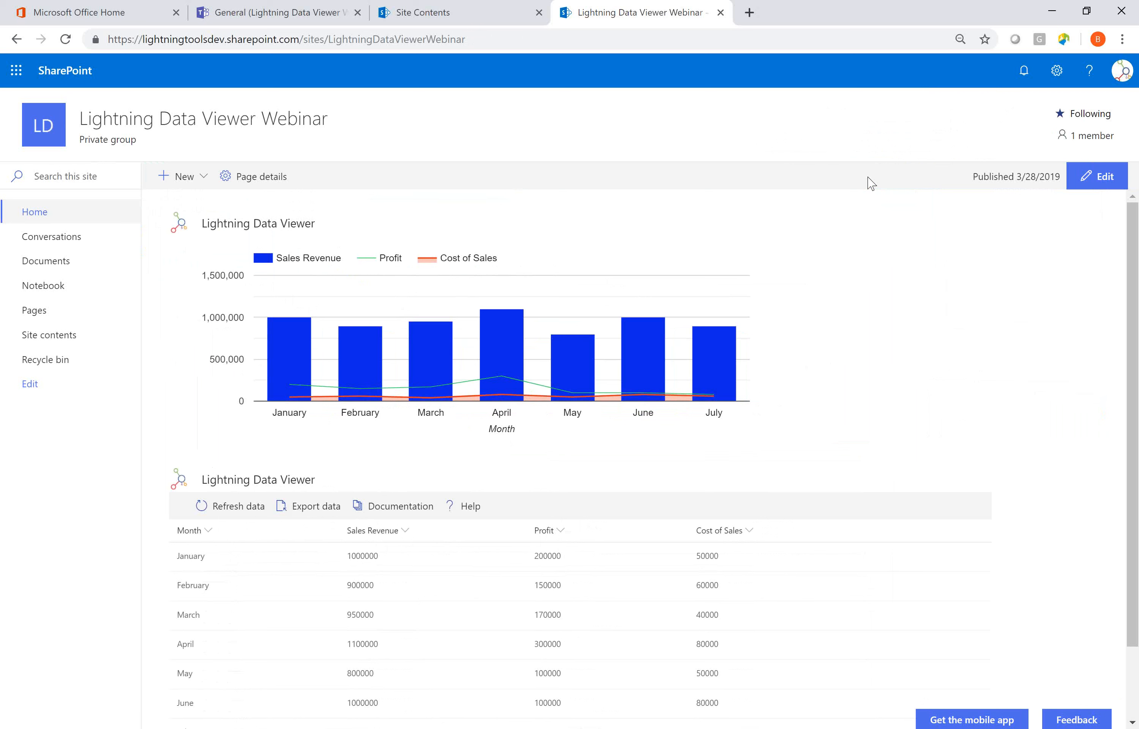
{"action": "mouse_move", "coordinate": [442, 340]}
Switch to Microsoft Teams and add a Lightning Data Viewer tab to the General channel of the Lightning Data Viewer Webinar team.
{"action": "left_click", "coordinate": [294, 20]}
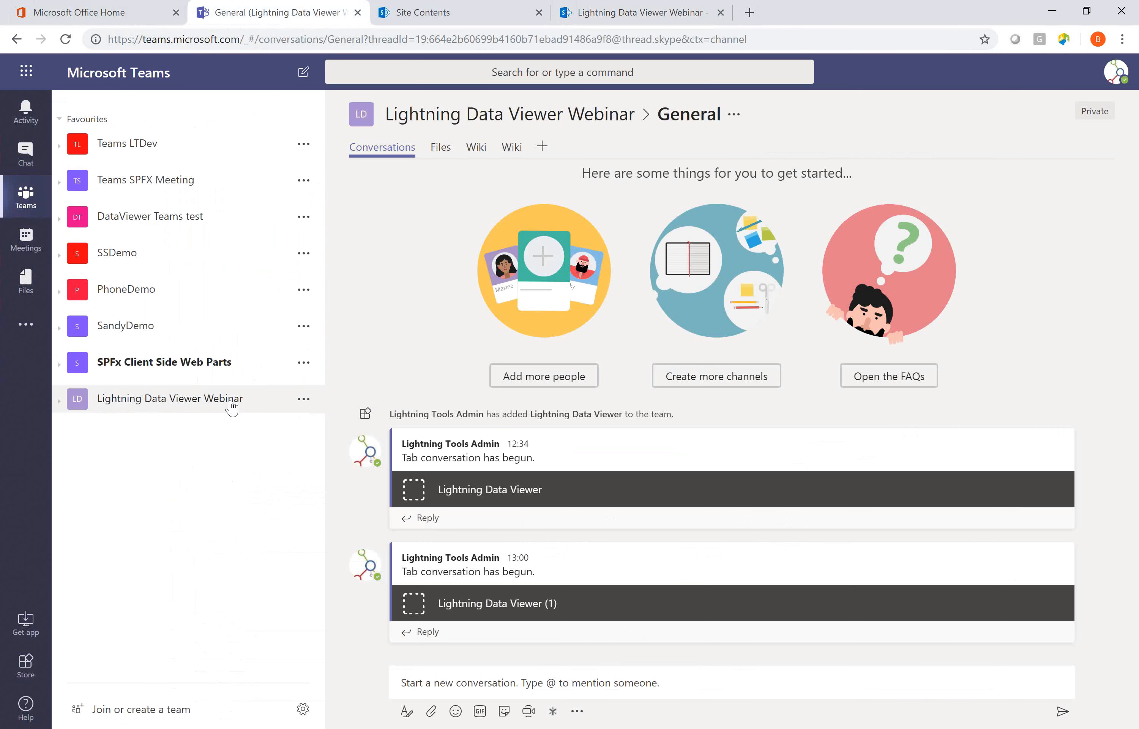
{"action": "left_click", "coordinate": [232, 407]}
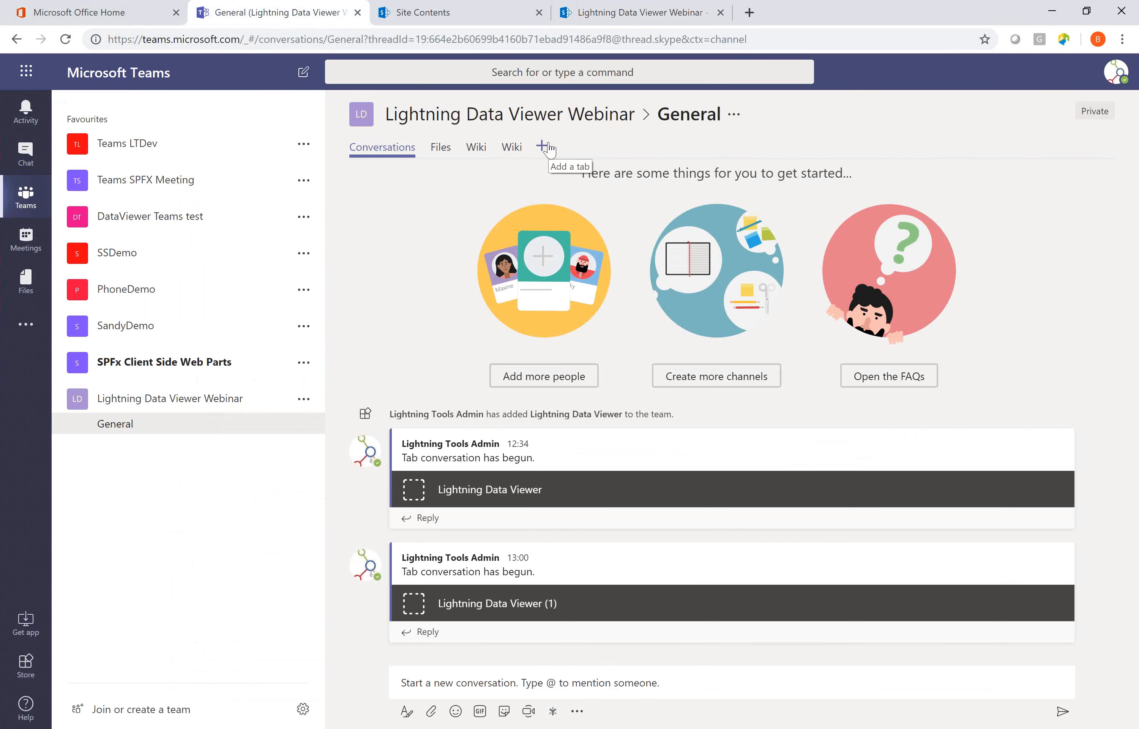
{"action": "left_click", "coordinate": [545, 145]}
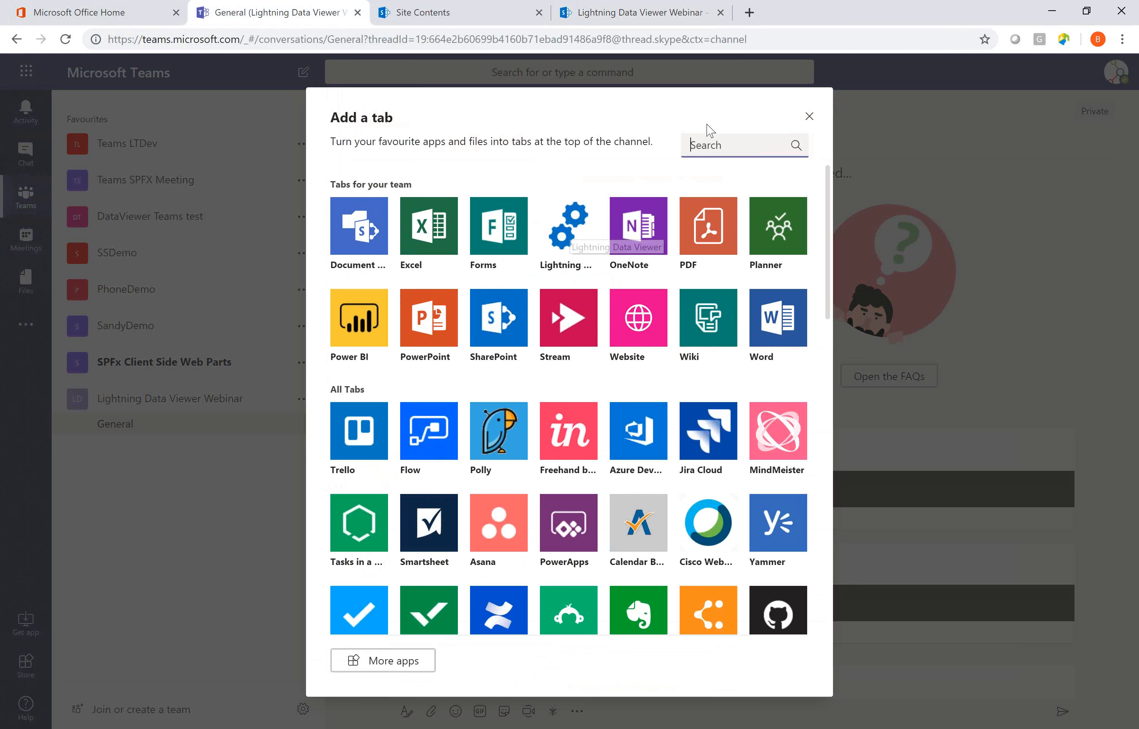
{"action": "left_click", "coordinate": [555, 236]}
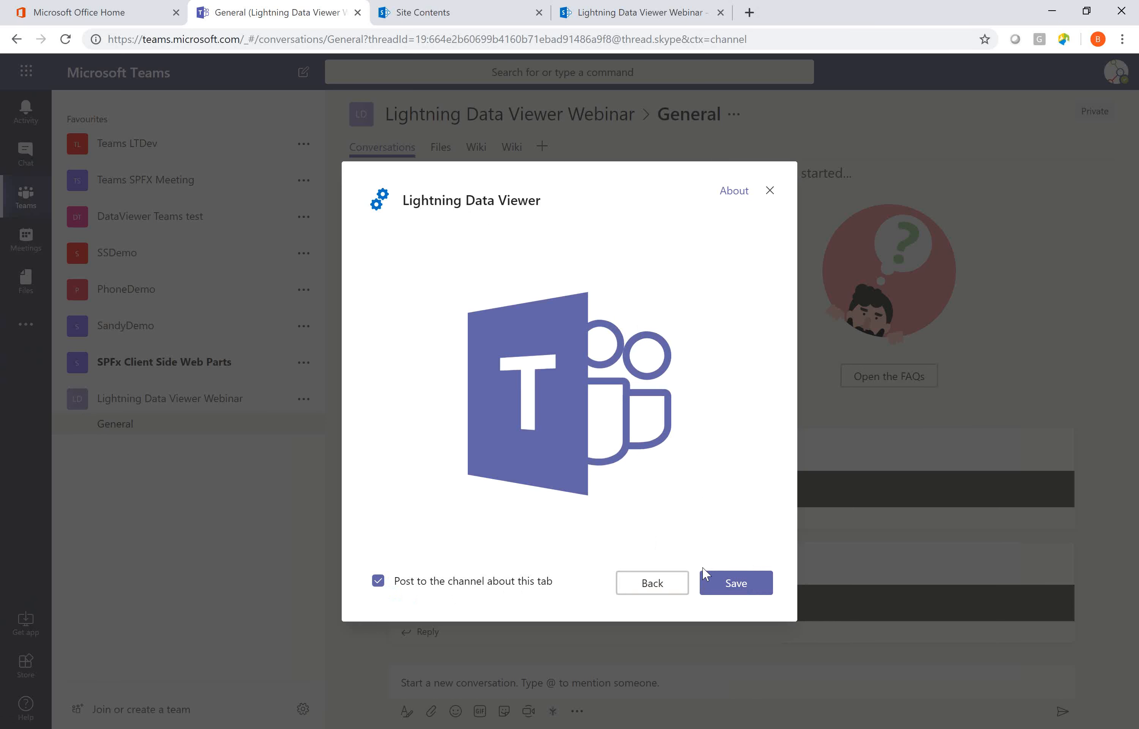
{"action": "left_click", "coordinate": [737, 583]}
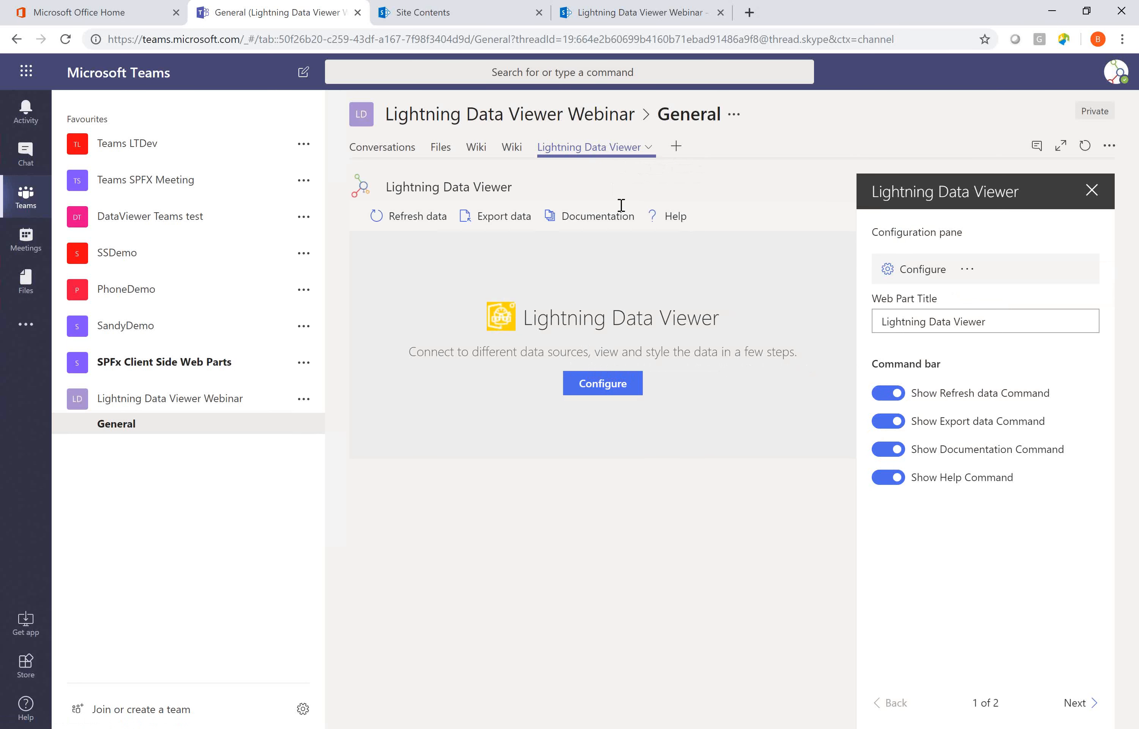
Start configuring the data viewer in the Teams tab, with Charts view as its display provider.
{"action": "left_click", "coordinate": [617, 387]}
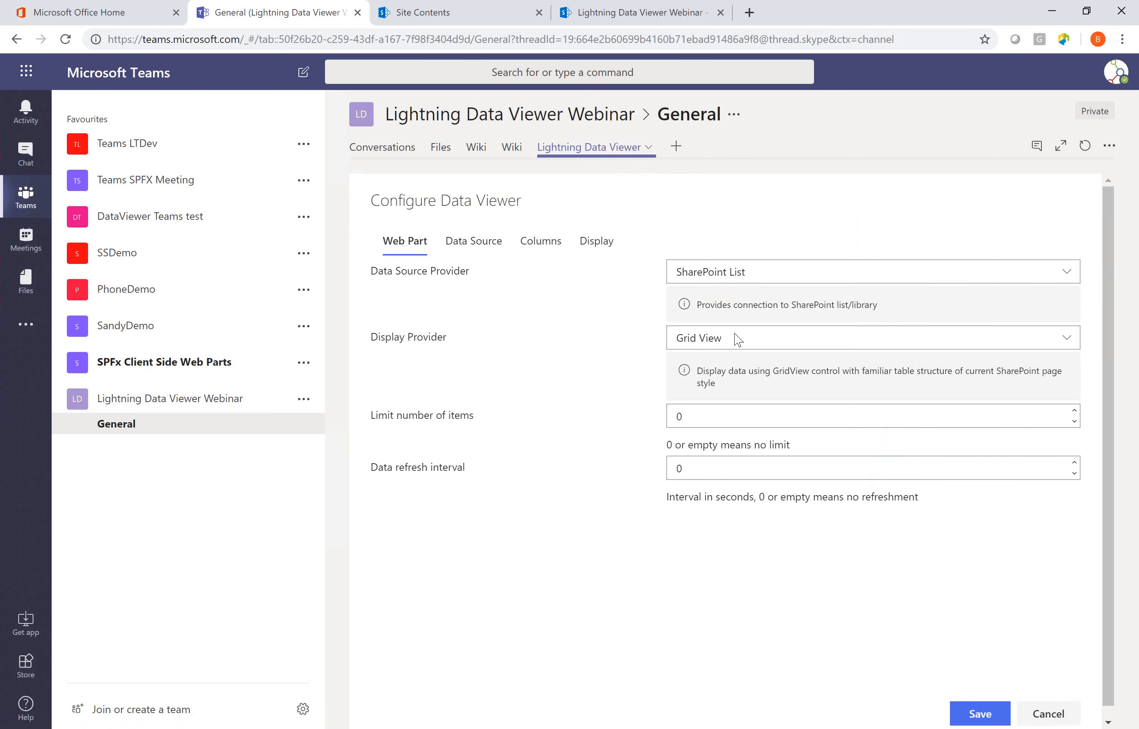
{"action": "left_click", "coordinate": [765, 340]}
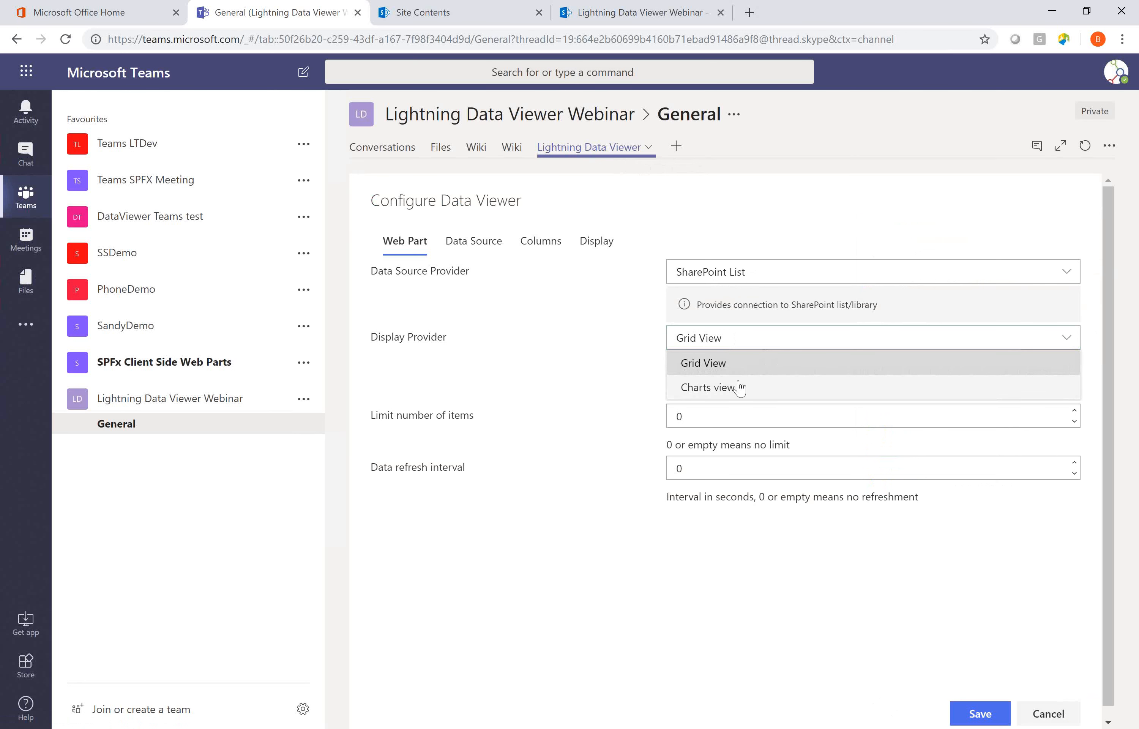
{"action": "left_click", "coordinate": [720, 388]}
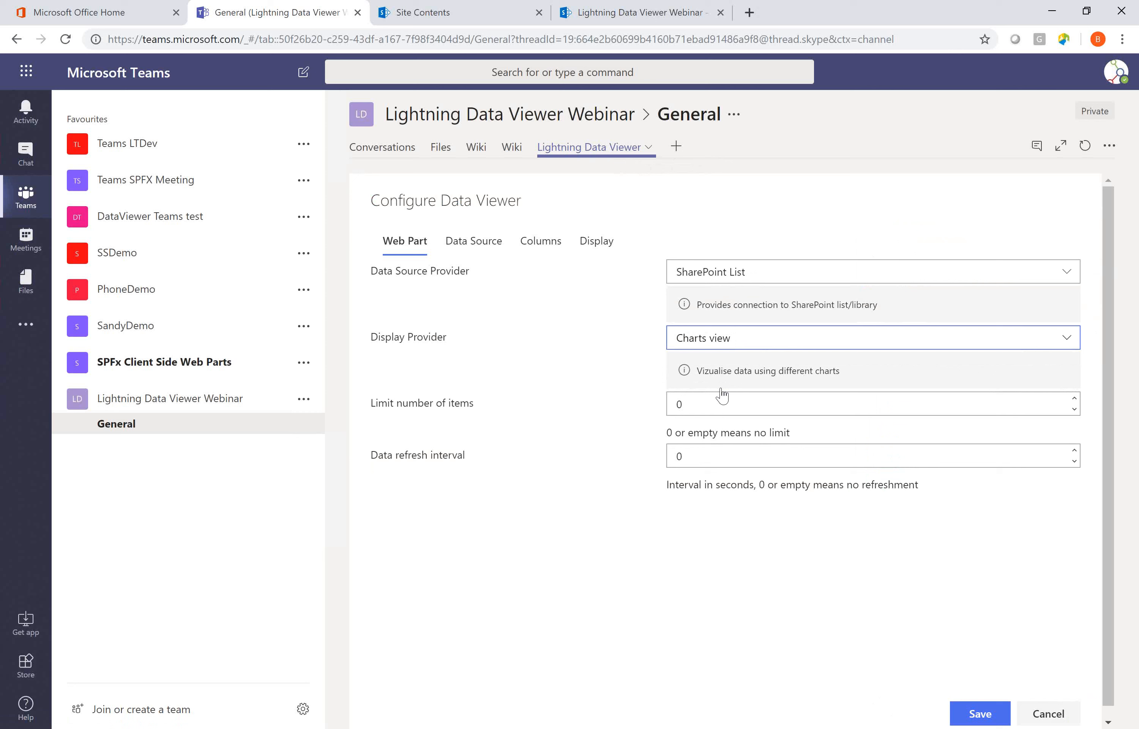
Select the Tasks list of the Lightning Data Viewer Webinar site as the data source and open its column settings.
{"action": "left_click", "coordinate": [473, 241]}
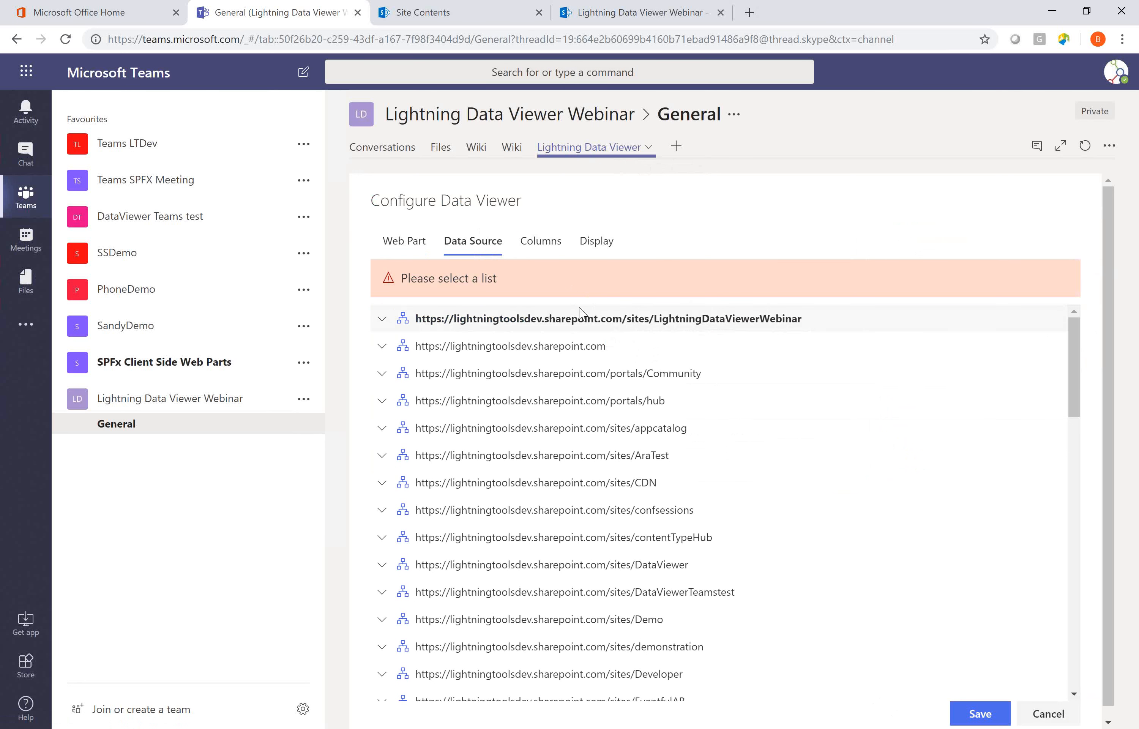
{"action": "left_click", "coordinate": [381, 318]}
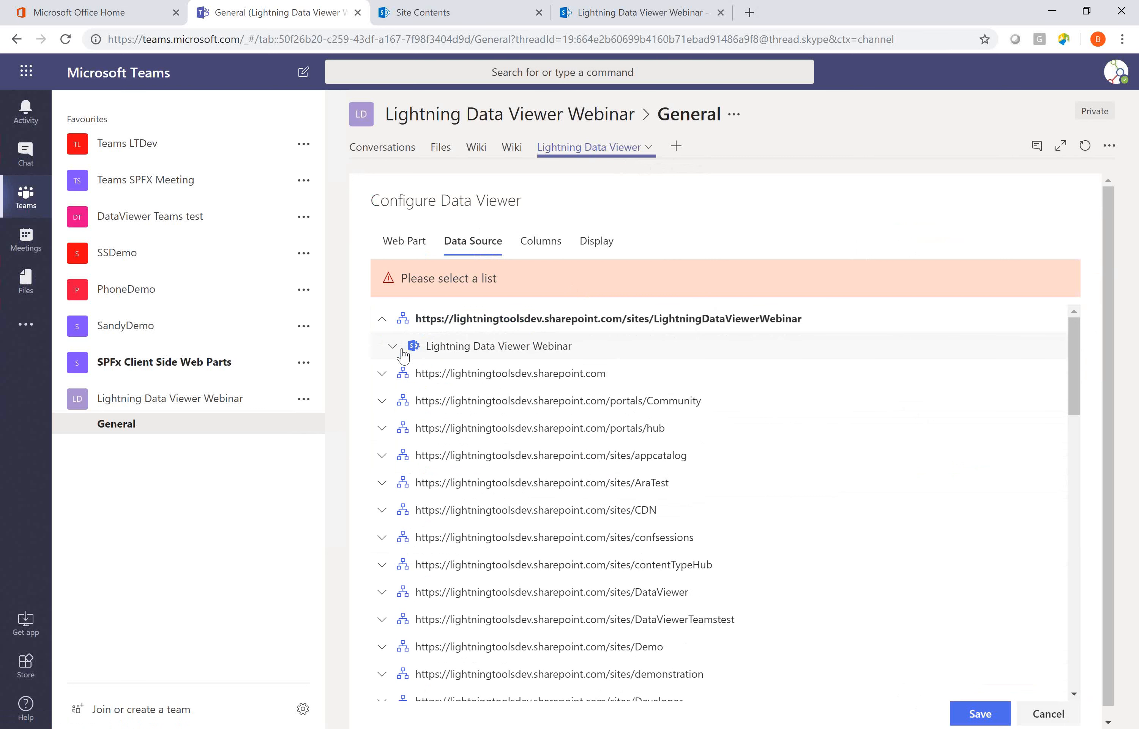
{"action": "left_click", "coordinate": [419, 352]}
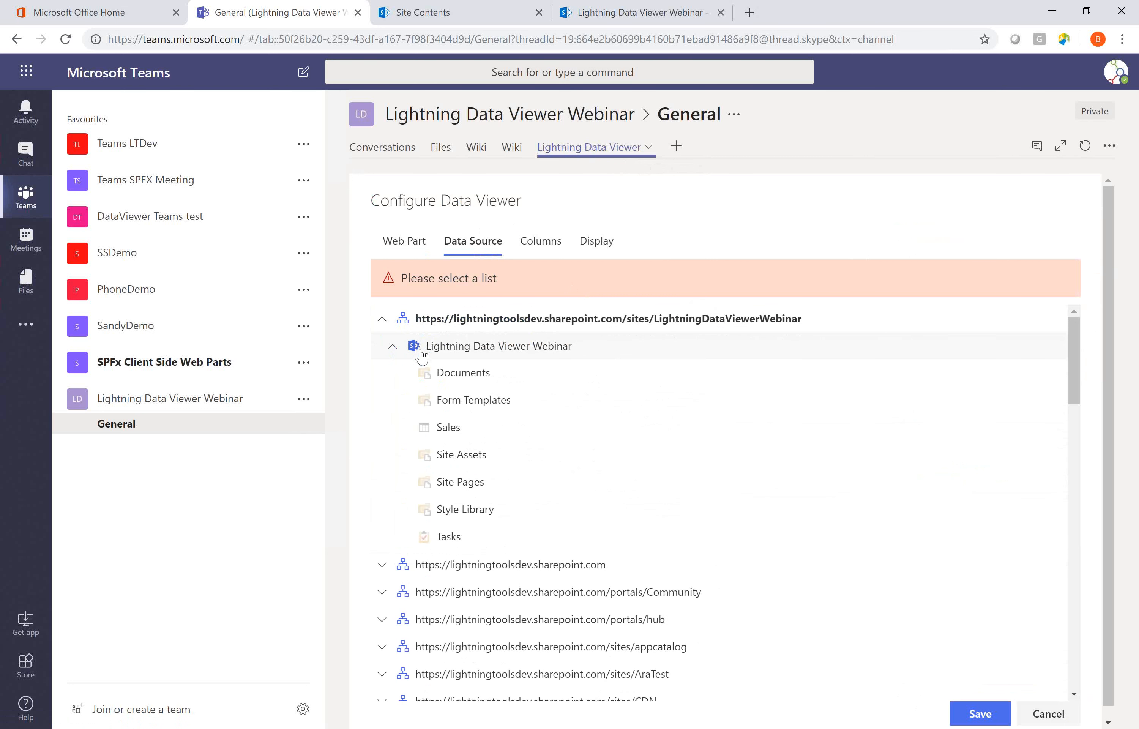
{"action": "left_click", "coordinate": [461, 536]}
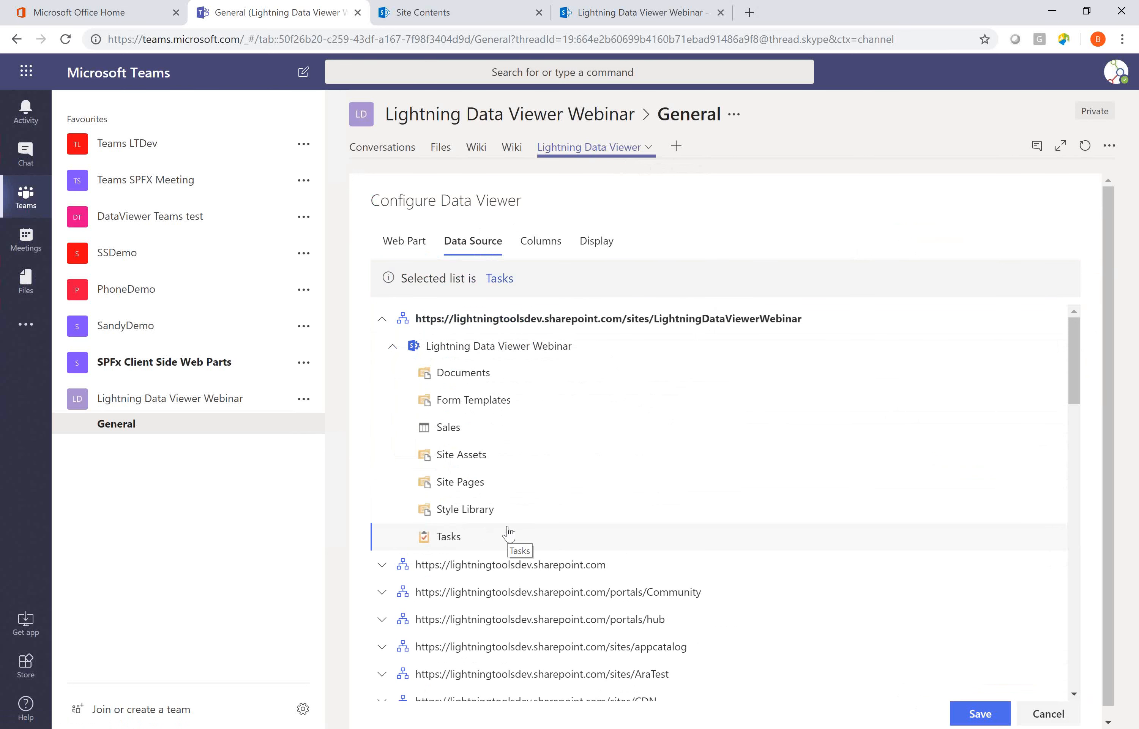
{"action": "left_click", "coordinate": [549, 248]}
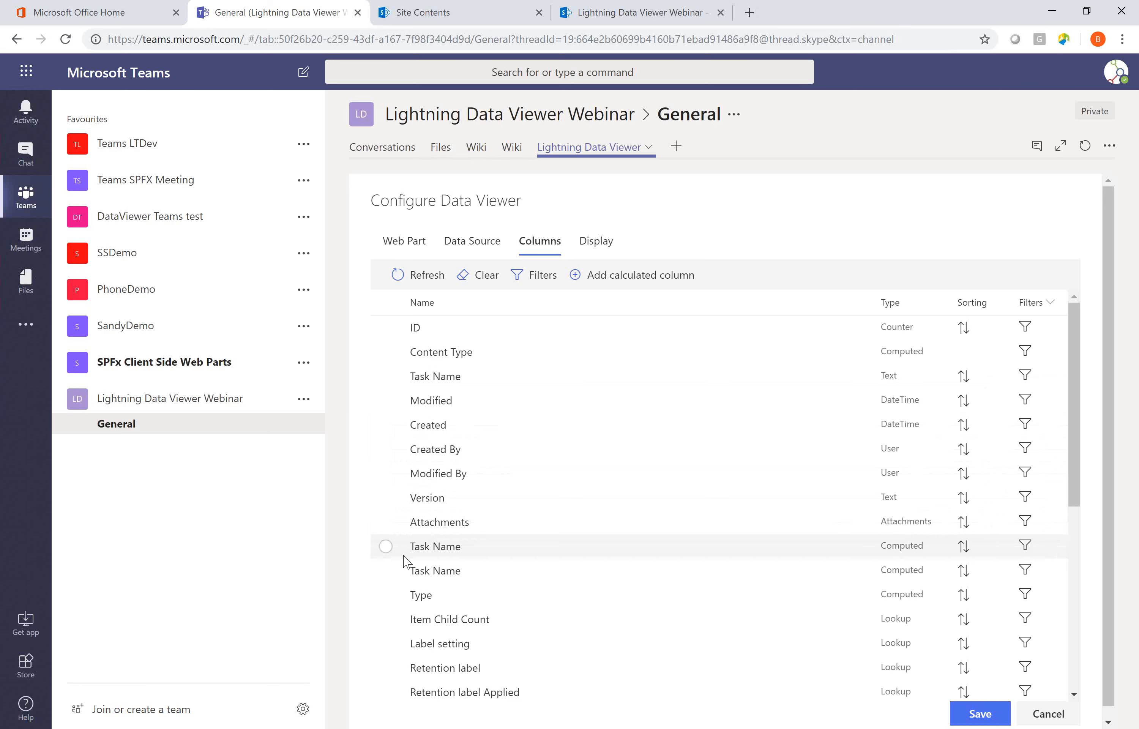
Select the computed Task Name column and the Task Status column of the Tasks list for the data viewer.
{"action": "left_click", "coordinate": [386, 546]}
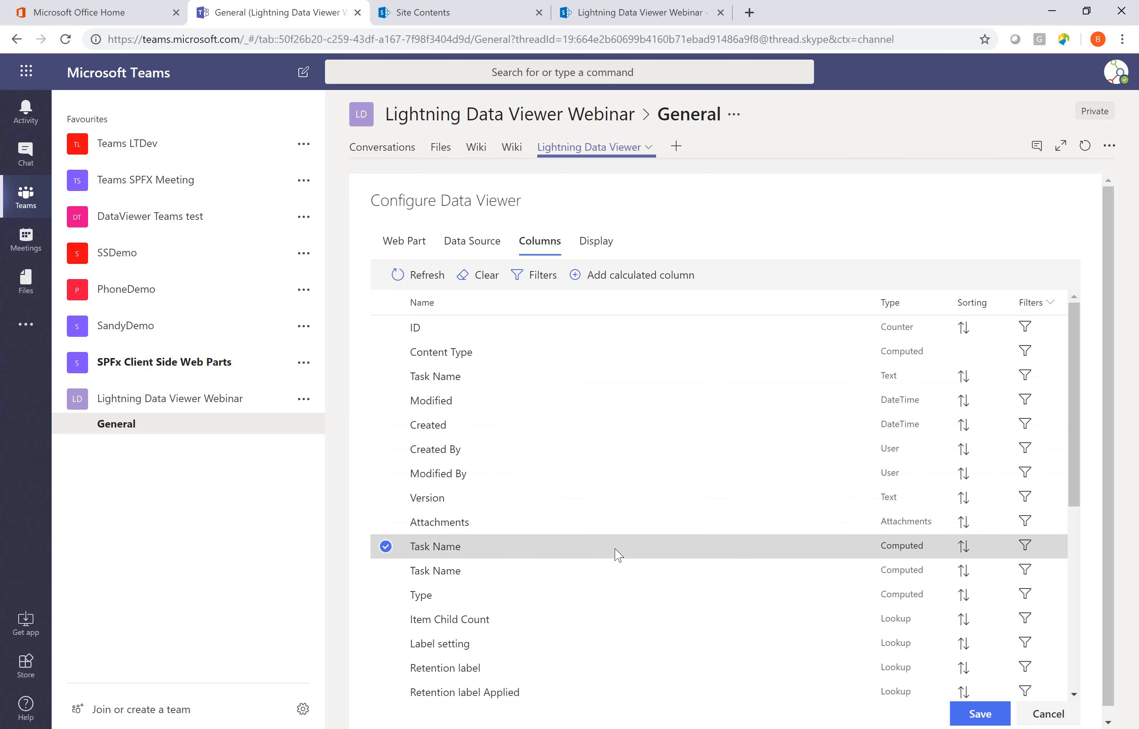
{"action": "scroll", "coordinate": [618, 555], "scroll_direction": "down", "scroll_amount": 1}
{"action": "scroll", "coordinate": [617, 555], "scroll_direction": "down", "scroll_amount": 6}
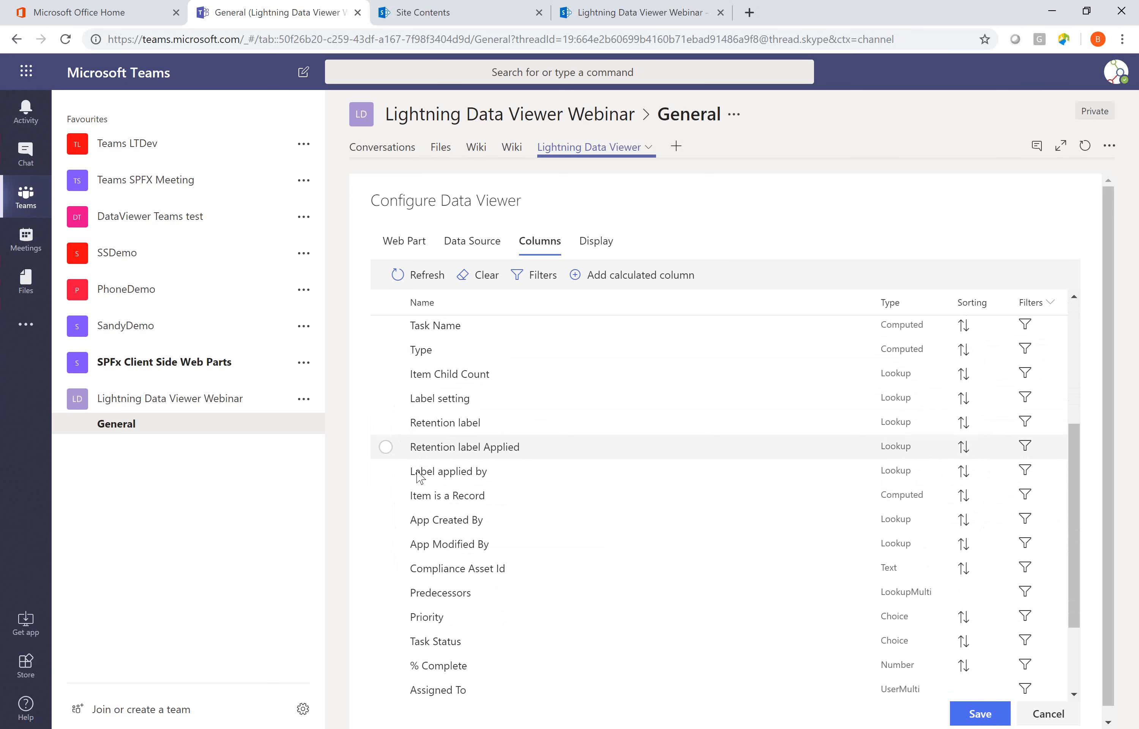
{"action": "scroll", "coordinate": [406, 579], "scroll_direction": "down", "scroll_amount": 1}
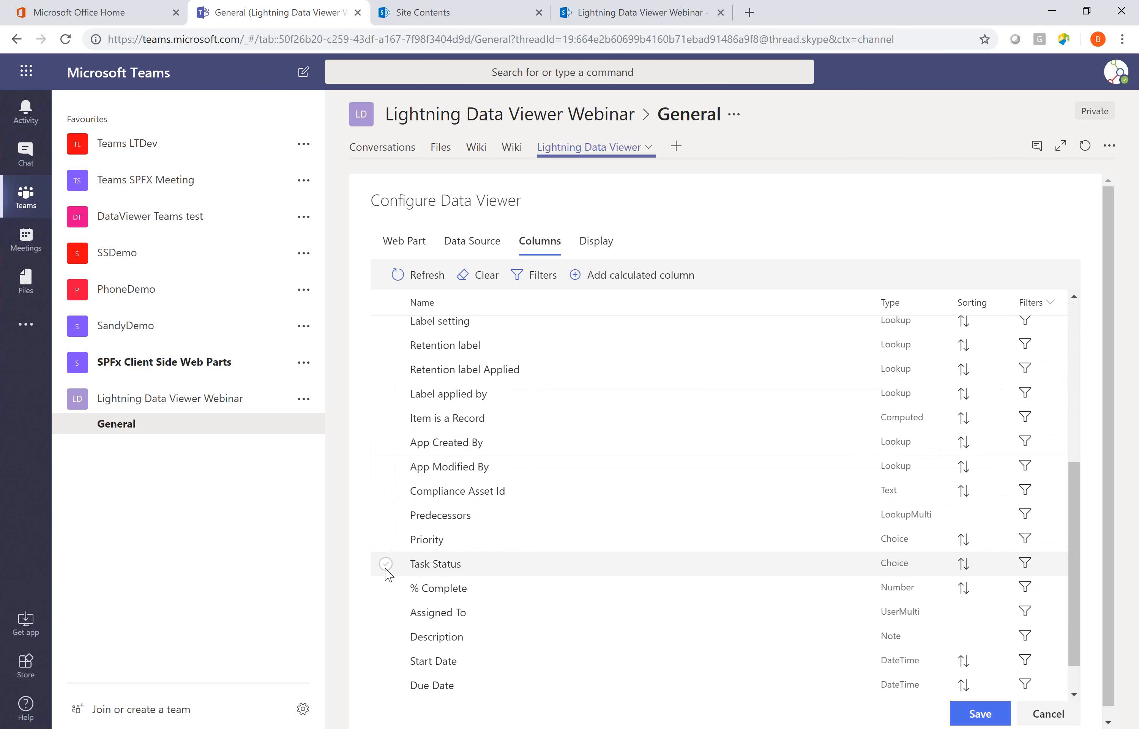
{"action": "left_click", "coordinate": [386, 564]}
{"action": "scroll", "coordinate": [542, 556], "scroll_direction": "up", "scroll_amount": 6}
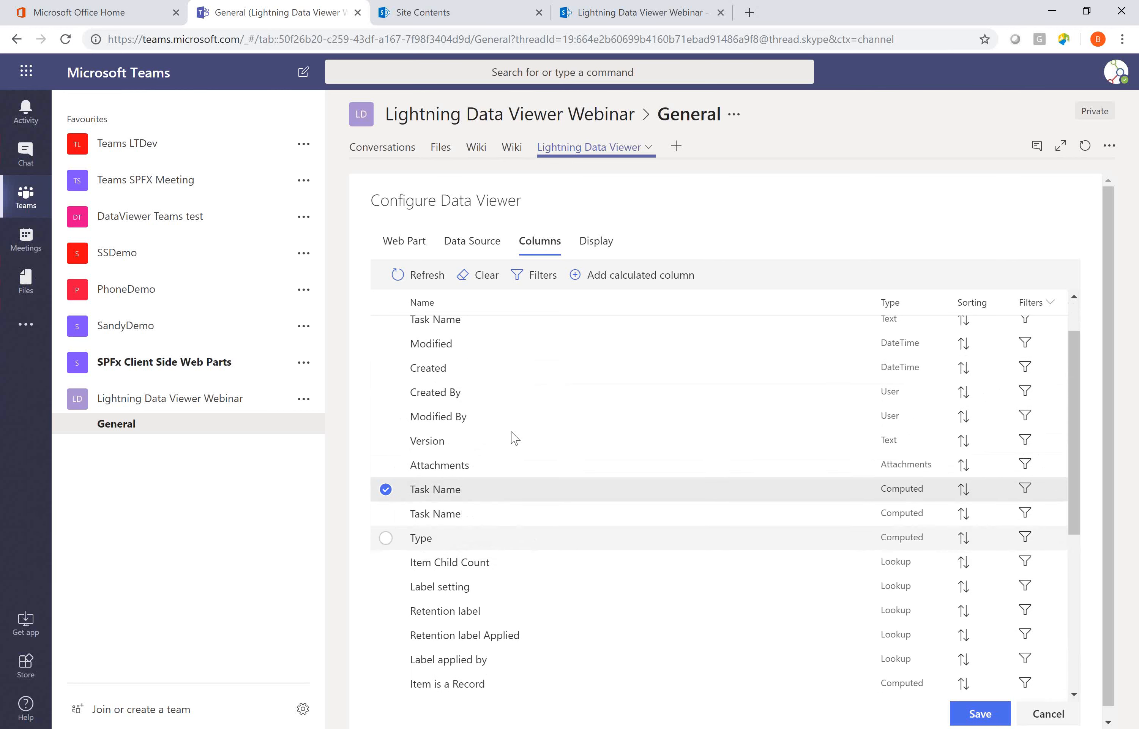
{"action": "scroll", "coordinate": [492, 543], "scroll_direction": "up", "scroll_amount": 1}
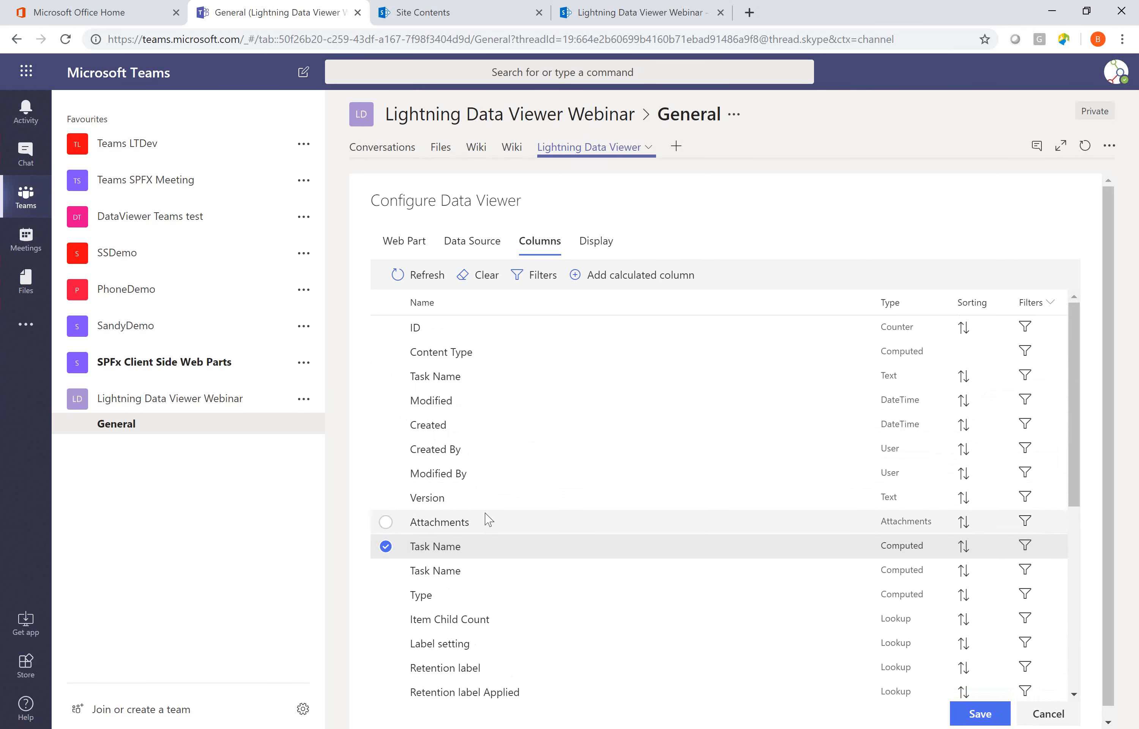
{"action": "scroll", "coordinate": [694, 562], "scroll_direction": "down", "scroll_amount": 6}
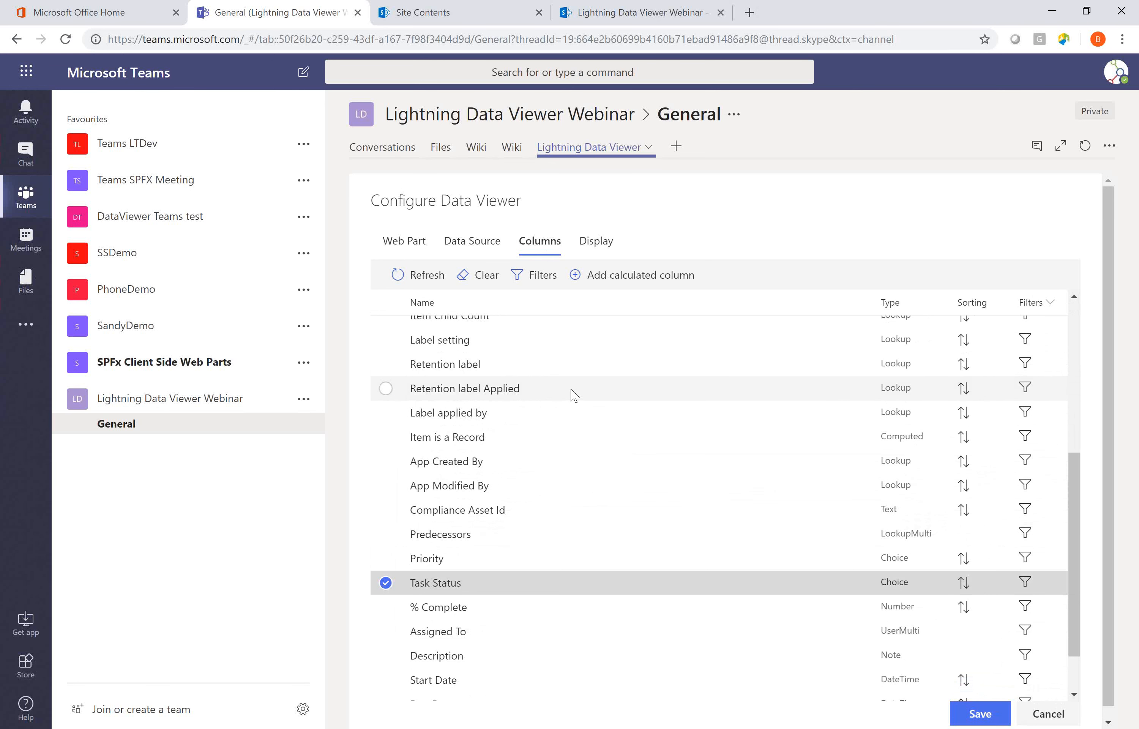
{"action": "scroll", "coordinate": [577, 388], "scroll_direction": "up", "scroll_amount": 2}
Try to set the chart type to Pie & Donut with only the Task Name and Task Status columns selected.
{"action": "left_click", "coordinate": [589, 249]}
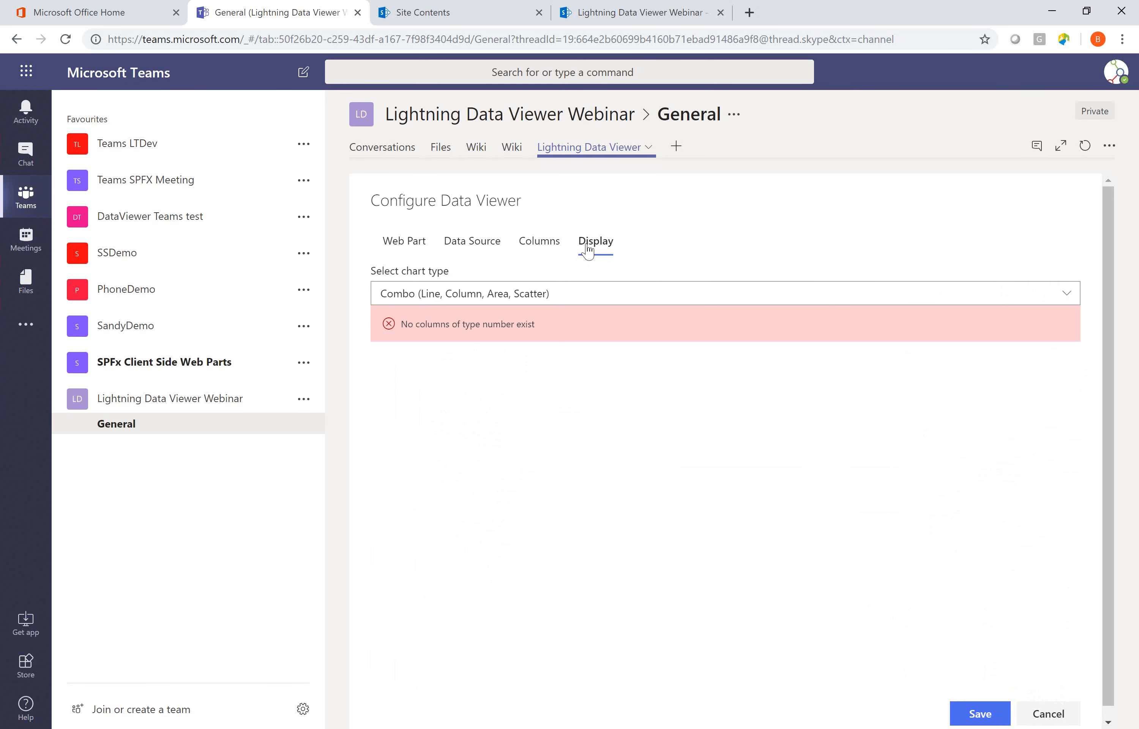
{"action": "left_click", "coordinate": [636, 294]}
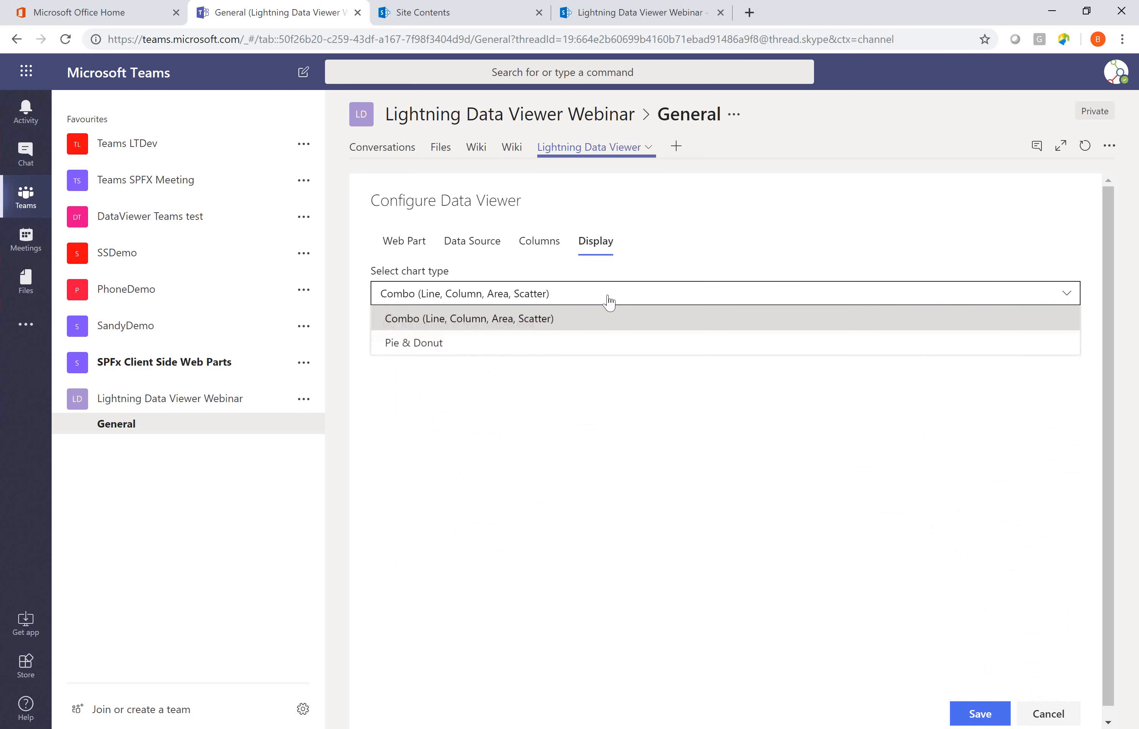
{"action": "left_click", "coordinate": [502, 345]}
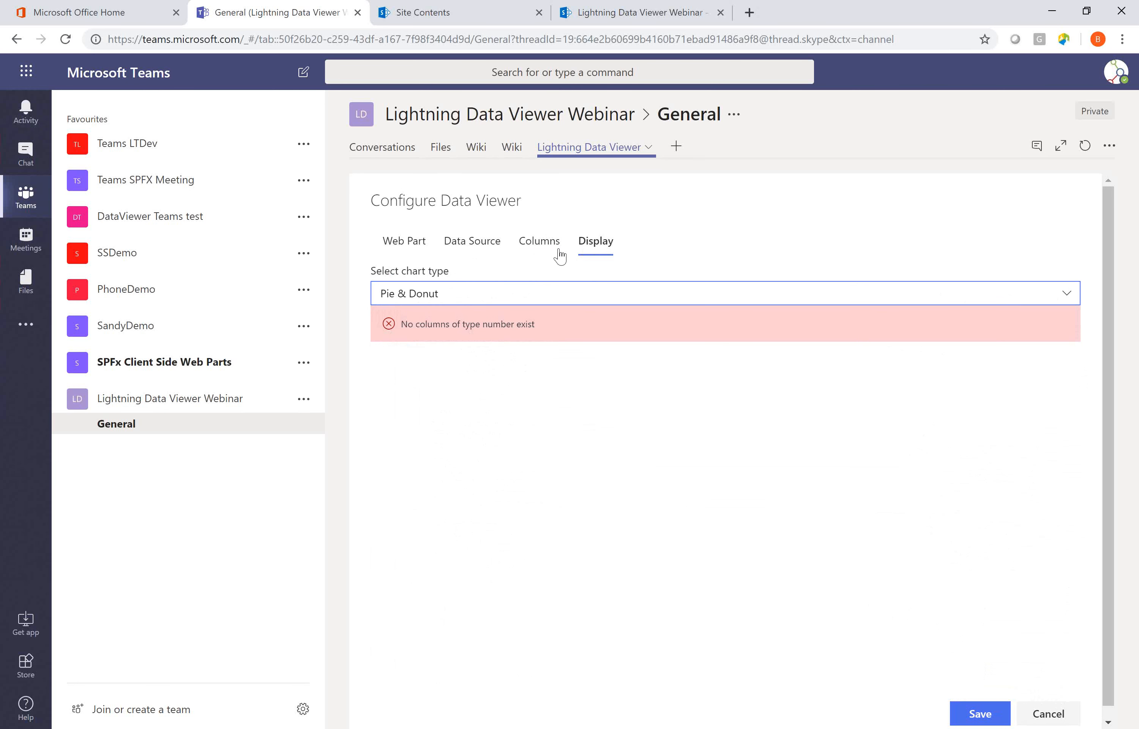
Add the ID column to the selected columns of the Tasks list.
{"action": "left_click", "coordinate": [542, 252]}
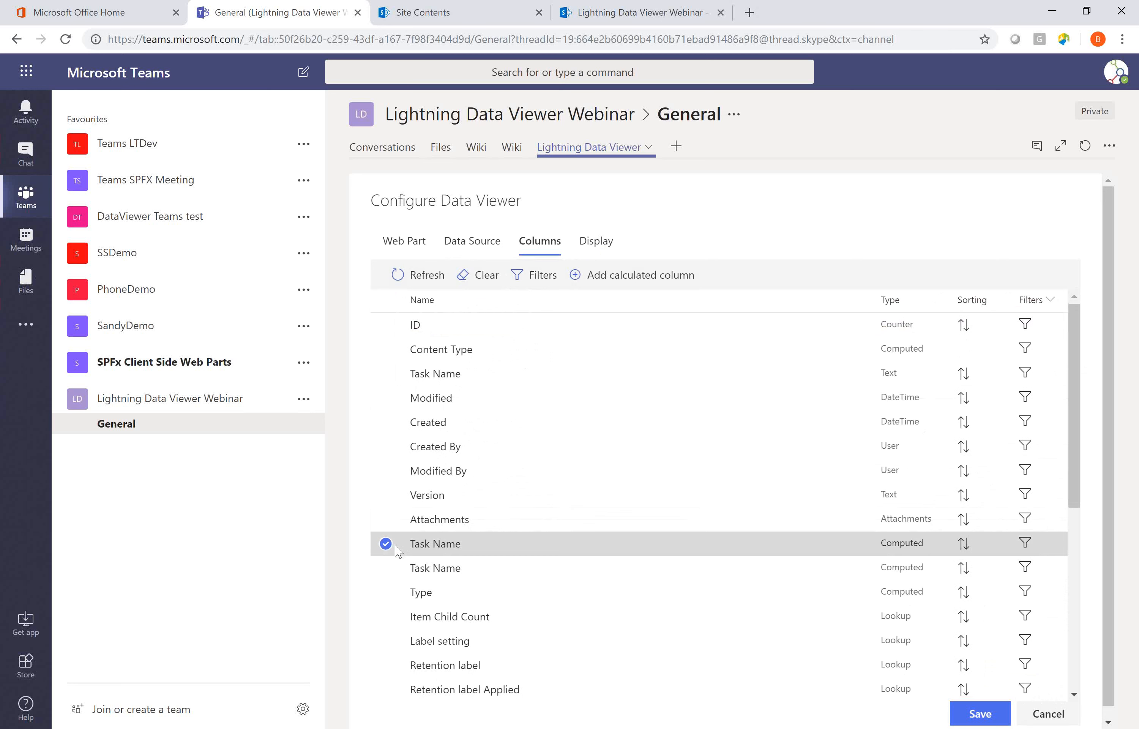
{"action": "scroll", "coordinate": [399, 548], "scroll_direction": "down", "scroll_amount": 7}
{"action": "scroll", "coordinate": [400, 542], "scroll_direction": "up", "scroll_amount": 6}
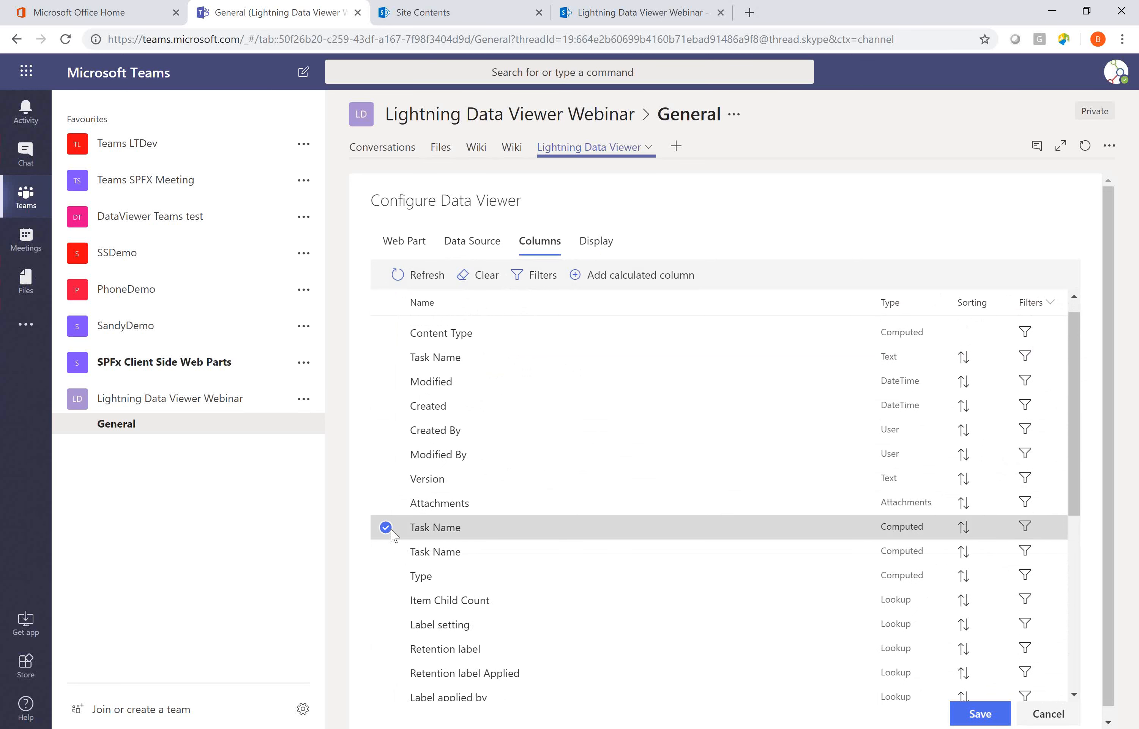
{"action": "scroll", "coordinate": [390, 357], "scroll_direction": "up", "scroll_amount": 1}
{"action": "left_click", "coordinate": [386, 327]}
Set the chart type to Pie & Donut and slice the chart by Task Status.
{"action": "left_click", "coordinate": [595, 244]}
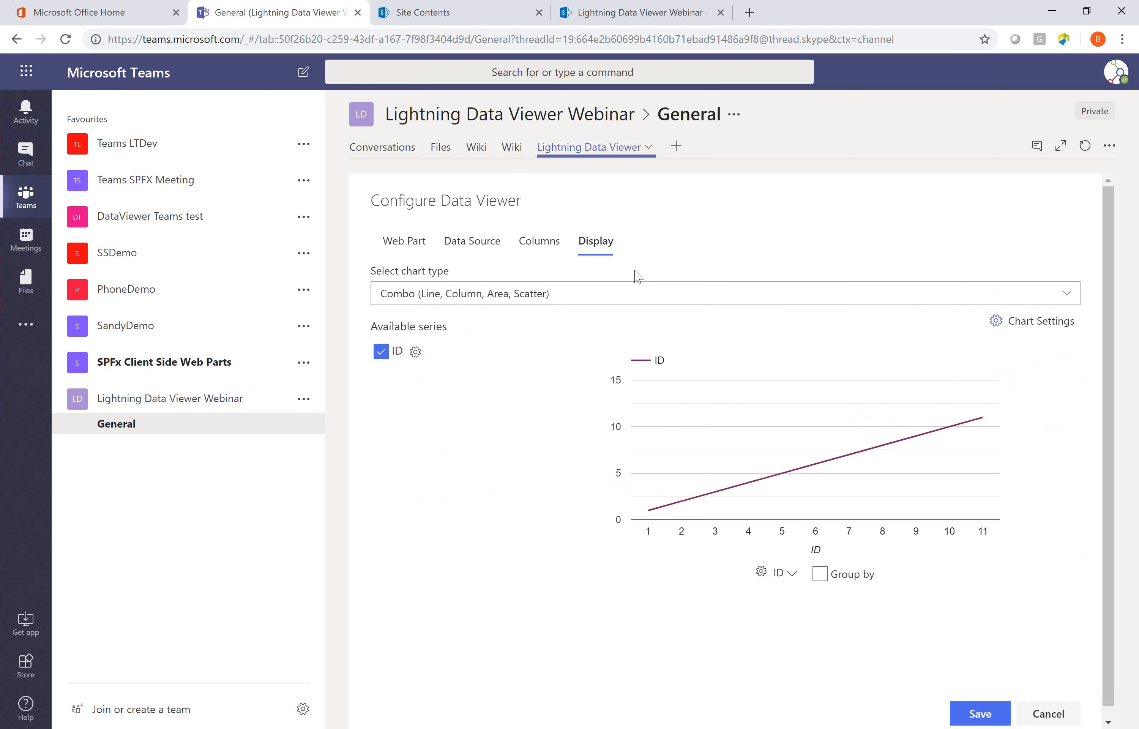
{"action": "left_click", "coordinate": [659, 298]}
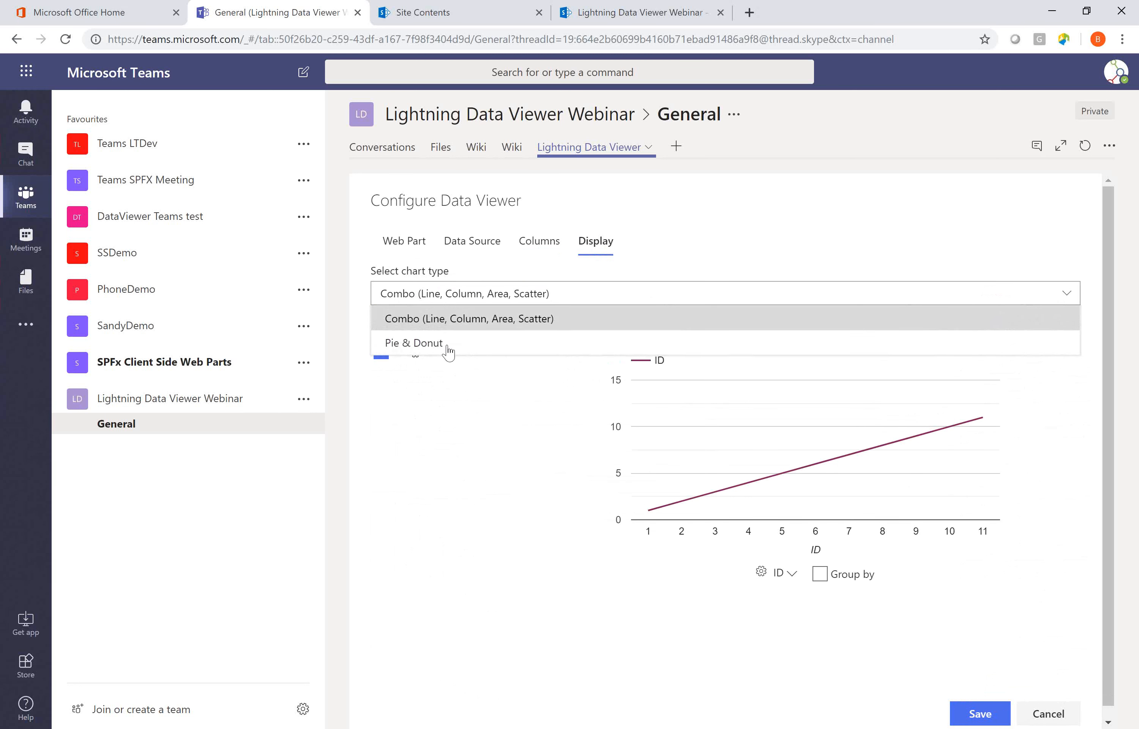
{"action": "left_click", "coordinate": [413, 343]}
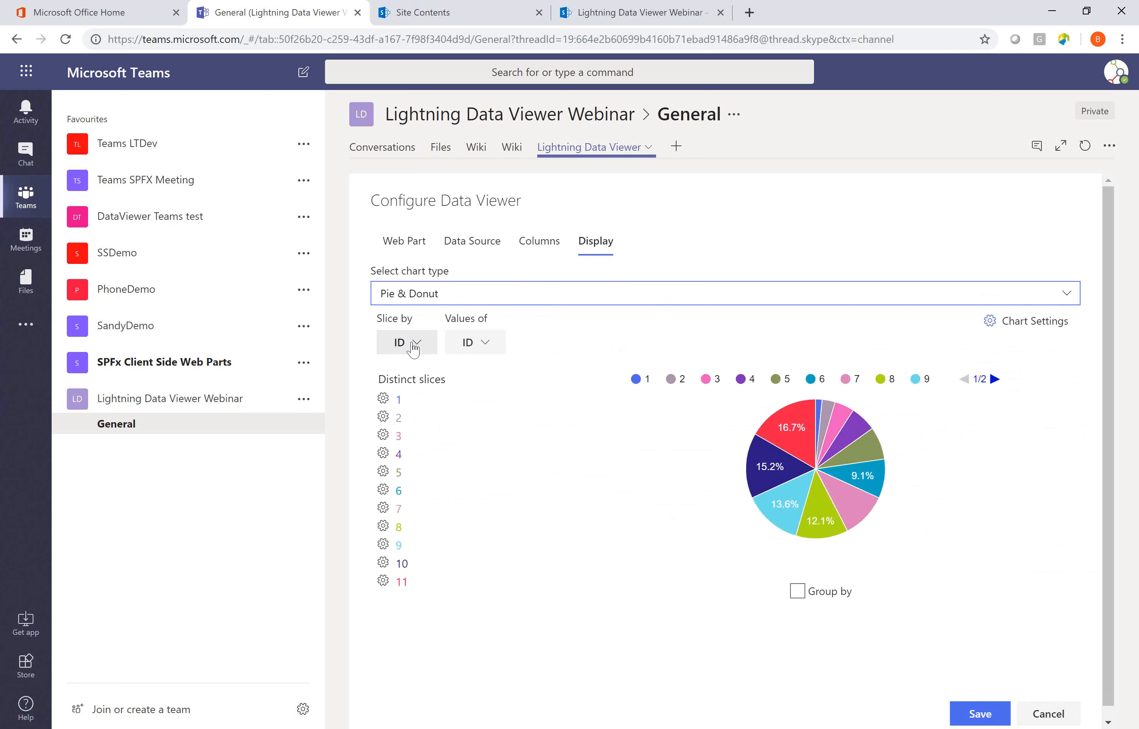
{"action": "left_click", "coordinate": [413, 348]}
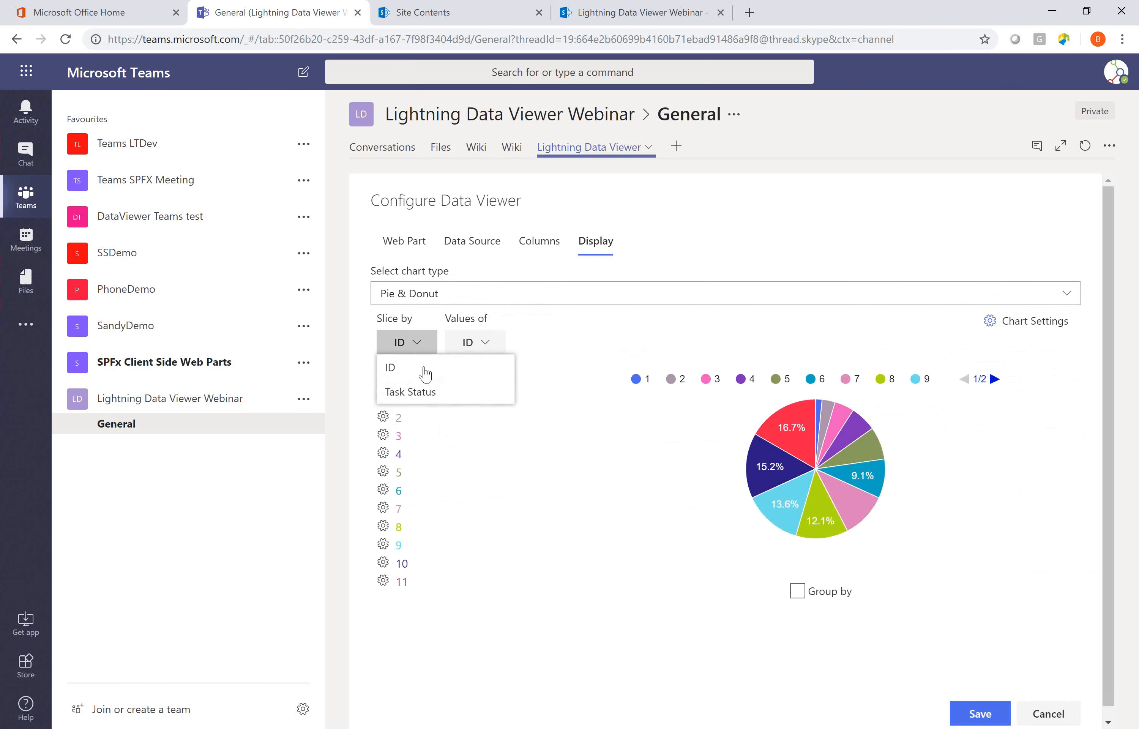
{"action": "left_click", "coordinate": [425, 393]}
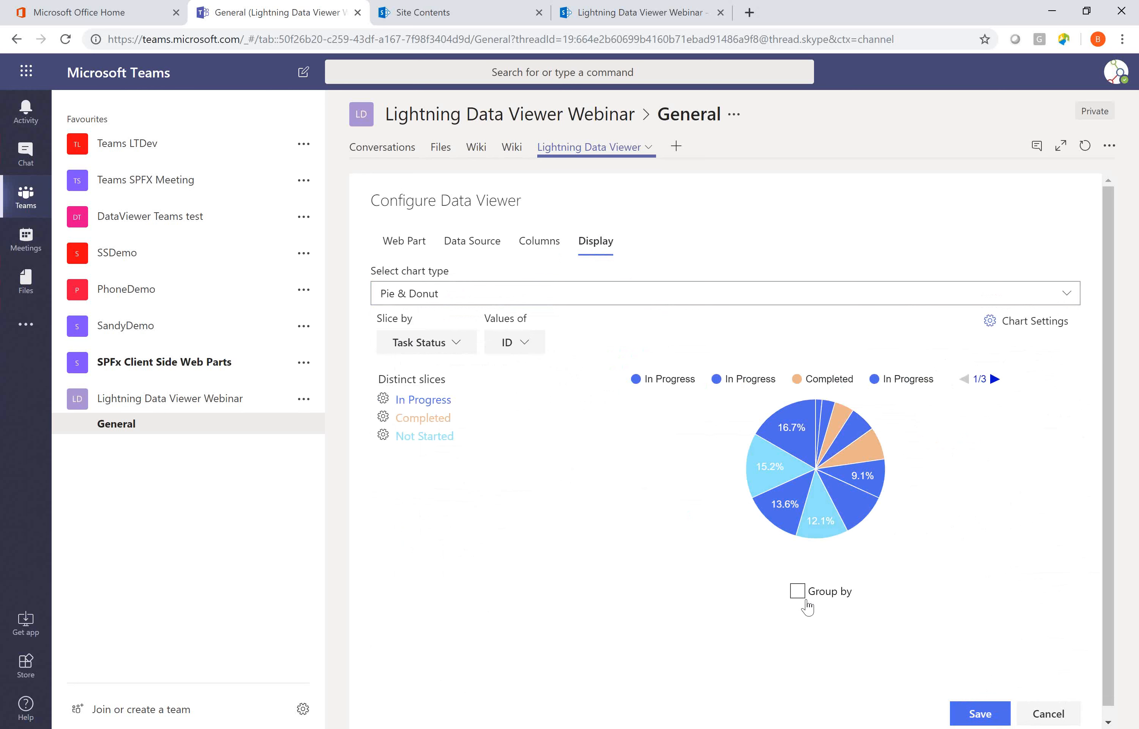
Enable Group by for the pie slices, with Sum aggregation of the ID values.
{"action": "mouse_move", "coordinate": [780, 451]}
{"action": "left_click", "coordinate": [797, 590]}
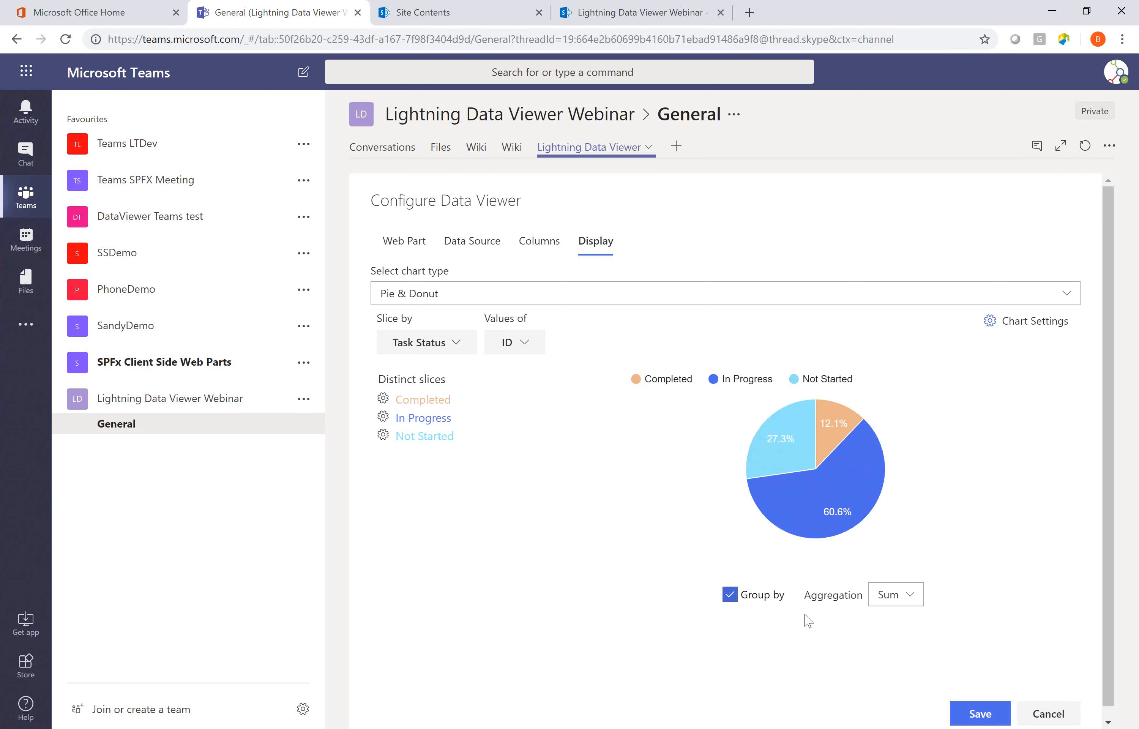
{"action": "left_click", "coordinate": [907, 599]}
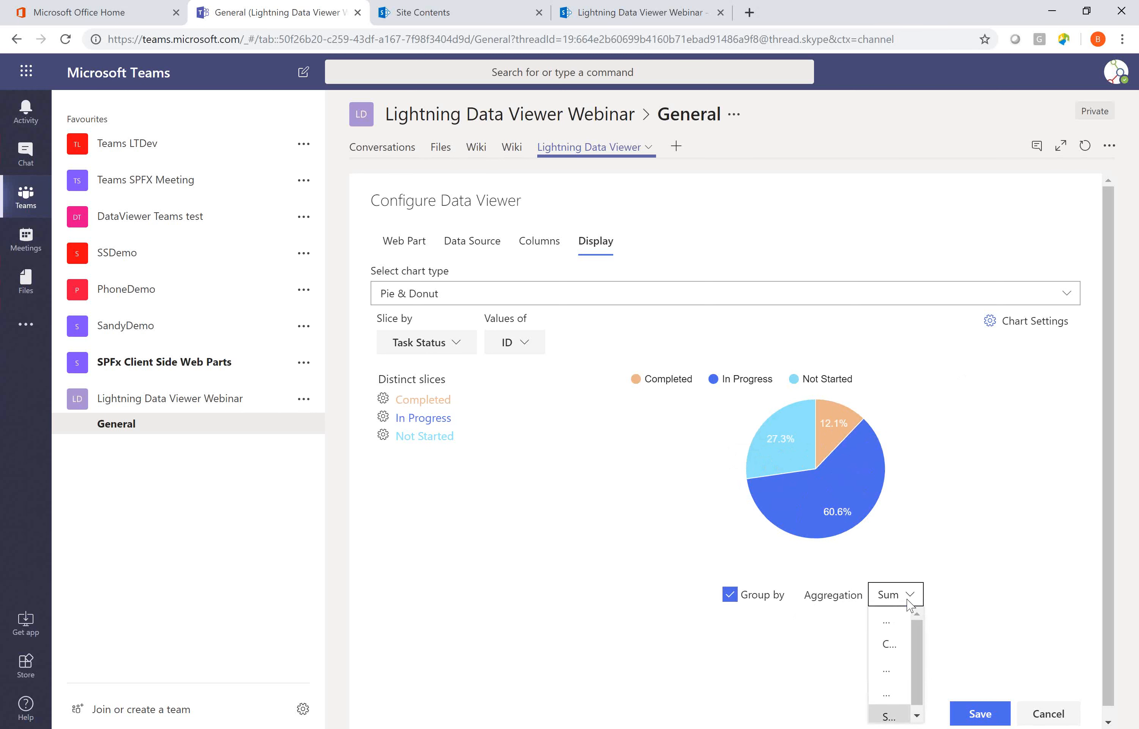
{"action": "left_click", "coordinate": [887, 598]}
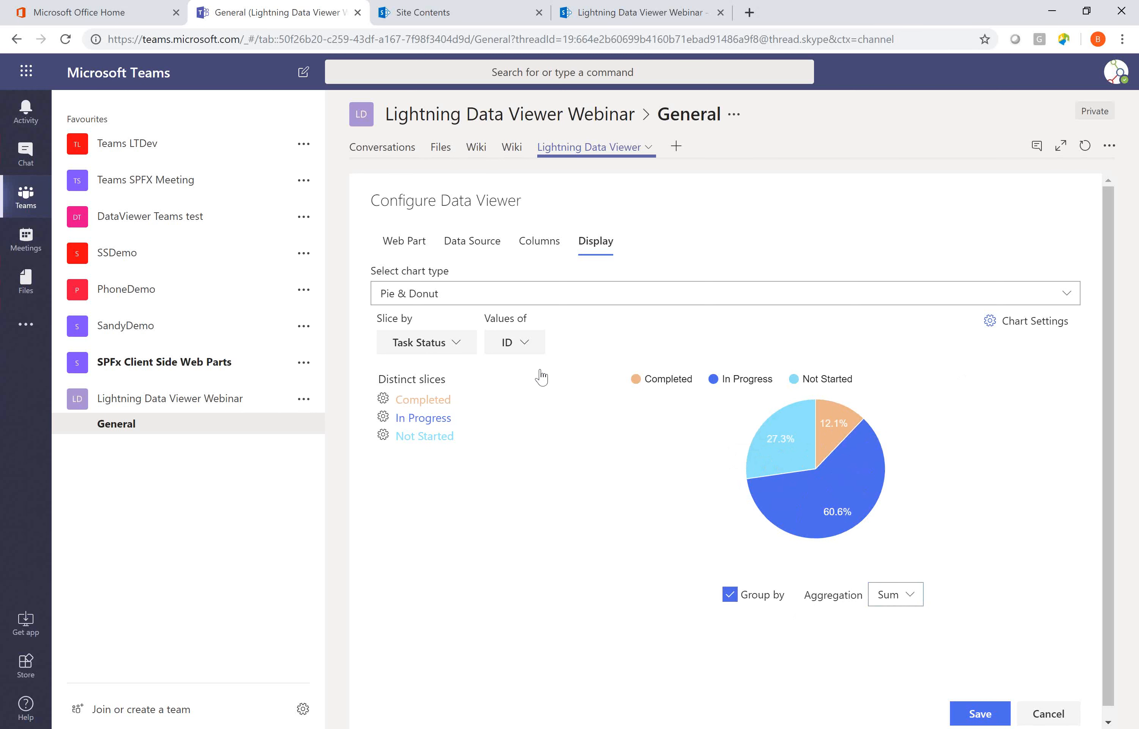
{"action": "left_click", "coordinate": [535, 346]}
{"action": "left_click", "coordinate": [536, 365]}
Pull the Completed slice out of the pie with an offset of about a third of the available range.
{"action": "mouse_move", "coordinate": [847, 458]}
{"action": "left_click", "coordinate": [381, 401]}
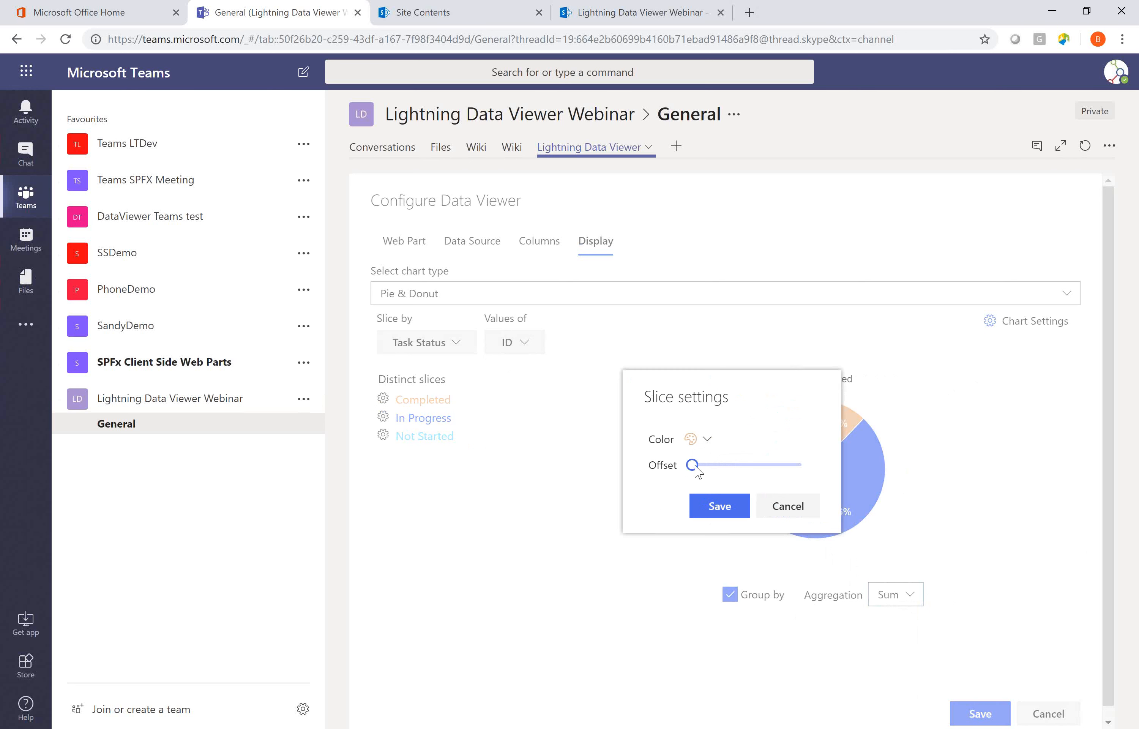
{"action": "left_click_drag", "start_coordinate": [695, 467], "coordinate": [703, 469]}
{"action": "left_click", "coordinate": [720, 506]}
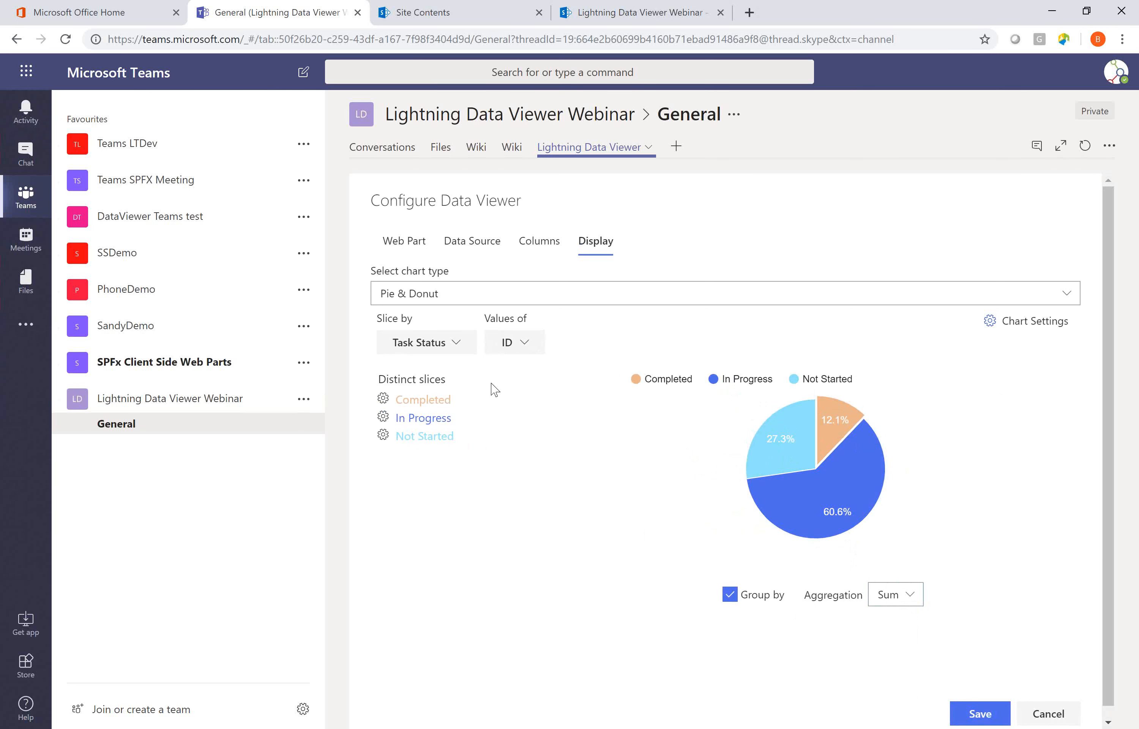
{"action": "left_click", "coordinate": [382, 398]}
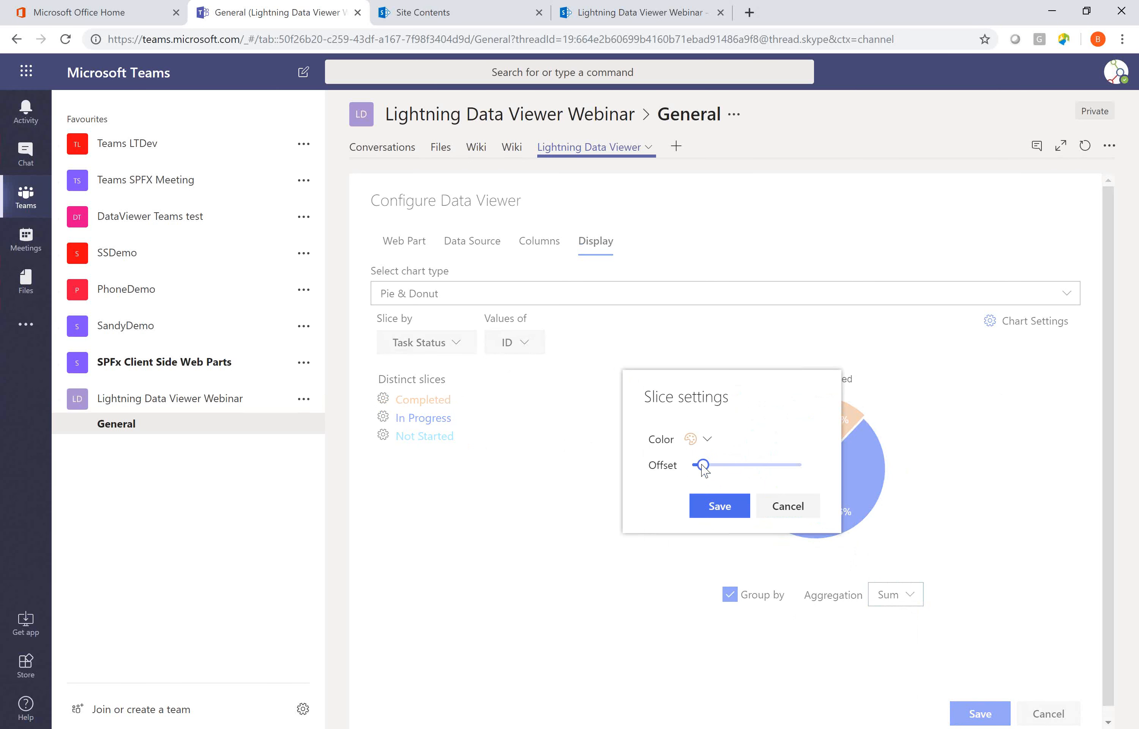
{"action": "left_click_drag", "start_coordinate": [705, 467], "coordinate": [723, 469]}
{"action": "left_click", "coordinate": [719, 505]}
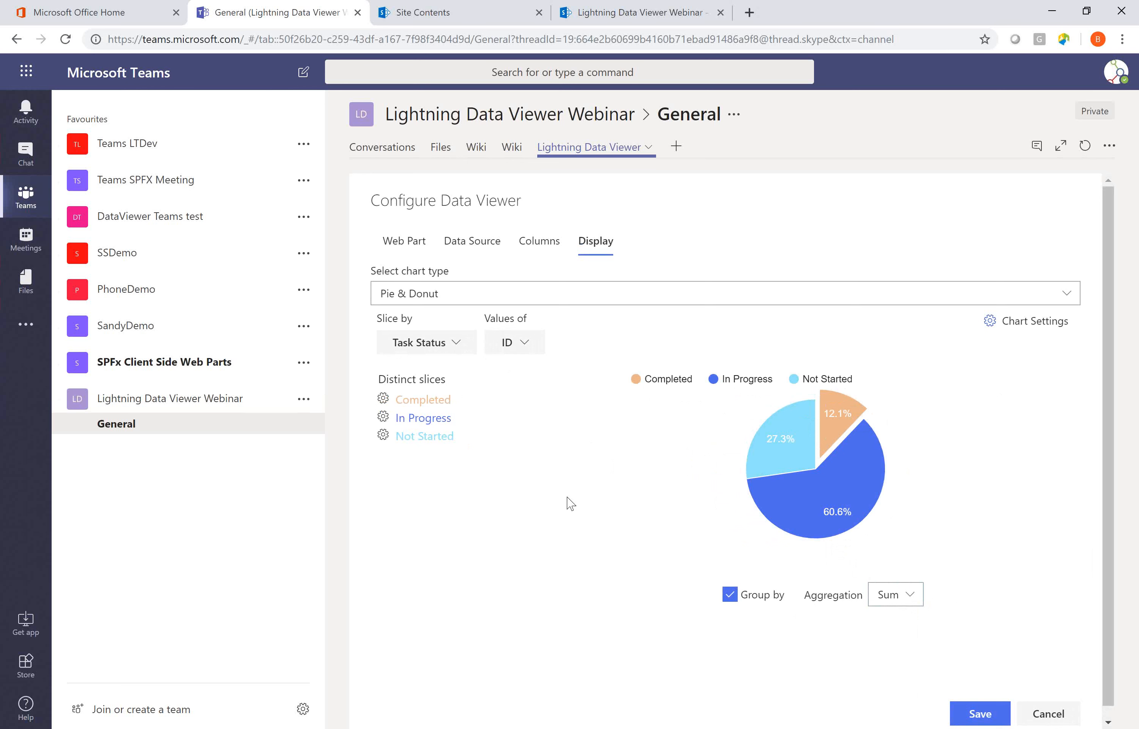
Change the Not Started slice to a dark blue custom color, about hex 373cc4.
{"action": "left_click", "coordinate": [473, 459]}
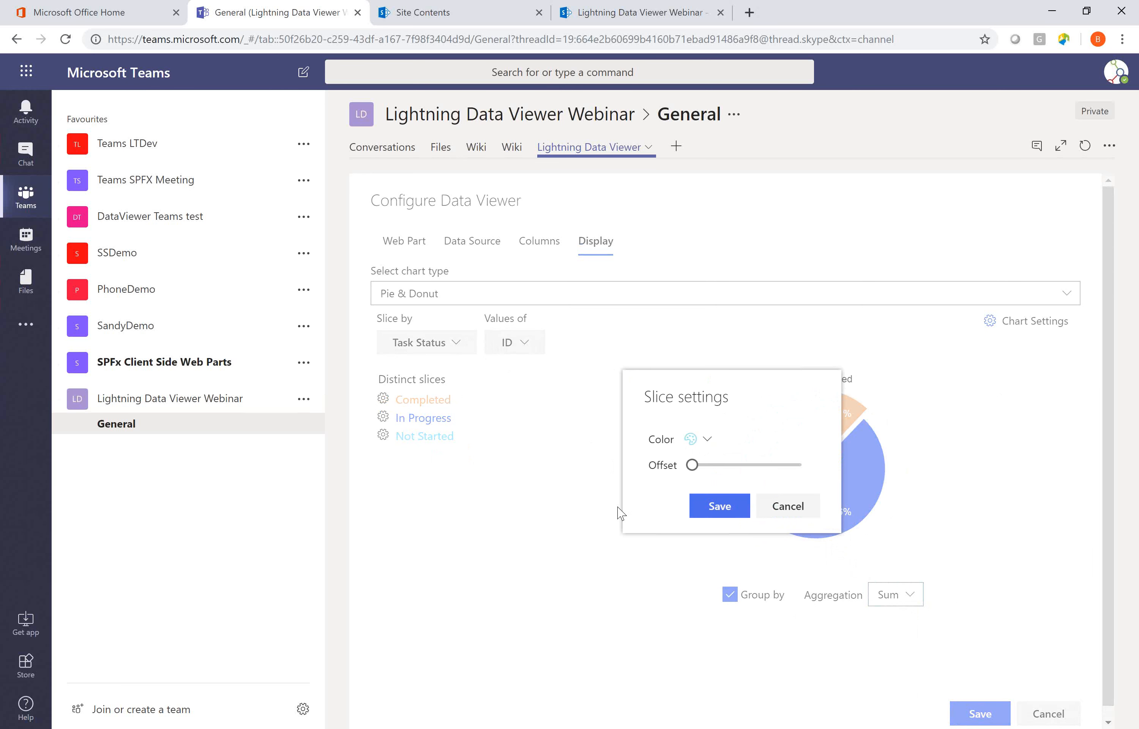
{"action": "left_click", "coordinate": [707, 441]}
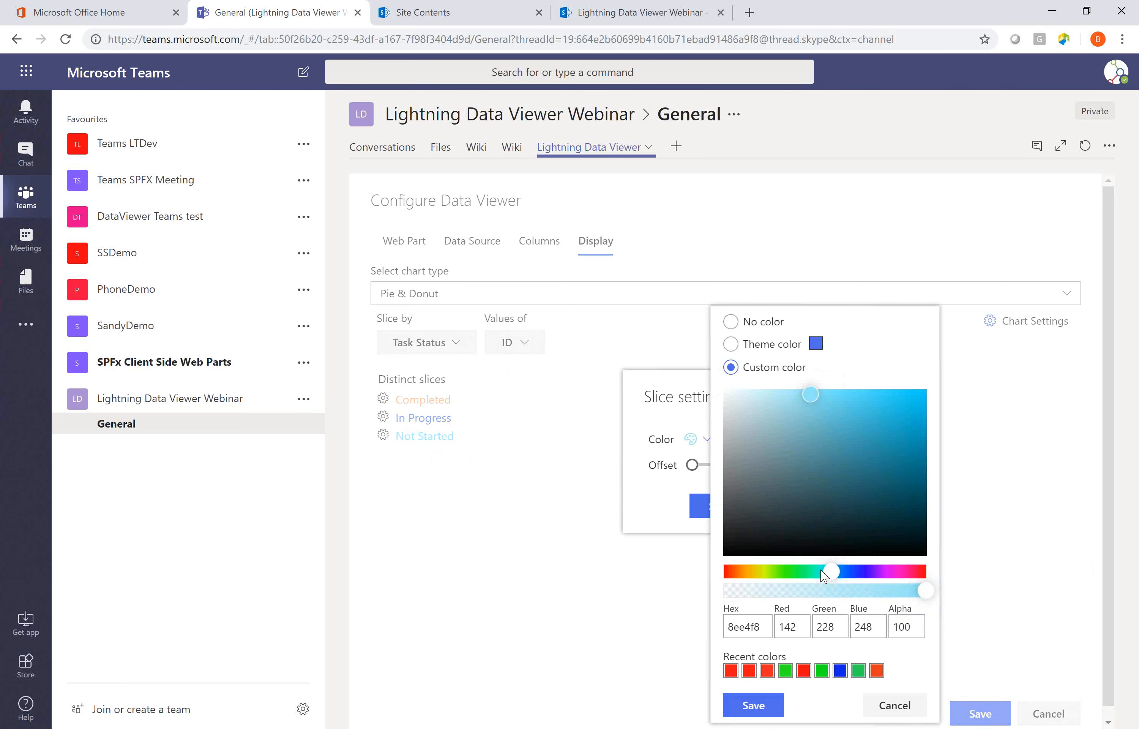
{"action": "left_click", "coordinate": [861, 579]}
{"action": "left_click", "coordinate": [866, 427]}
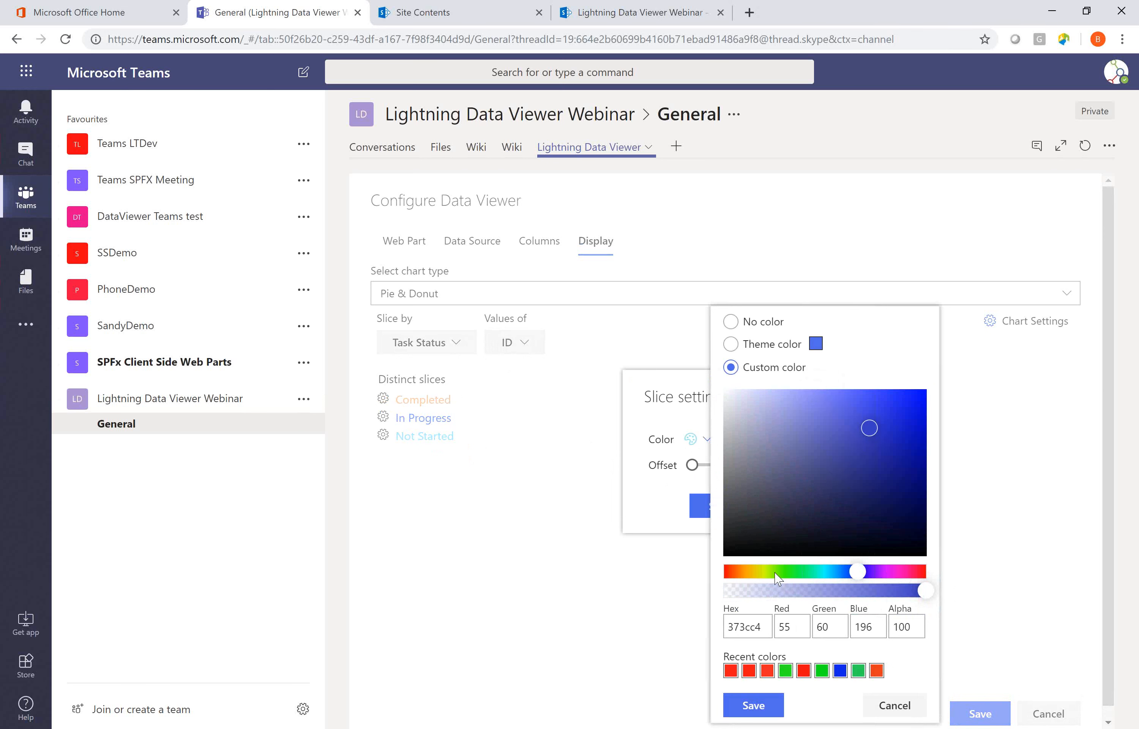
{"action": "left_click", "coordinate": [751, 705]}
{"action": "left_click", "coordinate": [718, 506]}
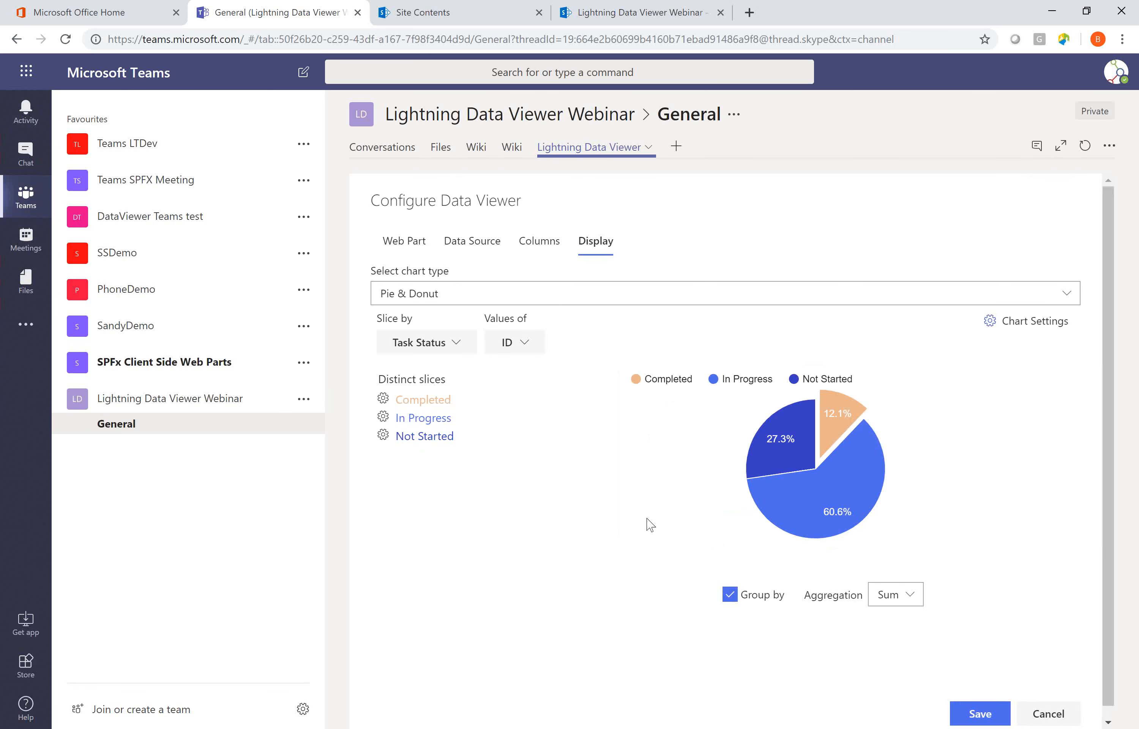
Change the In Progress slice to a brownish-orange custom color, about hex b1641d.
{"action": "left_click", "coordinate": [401, 419]}
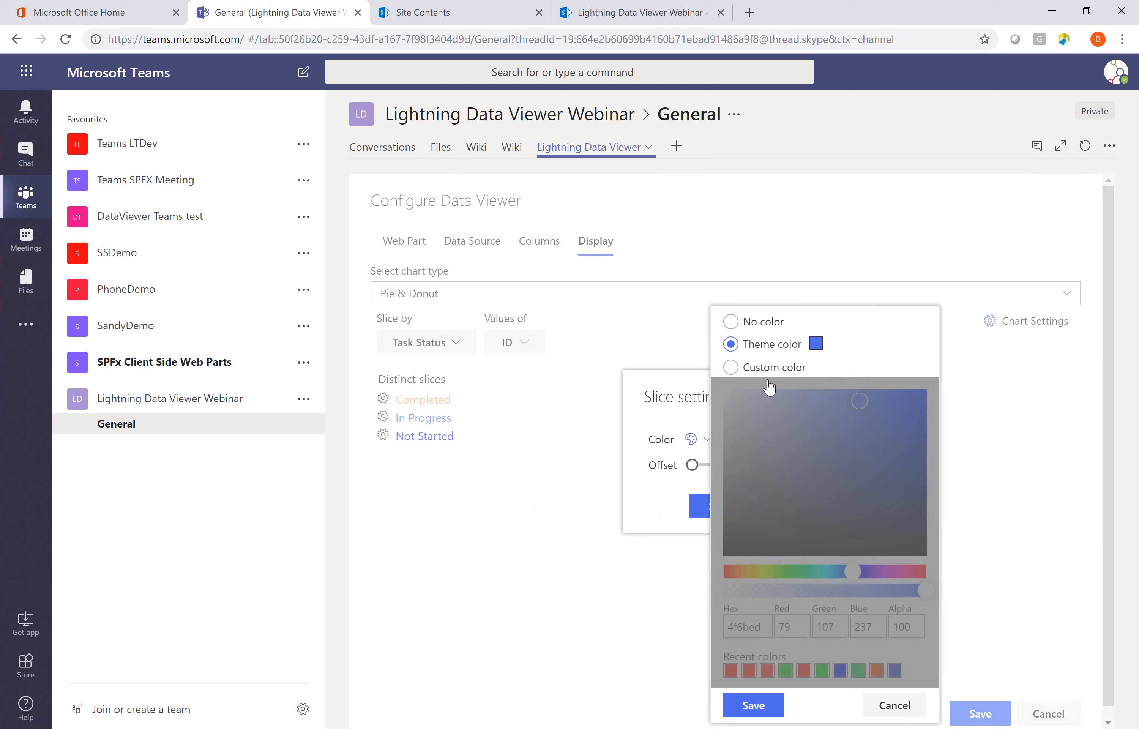
{"action": "left_click", "coordinate": [768, 380]}
{"action": "left_click", "coordinate": [823, 571]}
{"action": "left_click_drag", "start_coordinate": [822, 572], "coordinate": [740, 571]}
{"action": "left_click", "coordinate": [892, 440]}
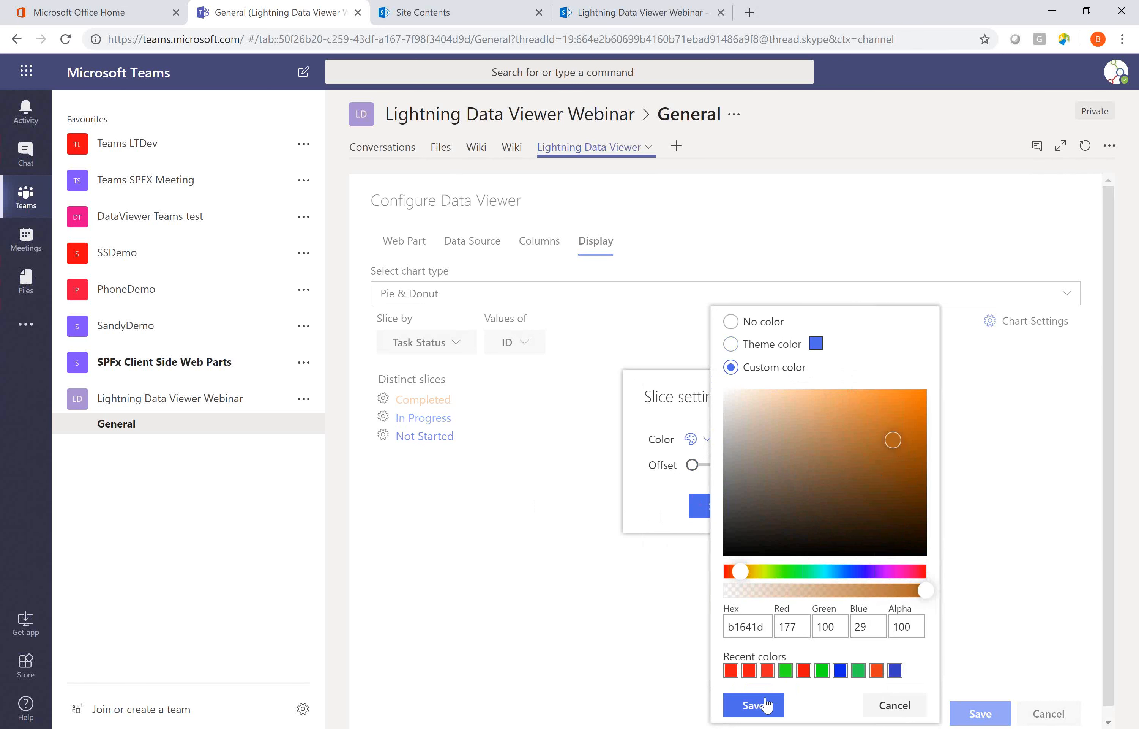
{"action": "left_click", "coordinate": [754, 705]}
{"action": "left_click", "coordinate": [719, 507]}
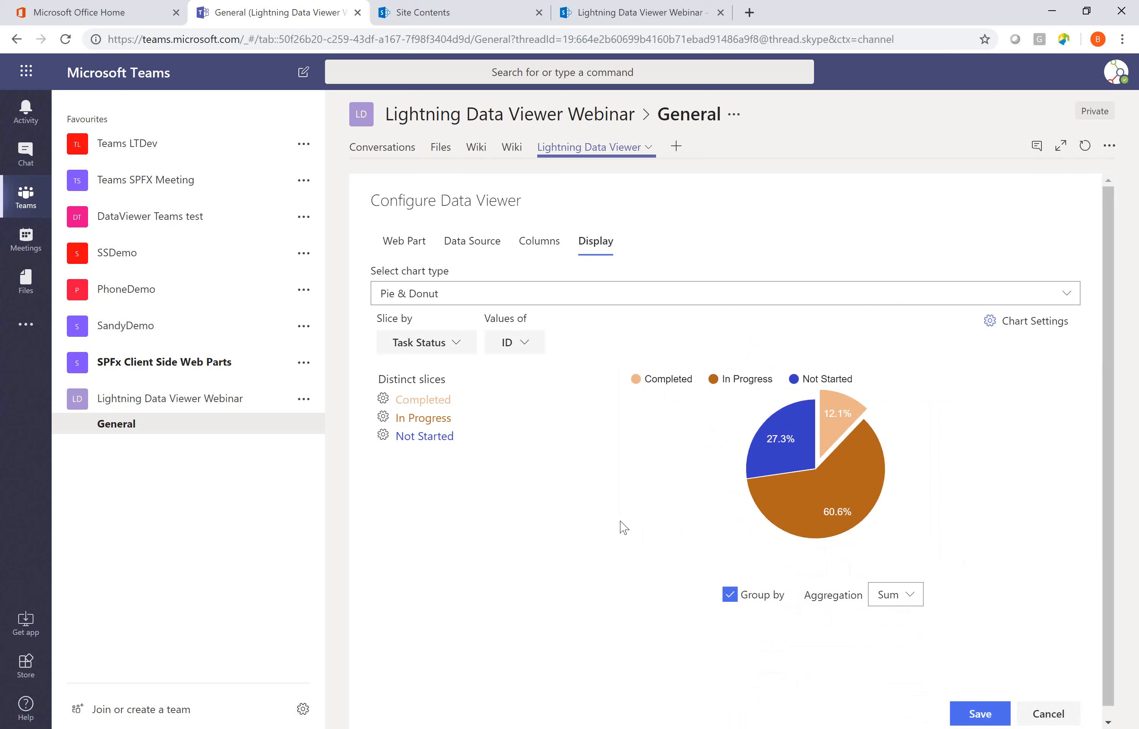
Turn the pie into a donut by setting the chart's radius of hole to about two thirds of its range.
{"action": "mouse_move", "coordinate": [856, 485]}
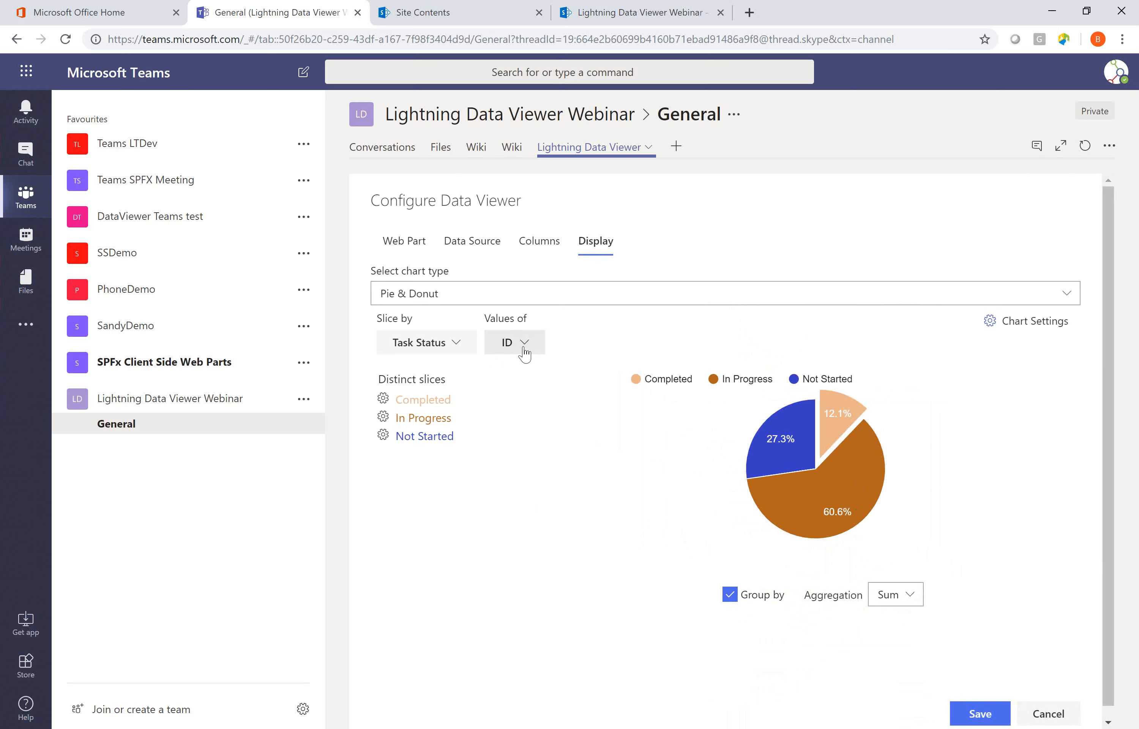
{"action": "left_click", "coordinate": [989, 328]}
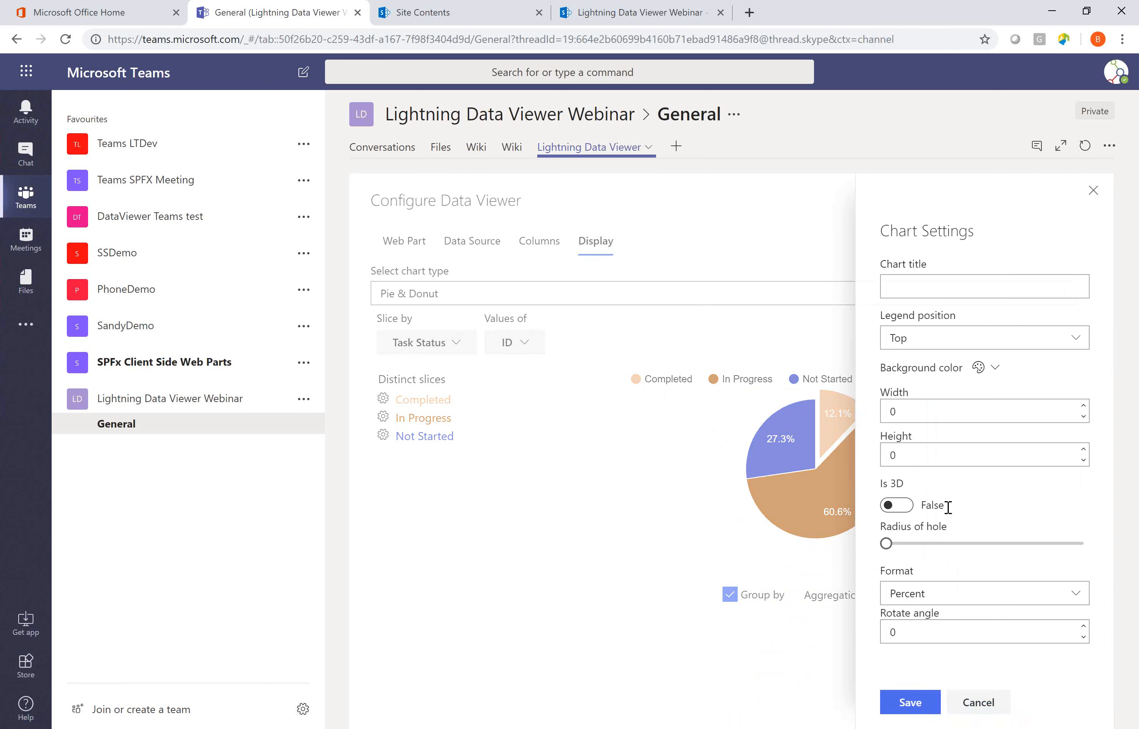
{"action": "left_click_drag", "start_coordinate": [890, 546], "coordinate": [934, 532]}
{"action": "left_click", "coordinate": [916, 699]}
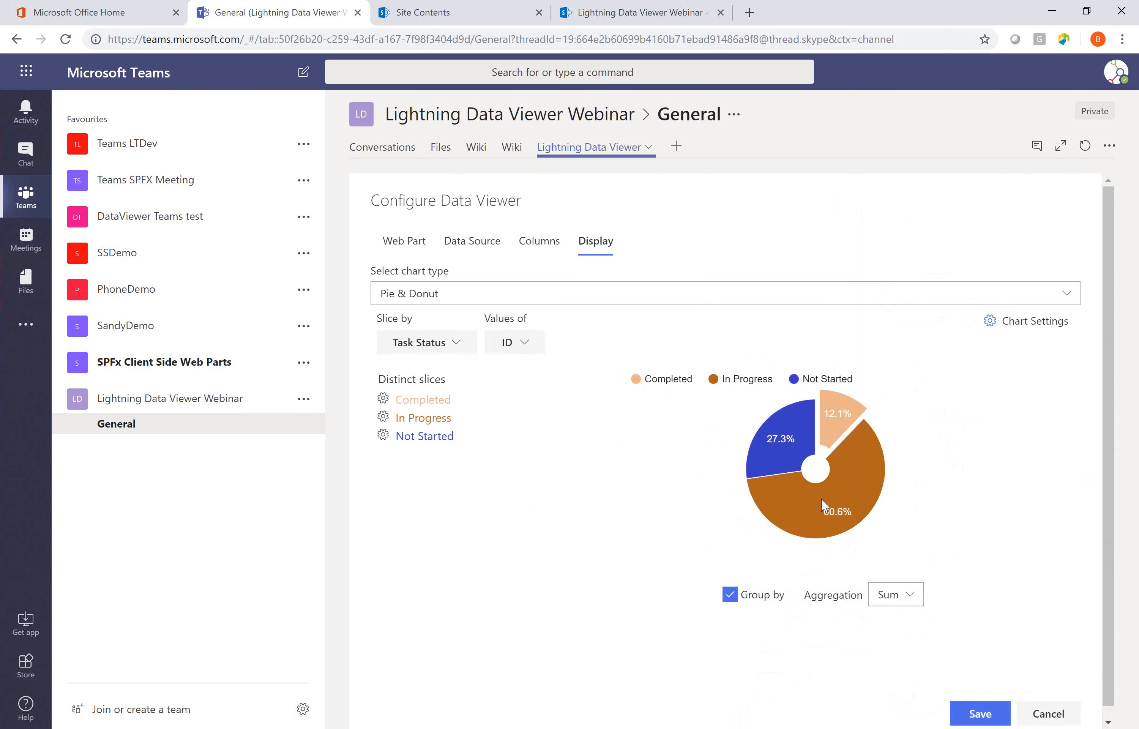
{"action": "left_click", "coordinate": [1018, 325]}
{"action": "left_click_drag", "start_coordinate": [930, 543], "coordinate": [1017, 544]}
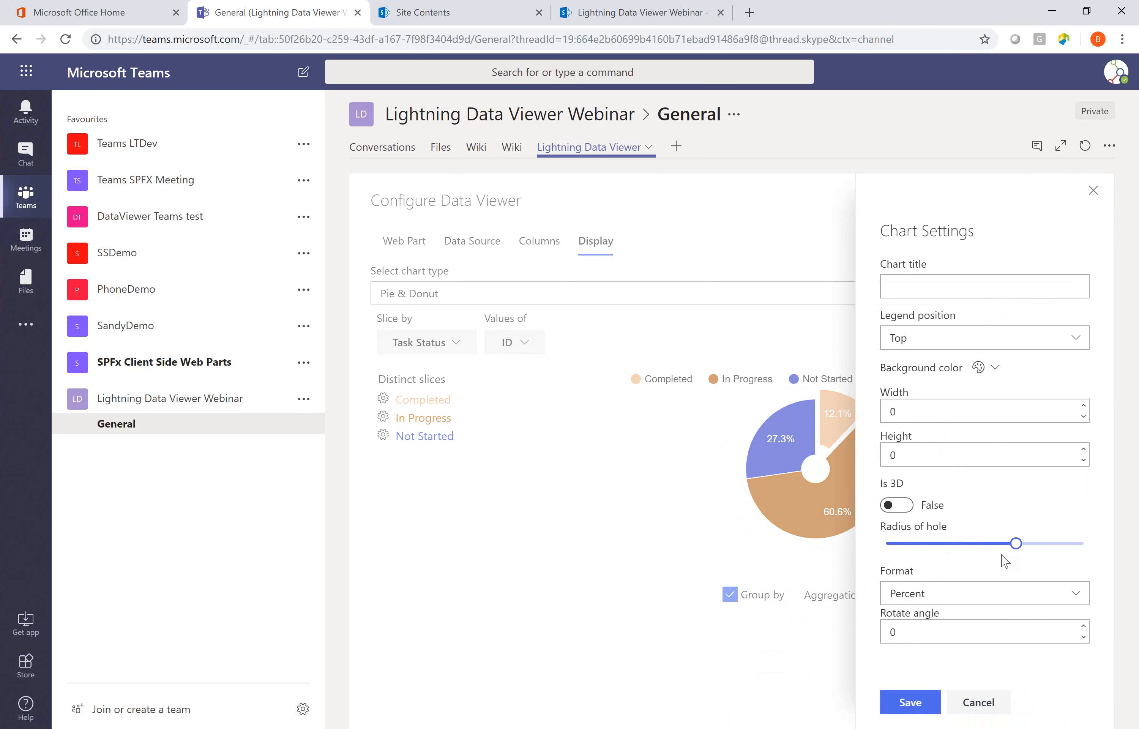
{"action": "left_click", "coordinate": [907, 708]}
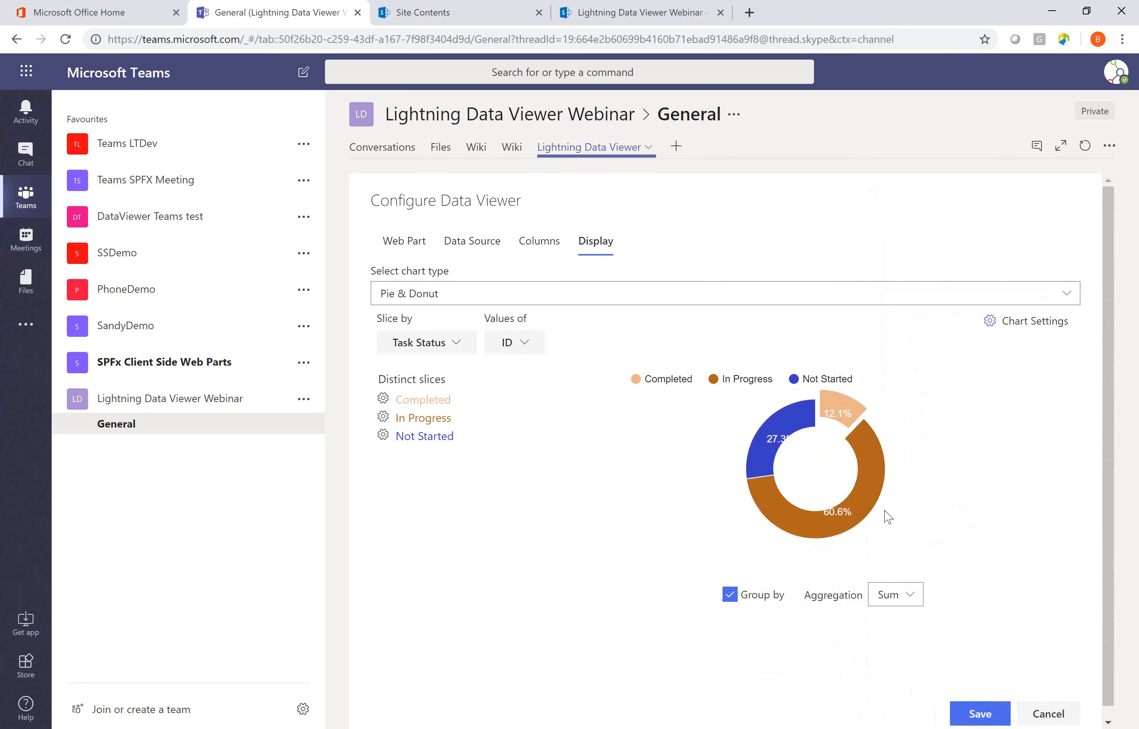
Set the chart's radius of hole to about half its range, turn on Is 3D, and save the Data Viewer configuration.
{"action": "left_click", "coordinate": [1036, 326]}
{"action": "left_click_drag", "start_coordinate": [1016, 543], "coordinate": [991, 545]}
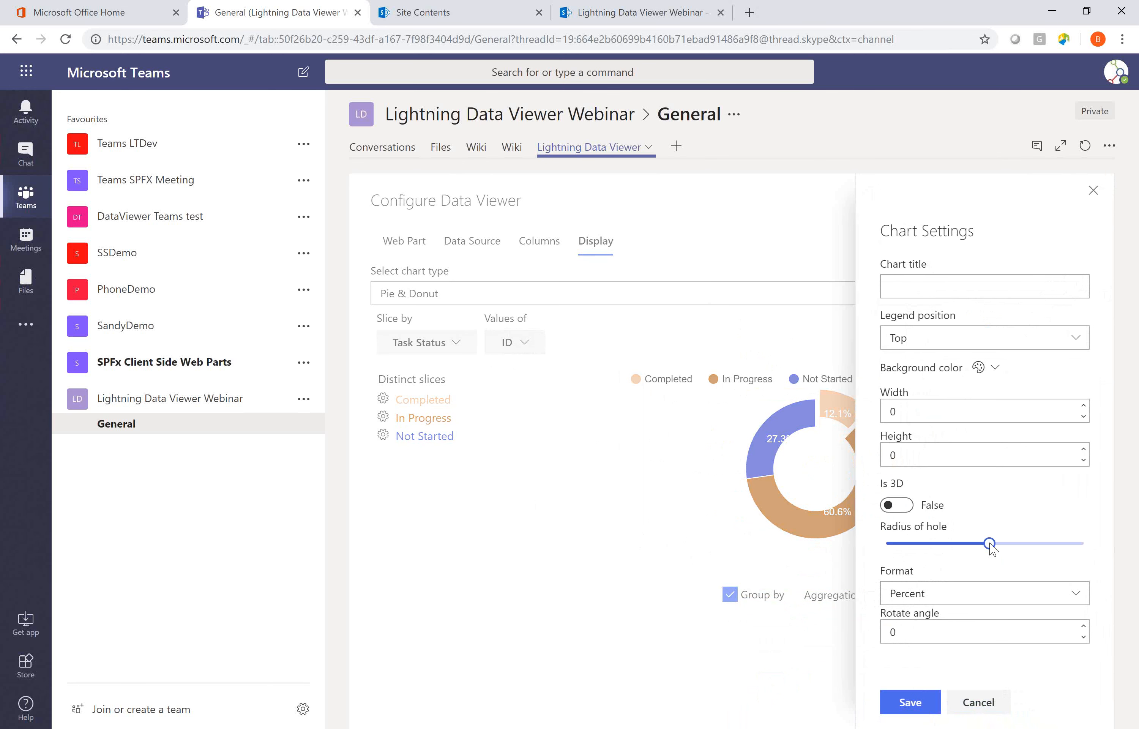
{"action": "left_click", "coordinate": [932, 508]}
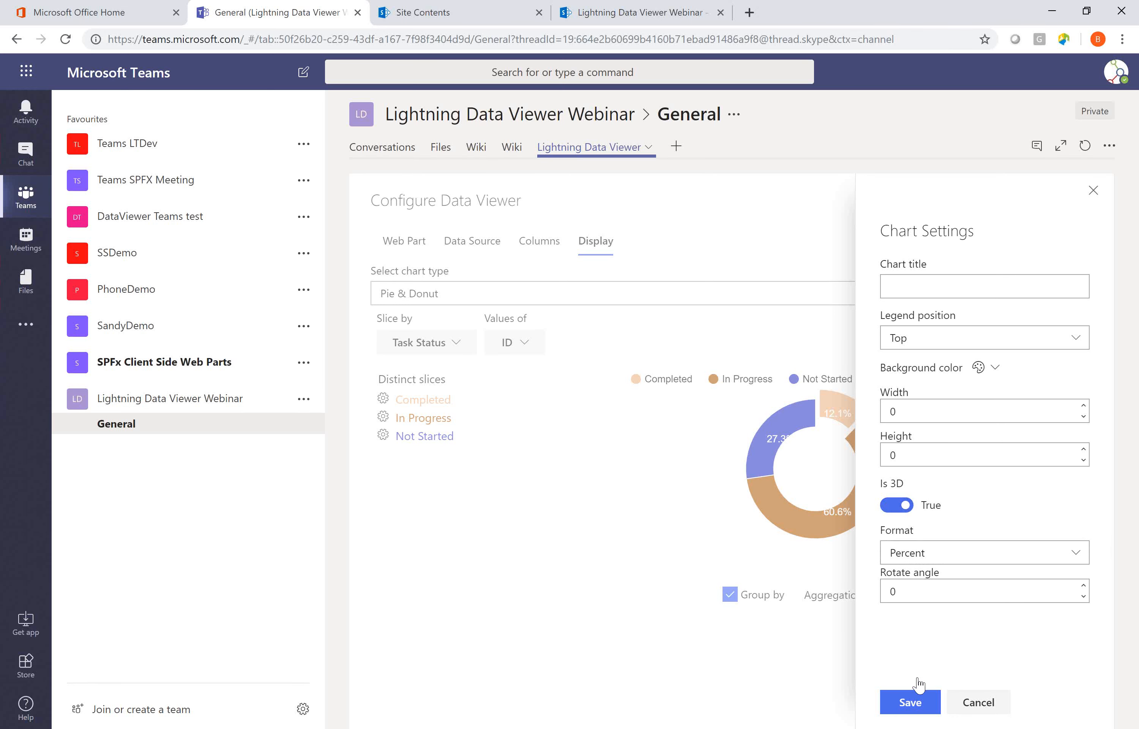
{"action": "left_click", "coordinate": [920, 705]}
{"action": "mouse_move", "coordinate": [855, 521]}
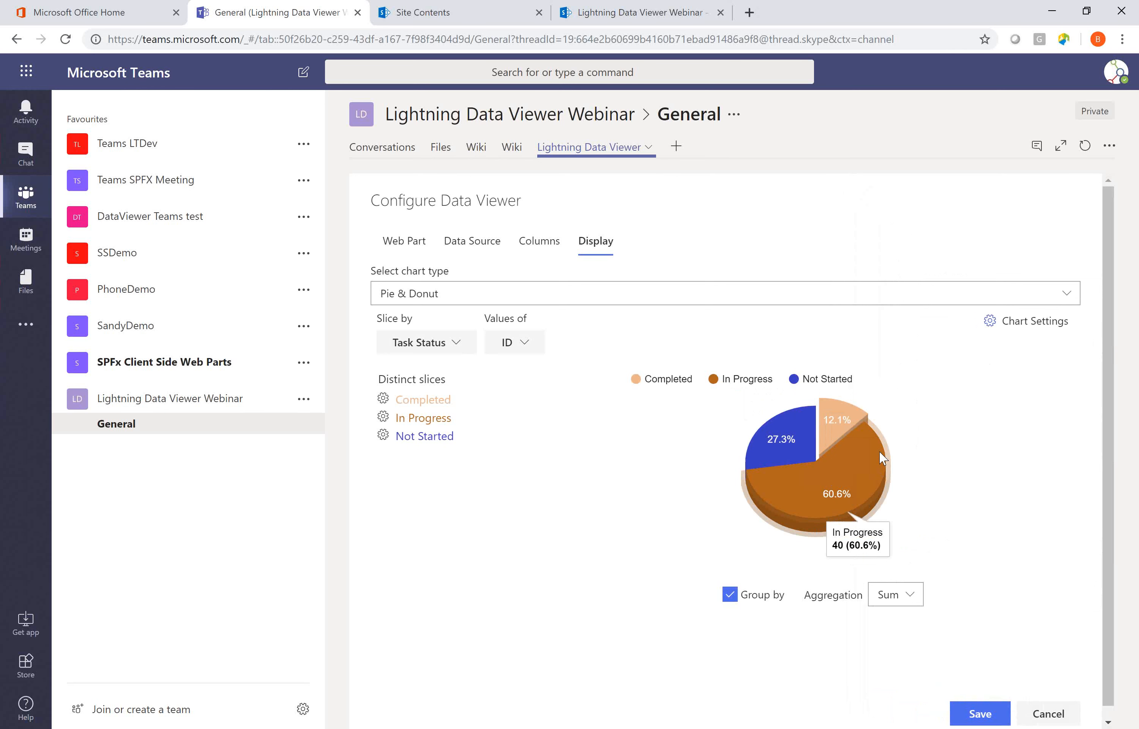
{"action": "left_click", "coordinate": [978, 713]}
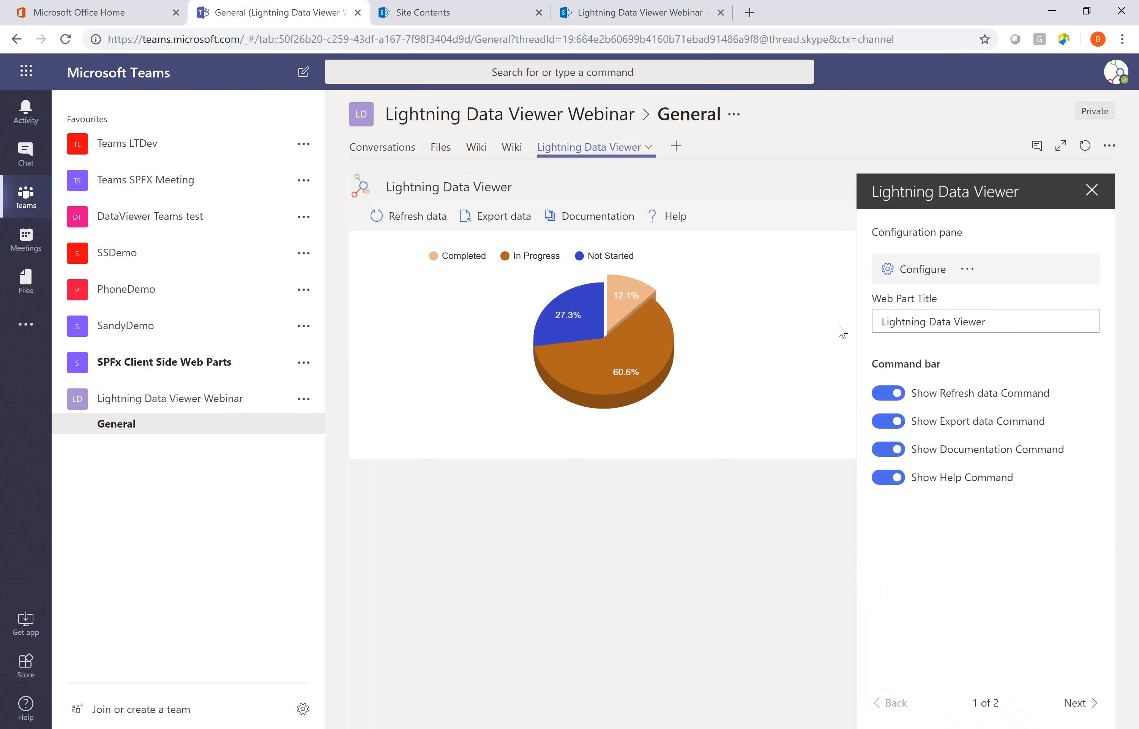
Add a second Lightning Data Viewer tab to the General channel, keeping the option to post to the channel about it.
{"action": "left_click", "coordinate": [676, 146]}
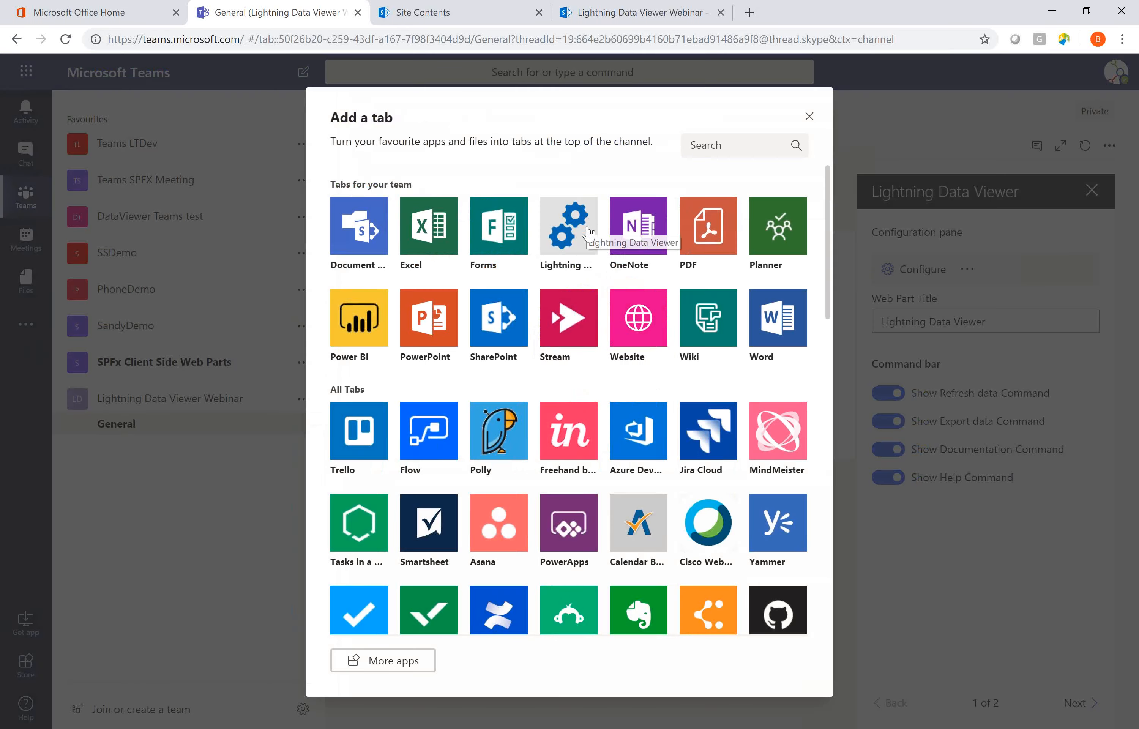
{"action": "left_click", "coordinate": [590, 225]}
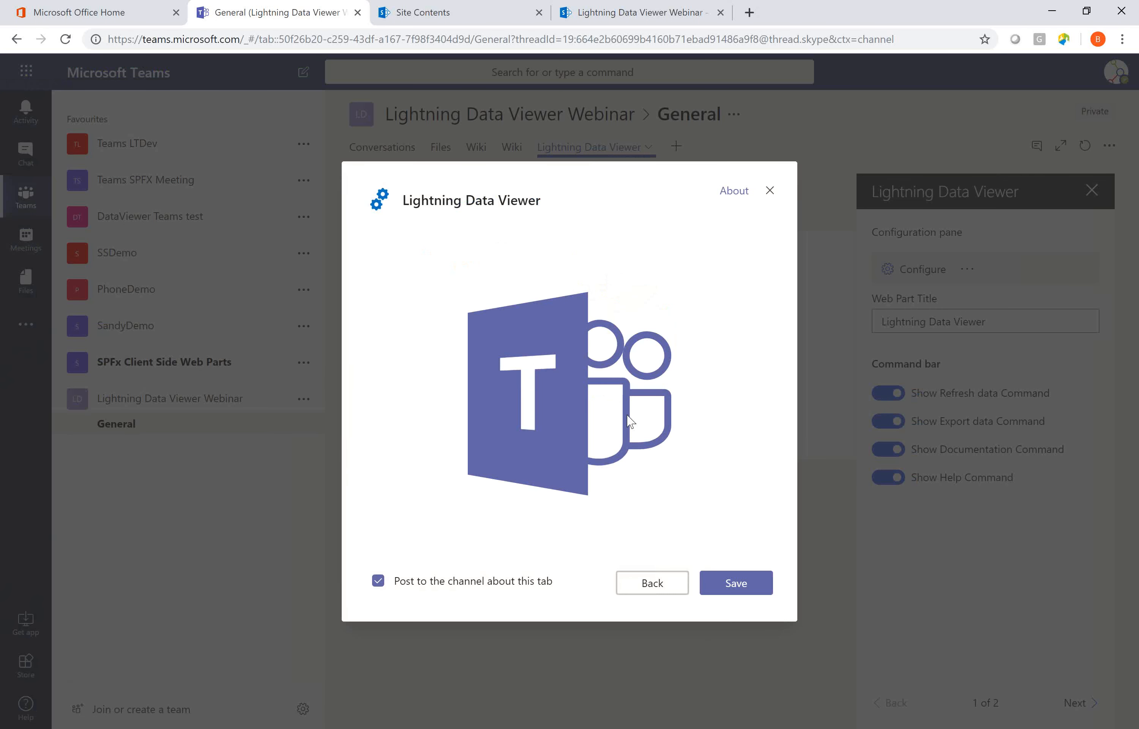
{"action": "left_click", "coordinate": [738, 587]}
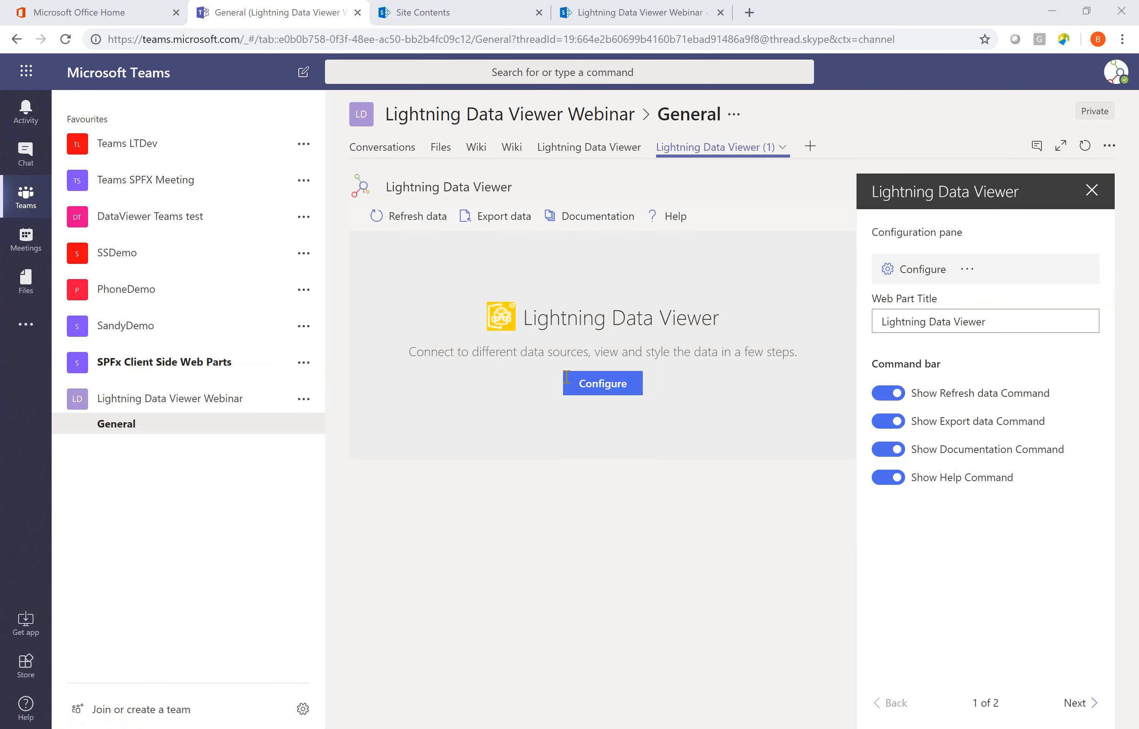
Configure the new Data Viewer tab to use oData Service as its data source provider.
{"action": "left_click", "coordinate": [603, 383]}
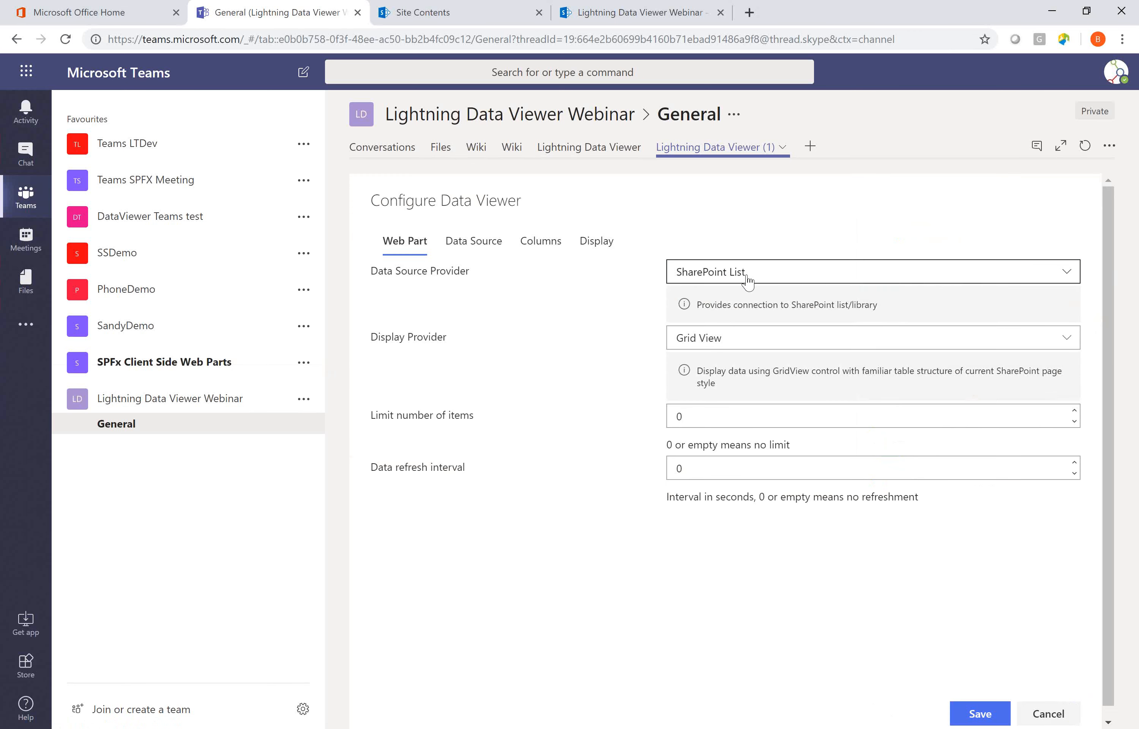
{"action": "left_click", "coordinate": [752, 285]}
{"action": "left_click", "coordinate": [759, 348]}
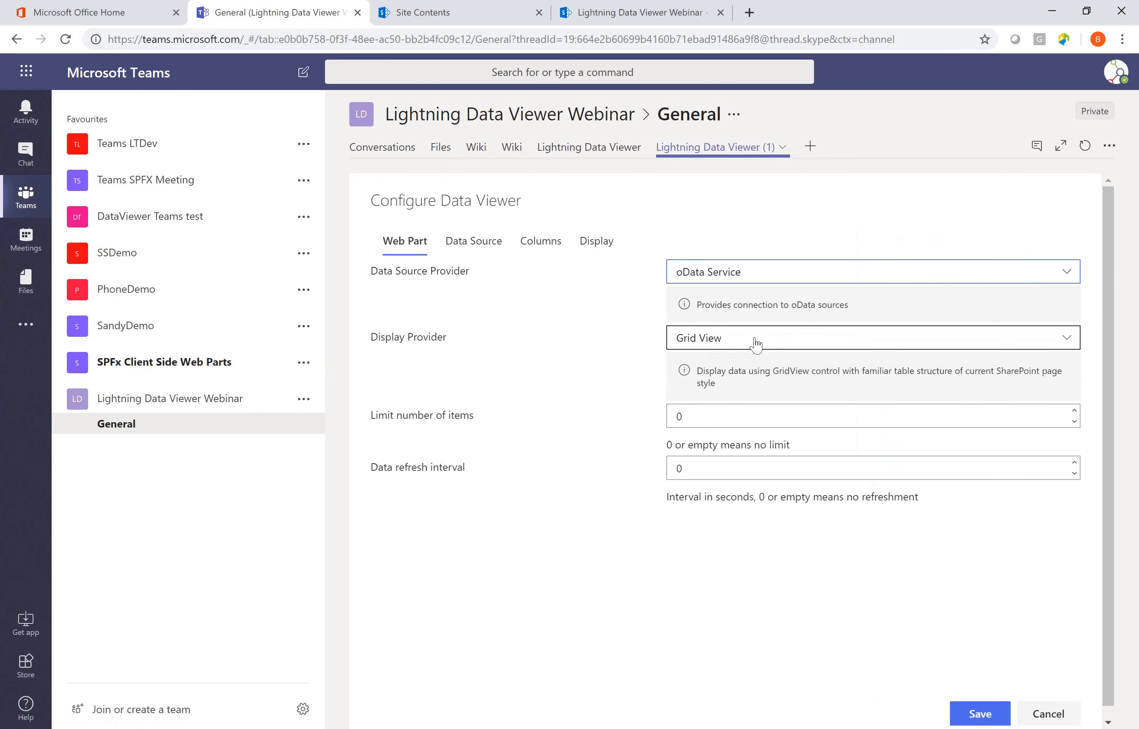
{"action": "left_click", "coordinate": [491, 249]}
{"action": "left_click", "coordinate": [708, 276]}
{"action": "type", "text": "https://services.odata.org/V3/Northwind/Northwind.svc/"}
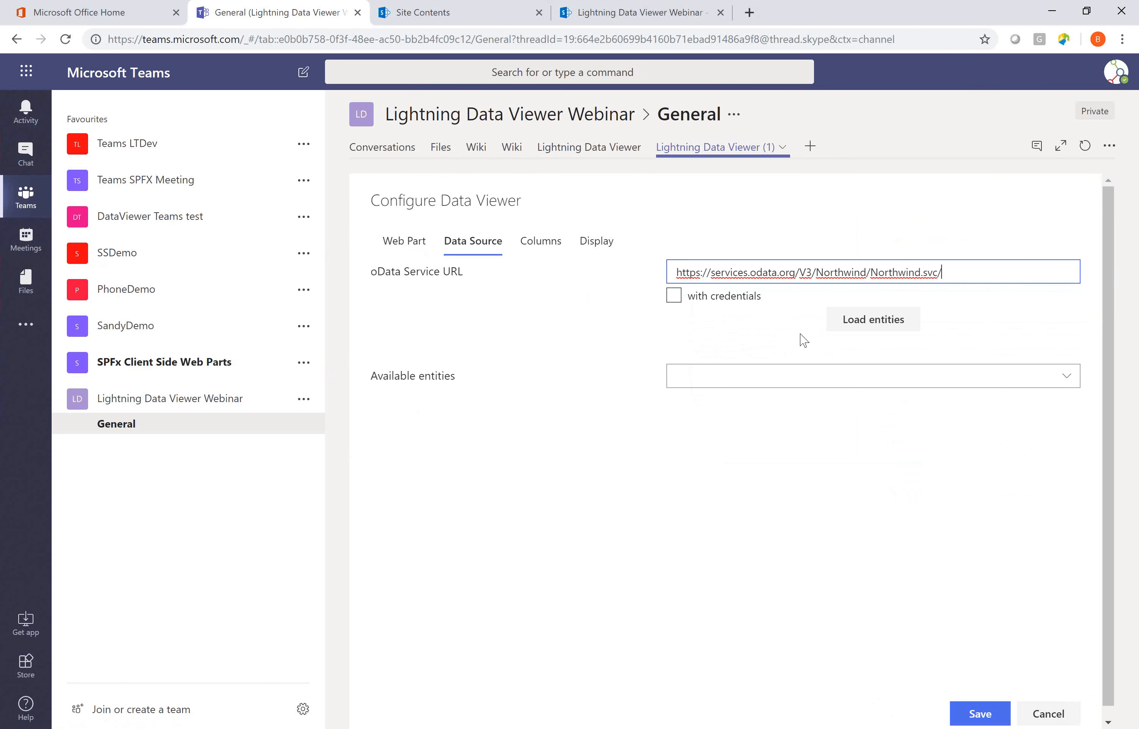
{"action": "left_click", "coordinate": [879, 322]}
{"action": "left_click", "coordinate": [846, 391]}
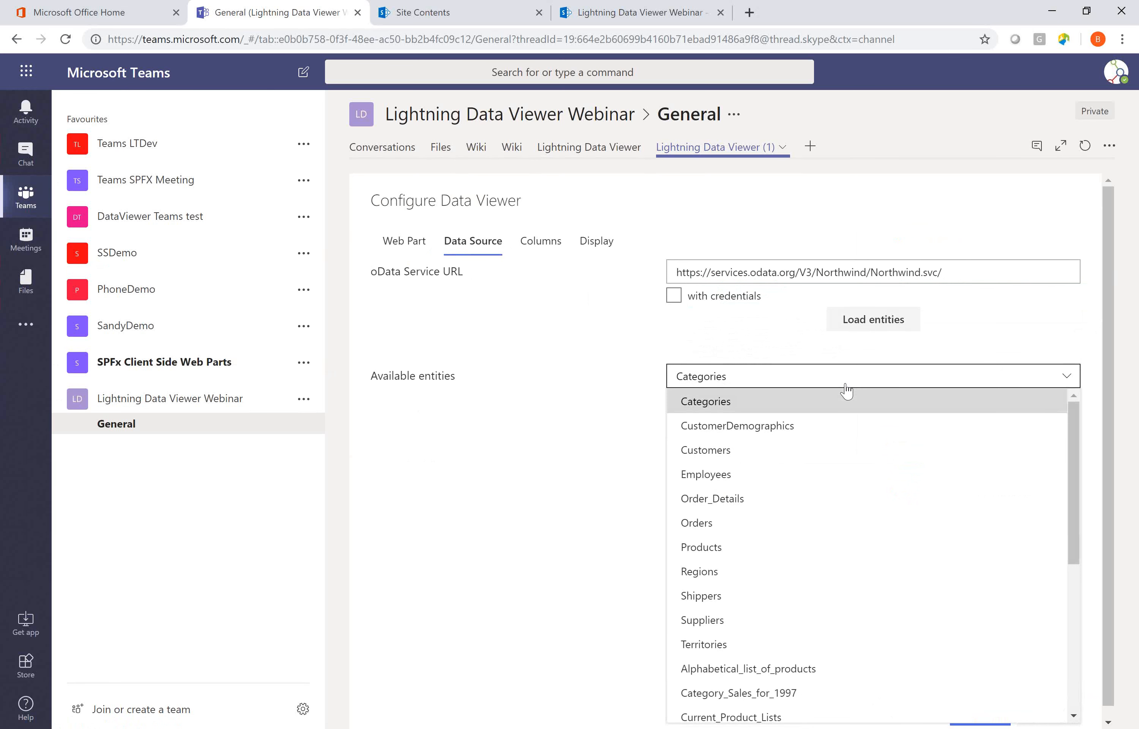
{"action": "left_click", "coordinate": [800, 449]}
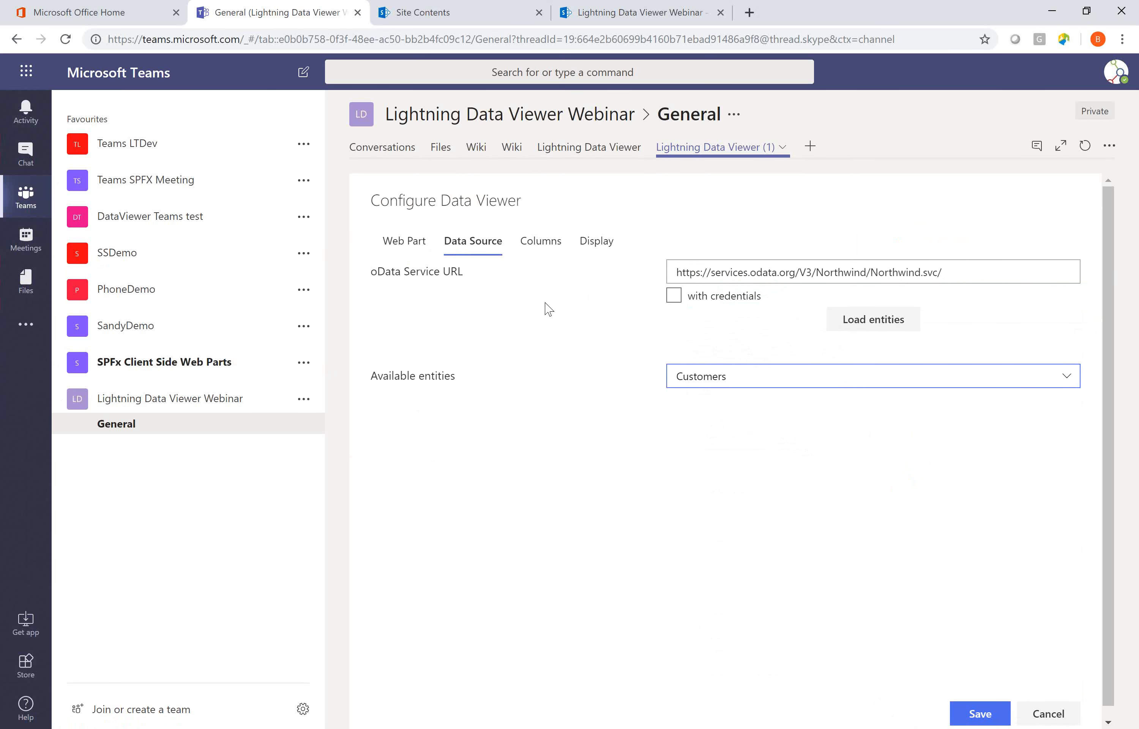
Include the CompanyName, ContactName, Country and Phone columns in the grid and save the configuration.
{"action": "left_click", "coordinate": [525, 249]}
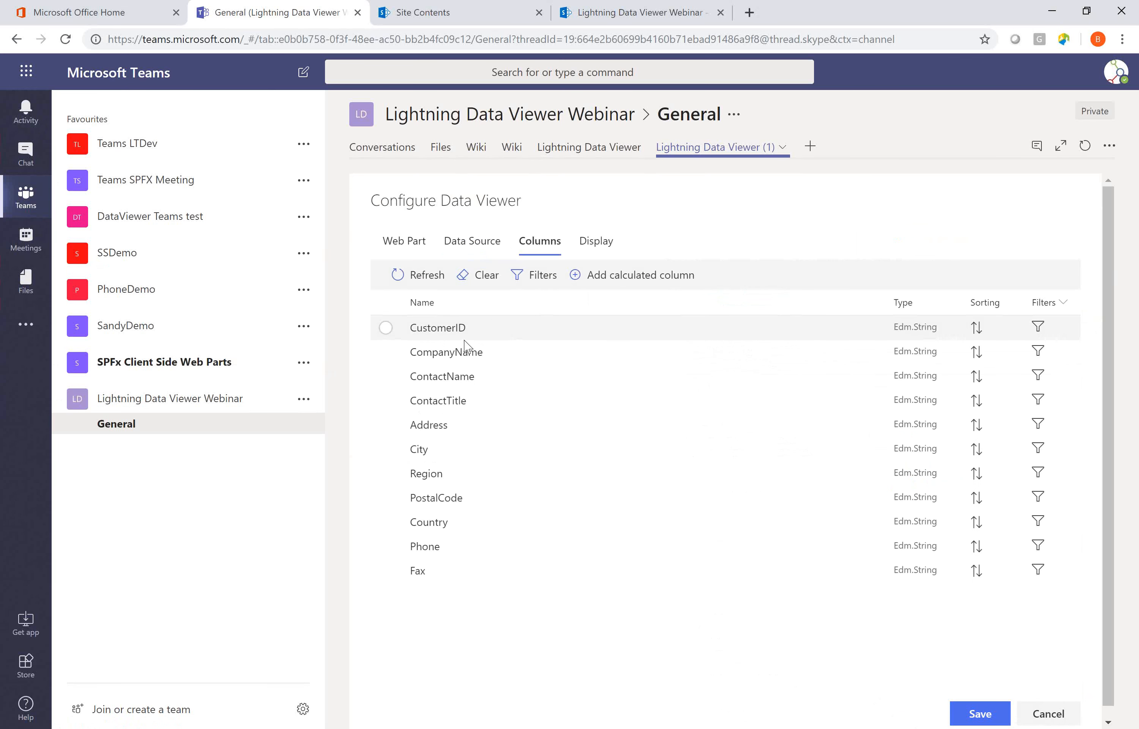
{"action": "left_click", "coordinate": [388, 353]}
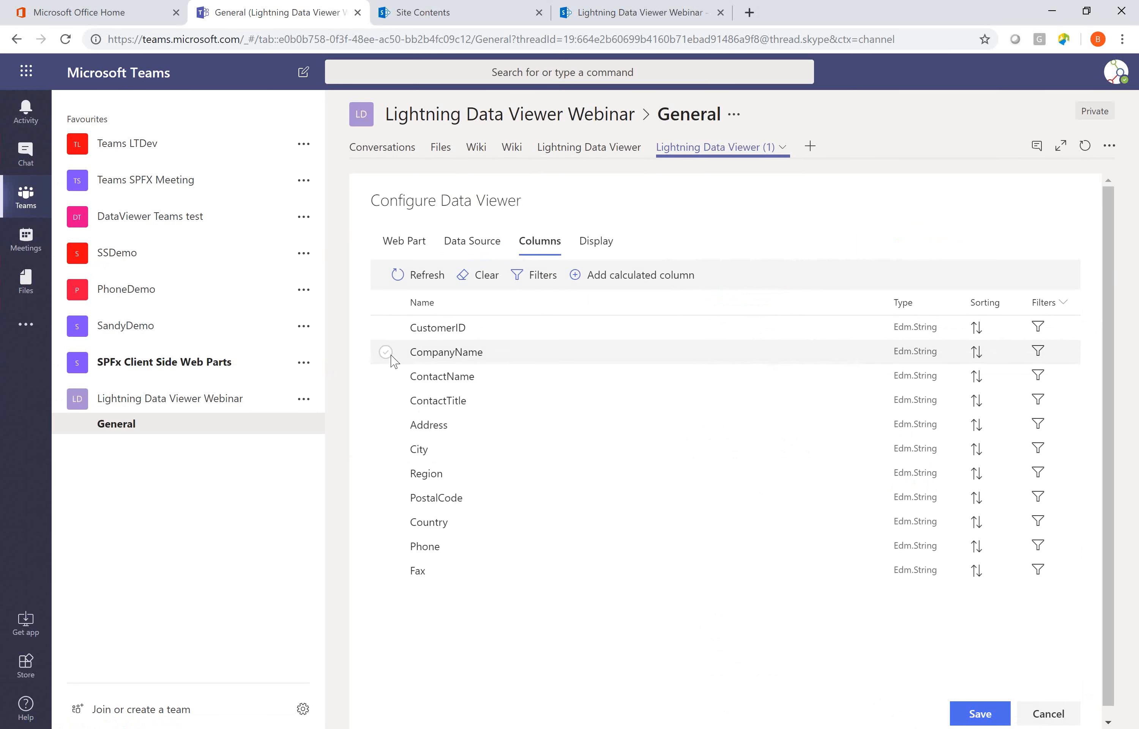
{"action": "left_click", "coordinate": [387, 377]}
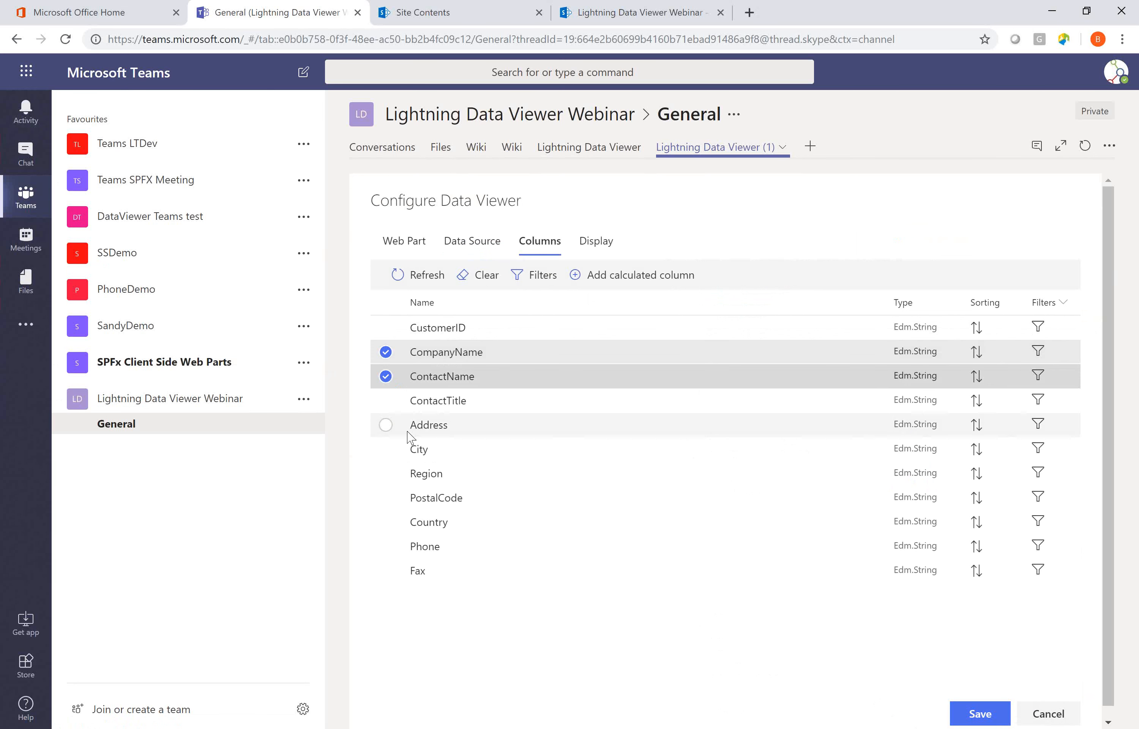
{"action": "left_click", "coordinate": [387, 522]}
{"action": "left_click", "coordinate": [387, 547]}
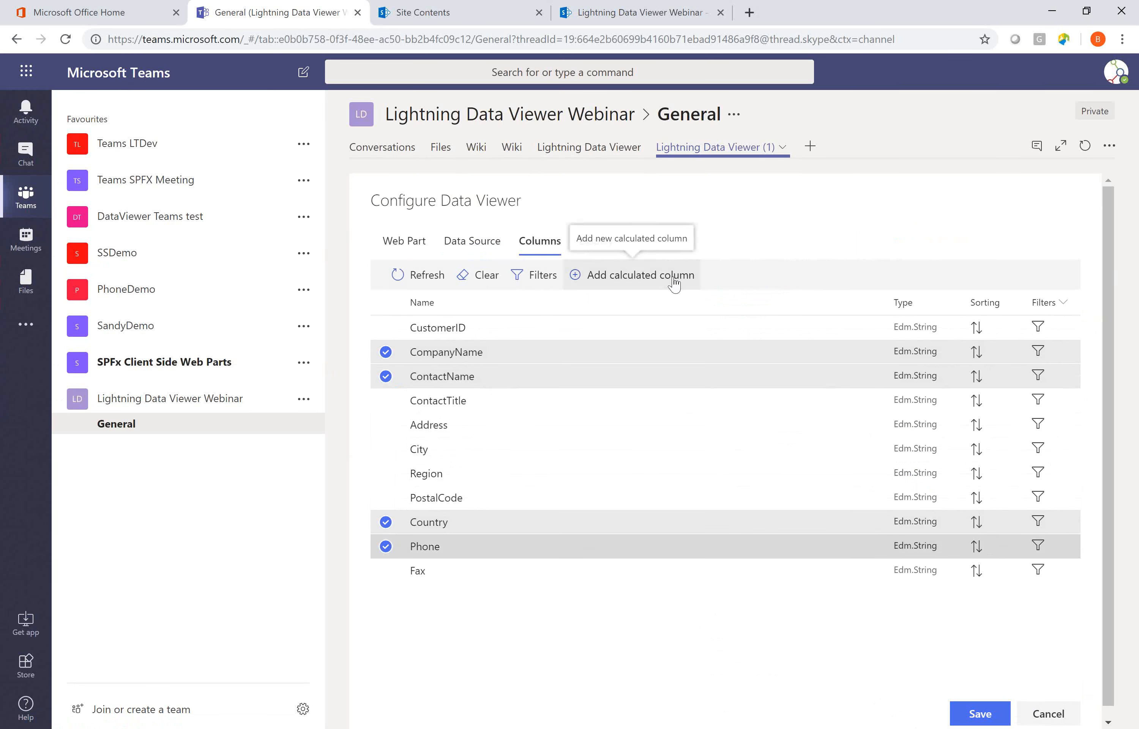
{"action": "left_click", "coordinate": [608, 246]}
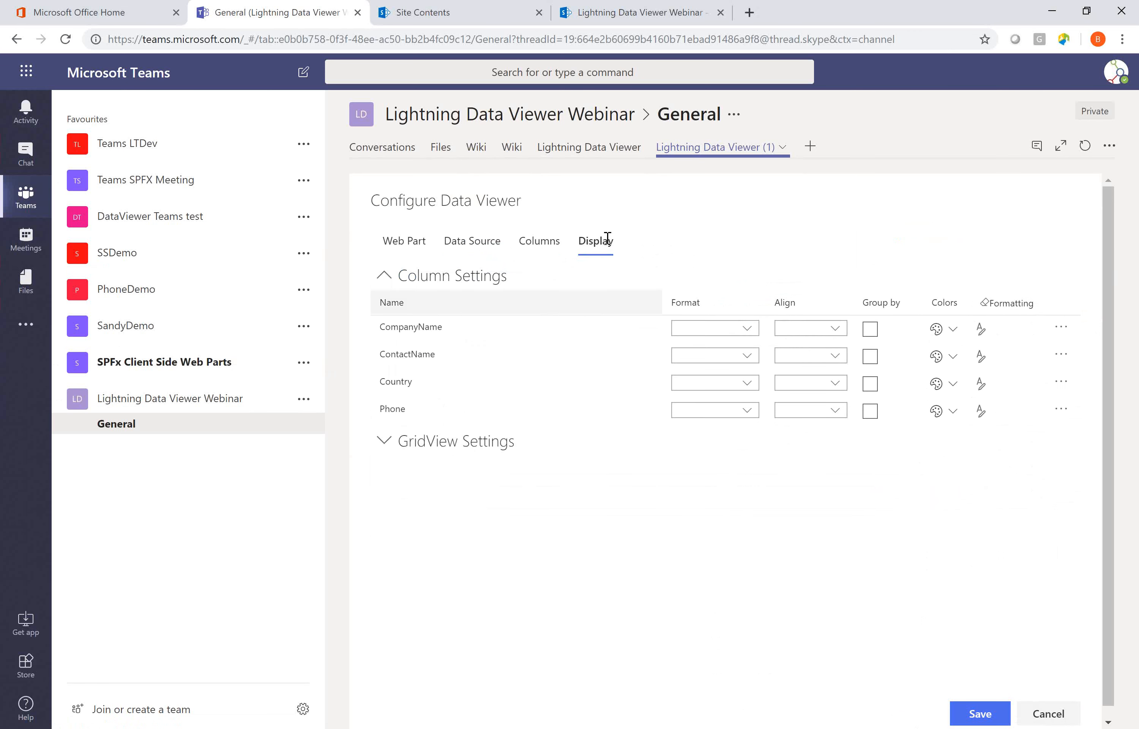
{"action": "left_click", "coordinate": [979, 713]}
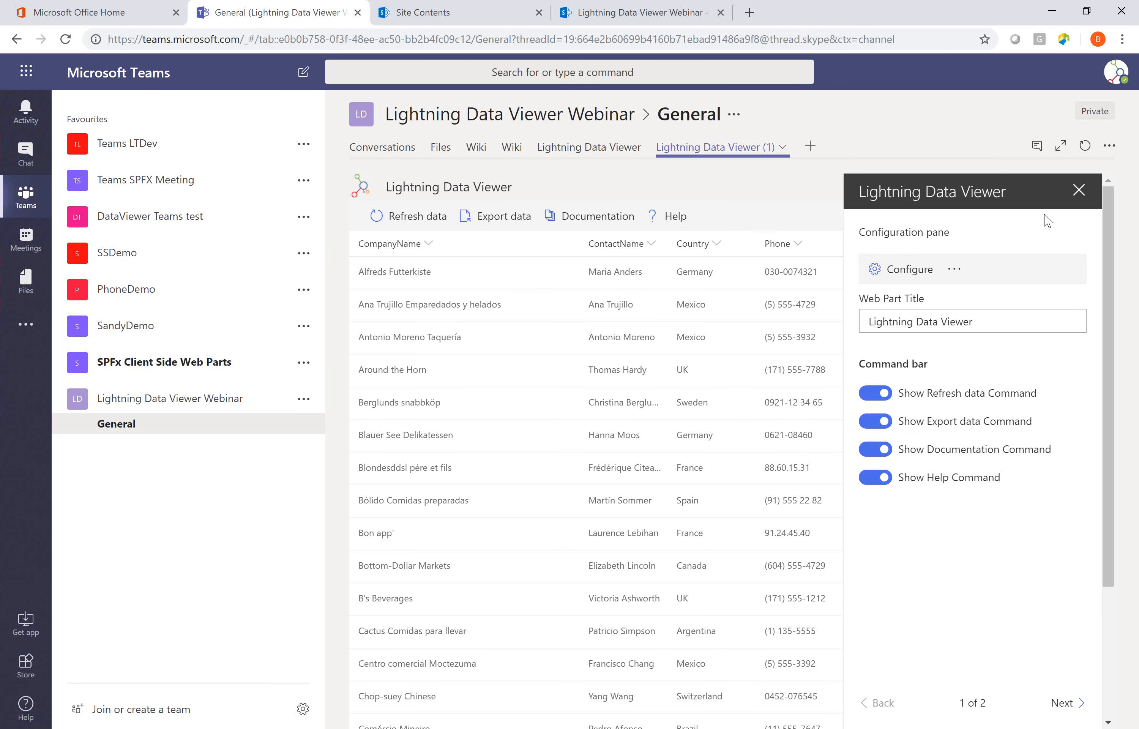
Close the web part's configuration pane and resize the CompanyName, ContactName and Country columns so the four grid columns are spread more evenly.
{"action": "left_click", "coordinate": [1073, 192]}
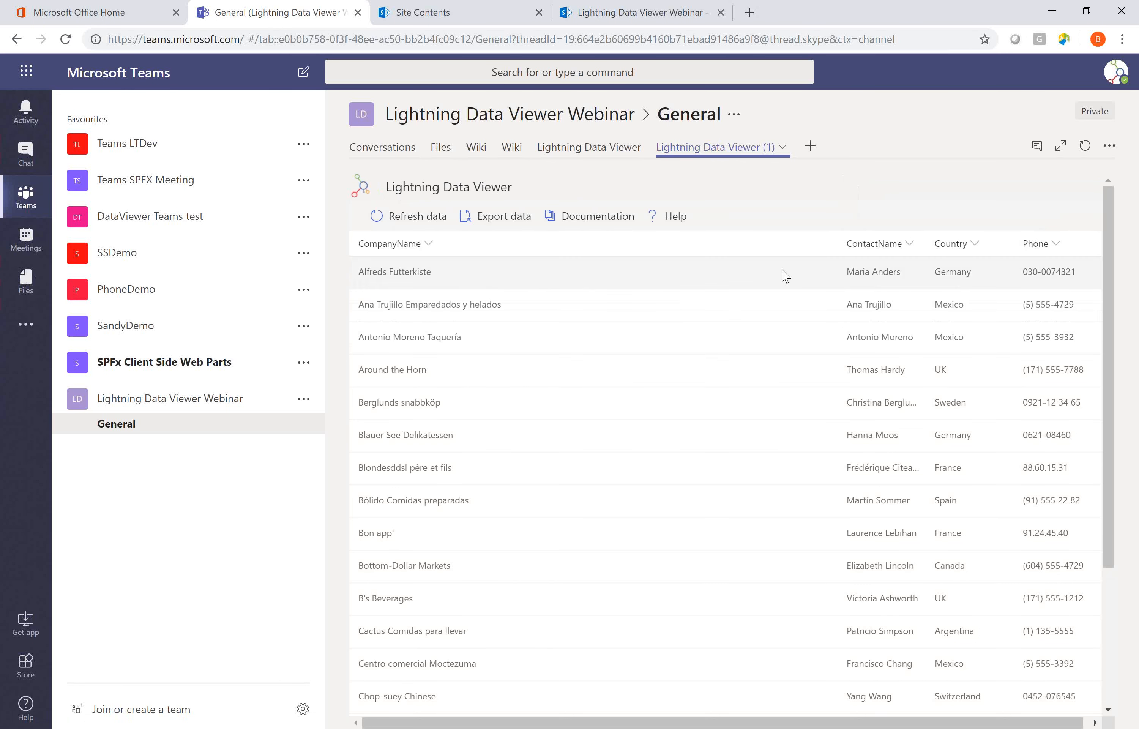
{"action": "left_click_drag", "start_coordinate": [840, 243], "coordinate": [569, 241]}
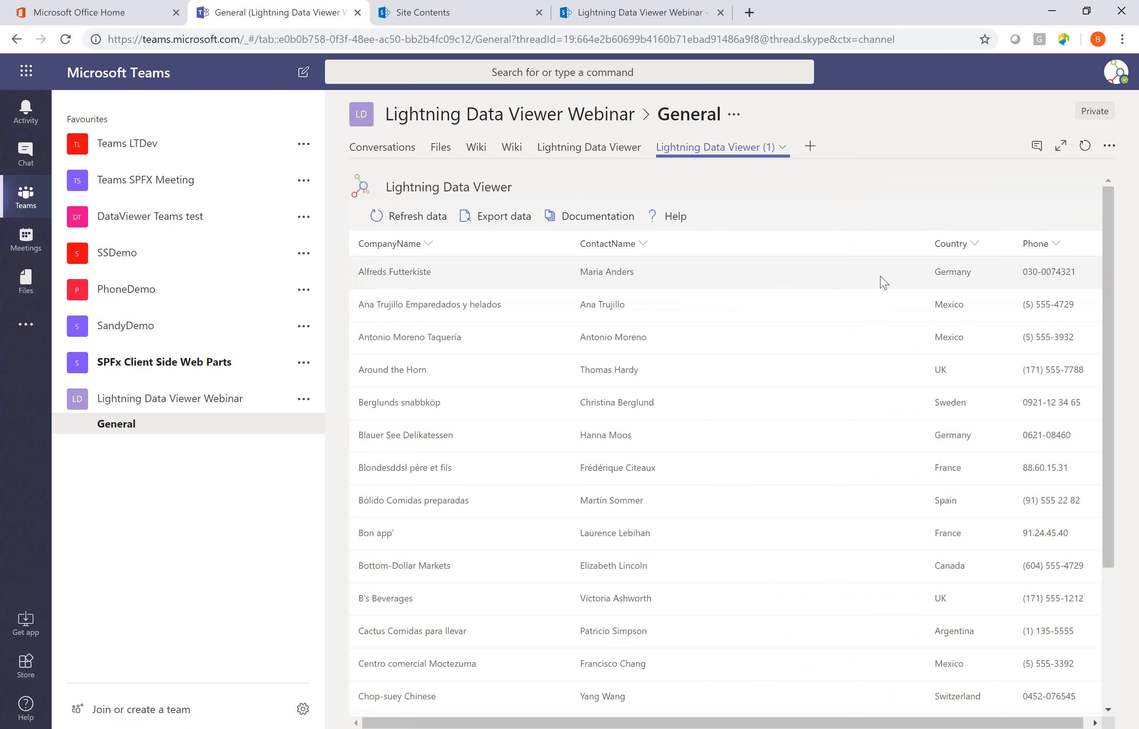
{"action": "left_click_drag", "start_coordinate": [926, 242], "coordinate": [783, 244]}
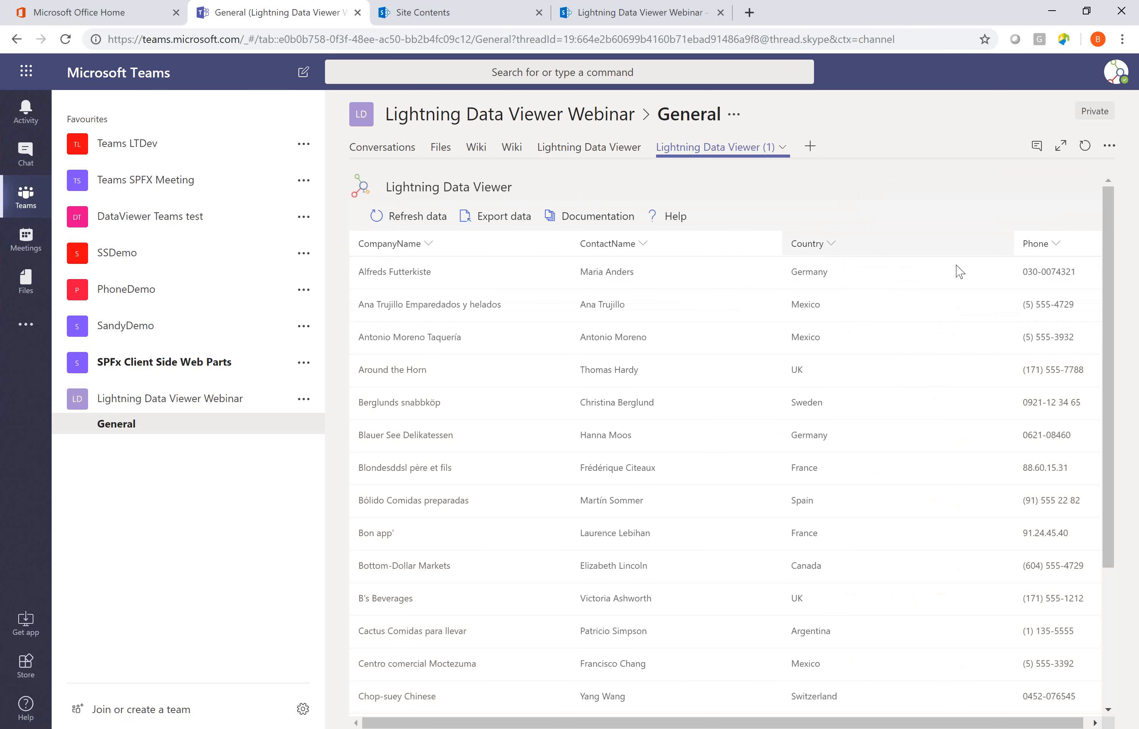
{"action": "left_click_drag", "start_coordinate": [1014, 243], "coordinate": [925, 243]}
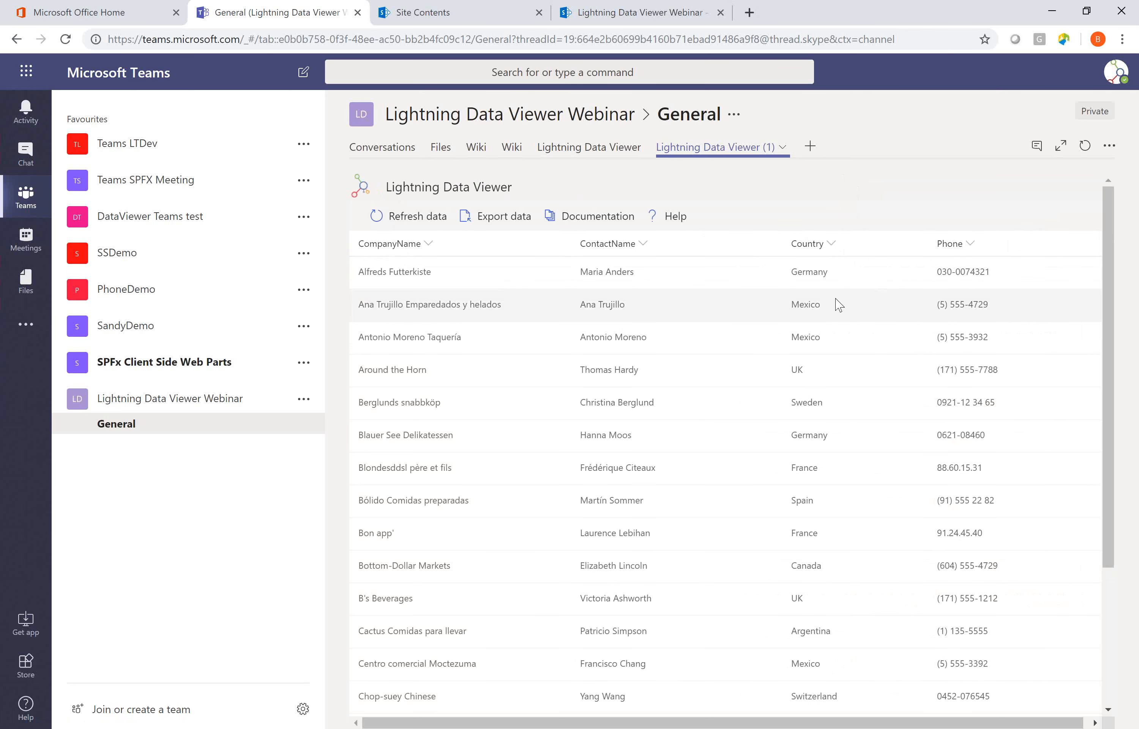
Look at the Country column's sort and filter options without applying any, and return to the first Lightning Data Viewer tab.
{"action": "left_click", "coordinate": [832, 247]}
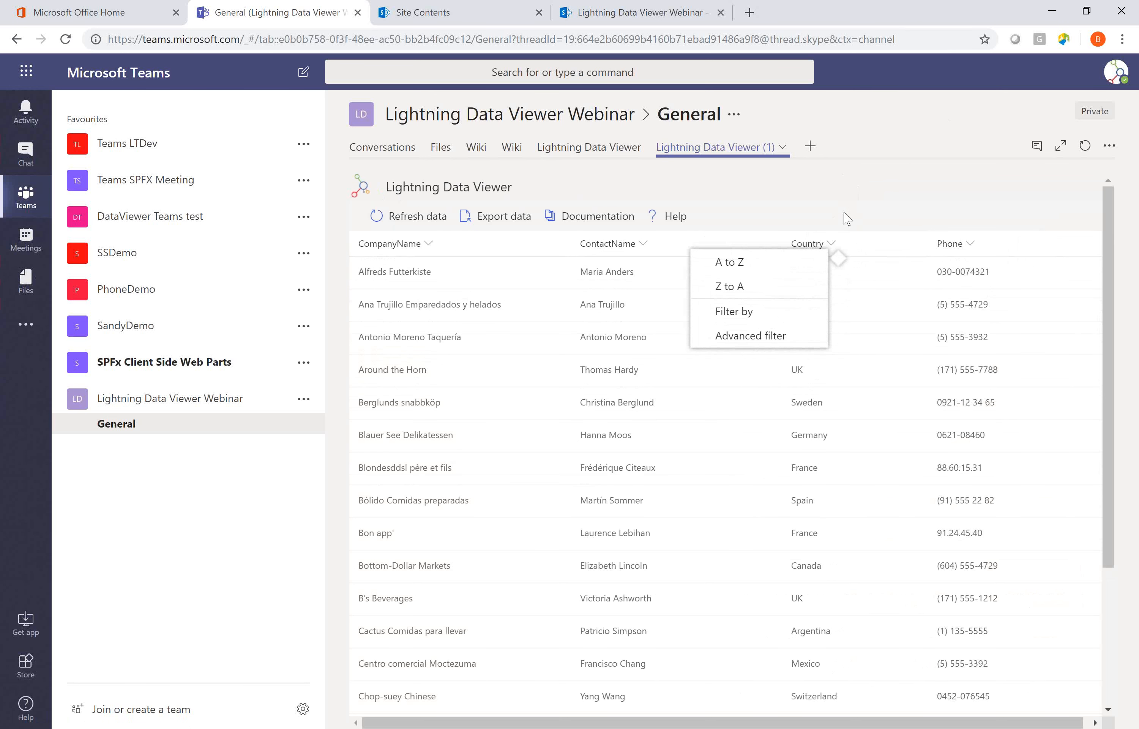
{"action": "left_click", "coordinate": [849, 195]}
{"action": "left_click", "coordinate": [607, 152]}
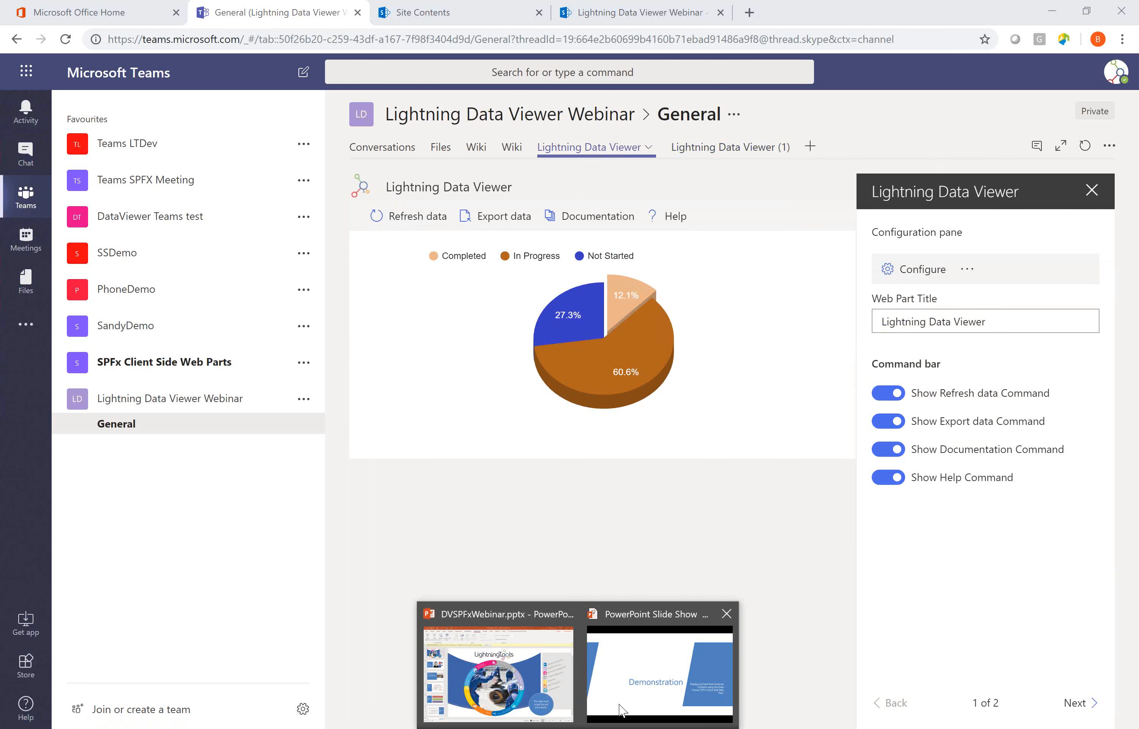
Switch to the running PowerPoint slide show and advance past the Demonstration slide.
{"action": "left_click", "coordinate": [633, 700]}
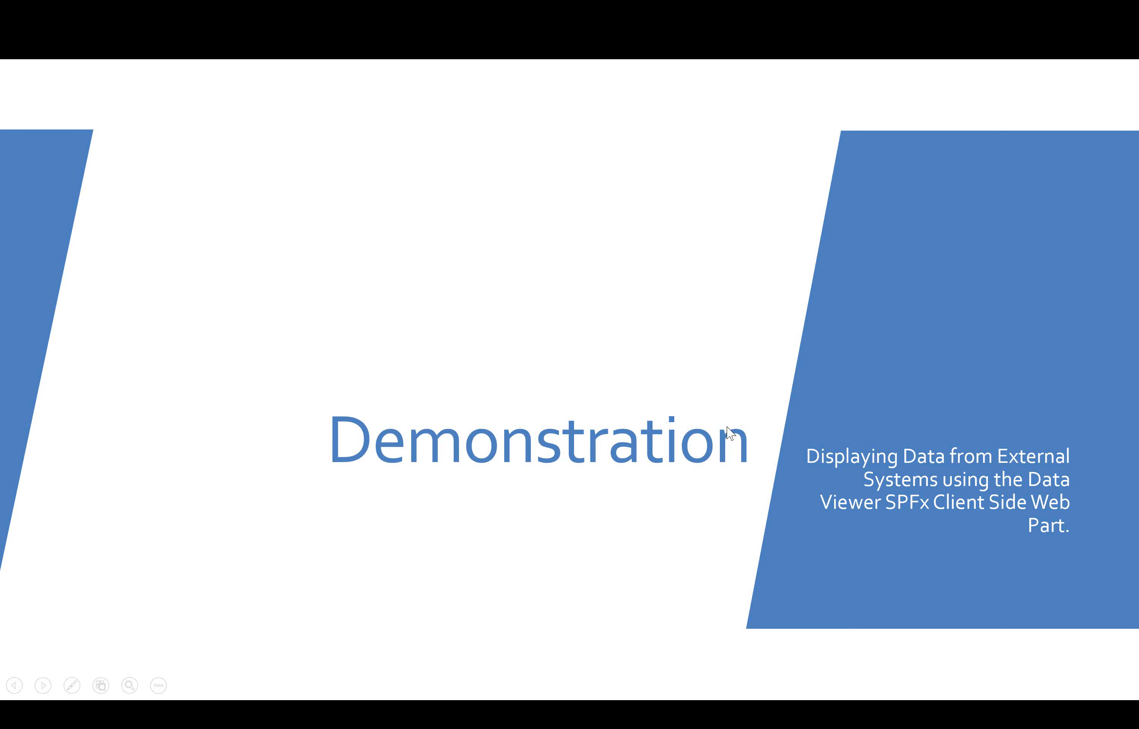
{"action": "key", "text": "Right"}
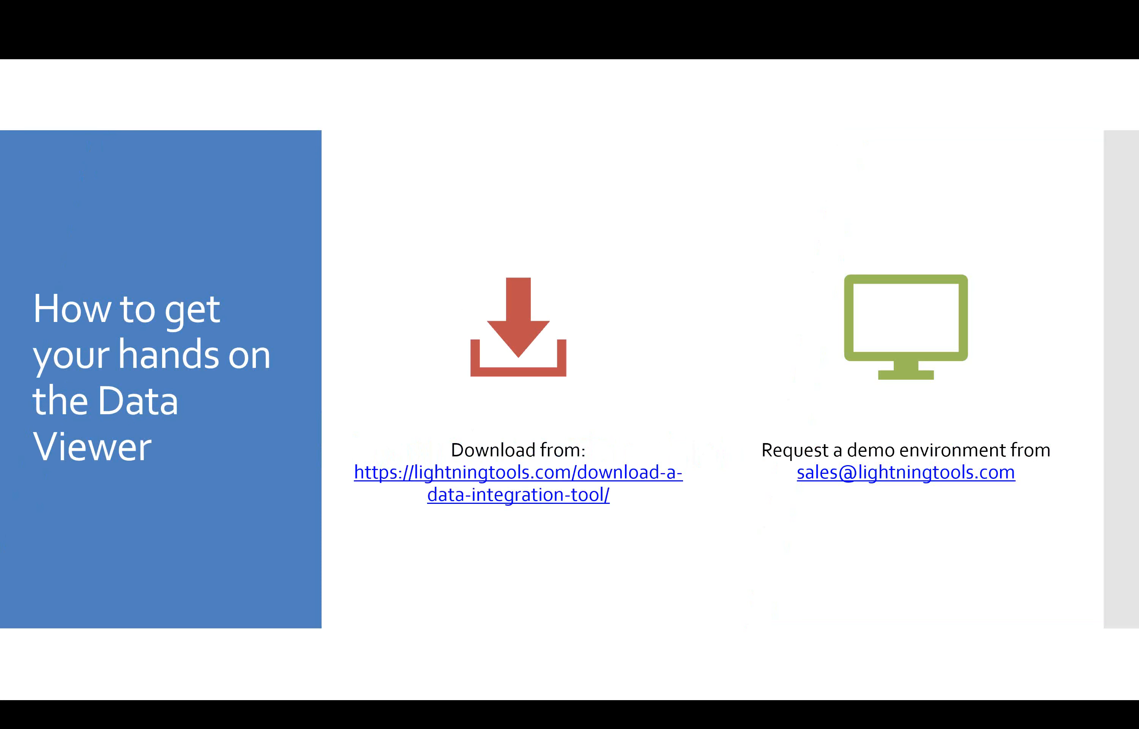